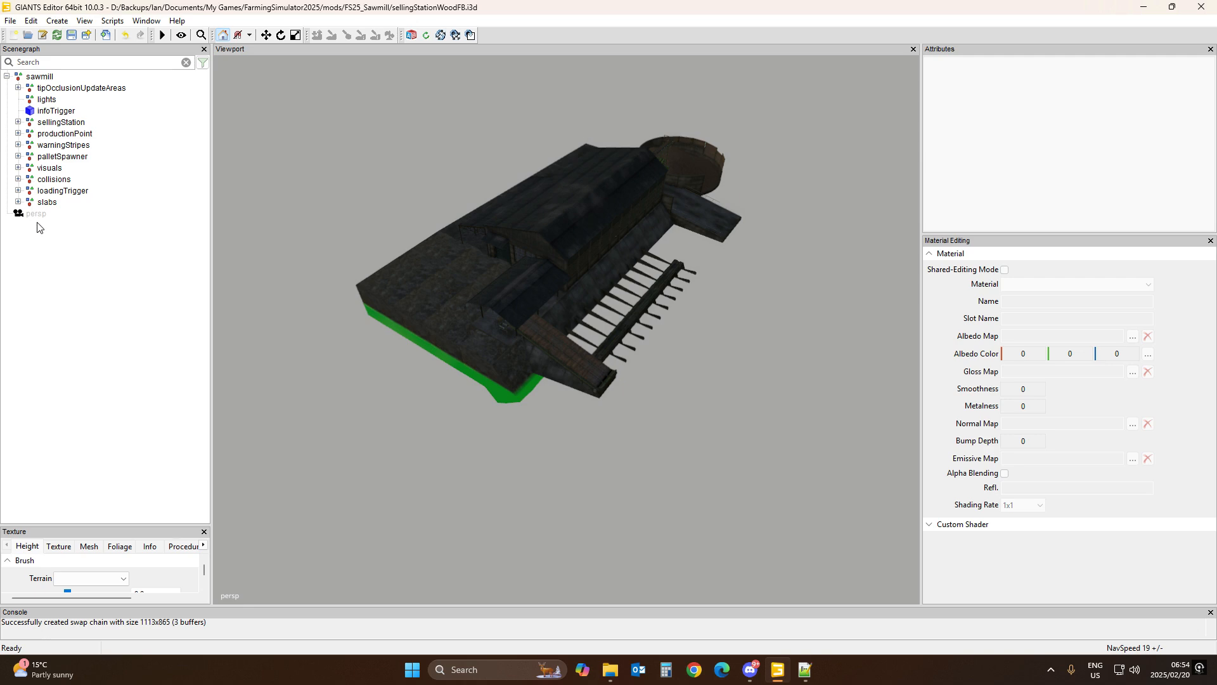
Step: Switch to the selling station XML and delete the clearArea and levelArea i3dMapping lines near the end of the file
{"action": "left_click", "coordinate": [806, 670]}
{"action": "scroll", "coordinate": [106, 269], "scroll_direction": "down", "scroll_amount": 6}
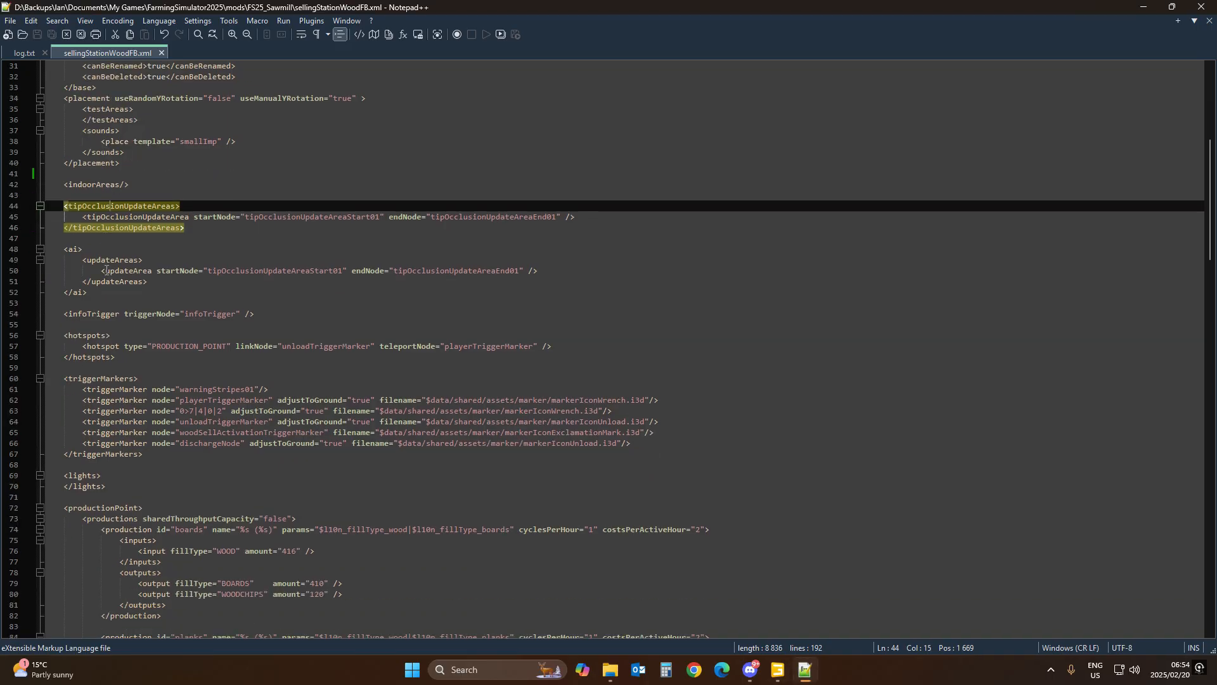
{"action": "left_click_drag", "start_coordinate": [1212, 214], "coordinate": [1212, 479]}
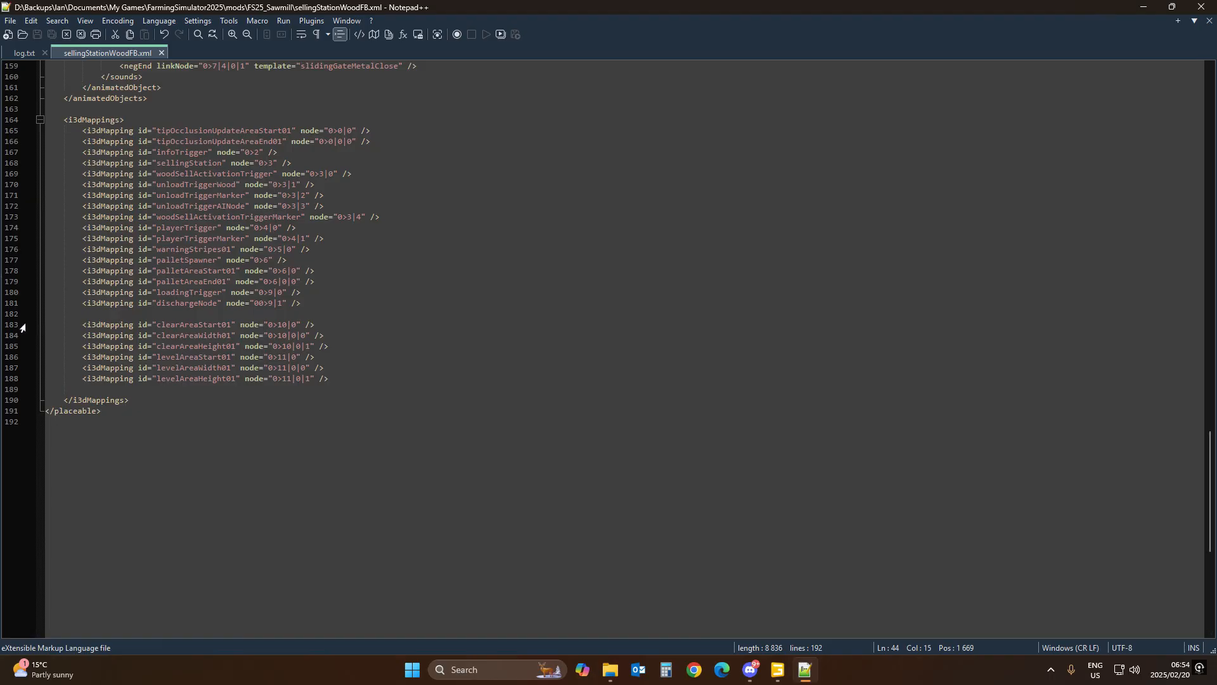
{"action": "left_click_drag", "start_coordinate": [12, 326], "coordinate": [11, 387]}
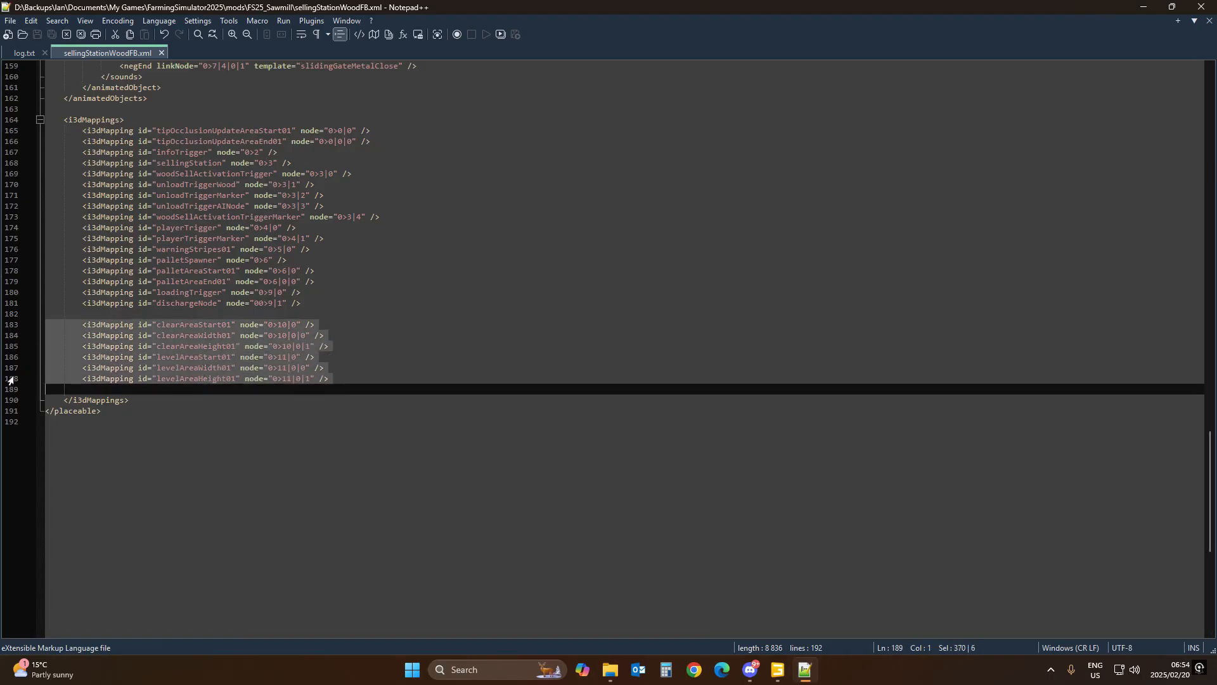
{"action": "key", "text": "Delete"}
Step: Review the placement, testAreas, indoorAreas and tipOcclusionUpdateAreas entries in the XML
{"action": "scroll", "coordinate": [210, 235], "scroll_direction": "up", "scroll_amount": 20}
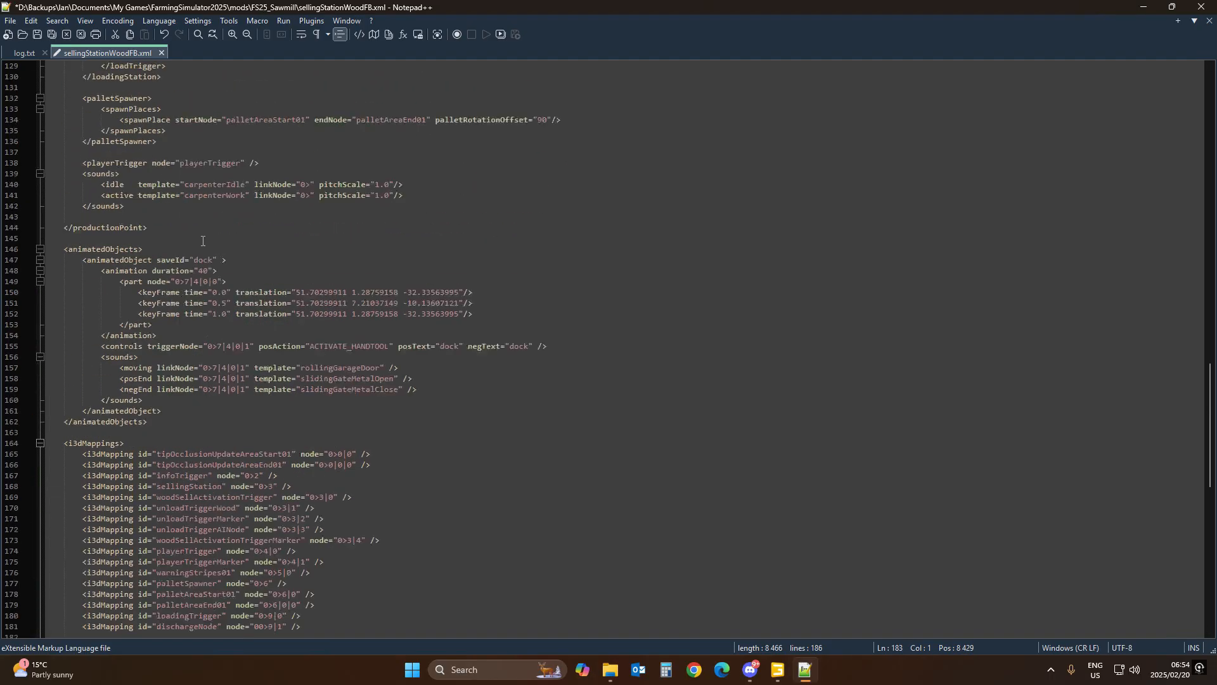
{"action": "scroll", "coordinate": [203, 241], "scroll_direction": "up", "scroll_amount": 20}
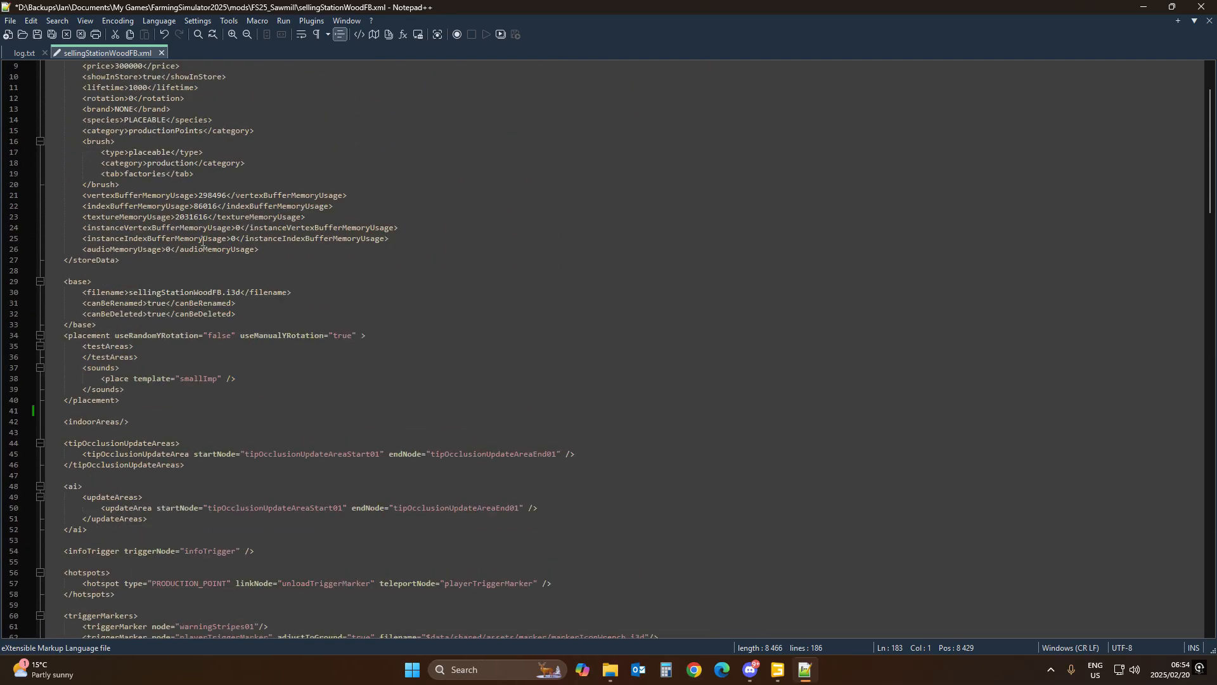
{"action": "scroll", "coordinate": [221, 229], "scroll_direction": "down", "scroll_amount": 8}
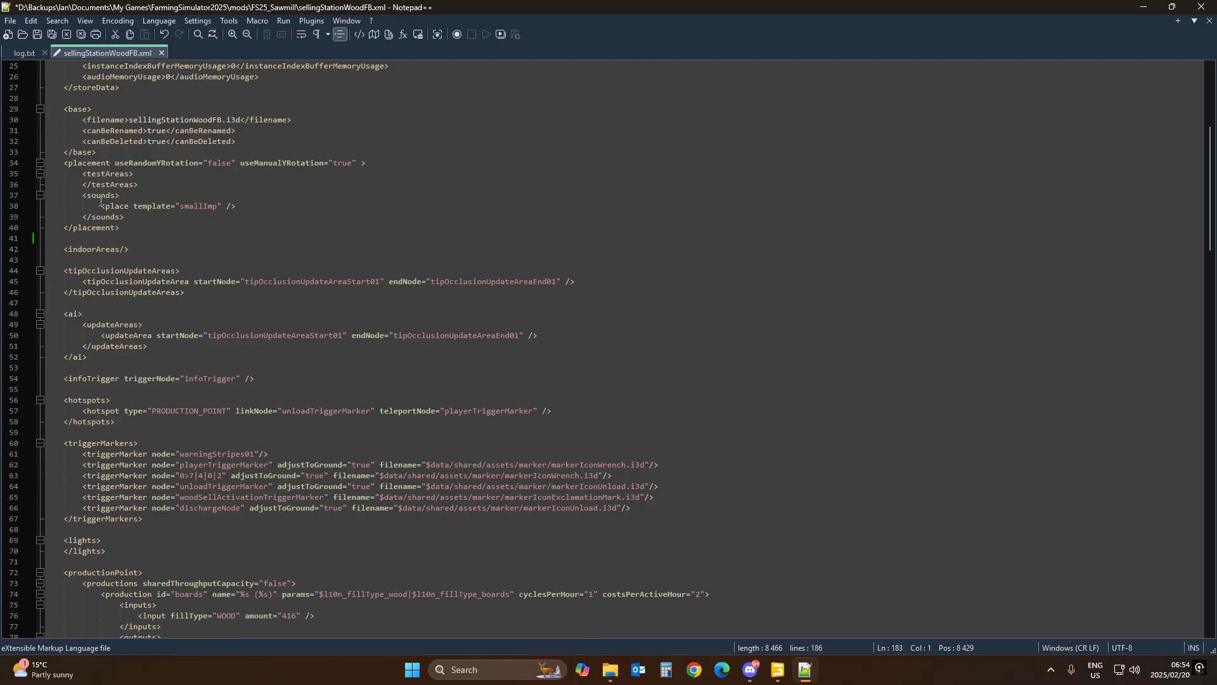
{"action": "left_click", "coordinate": [97, 174]}
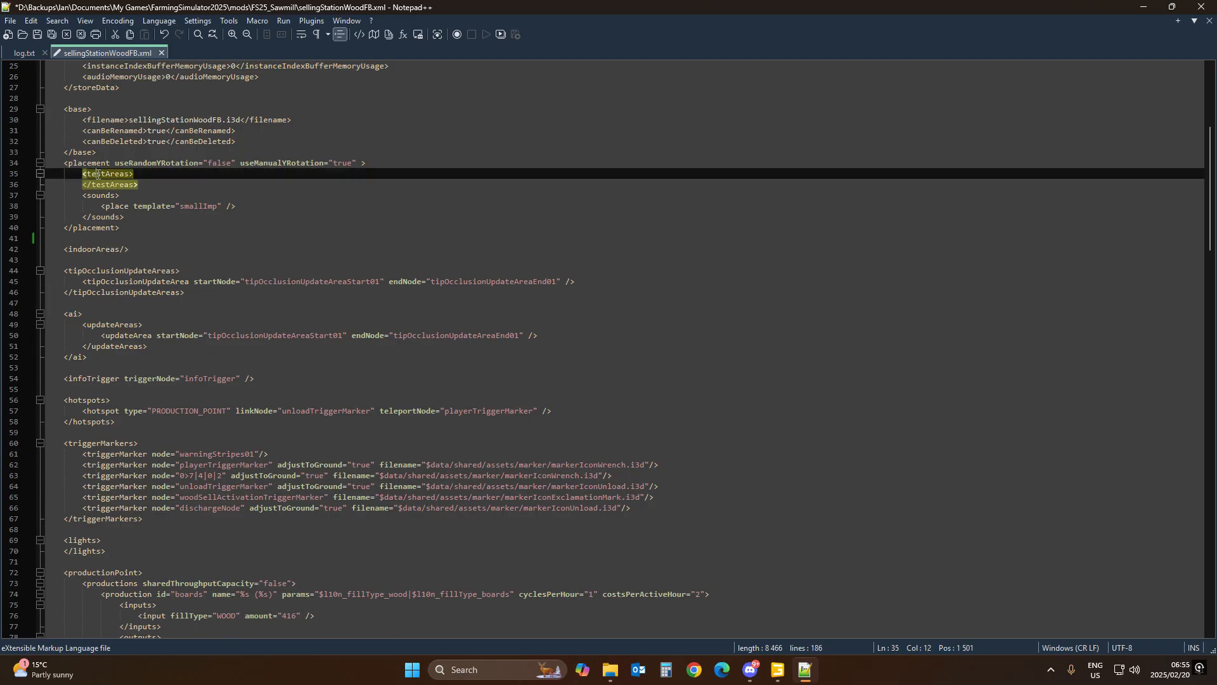
{"action": "left_click", "coordinate": [87, 248]}
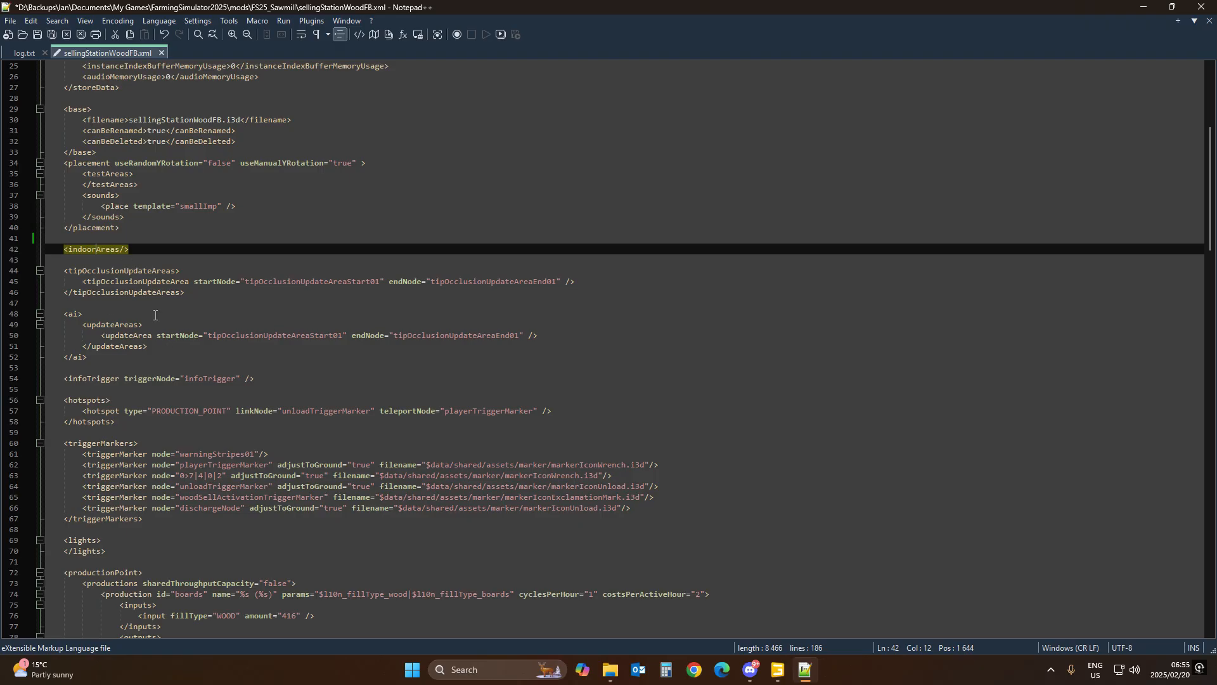
{"action": "left_click", "coordinate": [110, 271]}
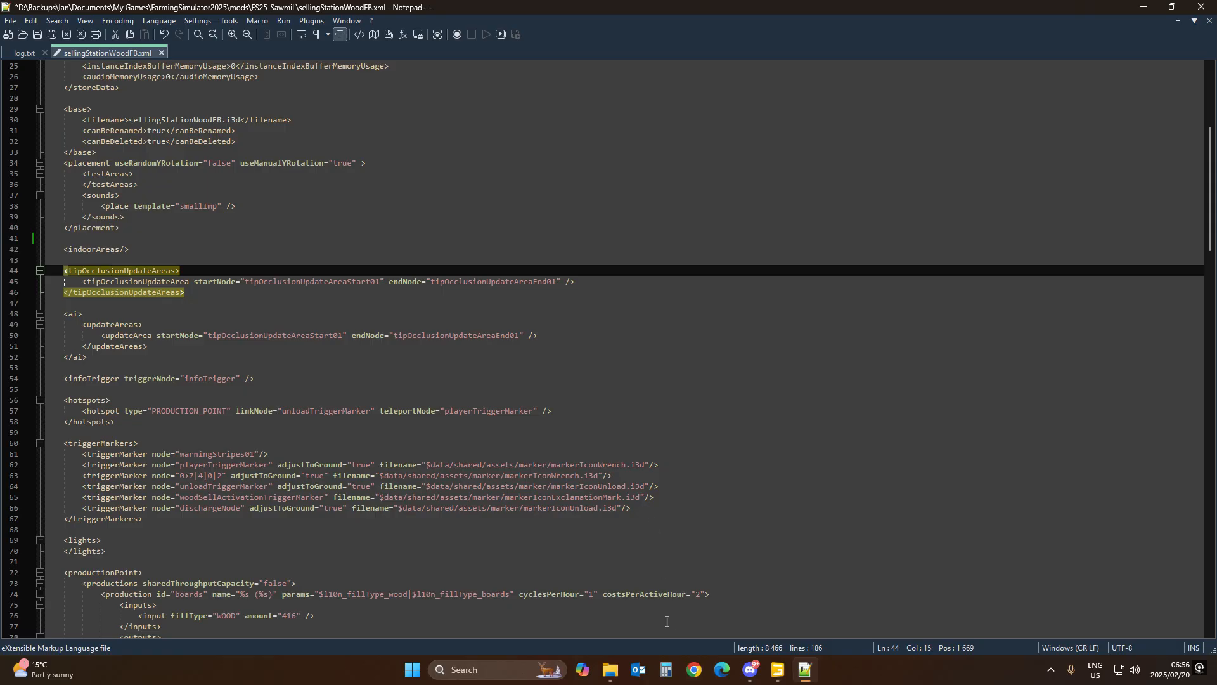
Step: Open a new File Explorer tab and go to the Farming Simulator 25 installation folder
{"action": "mouse_move", "coordinate": [610, 670]}
{"action": "left_click", "coordinate": [585, 603]}
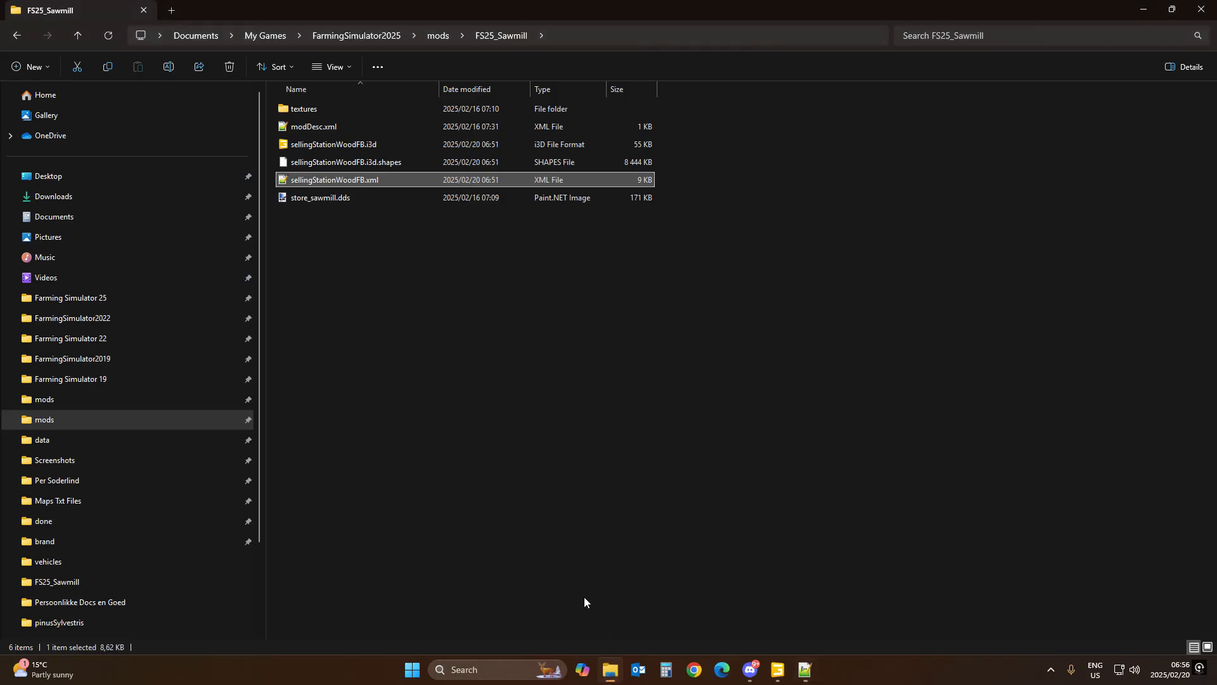
{"action": "left_click", "coordinate": [171, 10]}
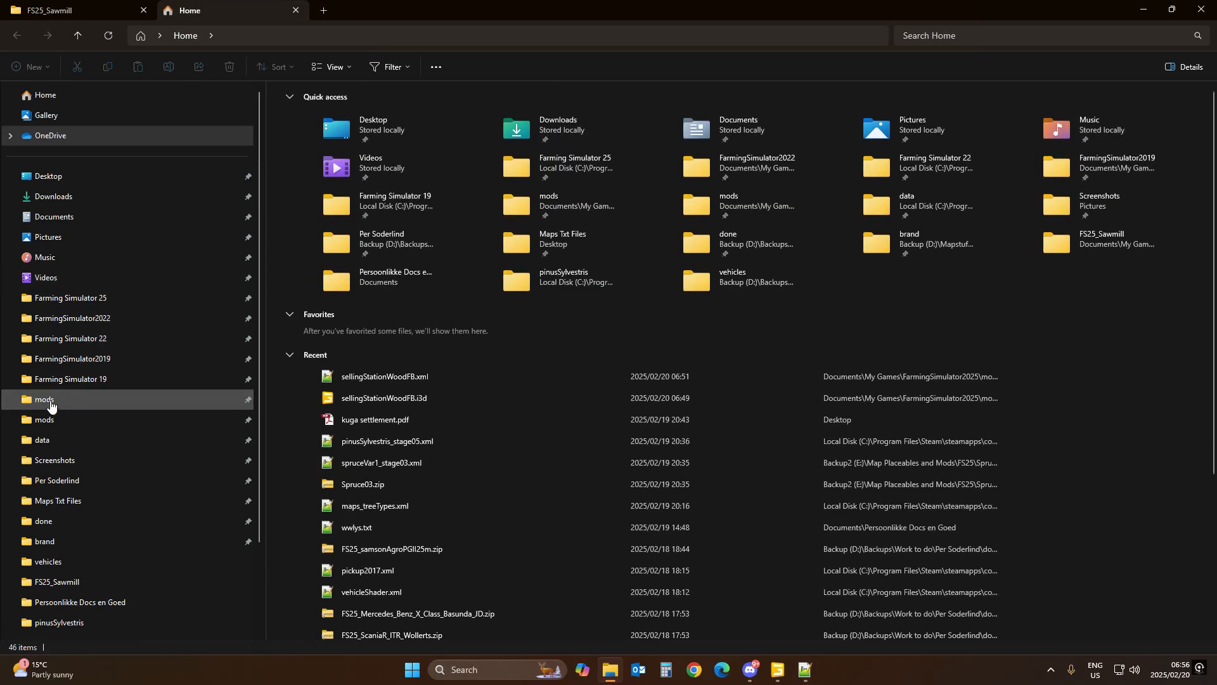
{"action": "left_click", "coordinate": [64, 420]}
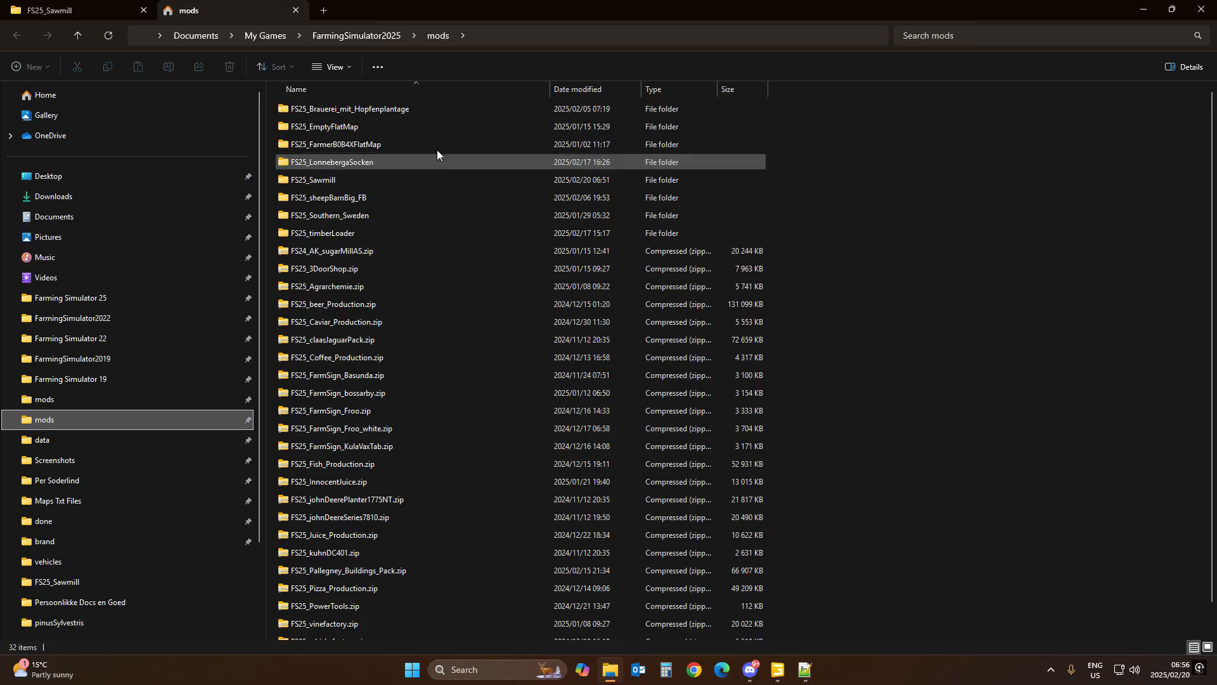
{"action": "left_click", "coordinate": [353, 37]}
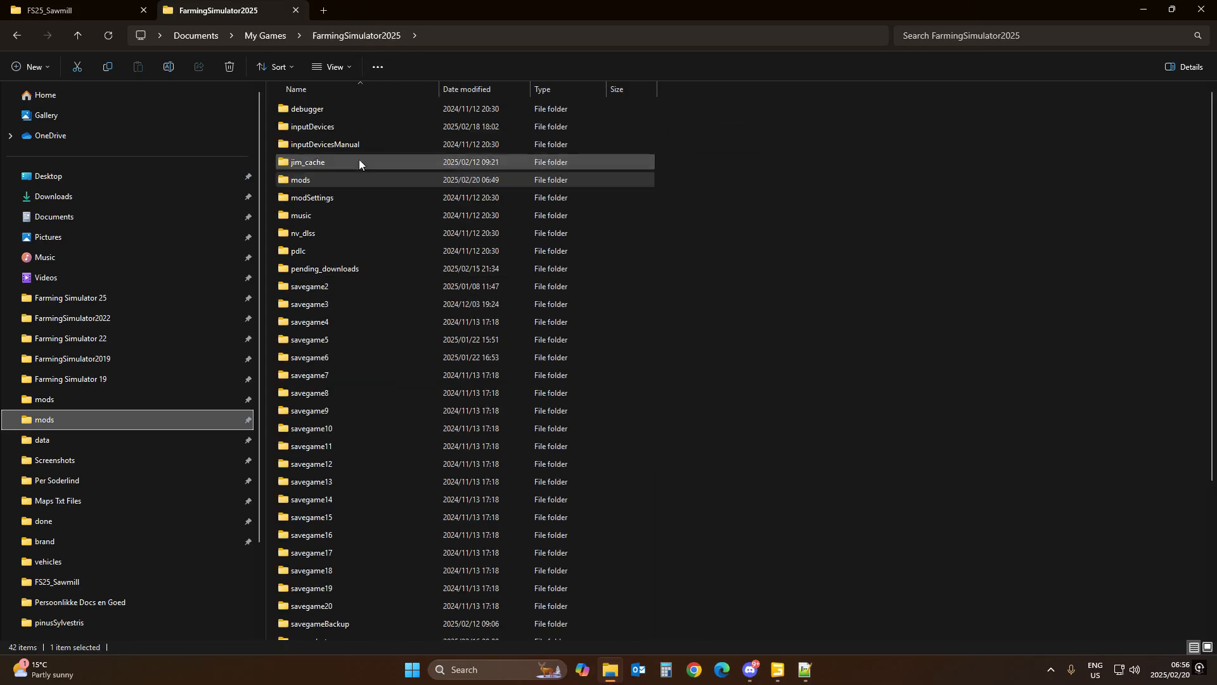
{"action": "left_click", "coordinate": [70, 298]}
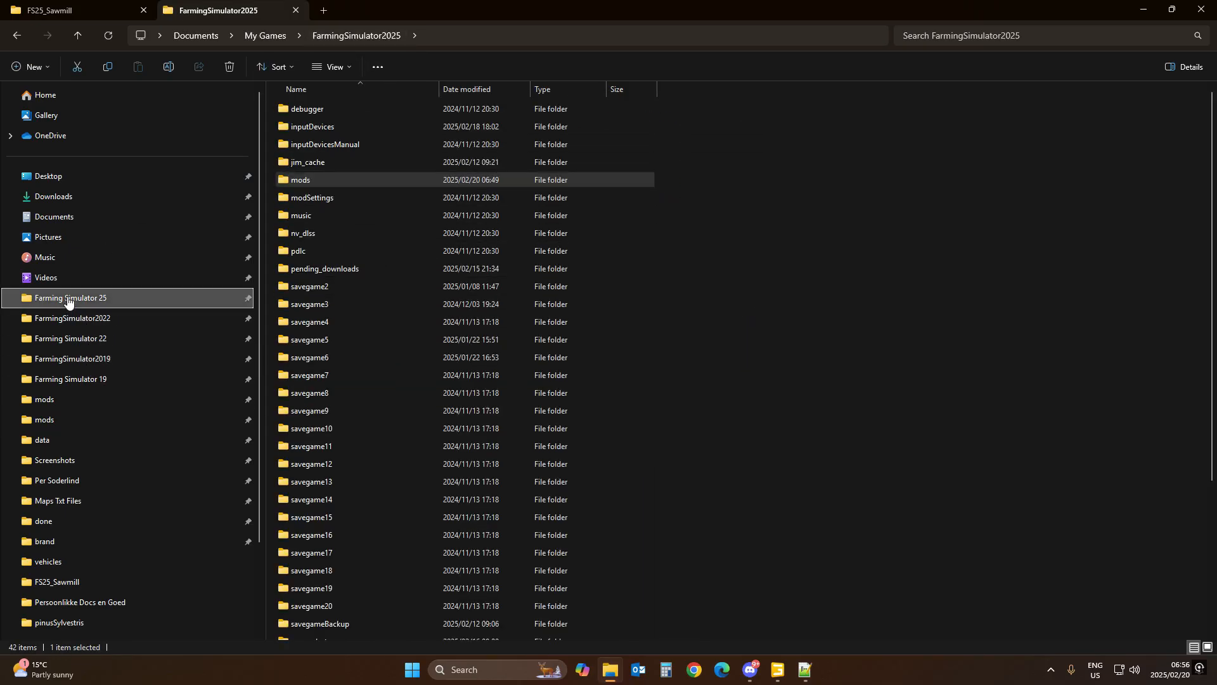
Step: Browse to data/placeables/brandless/productionPointsGeneric/sawmill and open sawmill.i3d with GIANTS Editor version 10.0.3
{"action": "double_click", "coordinate": [308, 109]}
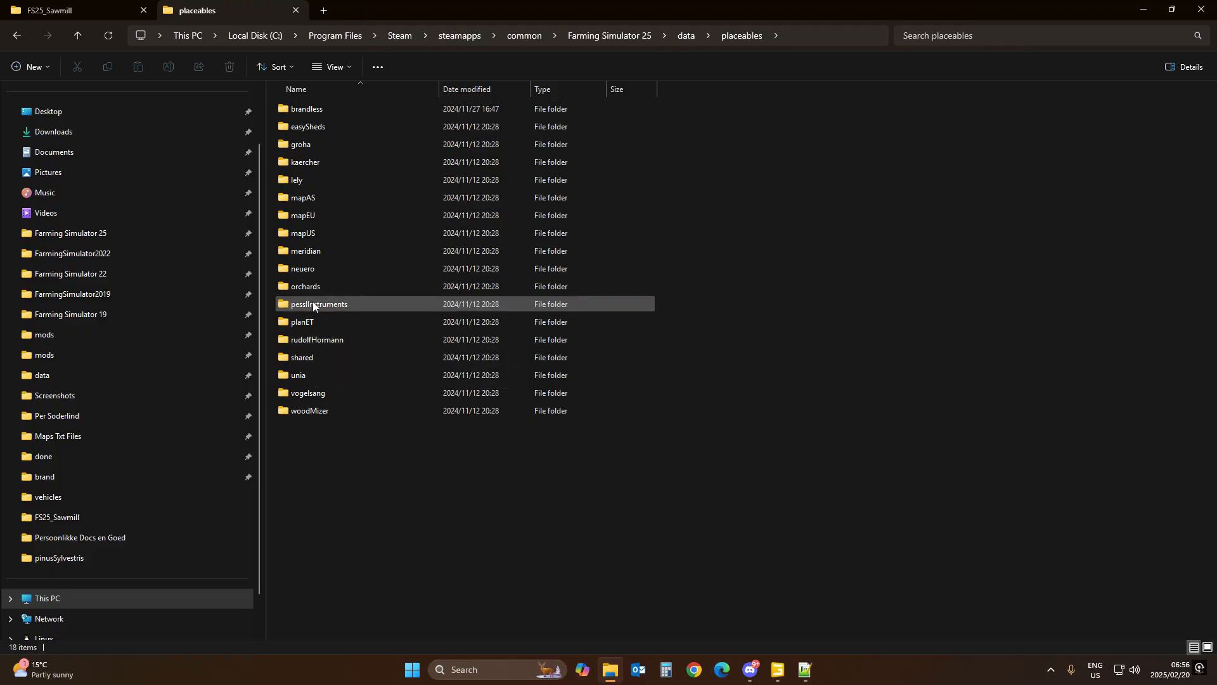
{"action": "left_click", "coordinate": [315, 109]}
{"action": "double_click", "coordinate": [314, 110]}
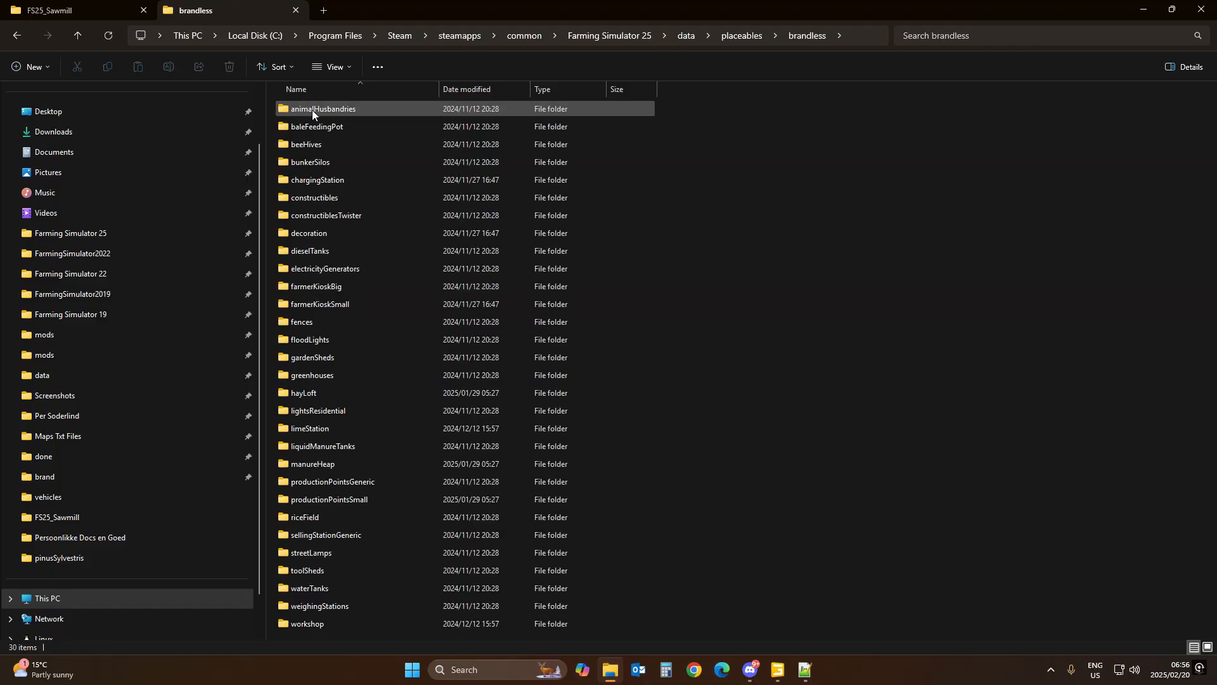
{"action": "double_click", "coordinate": [309, 483]}
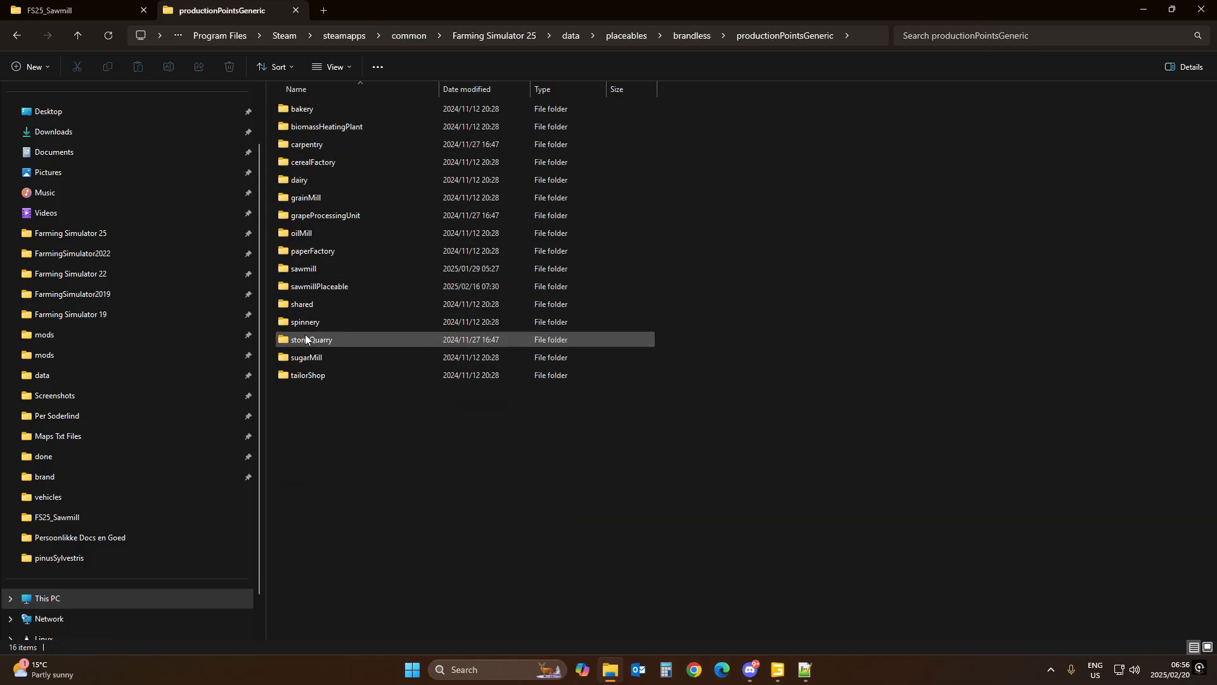
{"action": "double_click", "coordinate": [304, 269]}
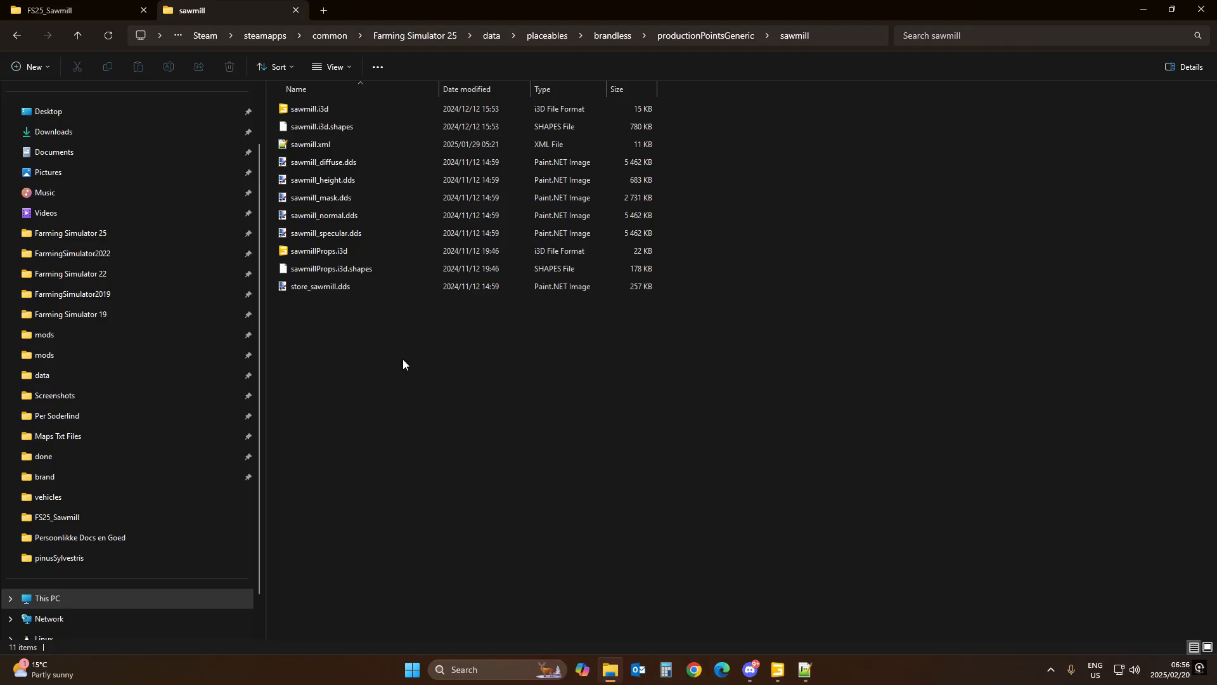
{"action": "double_click", "coordinate": [336, 111]}
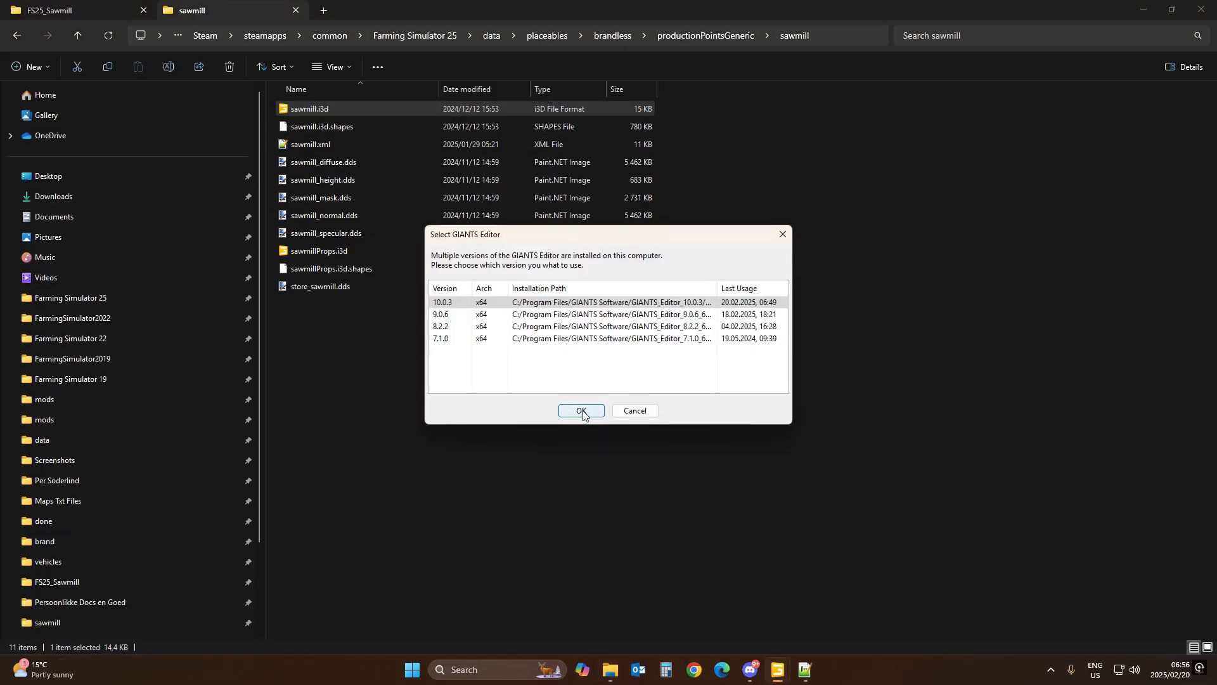
{"action": "left_click", "coordinate": [580, 410]}
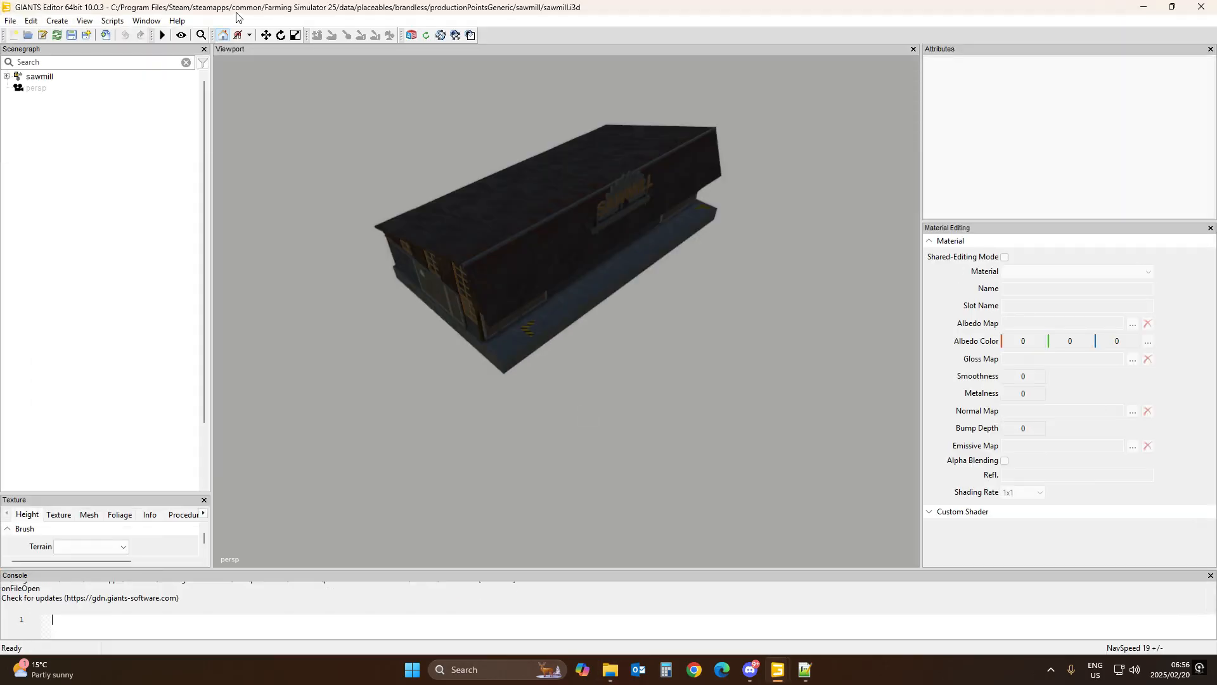
Step: Expand the sawmill scenegraph and inspect the clearAreas group and its clearAreaStart01 node
{"action": "left_click", "coordinate": [7, 77]}
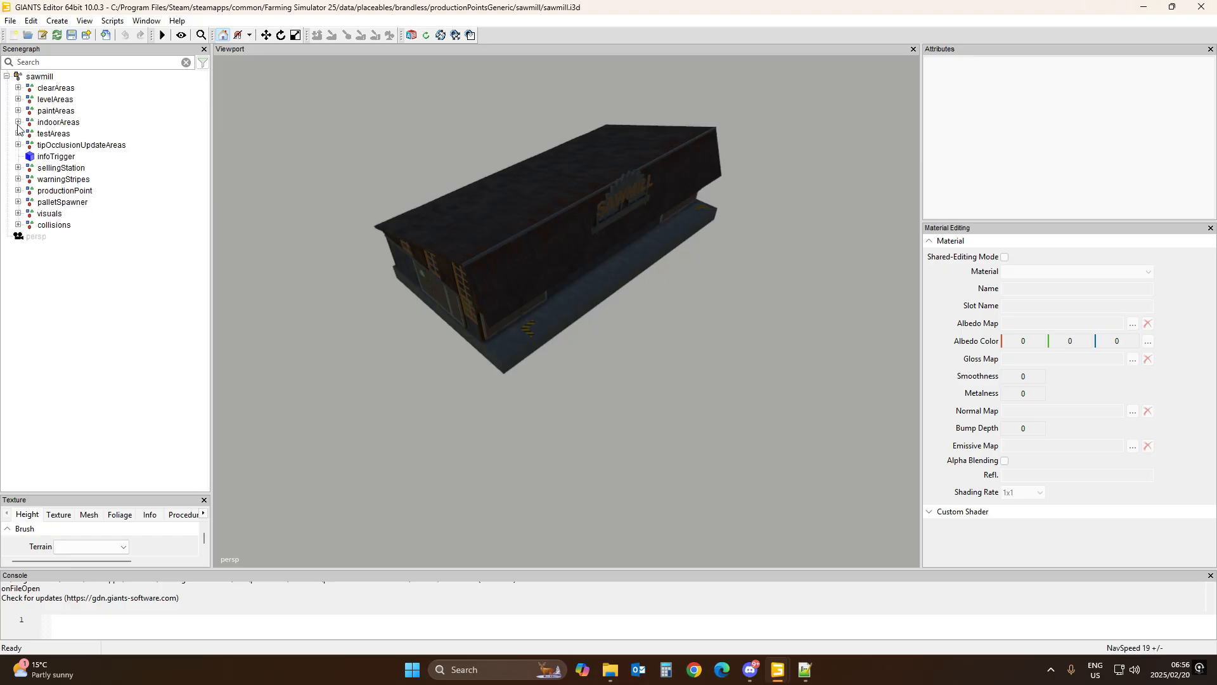
{"action": "left_click", "coordinate": [52, 90]}
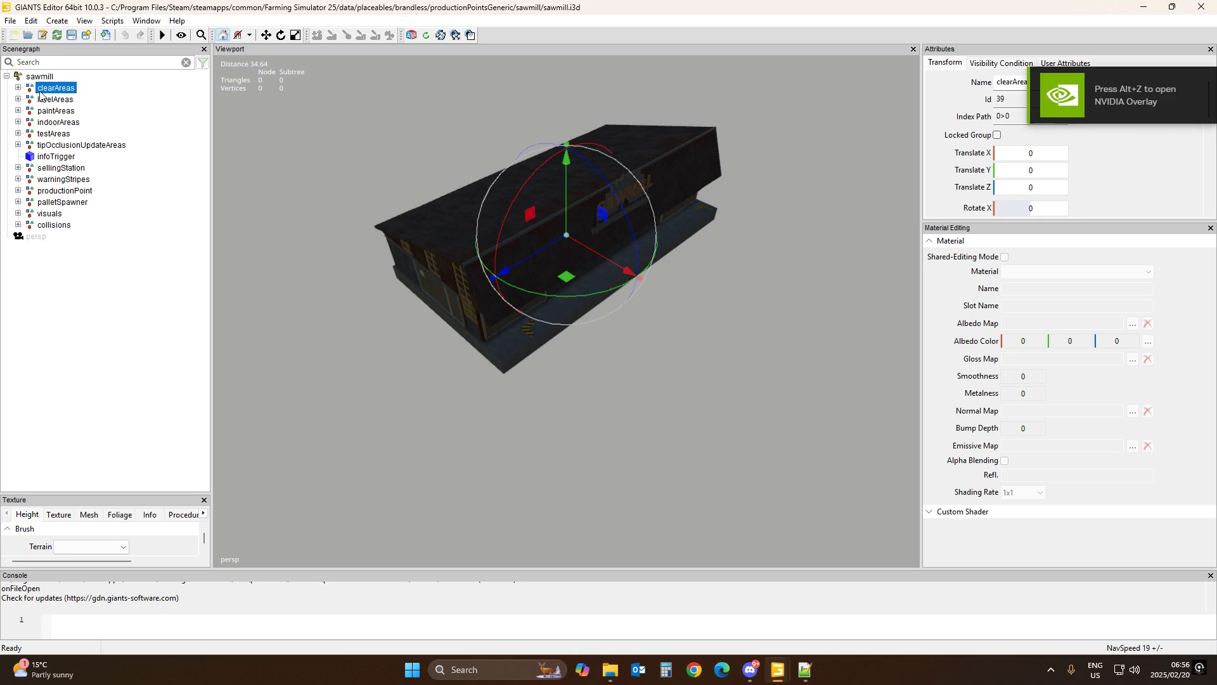
{"action": "left_click", "coordinate": [18, 87]}
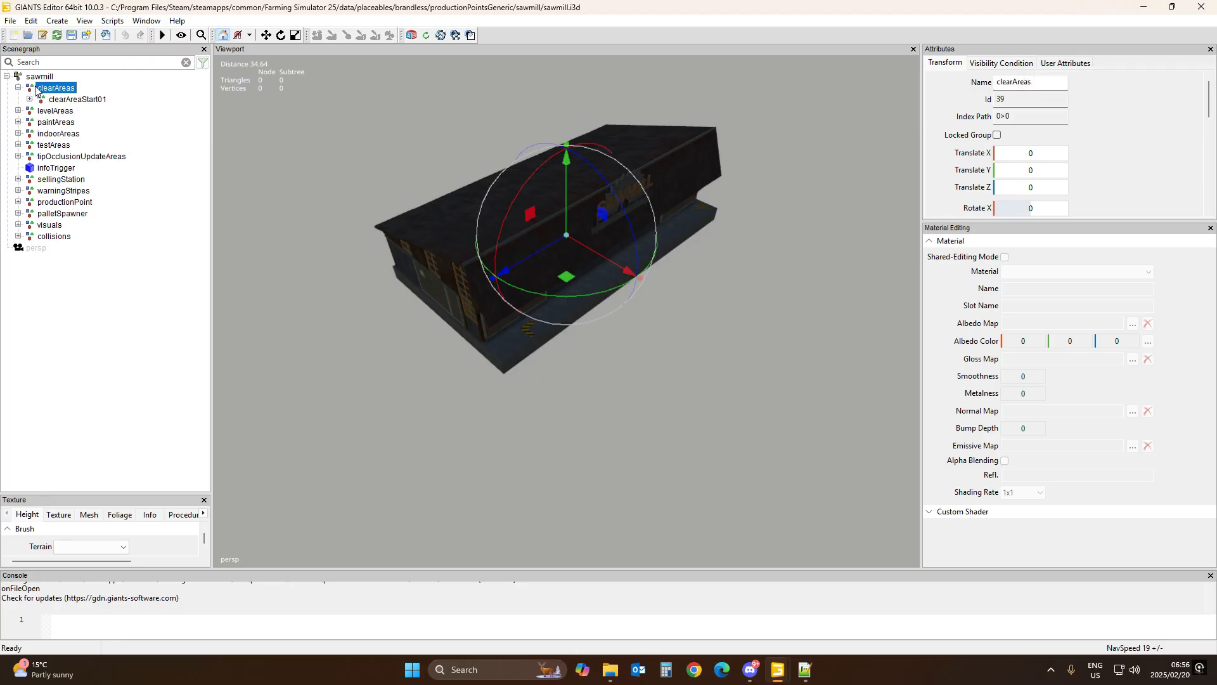
{"action": "left_click", "coordinate": [68, 99]}
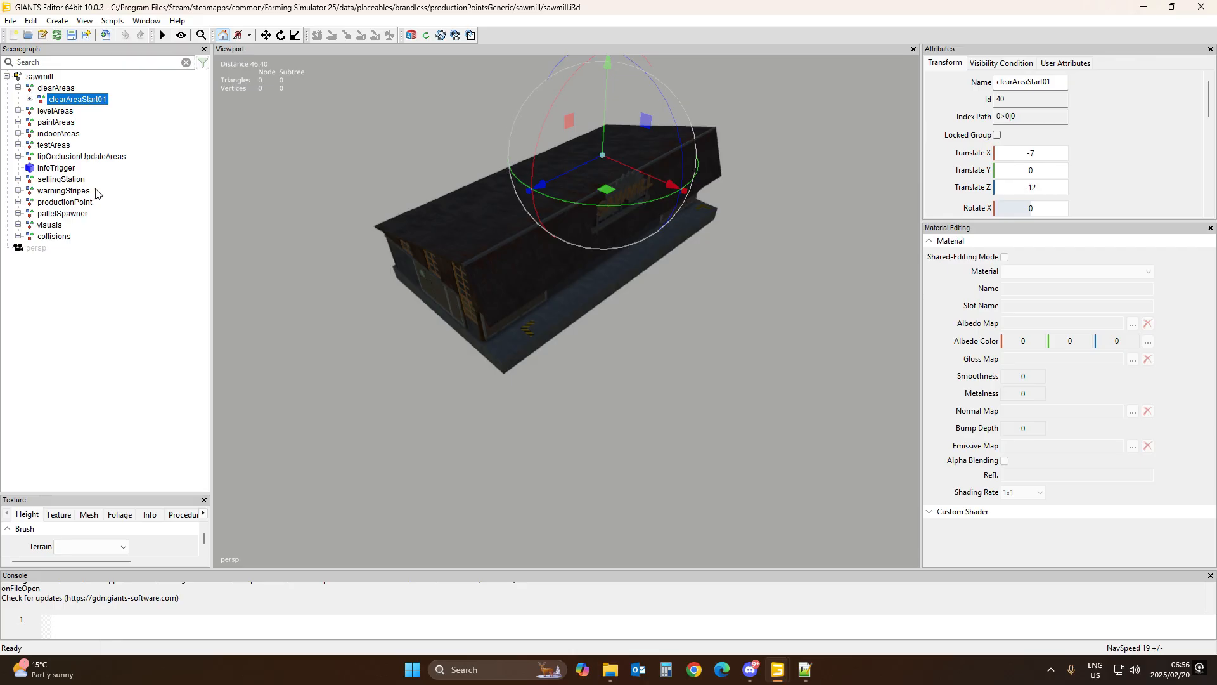
Step: Export clearAreas, levelAreas and testAreas with files into the FS25_Sawmill mod folder as areas, keeping the parent directory structure, then close the editor
{"action": "left_click", "coordinate": [59, 88]}
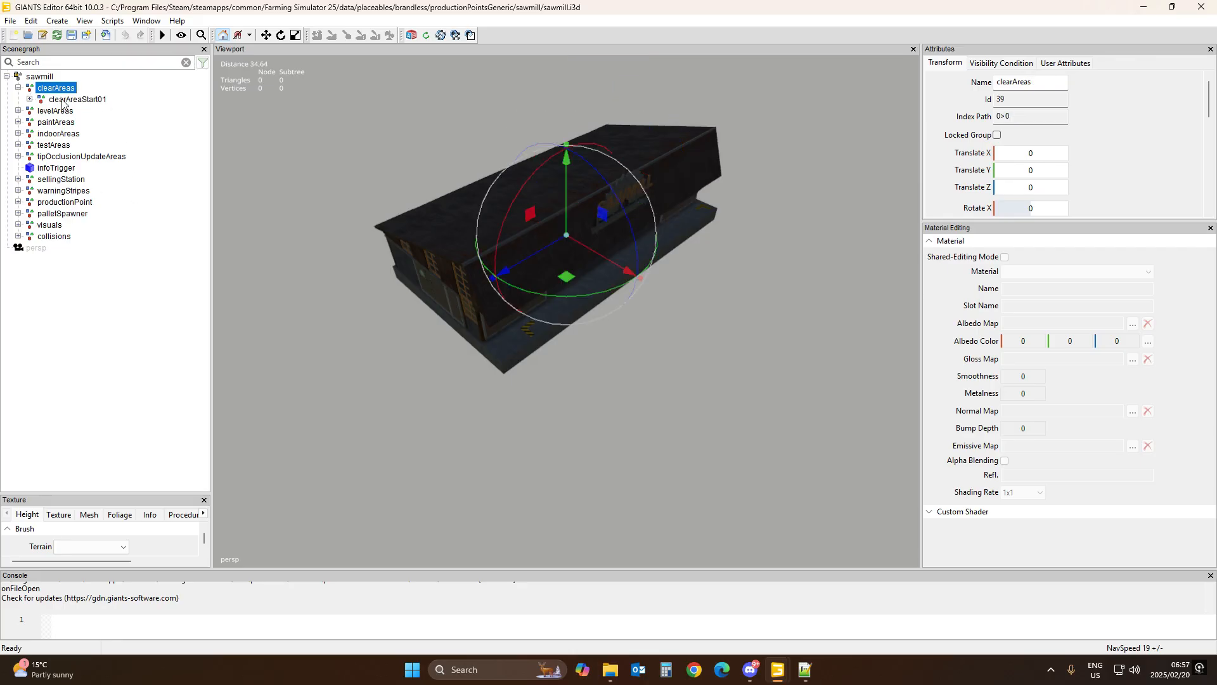
{"action": "left_click", "coordinate": [18, 88]}
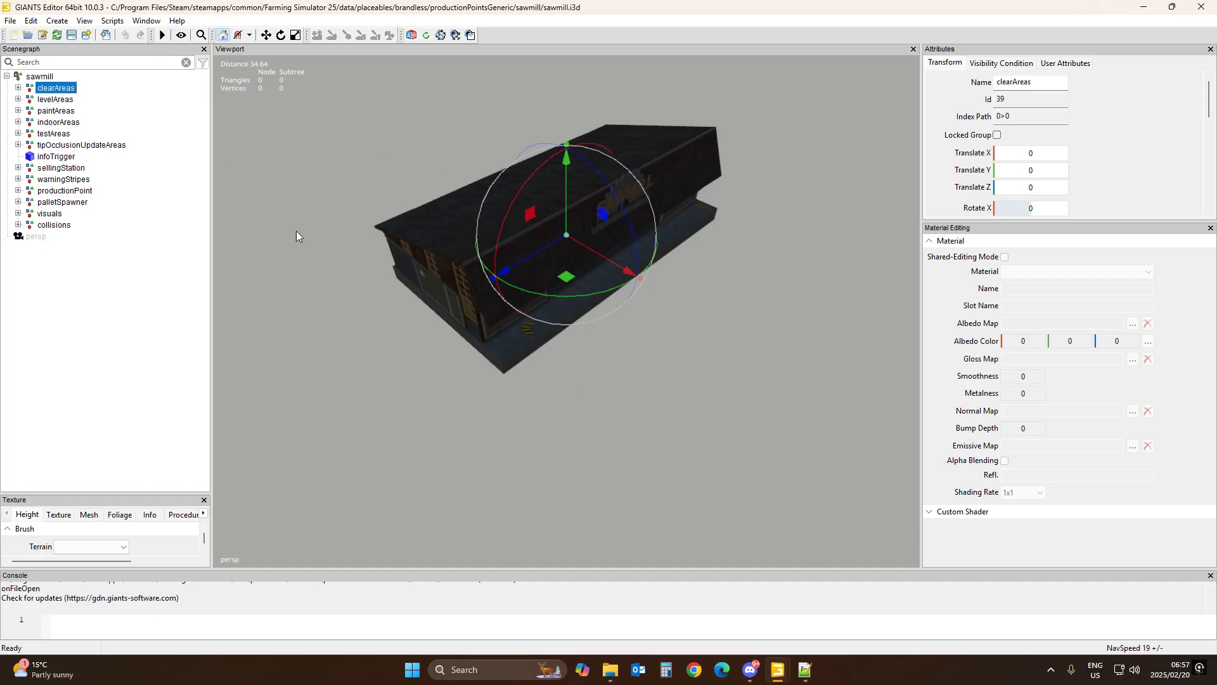
{"action": "left_click", "coordinate": [55, 99], "text": "ctrl"}
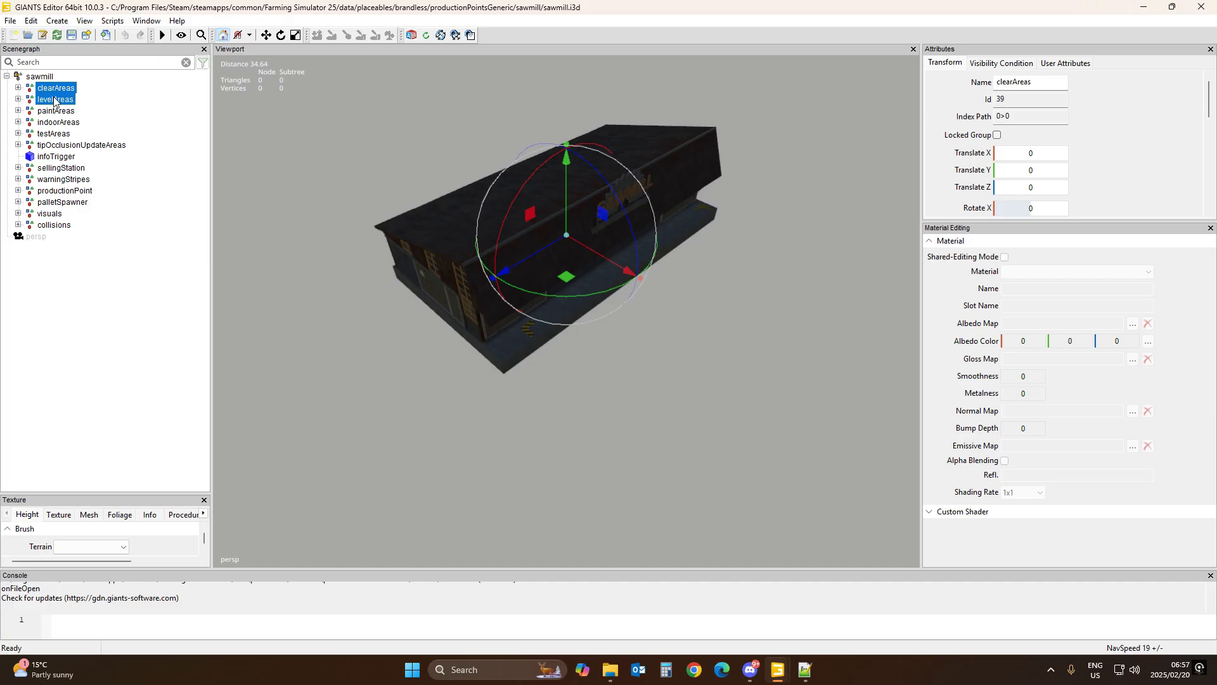
{"action": "left_click", "coordinate": [51, 135], "text": "ctrl"}
{"action": "left_click", "coordinate": [11, 21]}
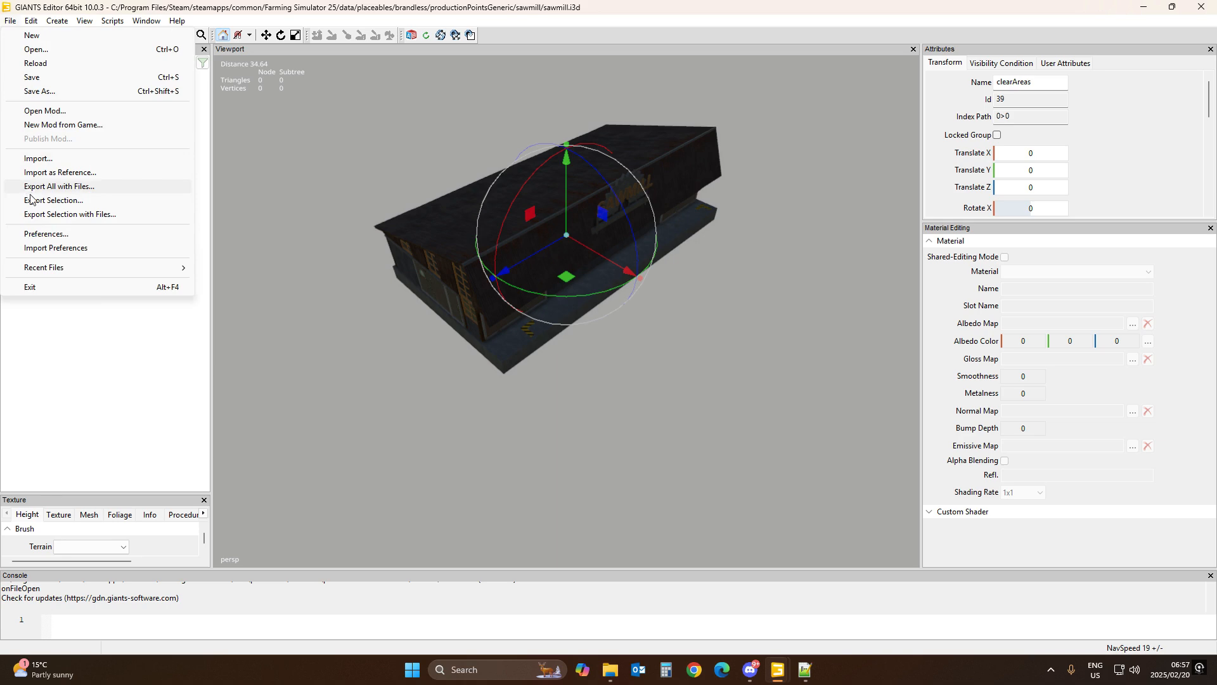
{"action": "left_click", "coordinate": [40, 216]}
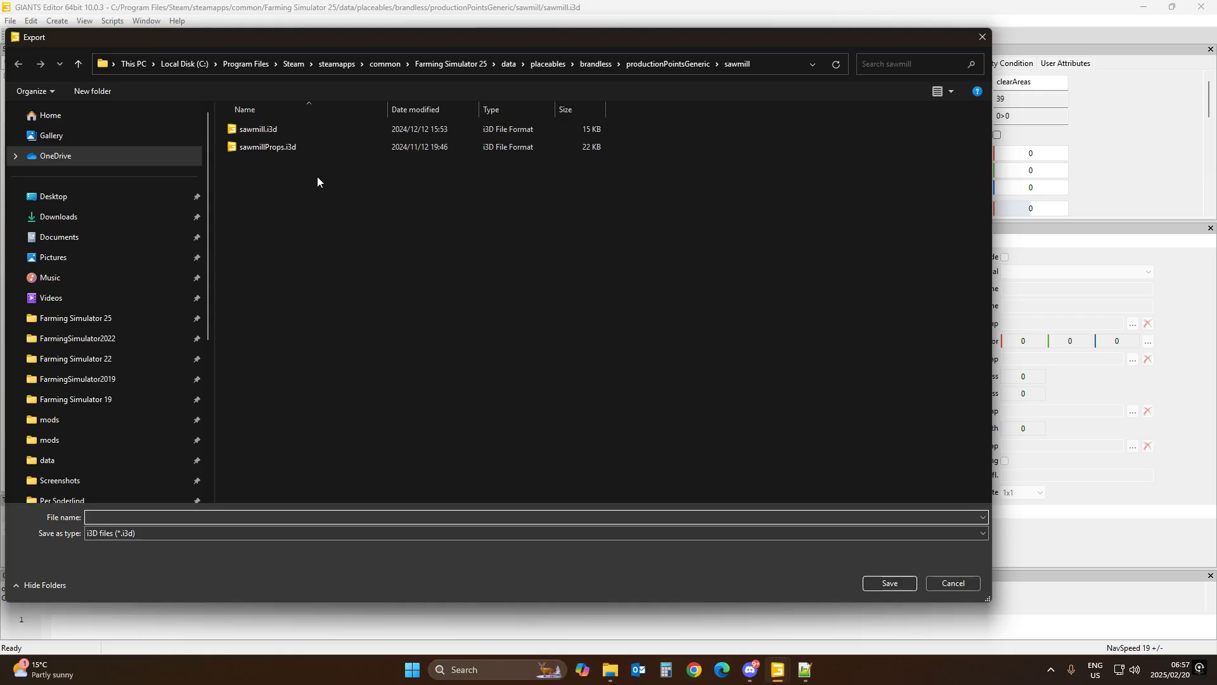
{"action": "left_click", "coordinate": [38, 441]}
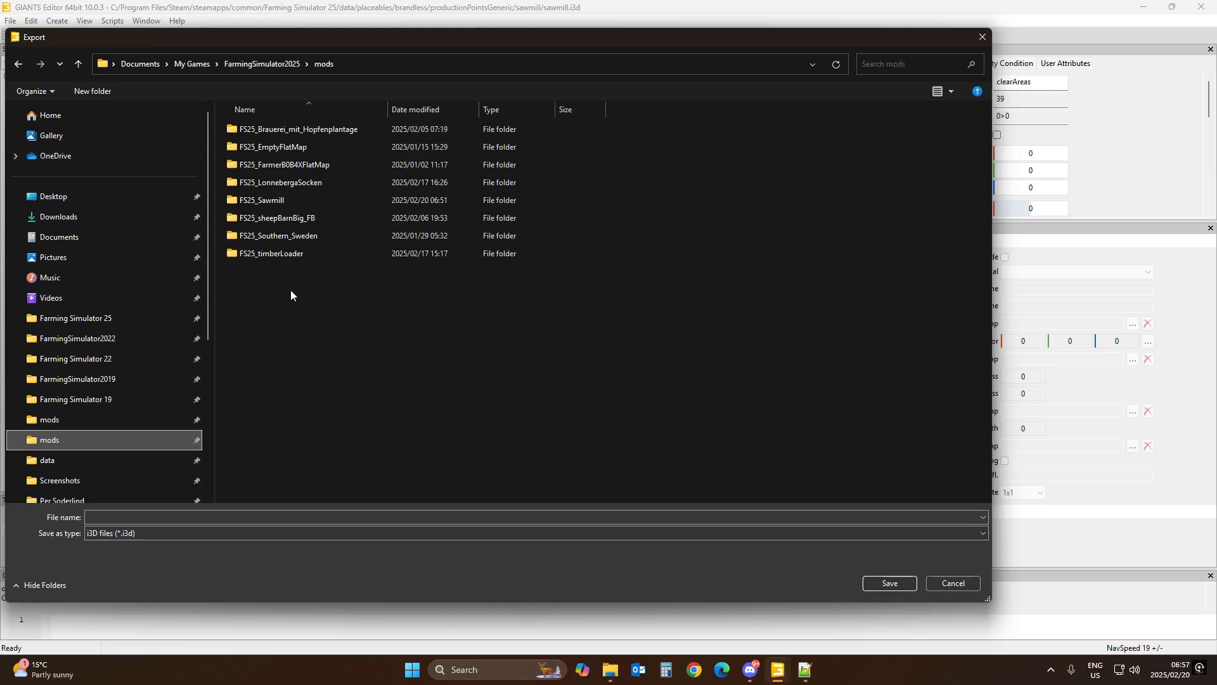
{"action": "double_click", "coordinate": [277, 202]}
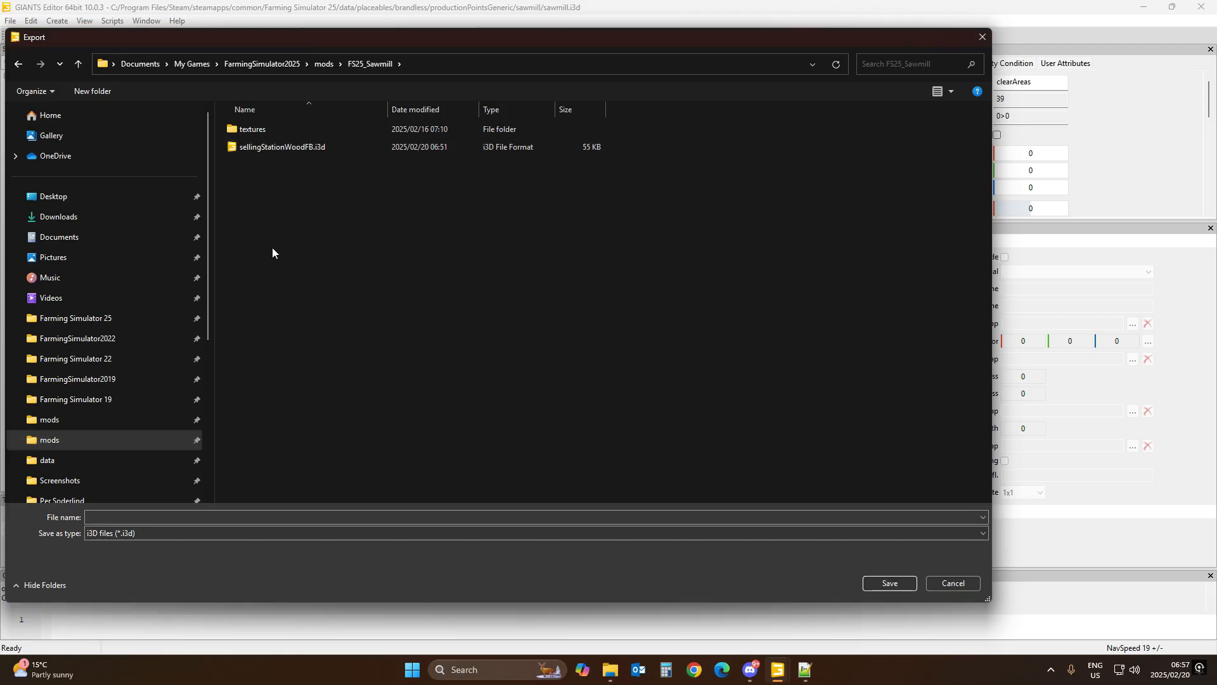
{"action": "left_click", "coordinate": [290, 517]}
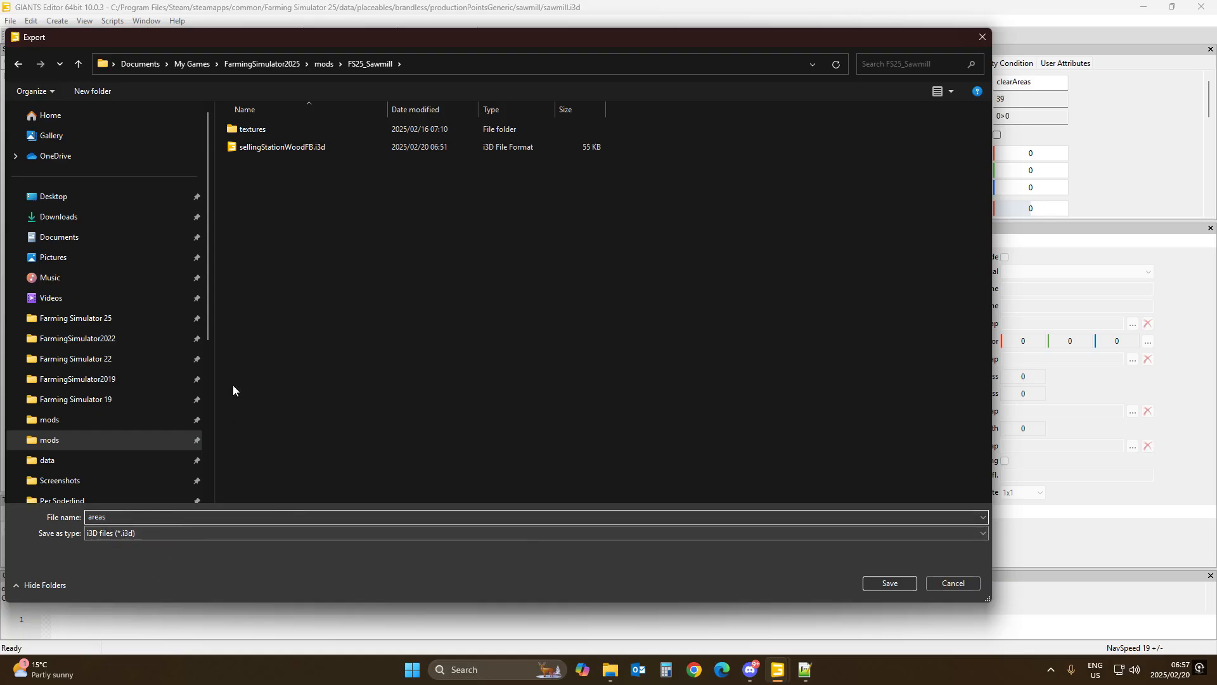
{"action": "left_click", "coordinate": [887, 586]}
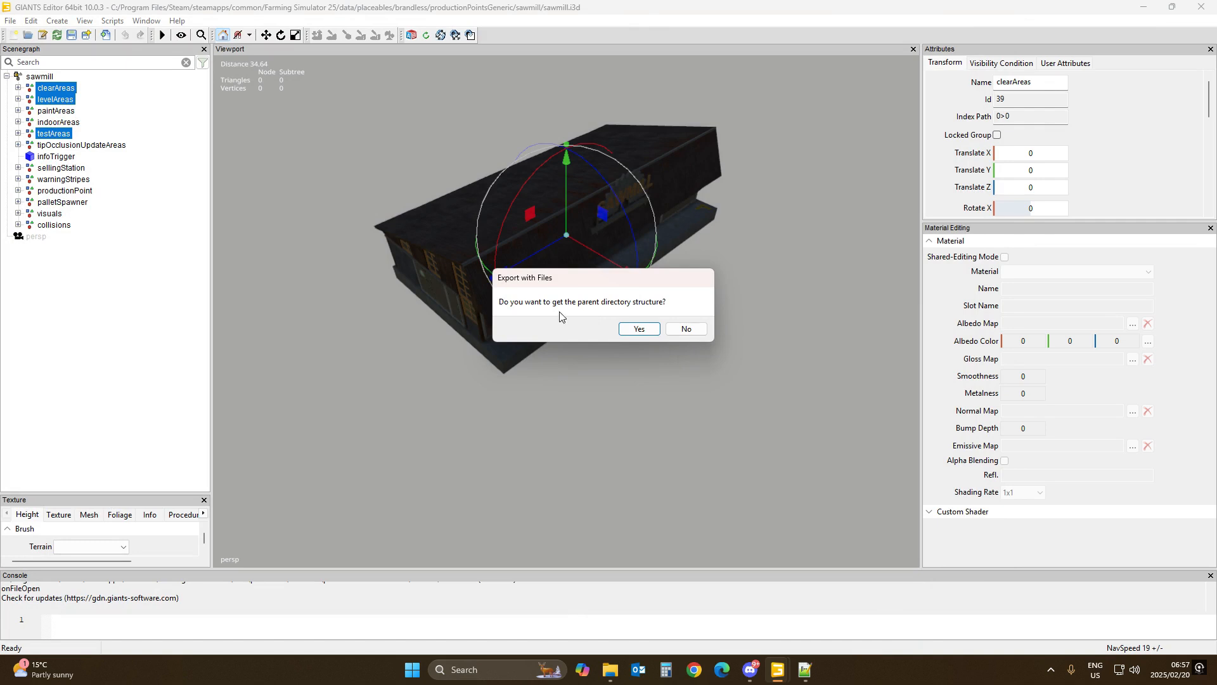
{"action": "left_click", "coordinate": [624, 329]}
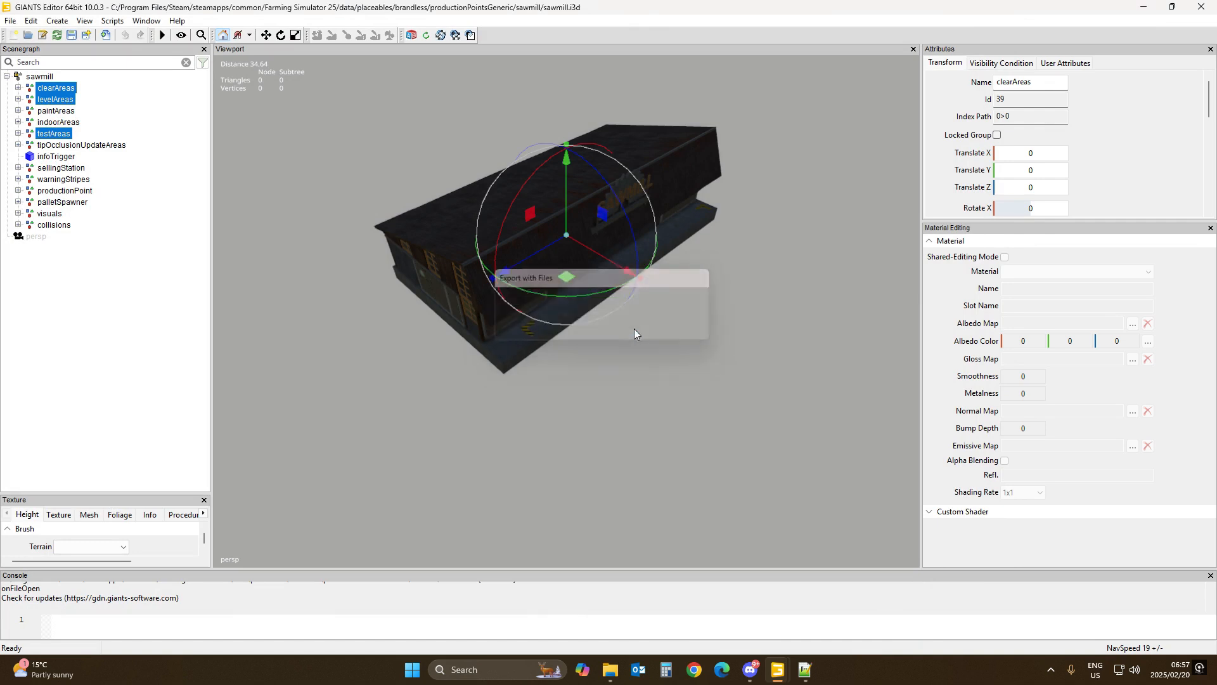
{"action": "left_click", "coordinate": [1202, 6]}
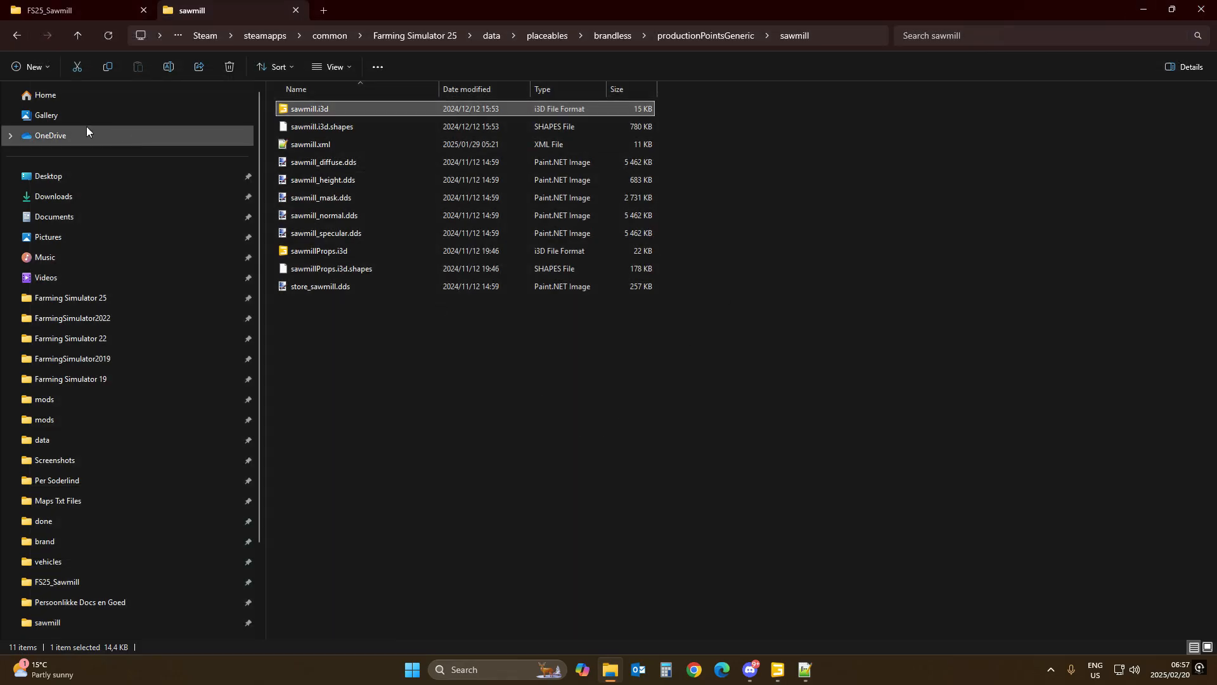
Step: Switch to the selling station scene in GIANTS Editor and import areas.i3d from the FS25_Sawmill mod folder
{"action": "left_click", "coordinate": [298, 10]}
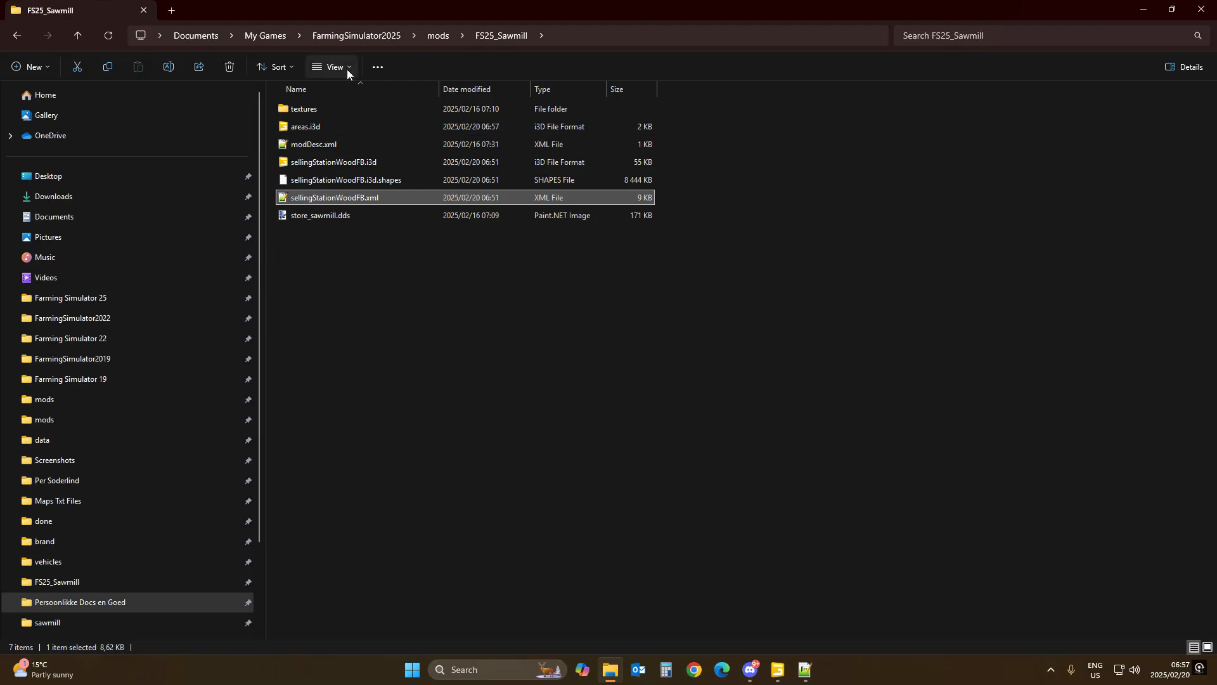
{"action": "left_click", "coordinate": [778, 669]}
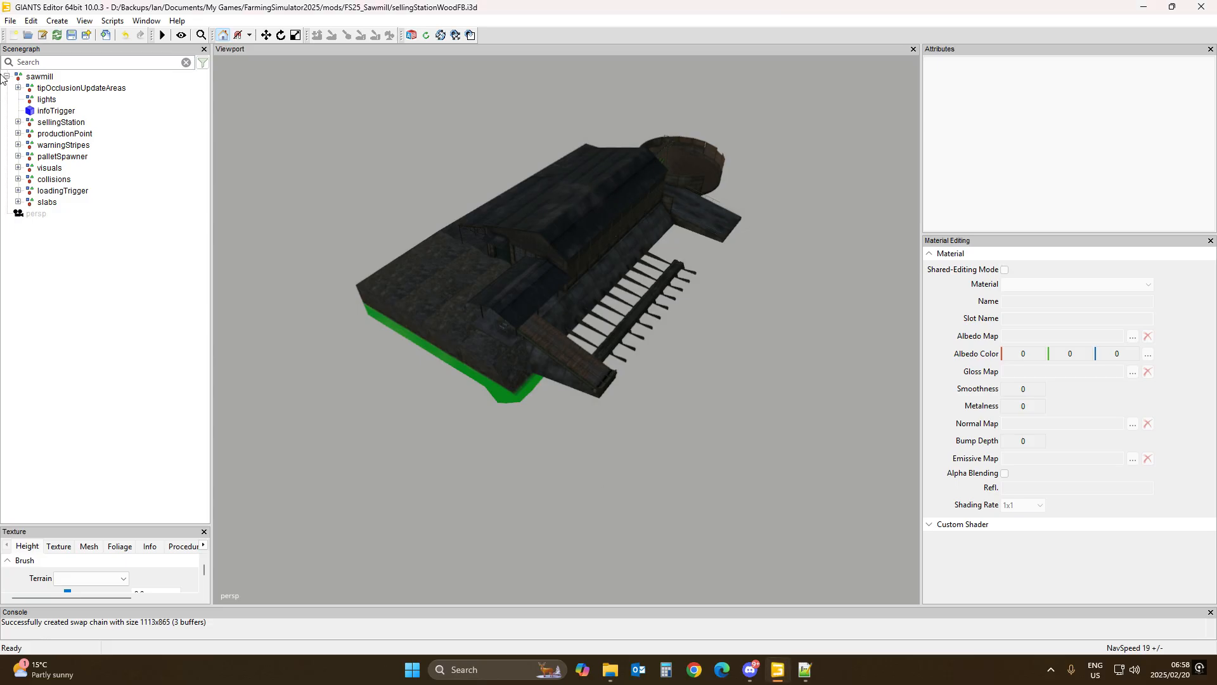
{"action": "left_click", "coordinate": [11, 21]}
{"action": "left_click", "coordinate": [25, 158]}
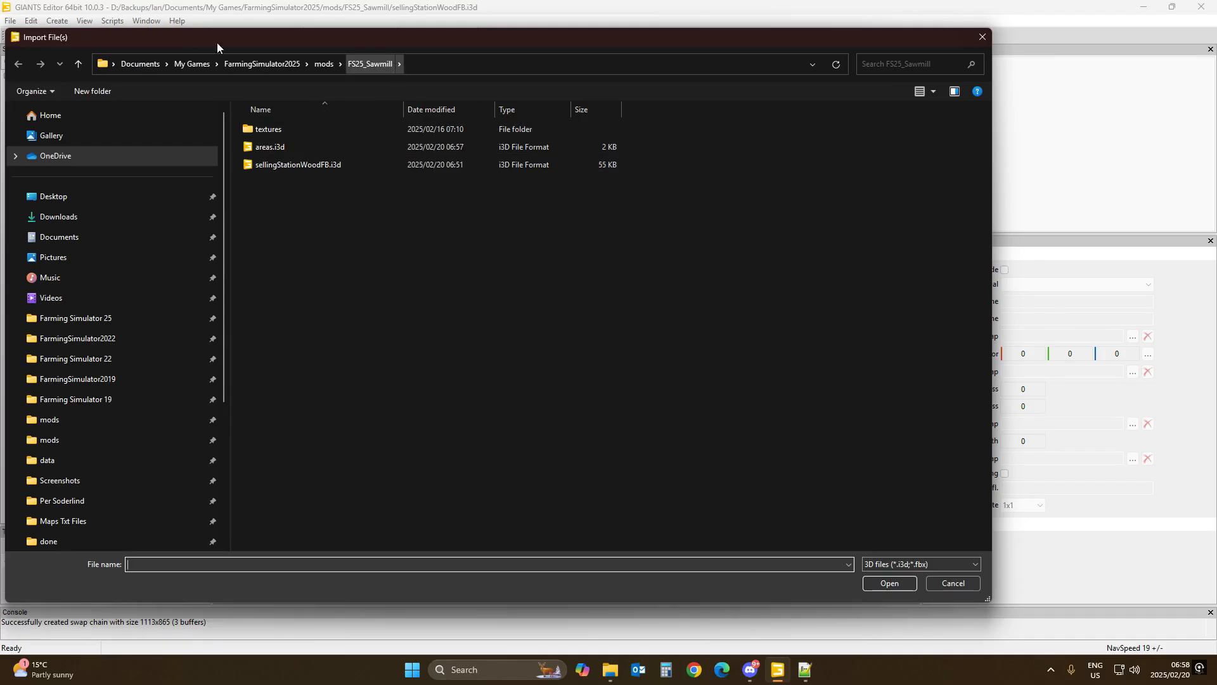
{"action": "double_click", "coordinate": [262, 147]}
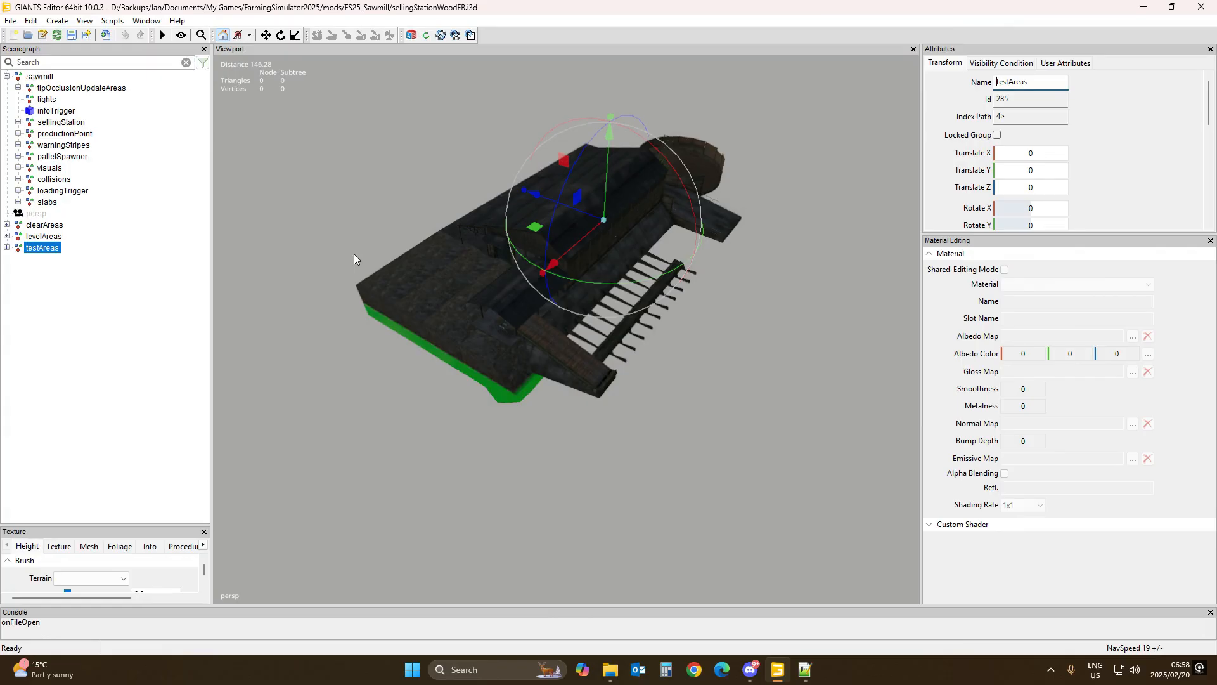
Step: Move the clearAreas, levelAreas and testAreas groups under the sawmill root node
{"action": "left_click", "coordinate": [44, 226]}
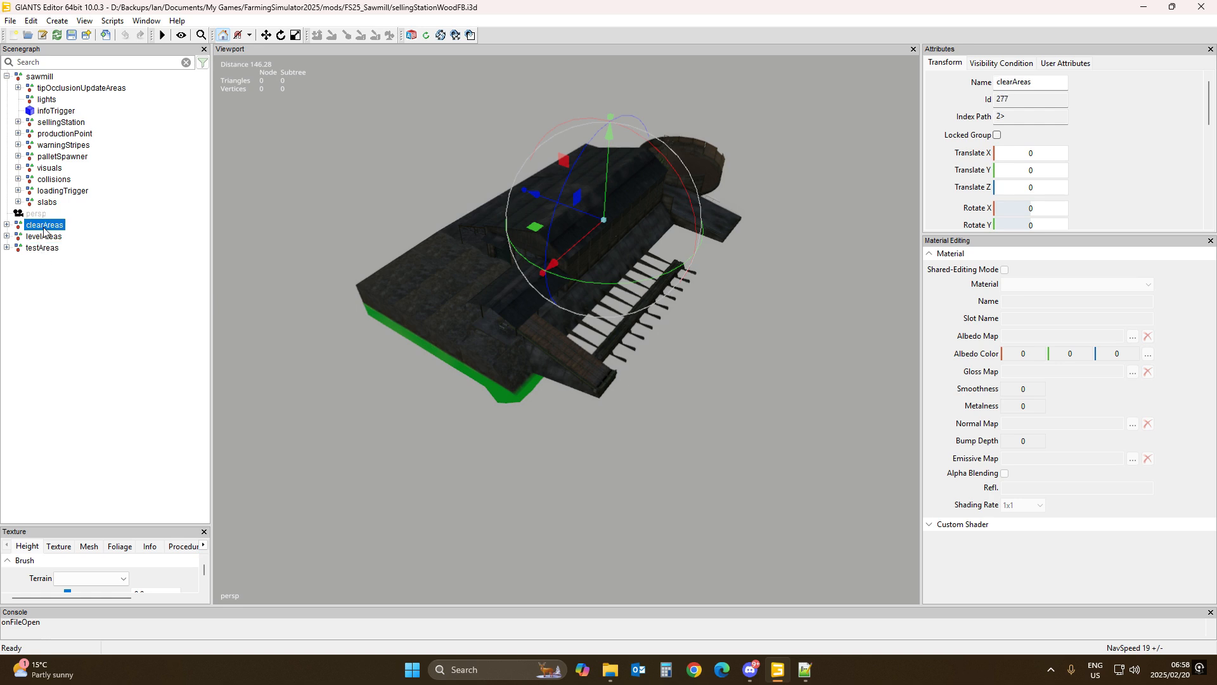
{"action": "left_click", "coordinate": [43, 248], "text": "shift"}
{"action": "key", "text": "Delete"}
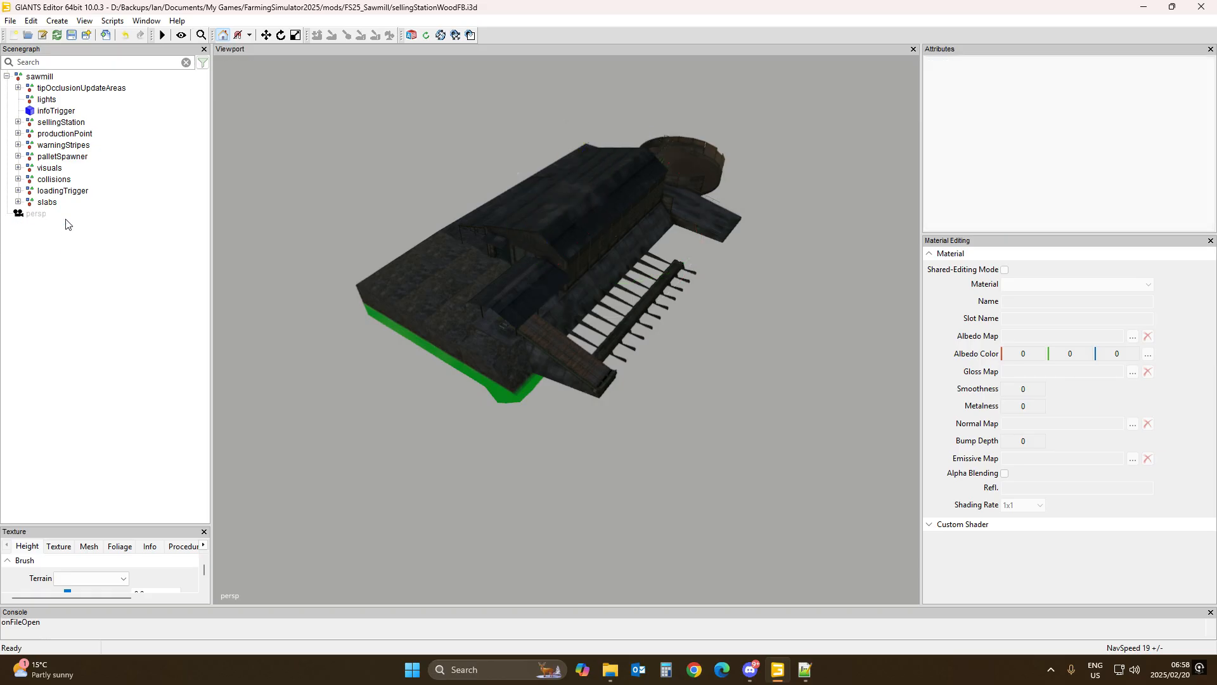
{"action": "left_click", "coordinate": [41, 77]}
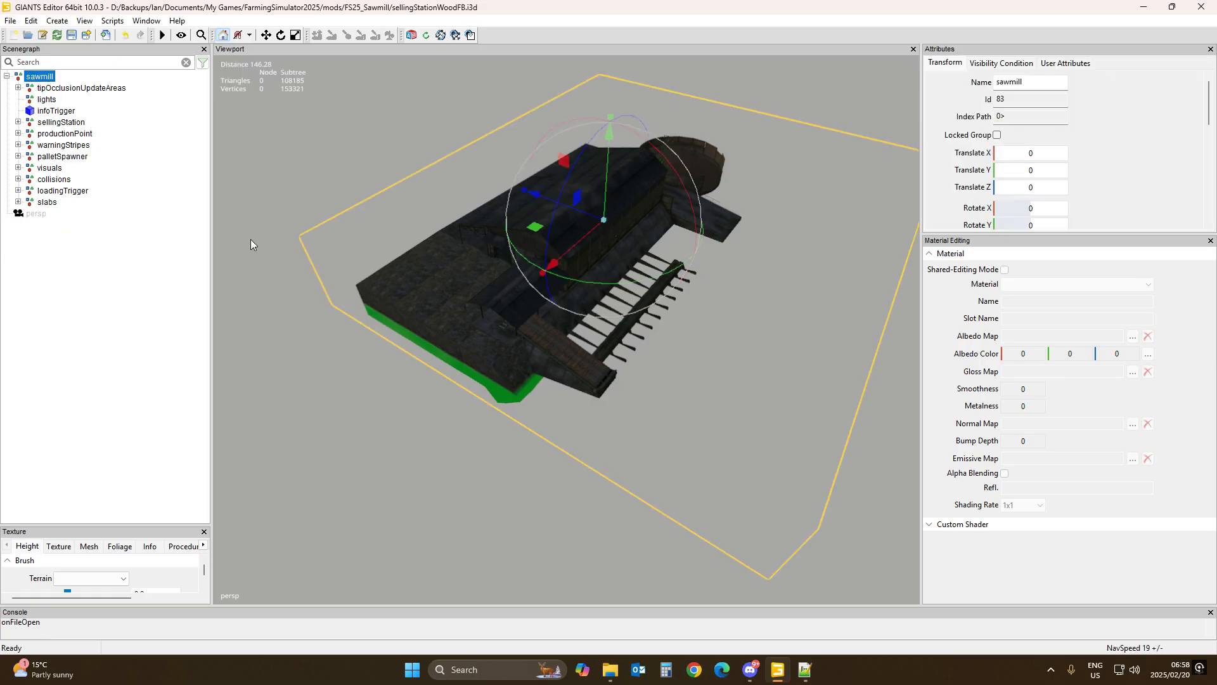
{"action": "key", "text": "ctrl+z"}
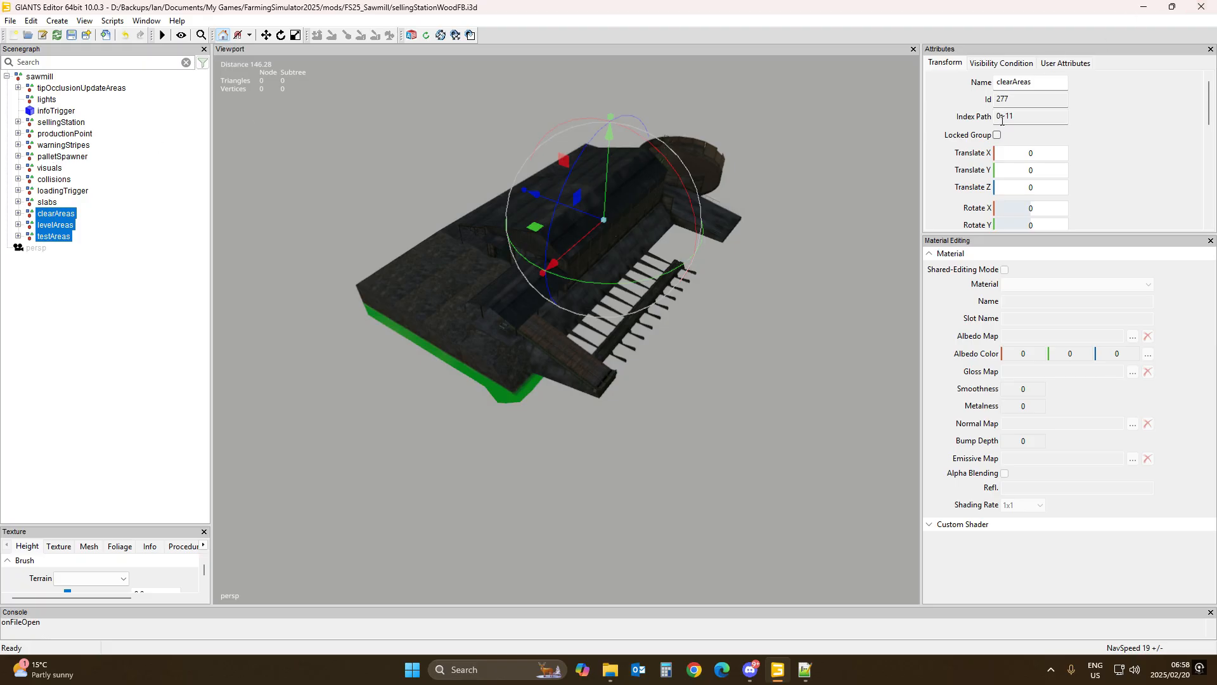
{"action": "left_click_drag", "start_coordinate": [1023, 116], "coordinate": [984, 116]}
{"action": "left_click", "coordinate": [174, 272]}
{"action": "left_click", "coordinate": [47, 93]}
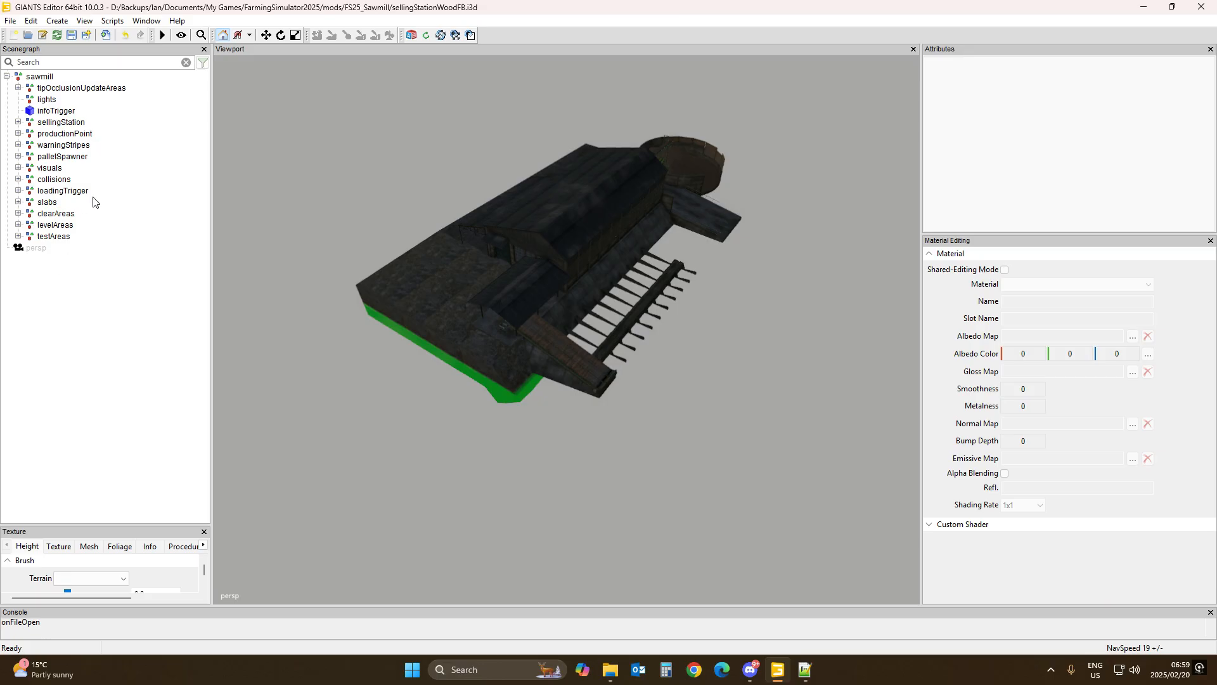
Step: Expand the three area groups and inspect the clearAreaStart01, clearAreaWidth01 and clearAreaHeight01 nodes
{"action": "left_click", "coordinate": [64, 217]}
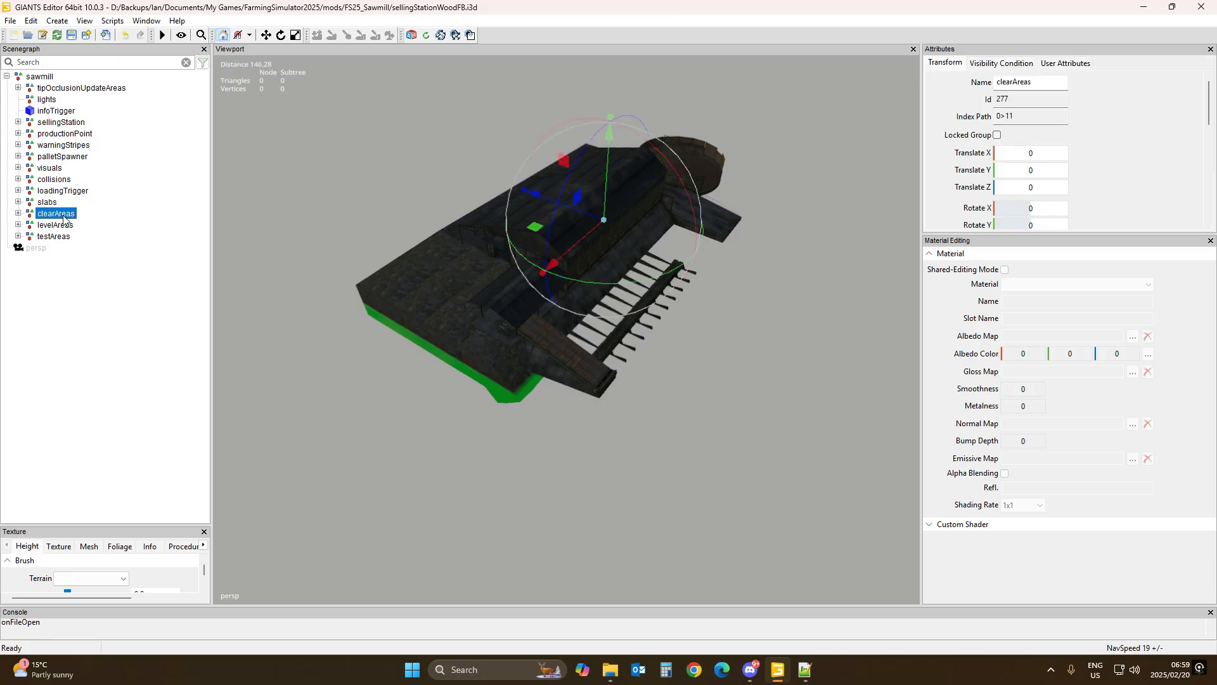
{"action": "left_click", "coordinate": [18, 213]}
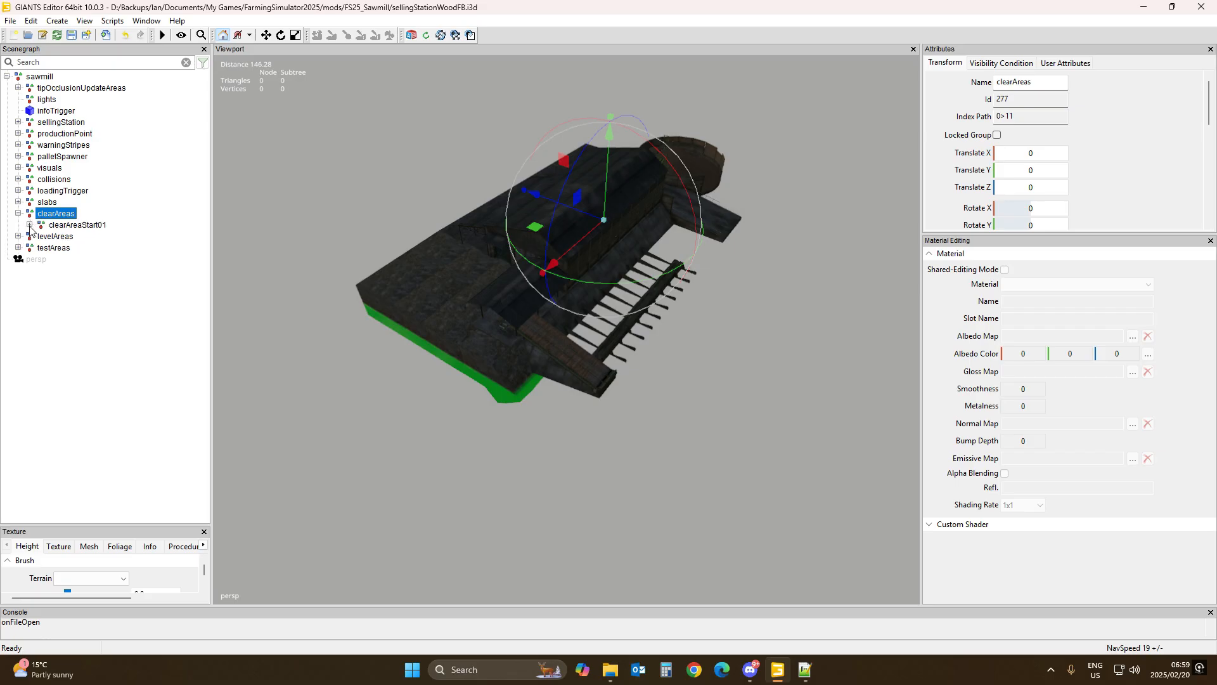
{"action": "left_click", "coordinate": [29, 225]}
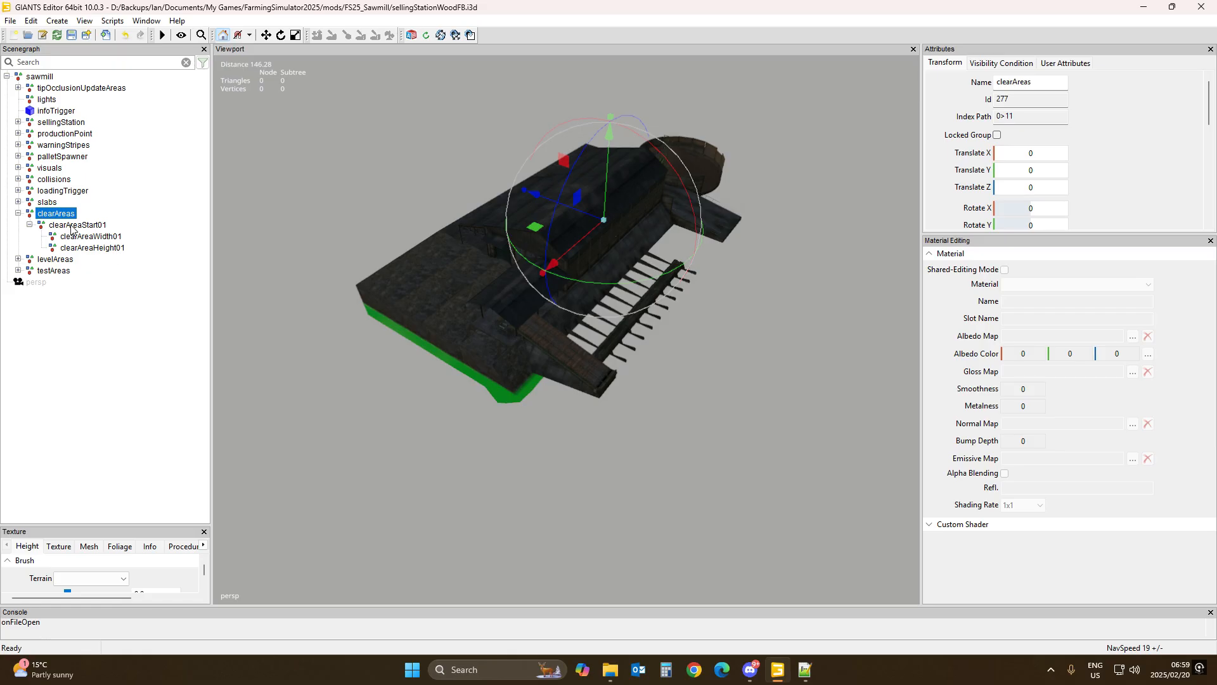
{"action": "left_click", "coordinate": [18, 259]}
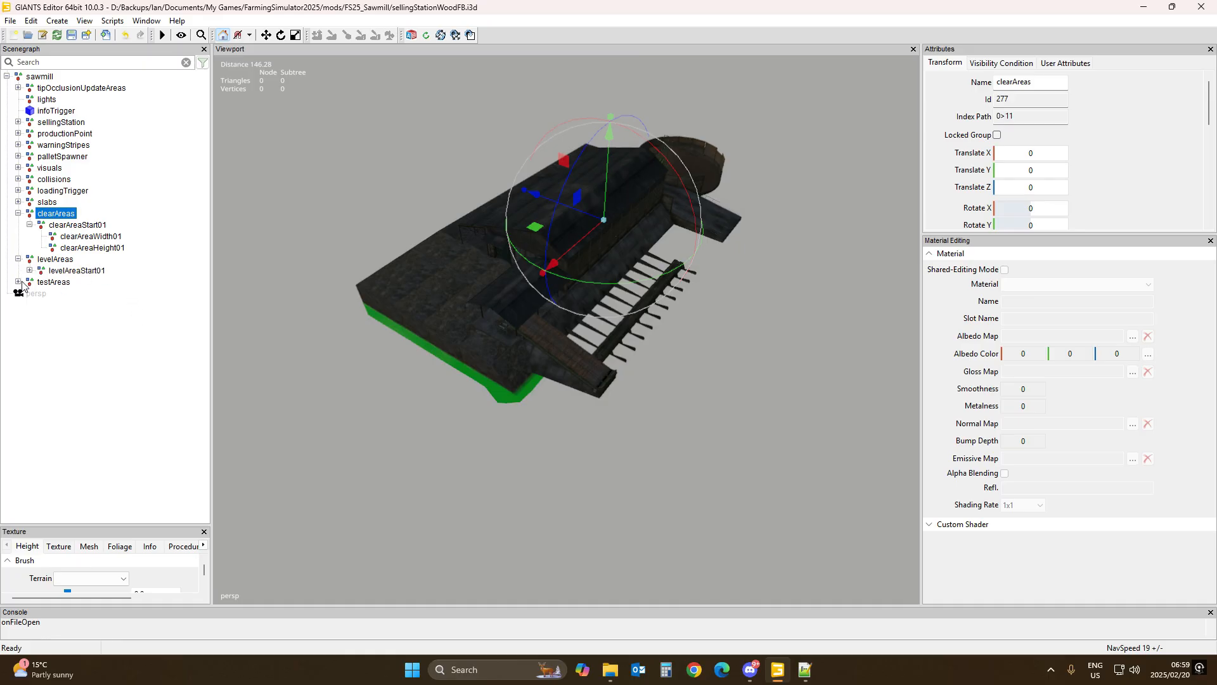
{"action": "left_click", "coordinate": [18, 283]}
{"action": "left_click", "coordinate": [75, 226]}
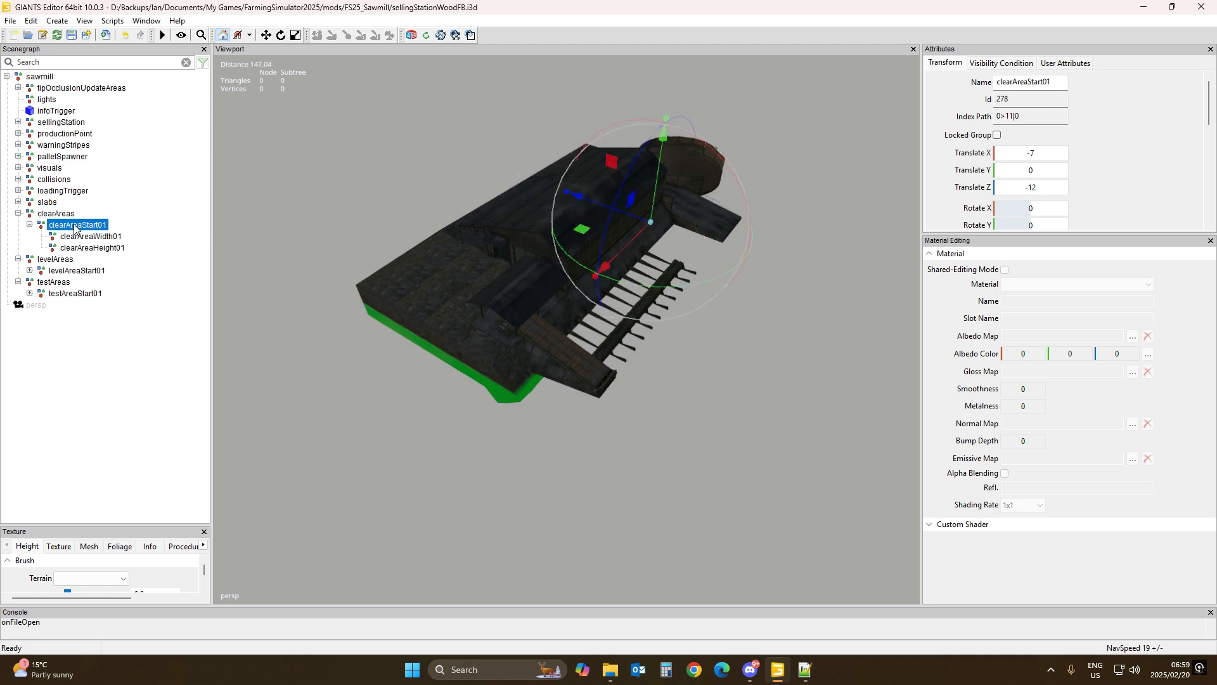
{"action": "left_click", "coordinate": [30, 225]}
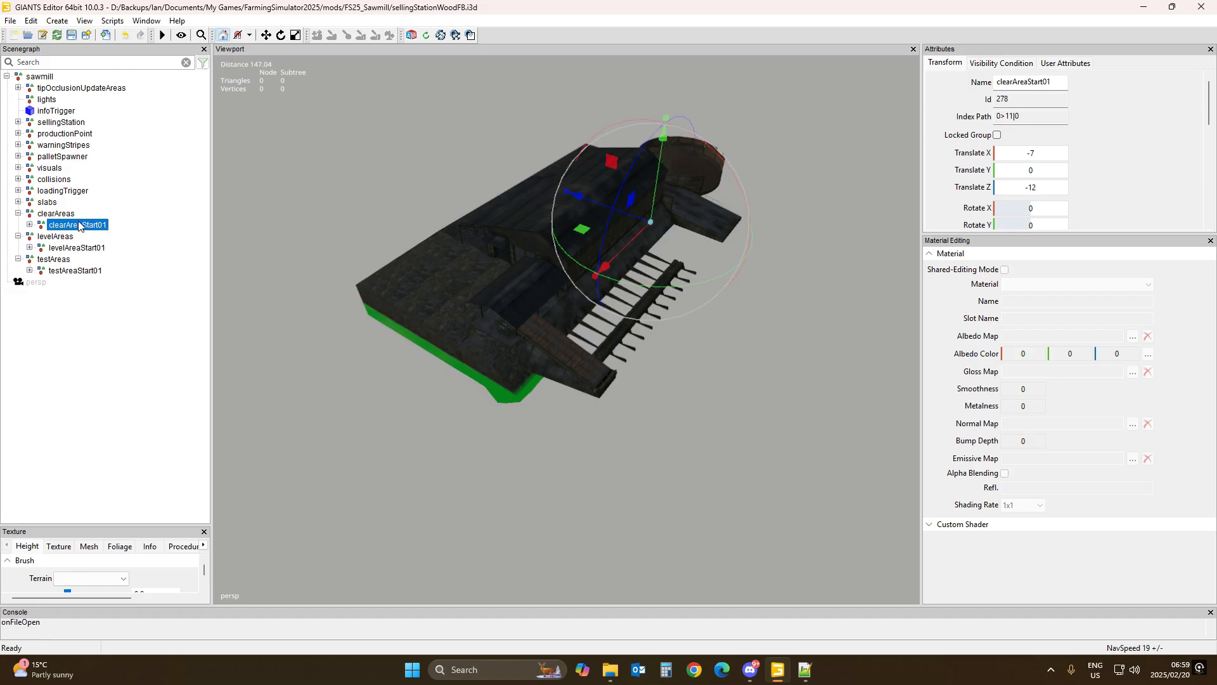
{"action": "left_click", "coordinate": [30, 225]}
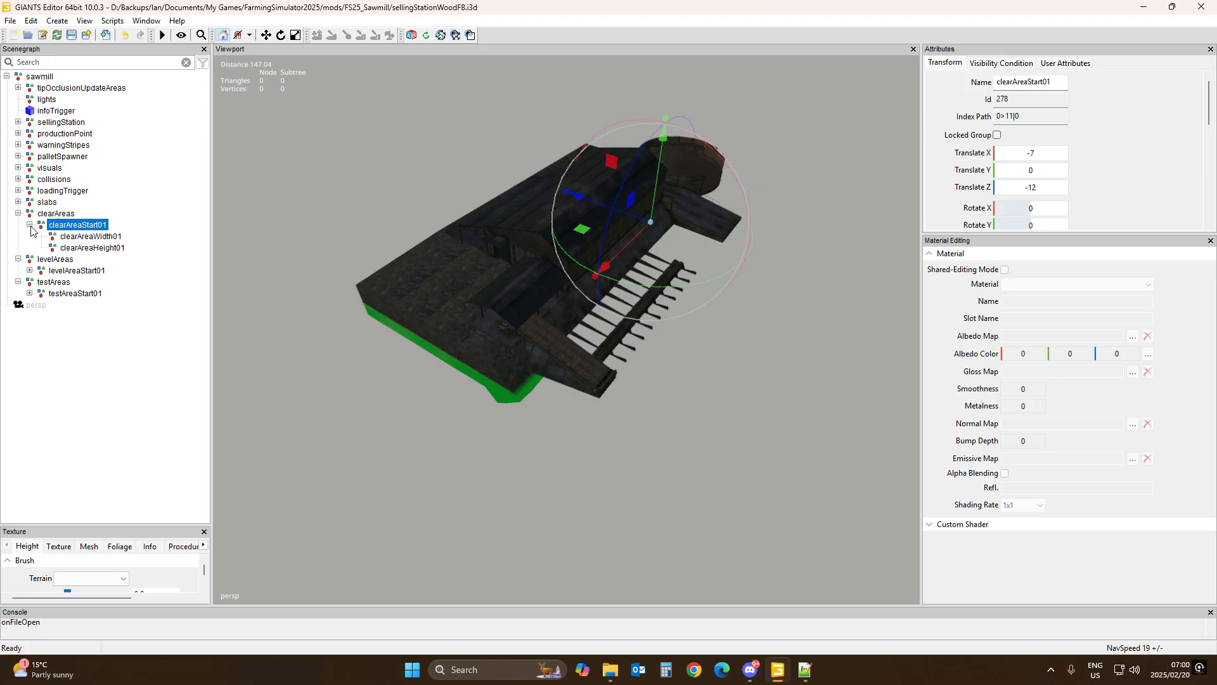
{"action": "left_click", "coordinate": [80, 236]}
{"action": "left_click", "coordinate": [82, 248]}
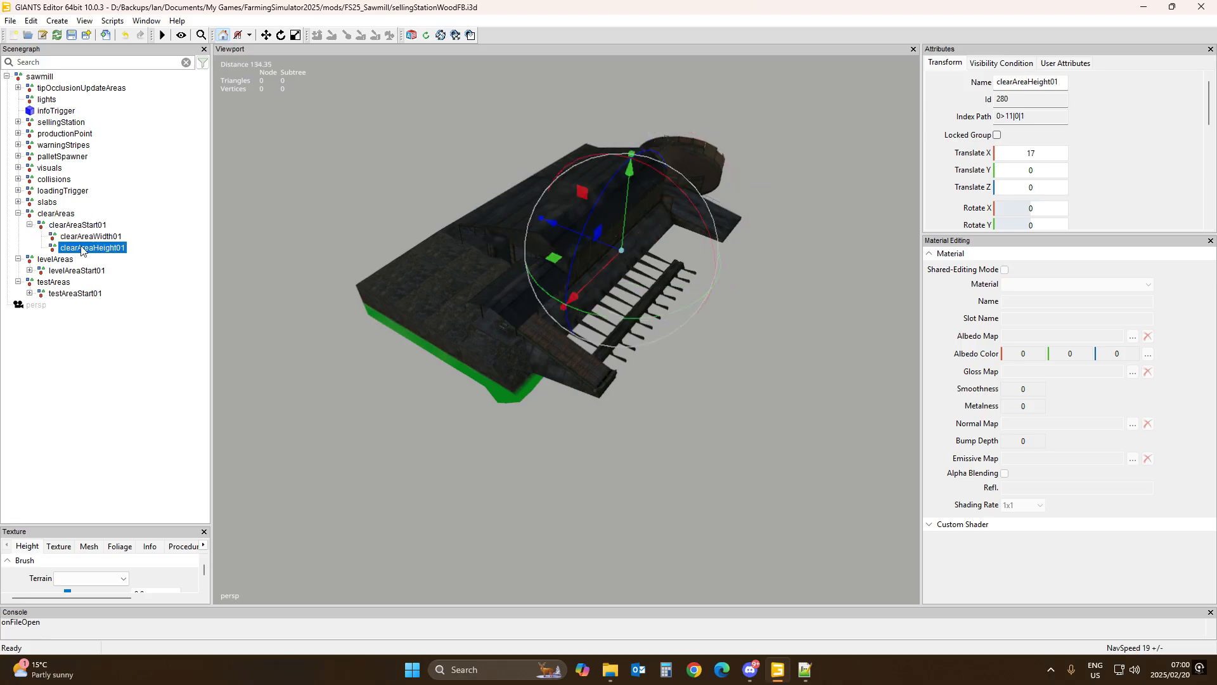
{"action": "left_click", "coordinate": [85, 238]}
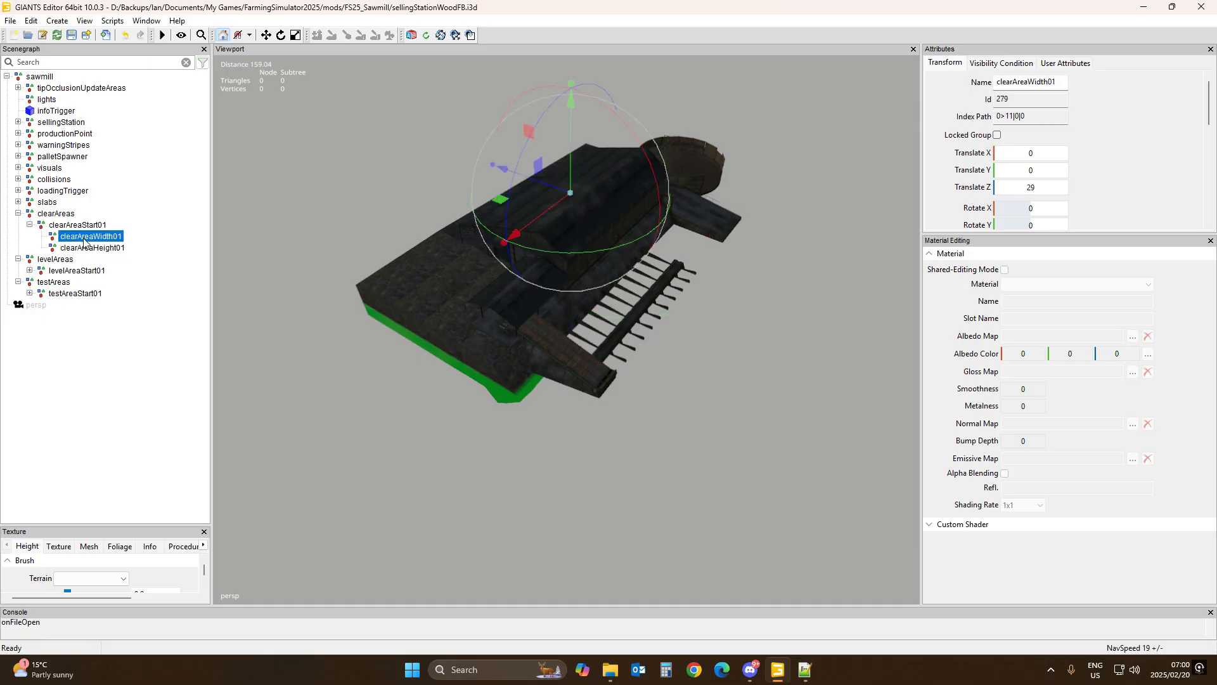
{"action": "left_click", "coordinate": [79, 226]}
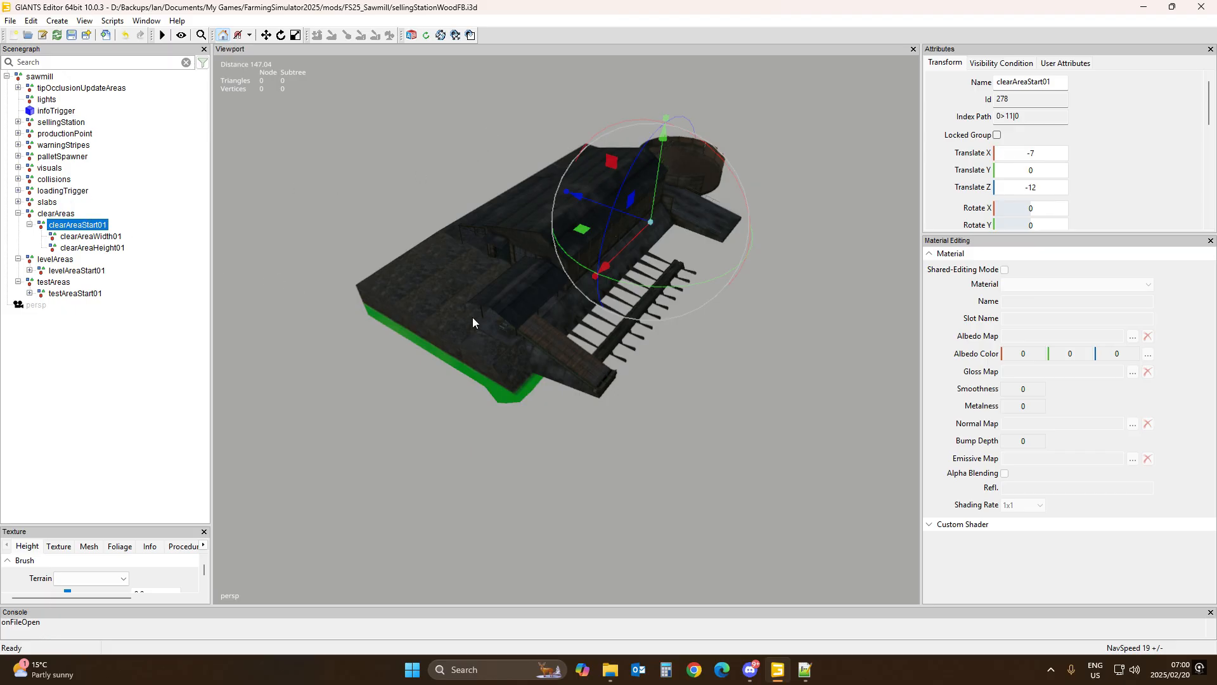
{"action": "right_click_drag", "start_coordinate": [679, 287], "coordinate": [683, 271]}
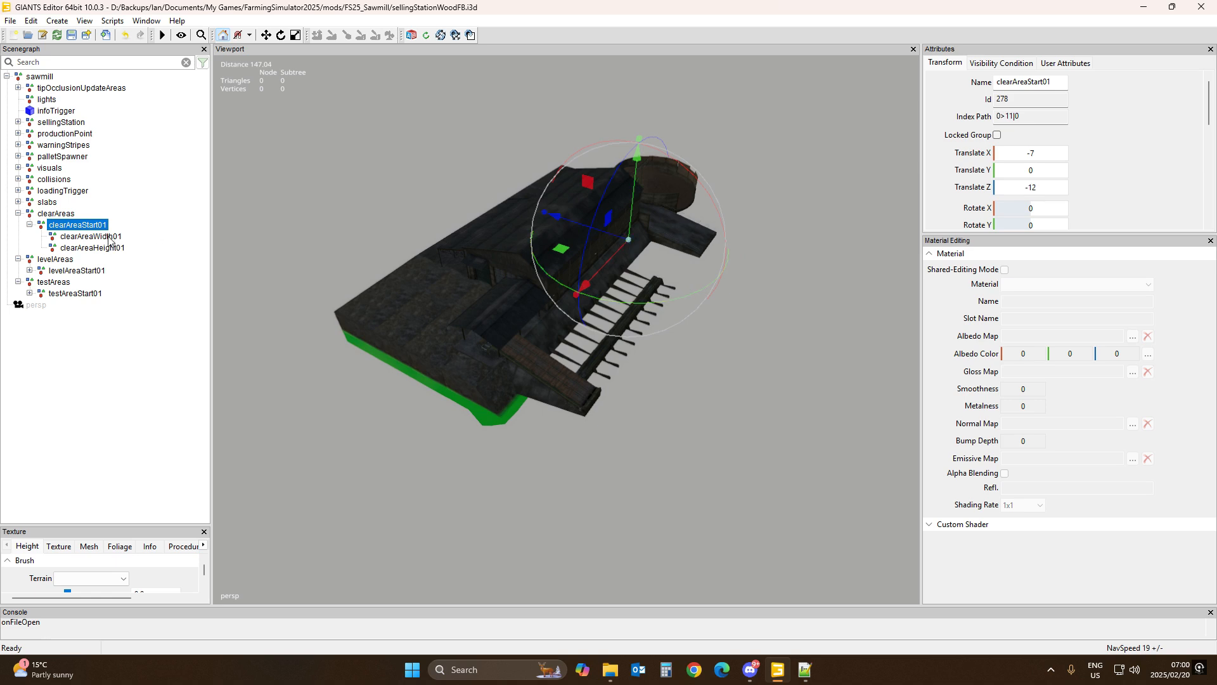
{"action": "left_click", "coordinate": [90, 236]}
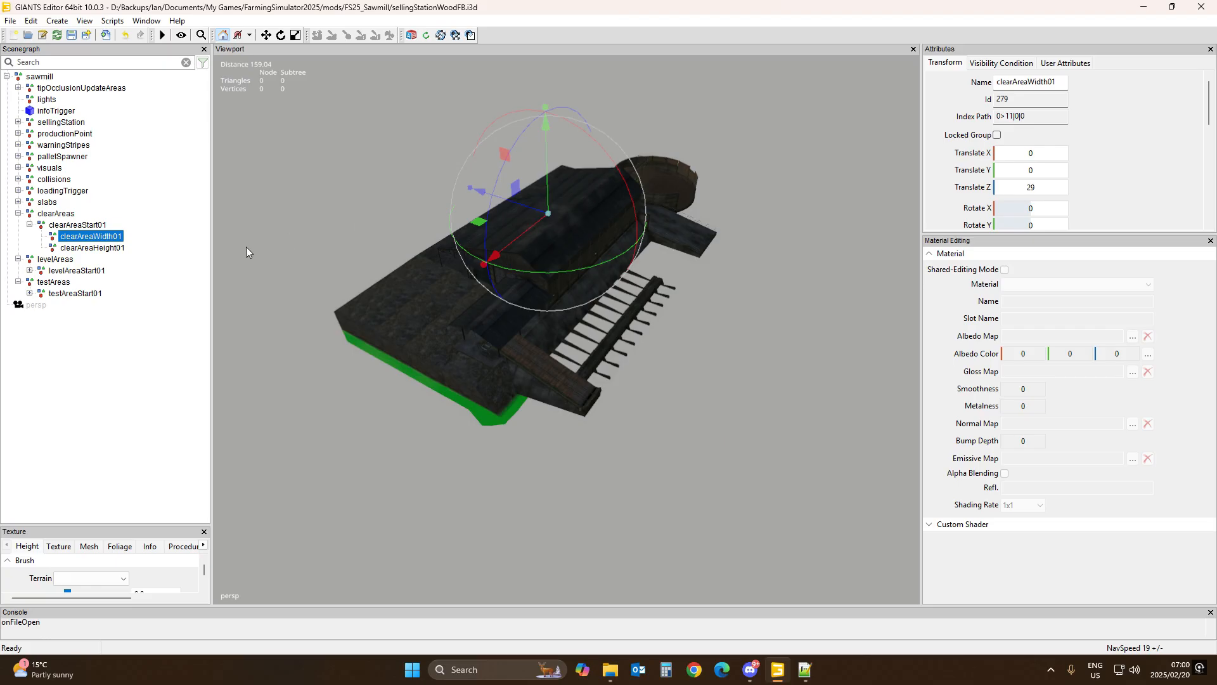
{"action": "left_click", "coordinate": [123, 248]}
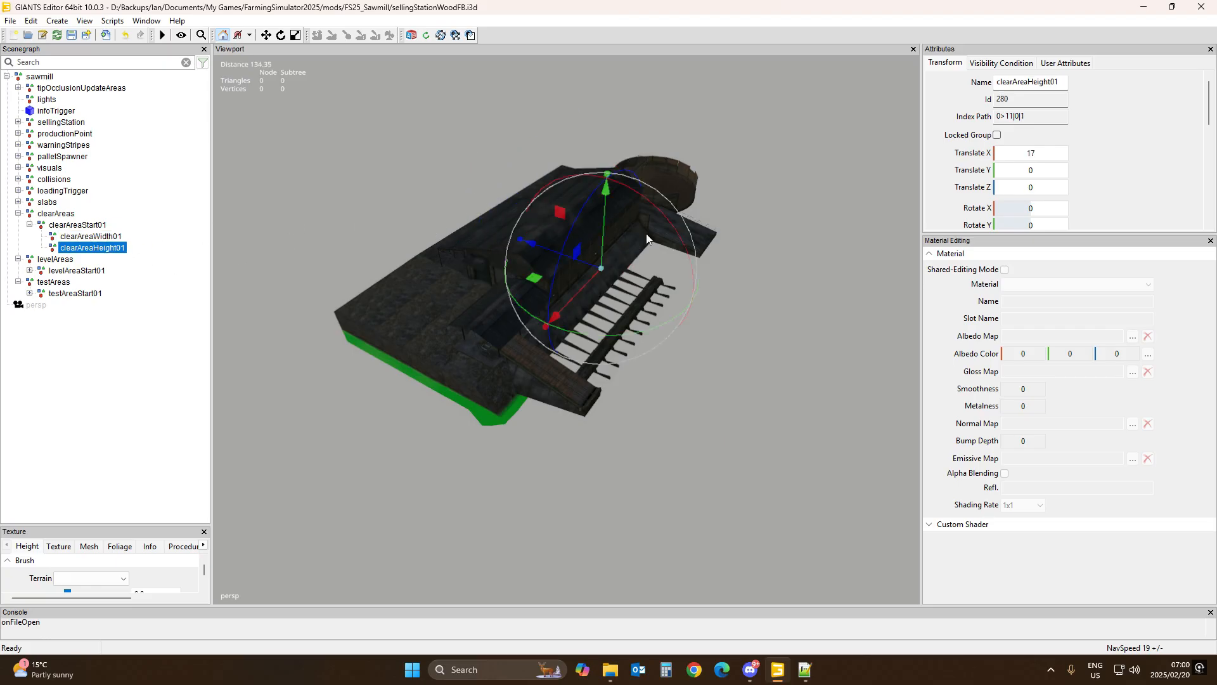
Step: Move clearAreaStart01 with the gizmo to about X -64.7 and Z 66.1
{"action": "left_click", "coordinate": [104, 225]}
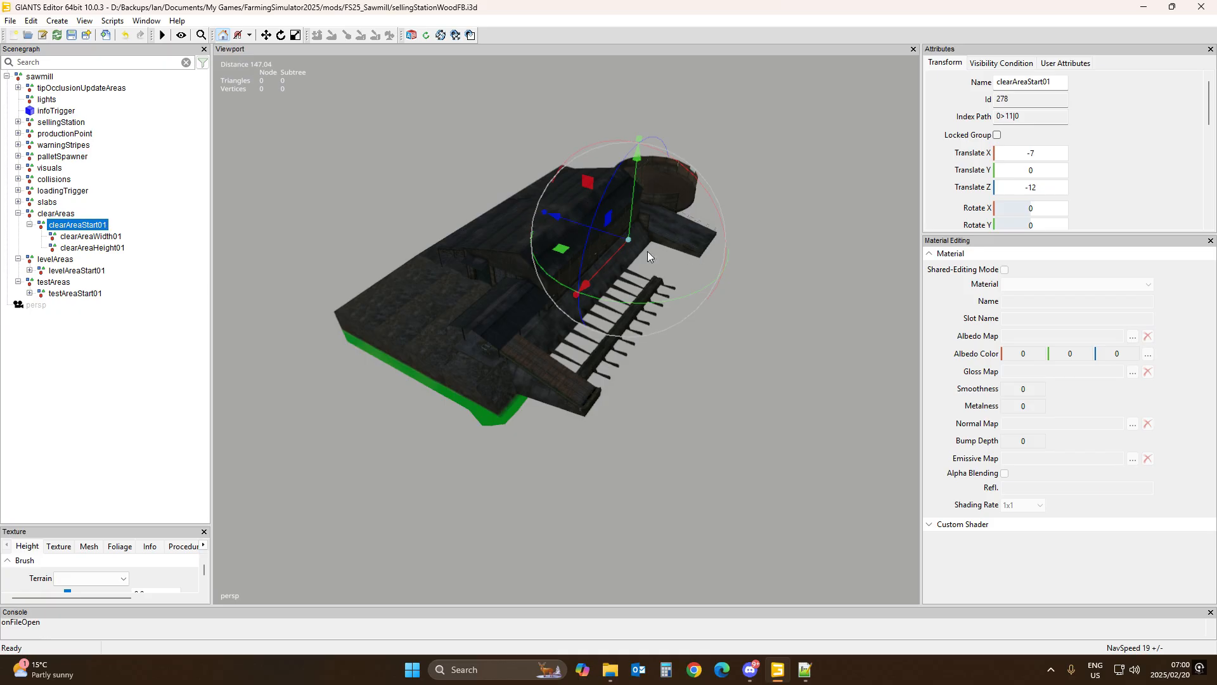
{"action": "left_click_drag", "start_coordinate": [614, 240], "coordinate": [811, 142]}
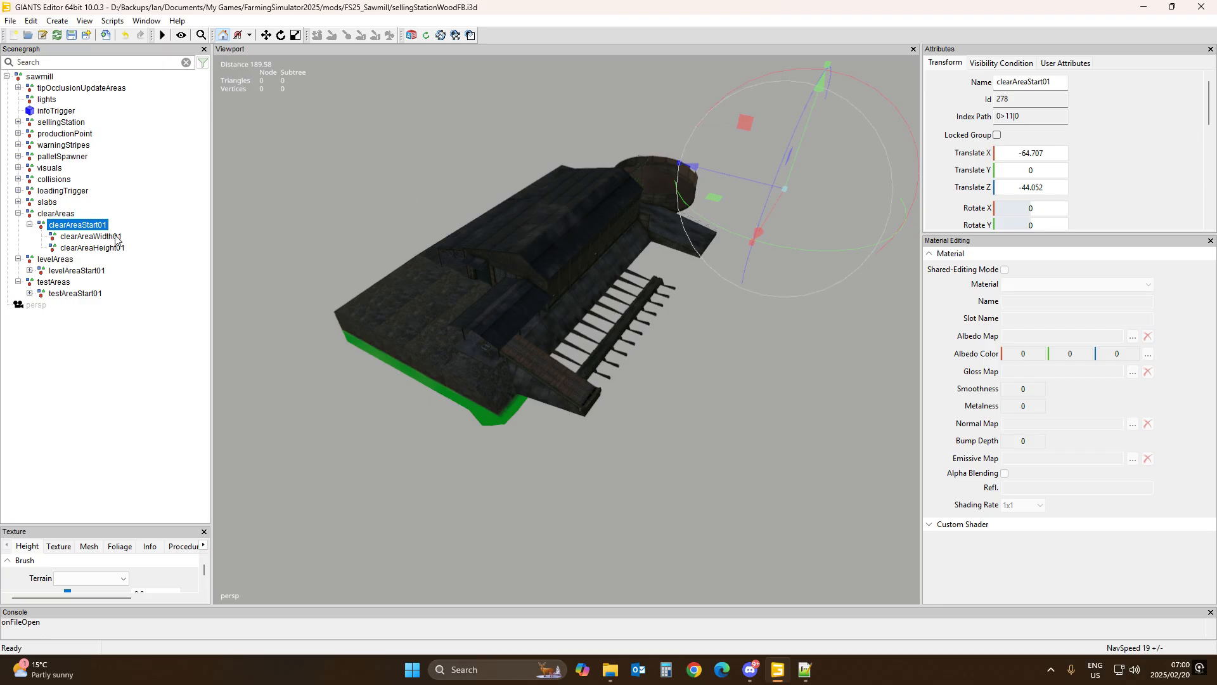
{"action": "left_click_drag", "start_coordinate": [750, 177], "coordinate": [330, 178]}
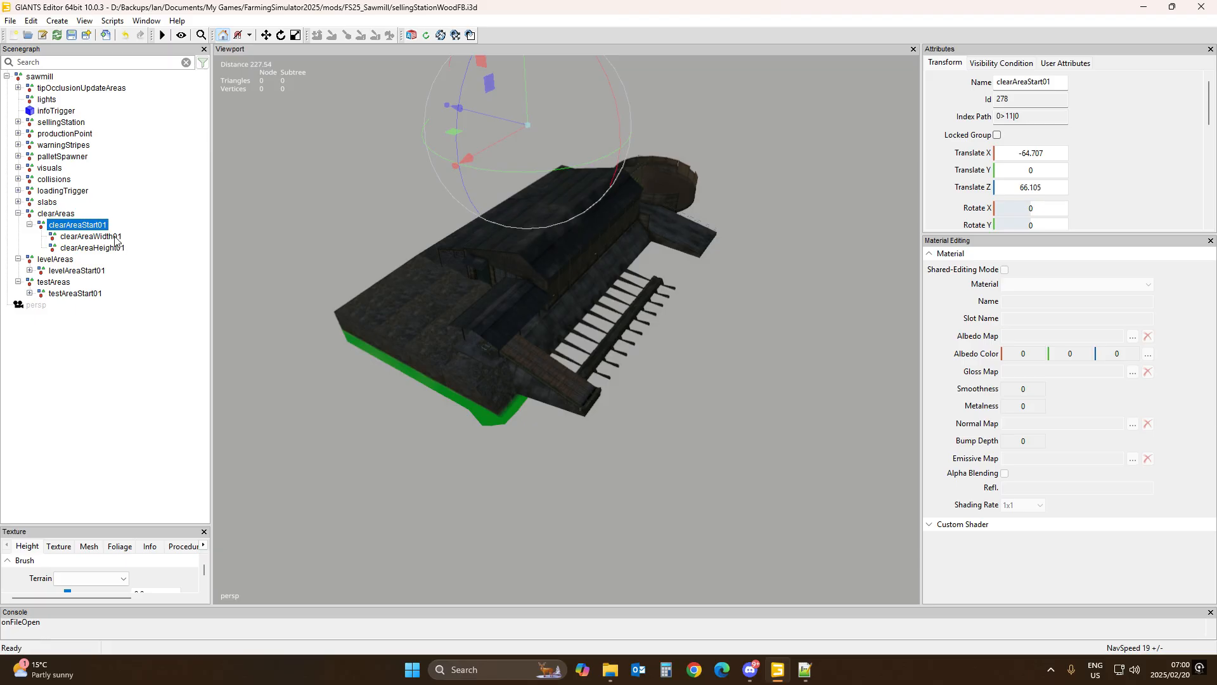
Step: Move clearAreaWidth01 along Z to about -112.6 and reselect the sawmill root node
{"action": "left_click", "coordinate": [116, 238]}
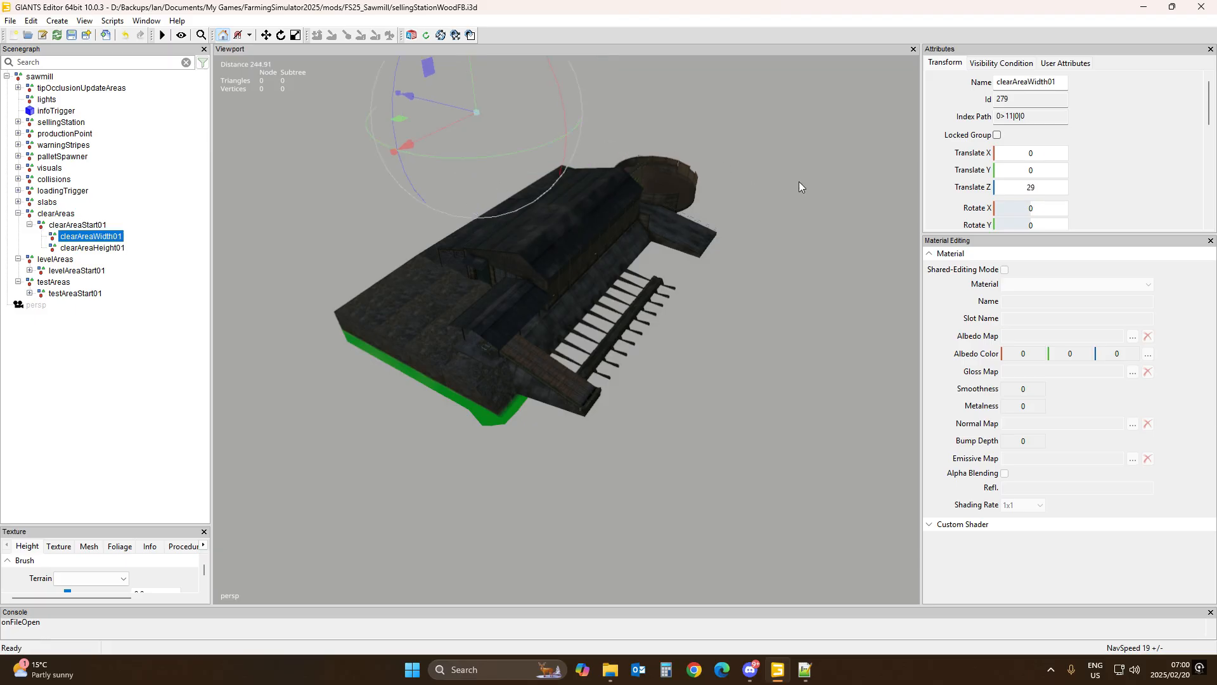
{"action": "left_click", "coordinate": [85, 227]}
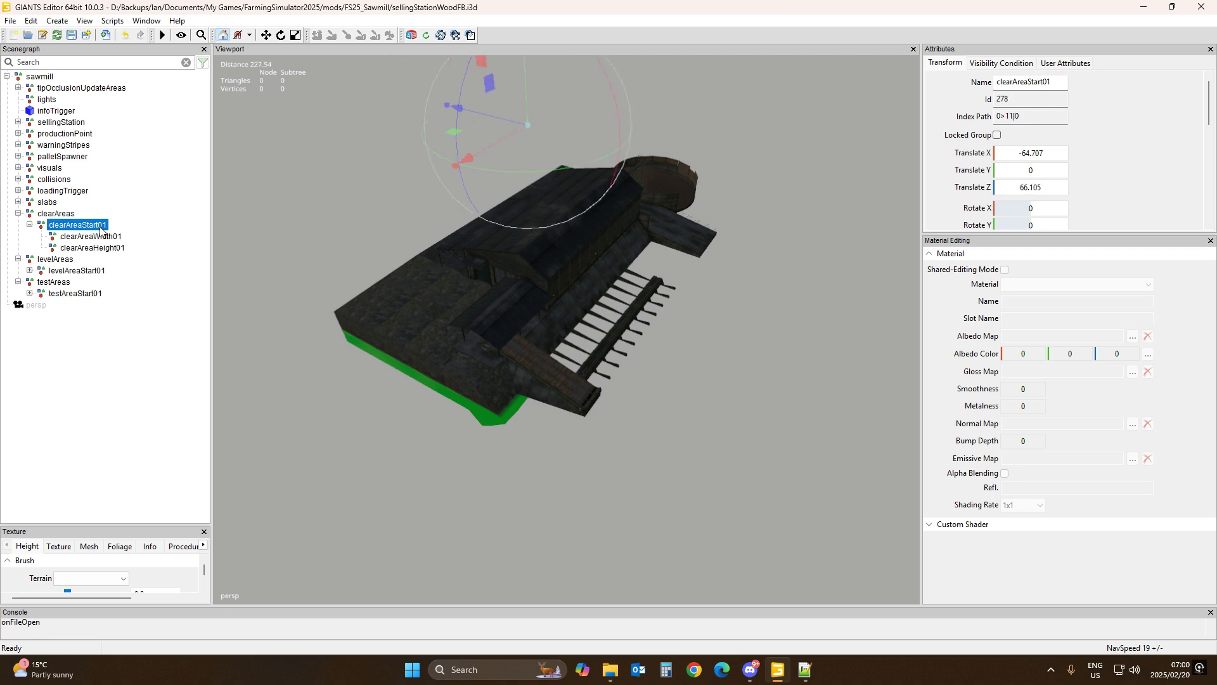
{"action": "left_click", "coordinate": [99, 239]}
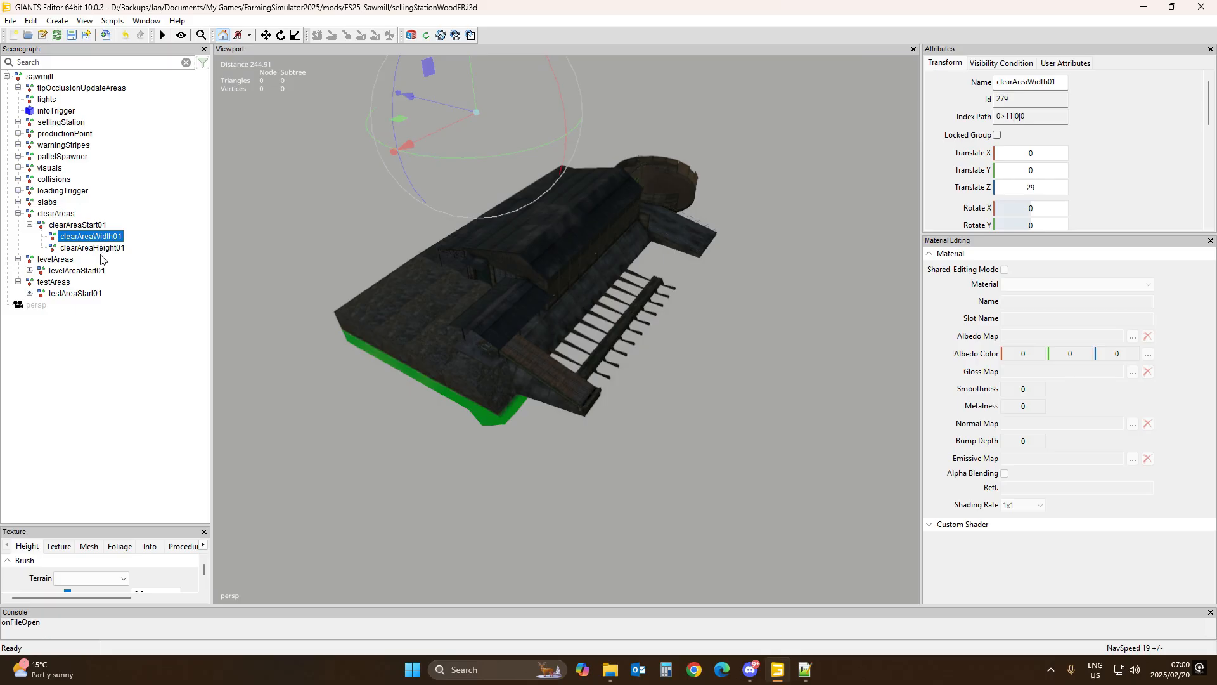
{"action": "left_click", "coordinate": [104, 253]}
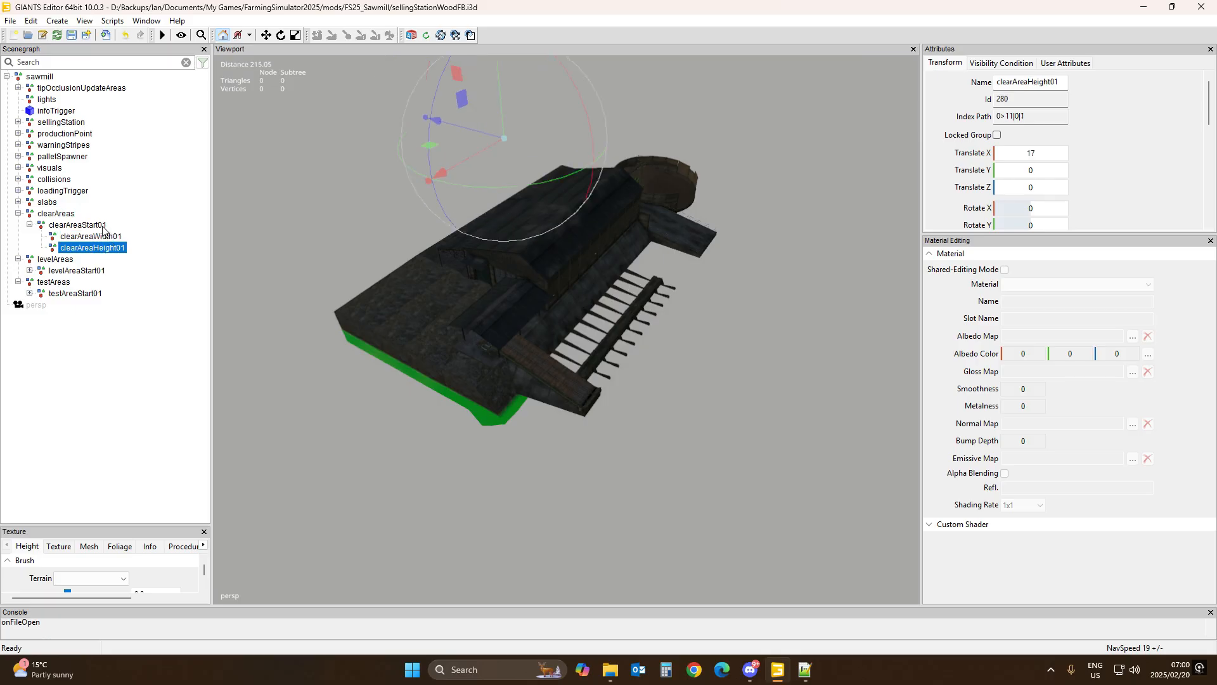
{"action": "left_click", "coordinate": [101, 226]}
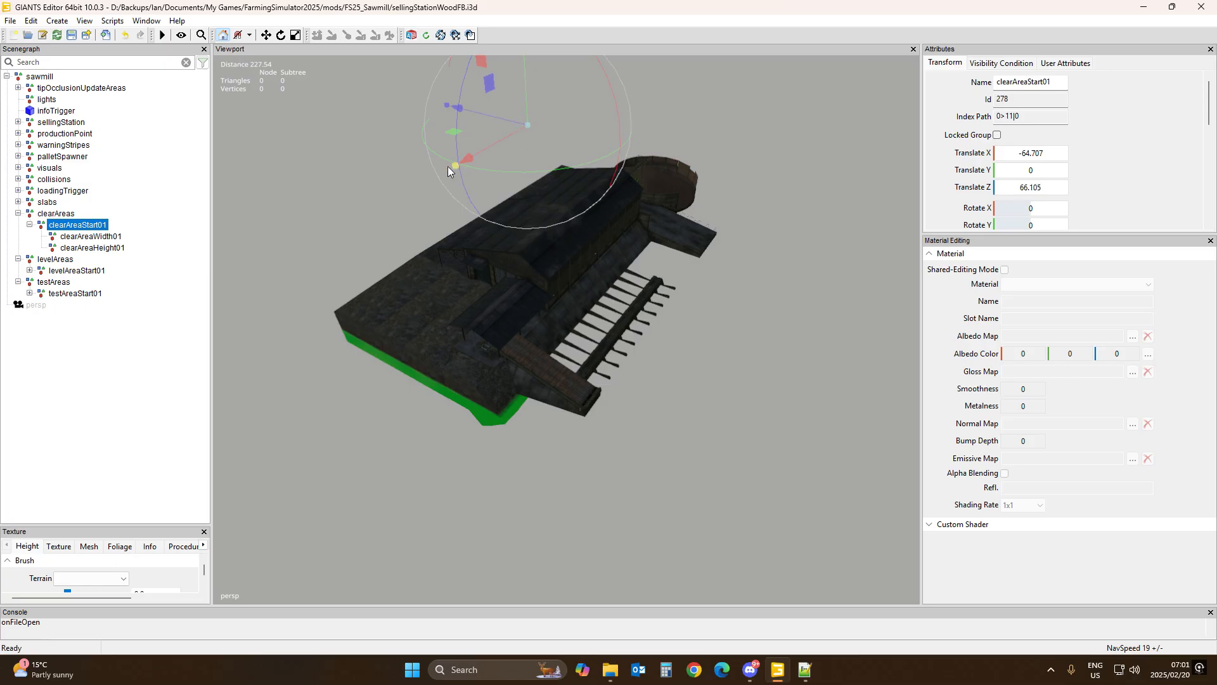
{"action": "left_click", "coordinate": [117, 237]}
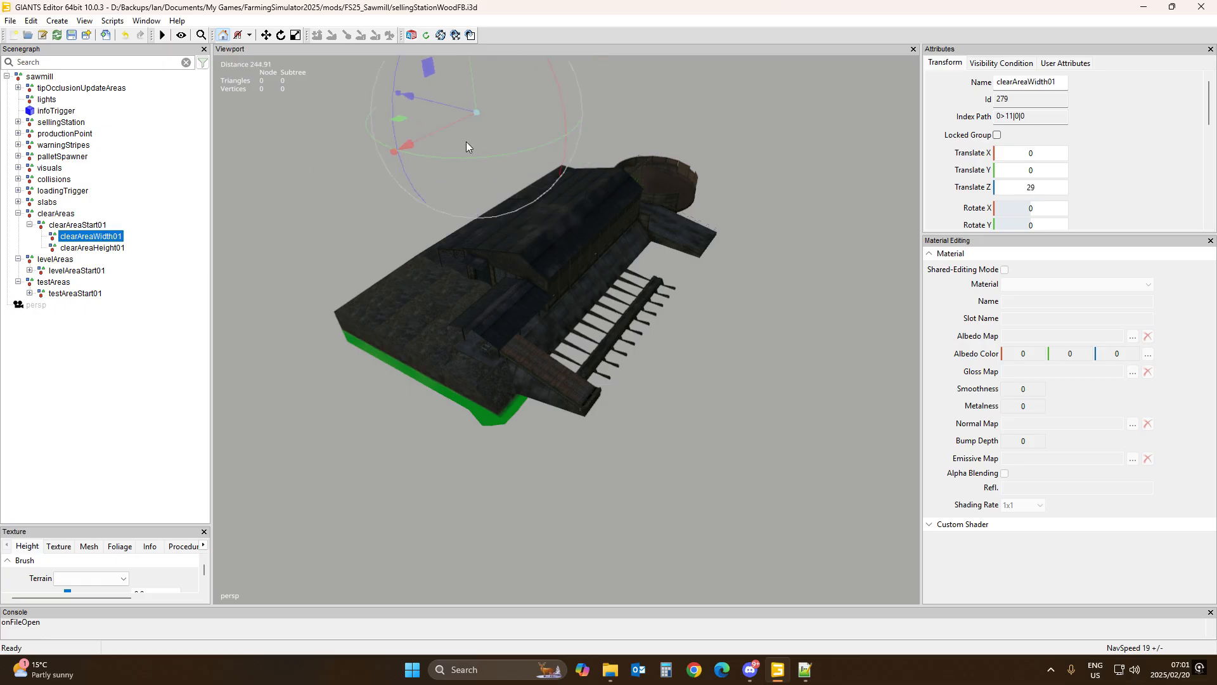
{"action": "left_click_drag", "start_coordinate": [443, 102], "coordinate": [766, 219]}
{"action": "left_click_drag", "start_coordinate": [743, 325], "coordinate": [582, 461], "text": "alt"}
{"action": "scroll", "coordinate": [758, 241], "scroll_direction": "up", "scroll_amount": 5, "text": "alt"}
{"action": "scroll", "coordinate": [575, 447], "scroll_direction": "down", "scroll_amount": 8, "text": "alt"}
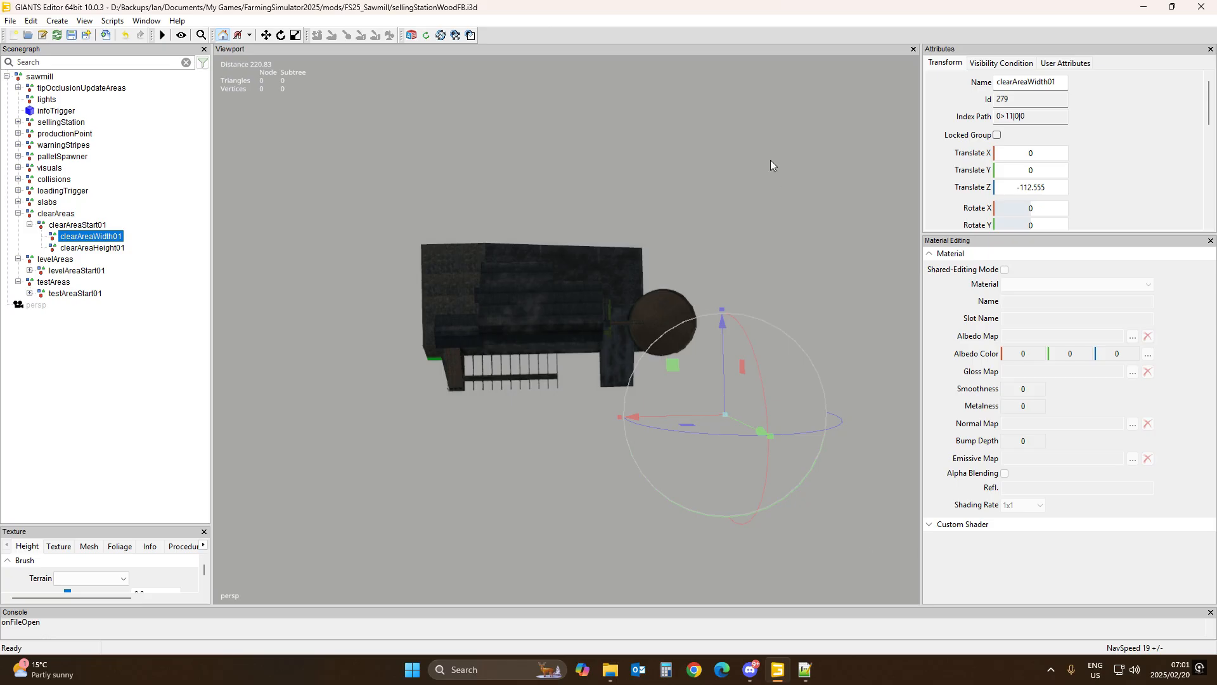
{"action": "left_click", "coordinate": [74, 227]}
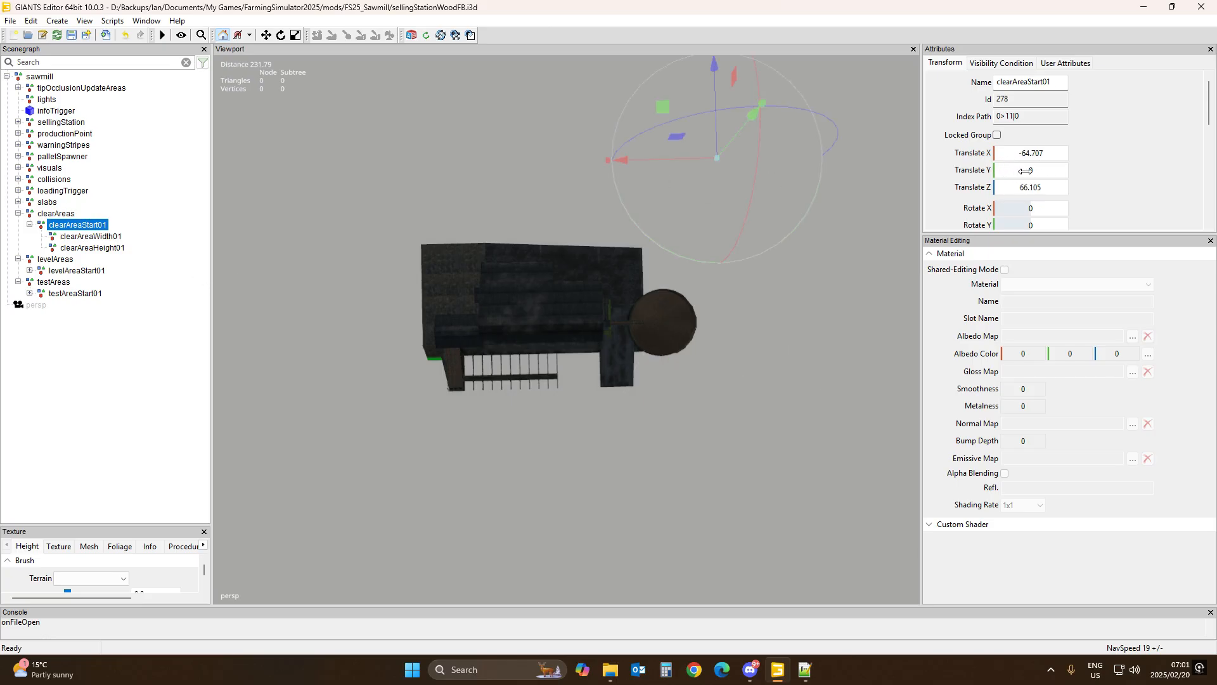
{"action": "left_click", "coordinate": [44, 77]}
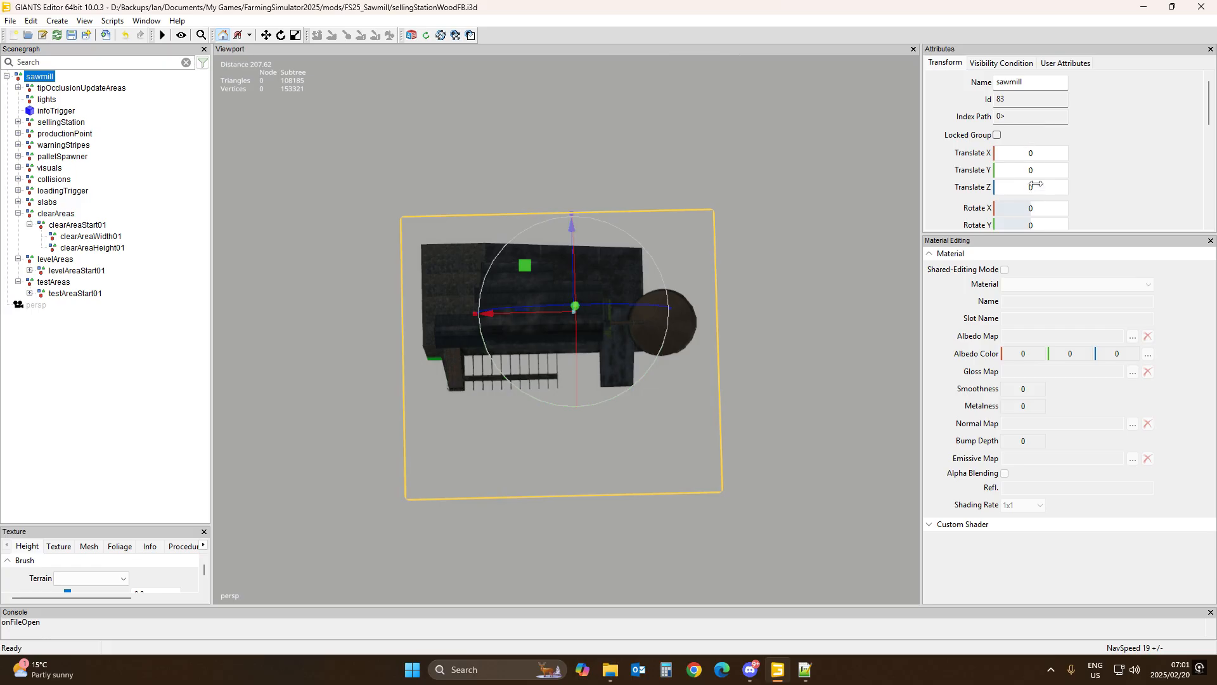
Step: Undo the earlier gizmo moves of the clear area nodes while keeping the three area groups under the sawmill root
{"action": "scroll", "coordinate": [1060, 137], "scroll_direction": "down", "scroll_amount": 3}
{"action": "scroll", "coordinate": [1141, 116], "scroll_direction": "up", "scroll_amount": 2}
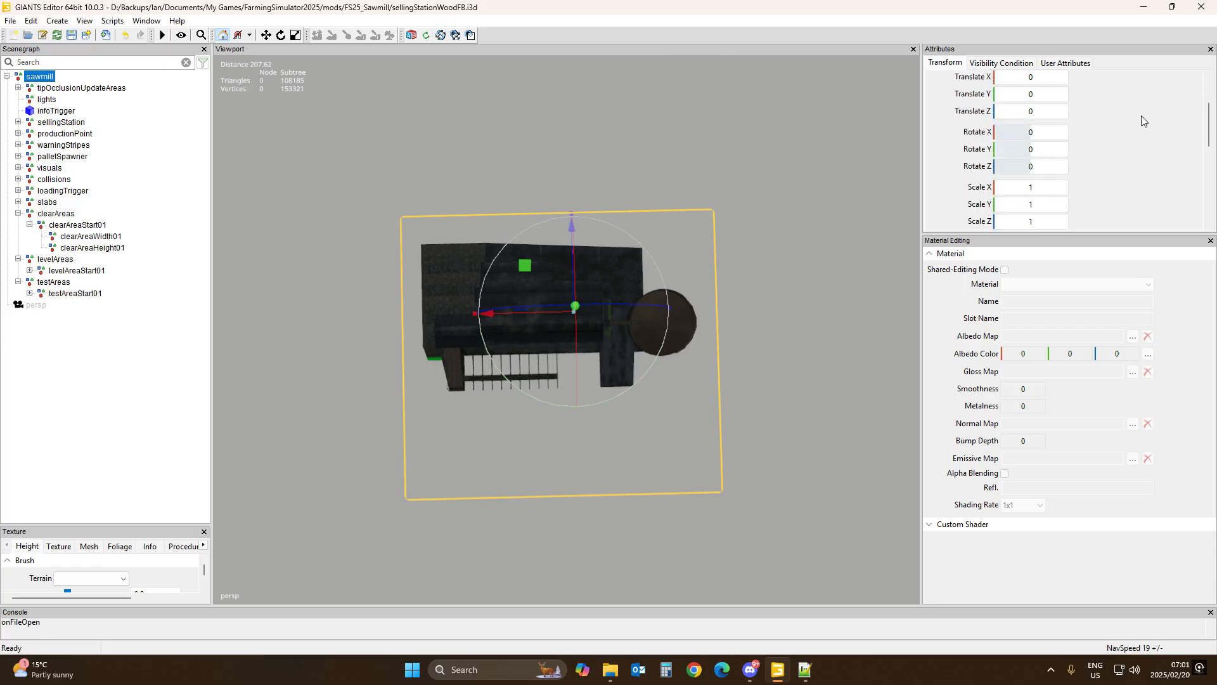
{"action": "left_click", "coordinate": [62, 216]}
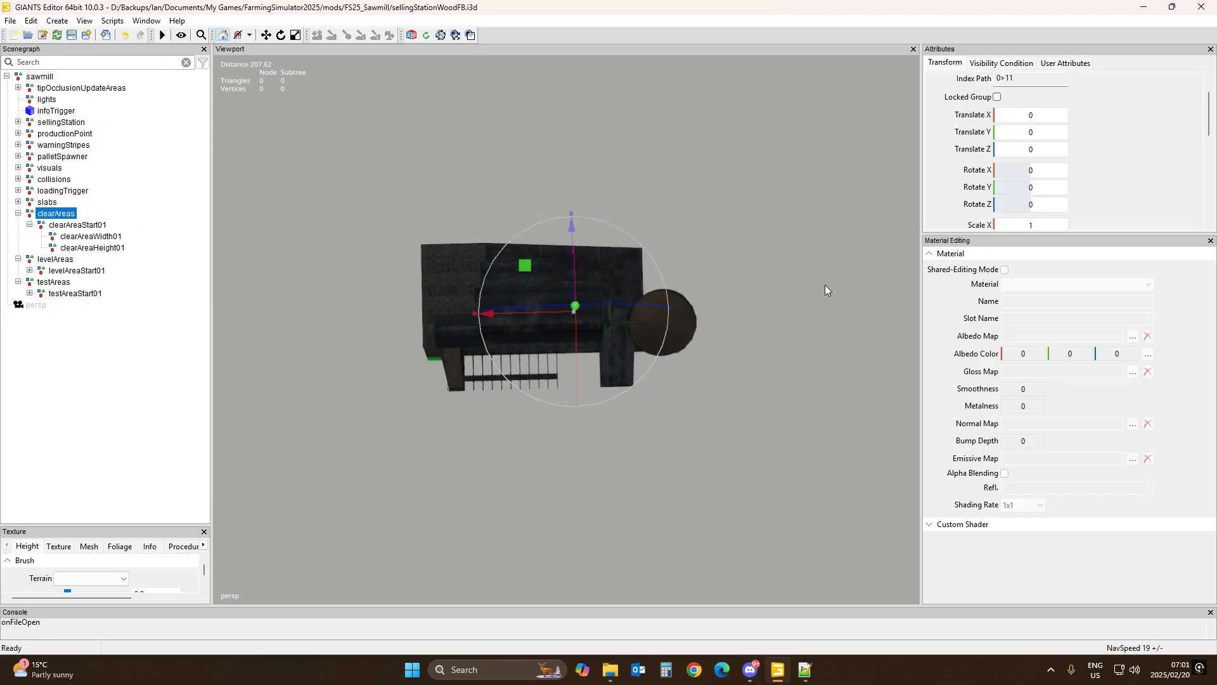
{"action": "left_click", "coordinate": [68, 226]}
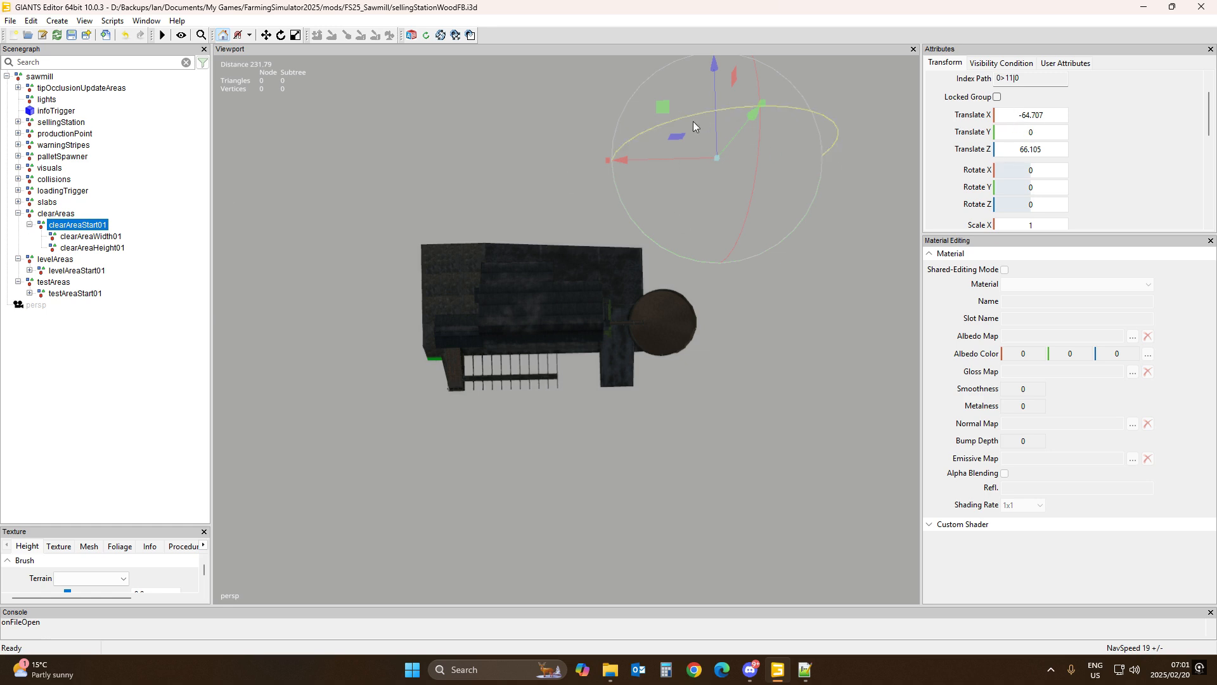
{"action": "left_click", "coordinate": [90, 236]}
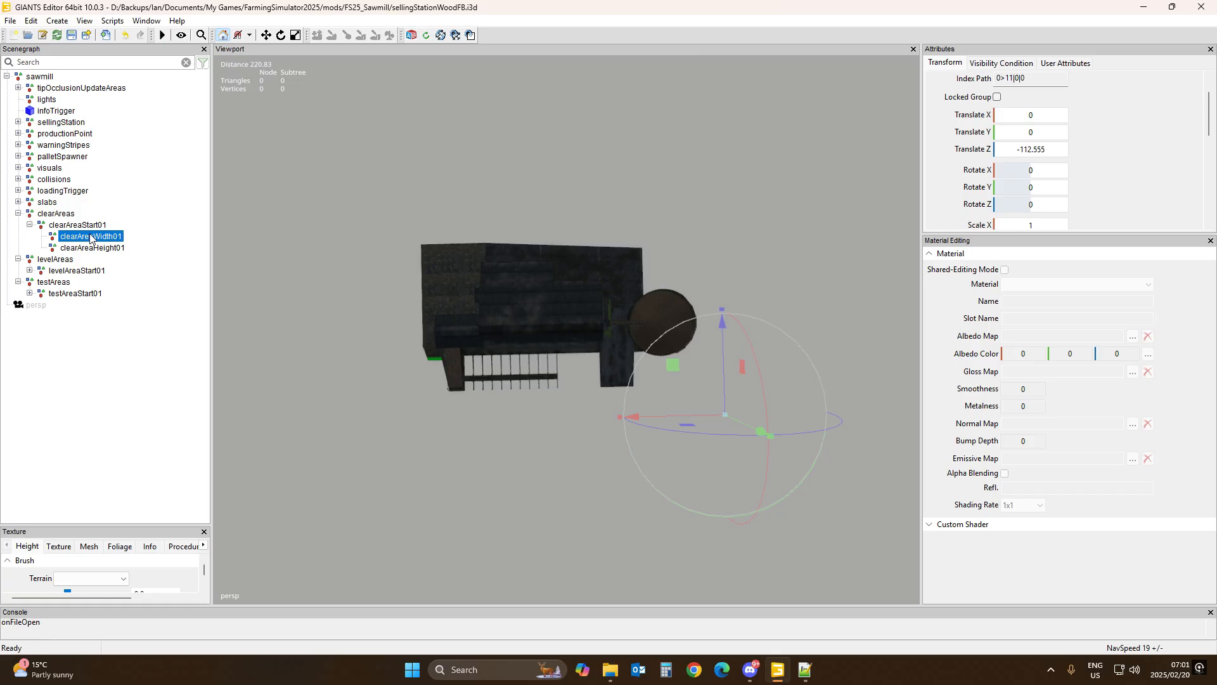
{"action": "left_click", "coordinate": [93, 250]}
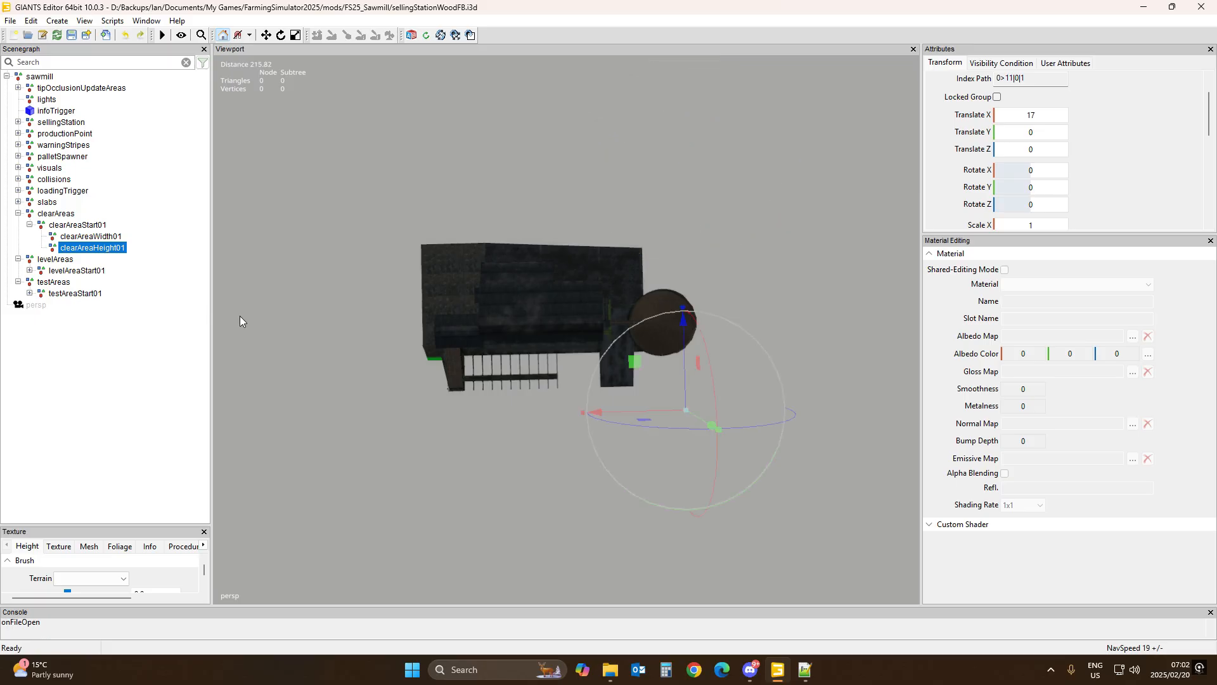
{"action": "key", "text": "ctrl+z"}
{"action": "key", "text": "ctrl+z"}
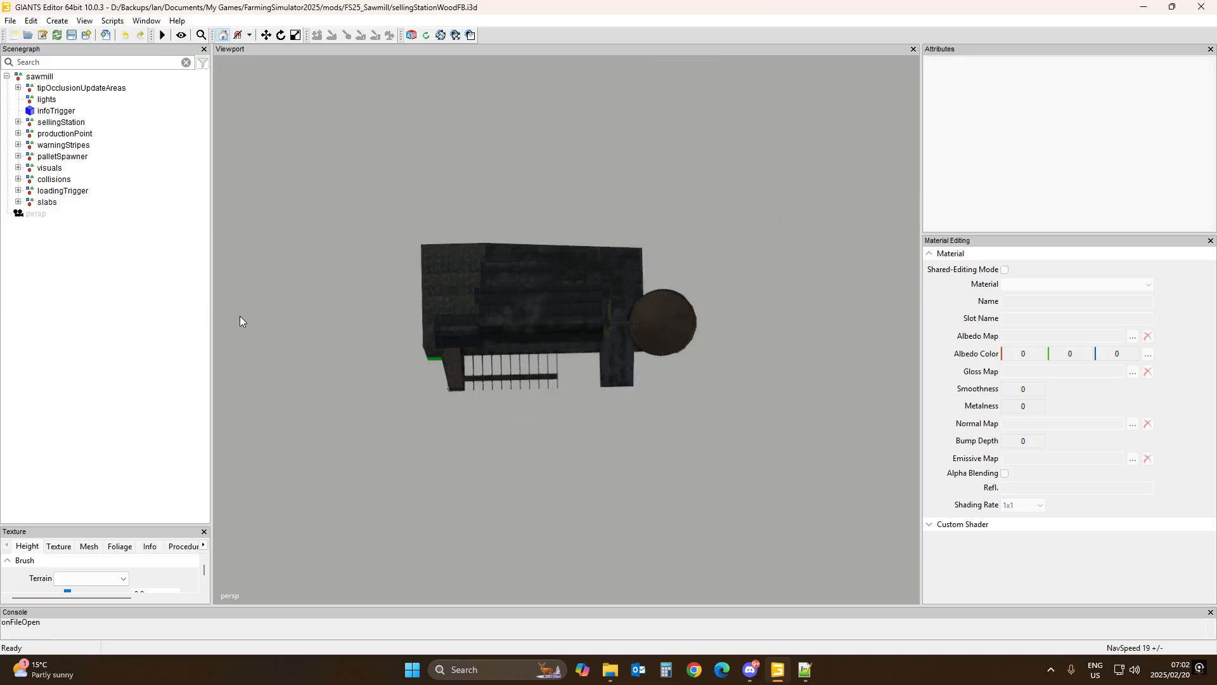
{"action": "left_click", "coordinate": [31, 20]}
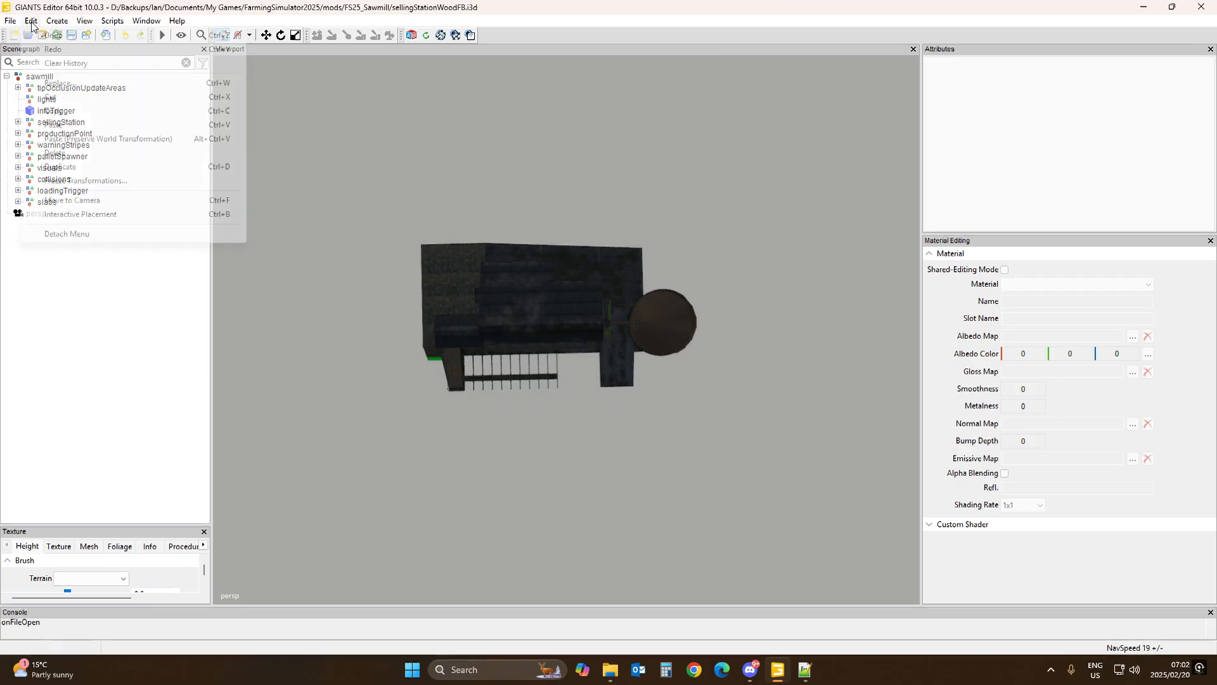
{"action": "left_click", "coordinate": [49, 49]}
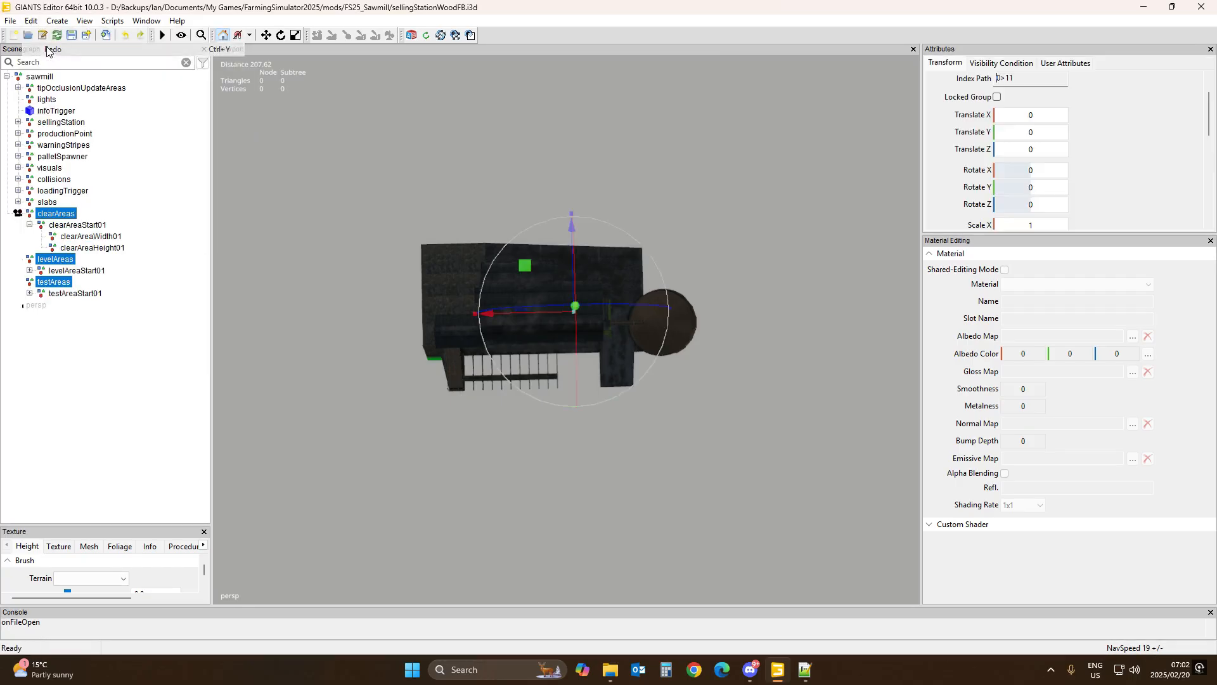
Step: Move clearAreaStart01 with the gizmo to about X -66.6 and Z -47.8
{"action": "left_click", "coordinate": [79, 226]}
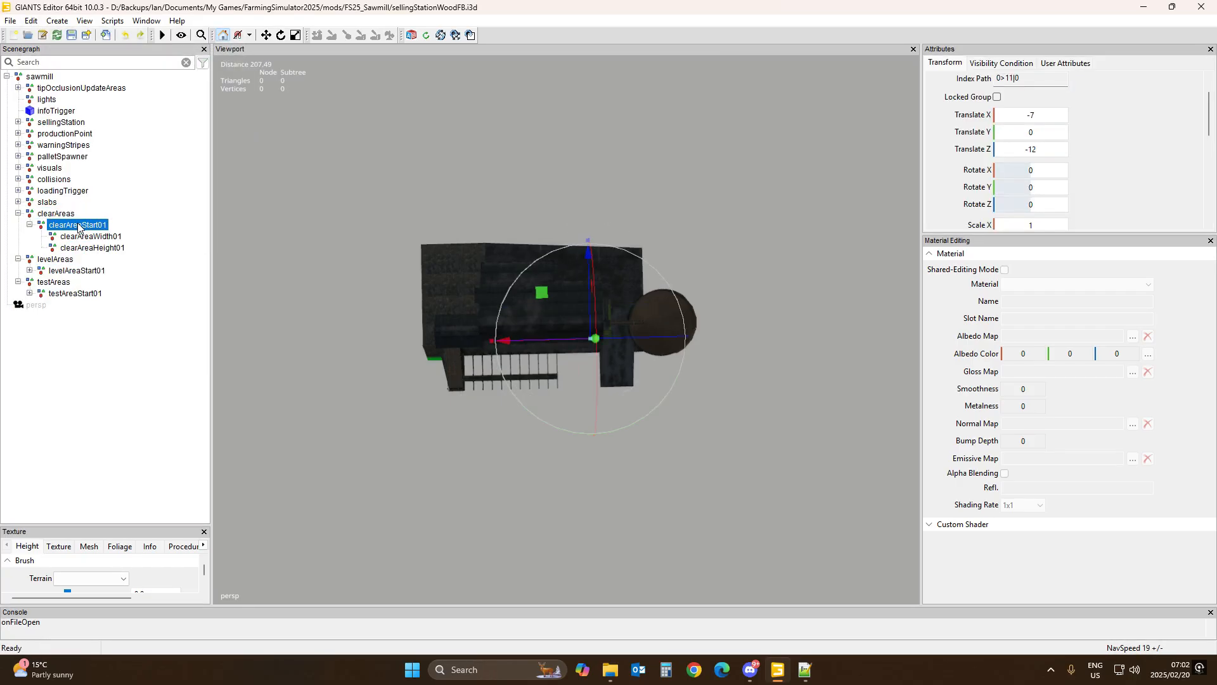
{"action": "left_click", "coordinate": [96, 237]}
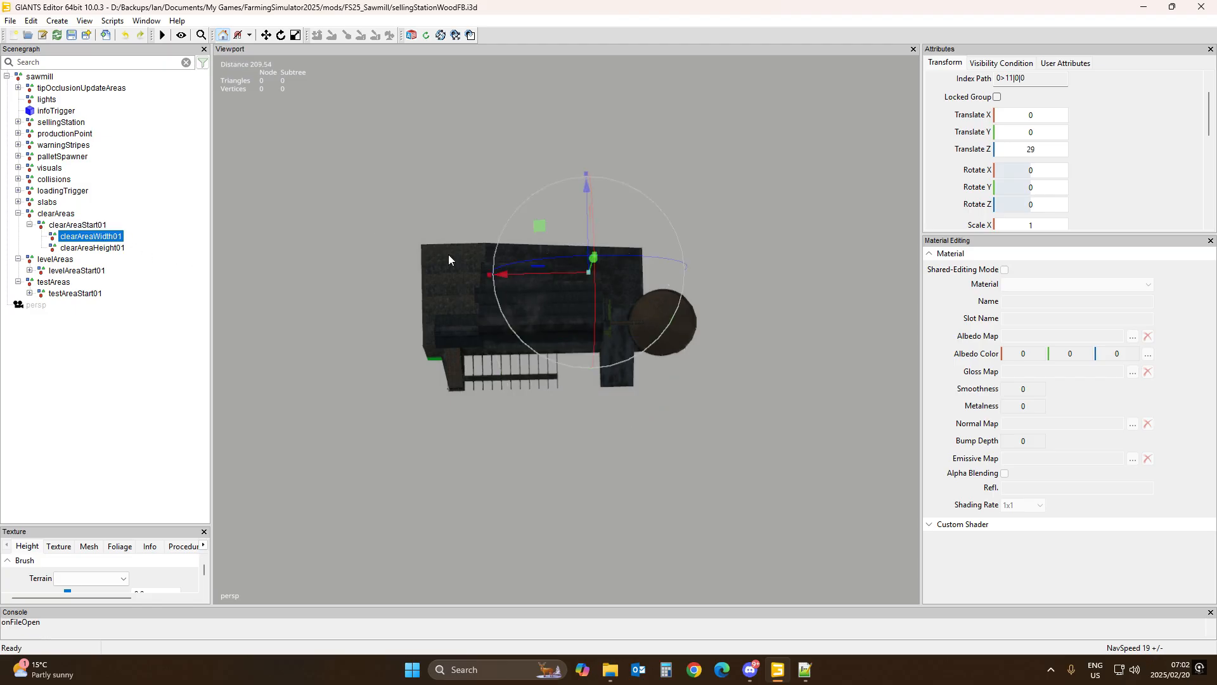
{"action": "left_click", "coordinate": [90, 226]}
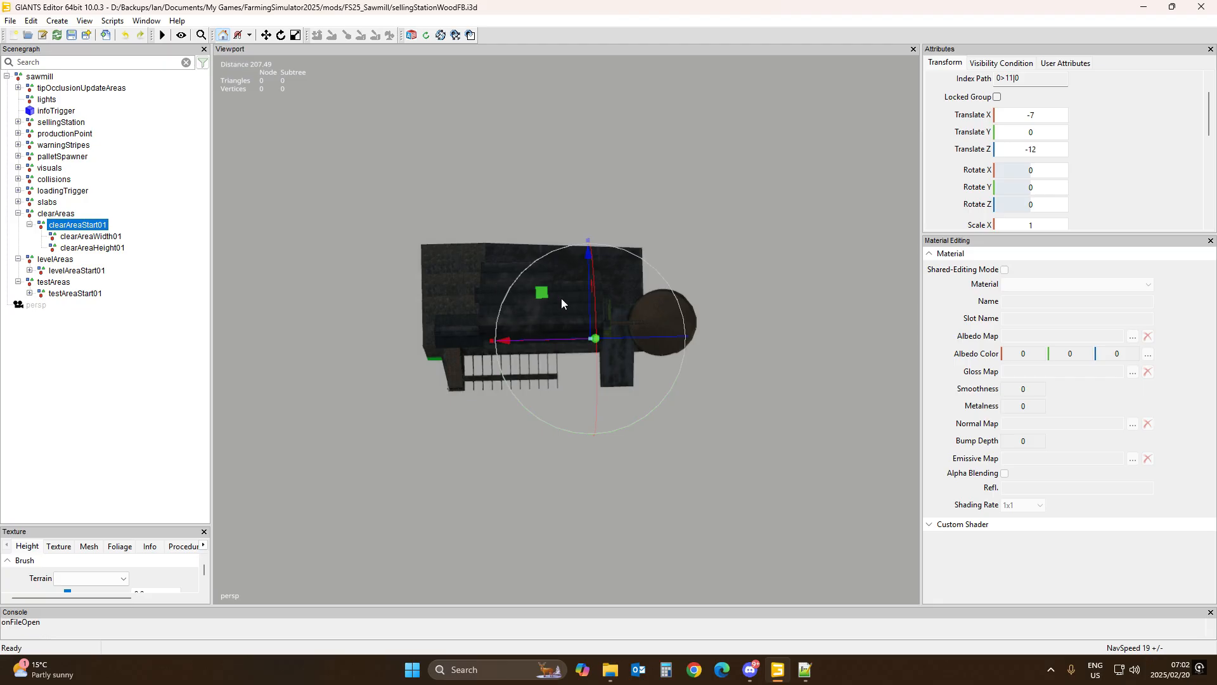
{"action": "left_click_drag", "start_coordinate": [589, 302], "coordinate": [602, 387]}
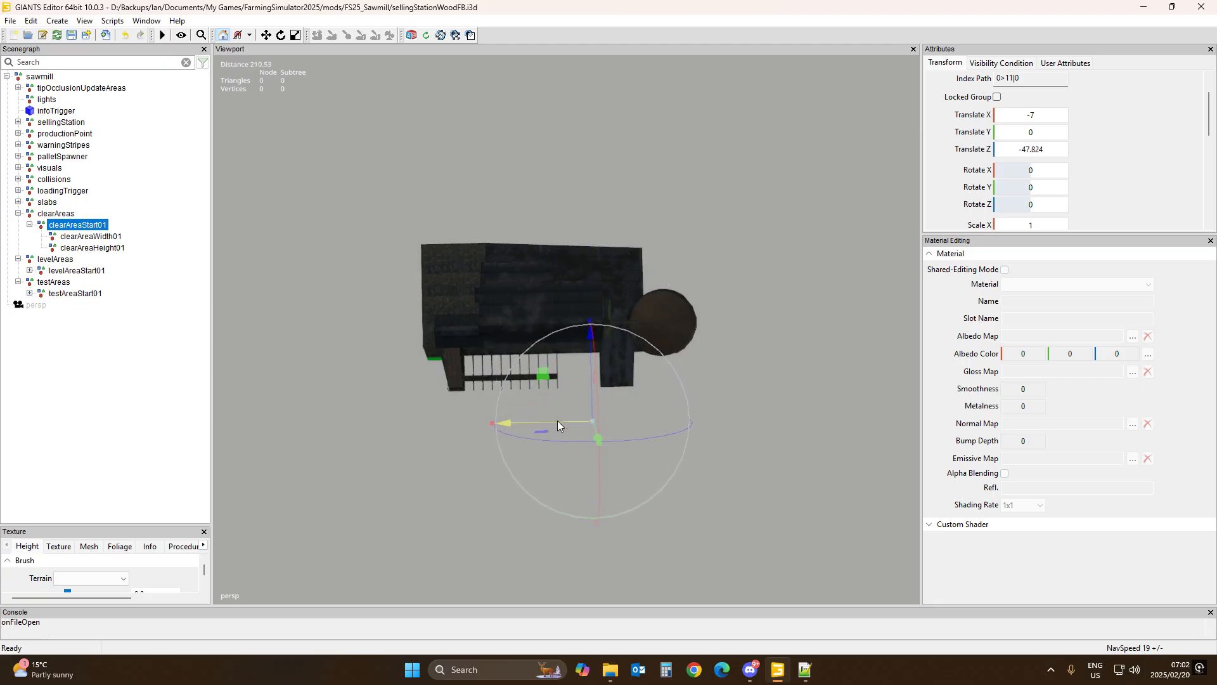
{"action": "left_click_drag", "start_coordinate": [557, 420], "coordinate": [699, 436]}
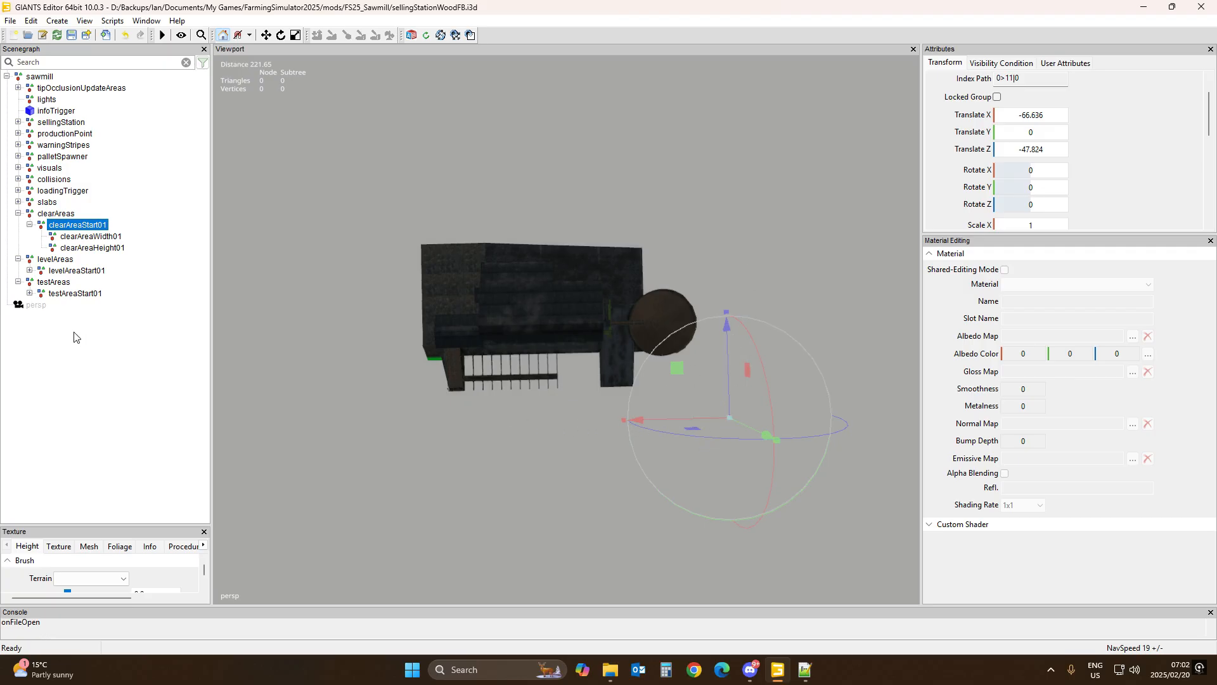
Step: Move clearAreaWidth01 along Z to about 94.2 and clearAreaHeight01 along X to about 159.5
{"action": "left_click", "coordinate": [106, 237]}
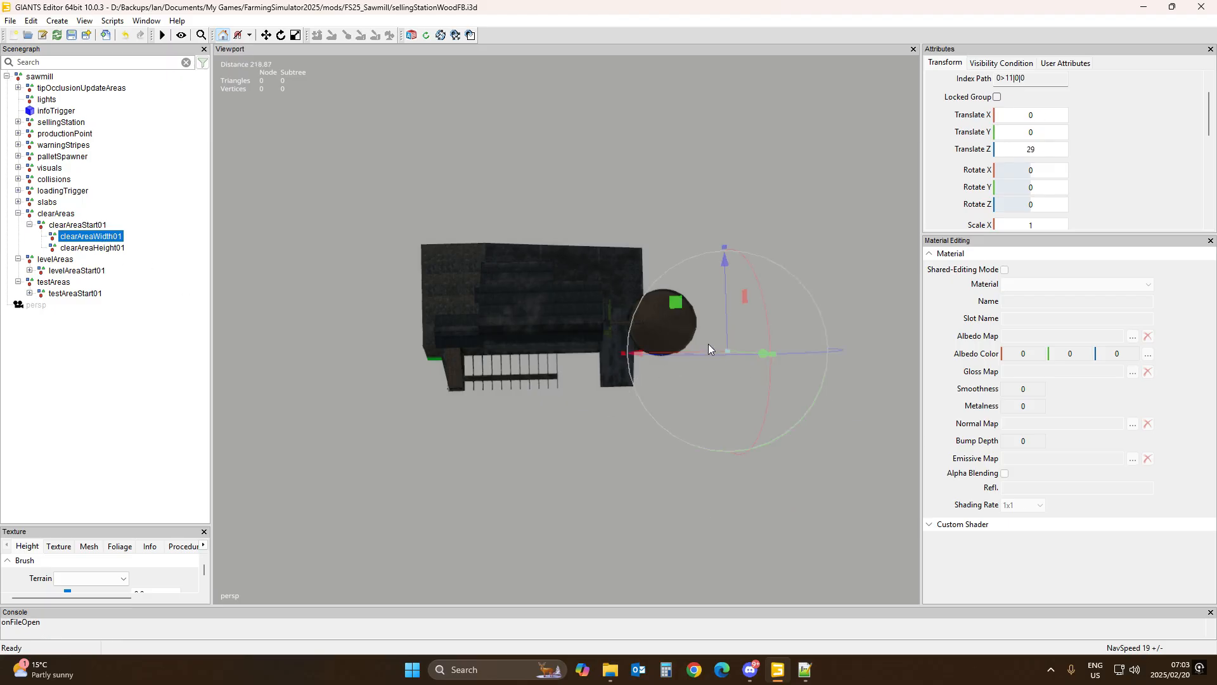
{"action": "left_click_drag", "start_coordinate": [728, 330], "coordinate": [729, 180]}
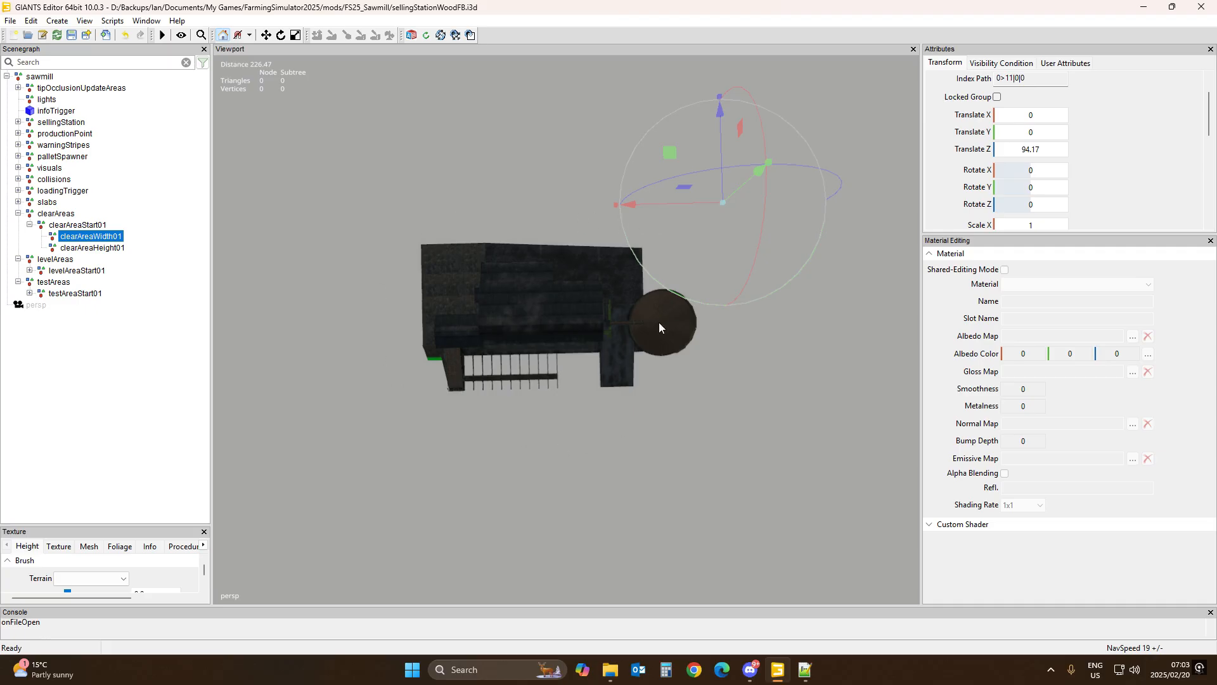
{"action": "left_click", "coordinate": [98, 248]}
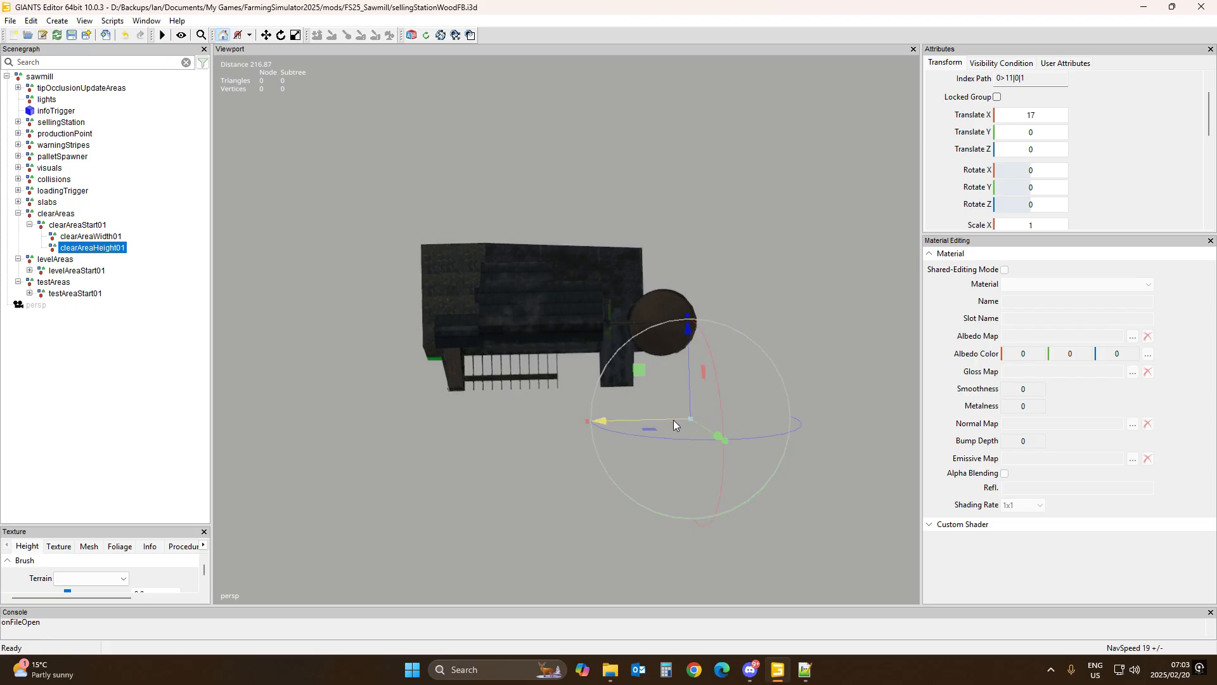
{"action": "left_click_drag", "start_coordinate": [673, 419], "coordinate": [349, 437]}
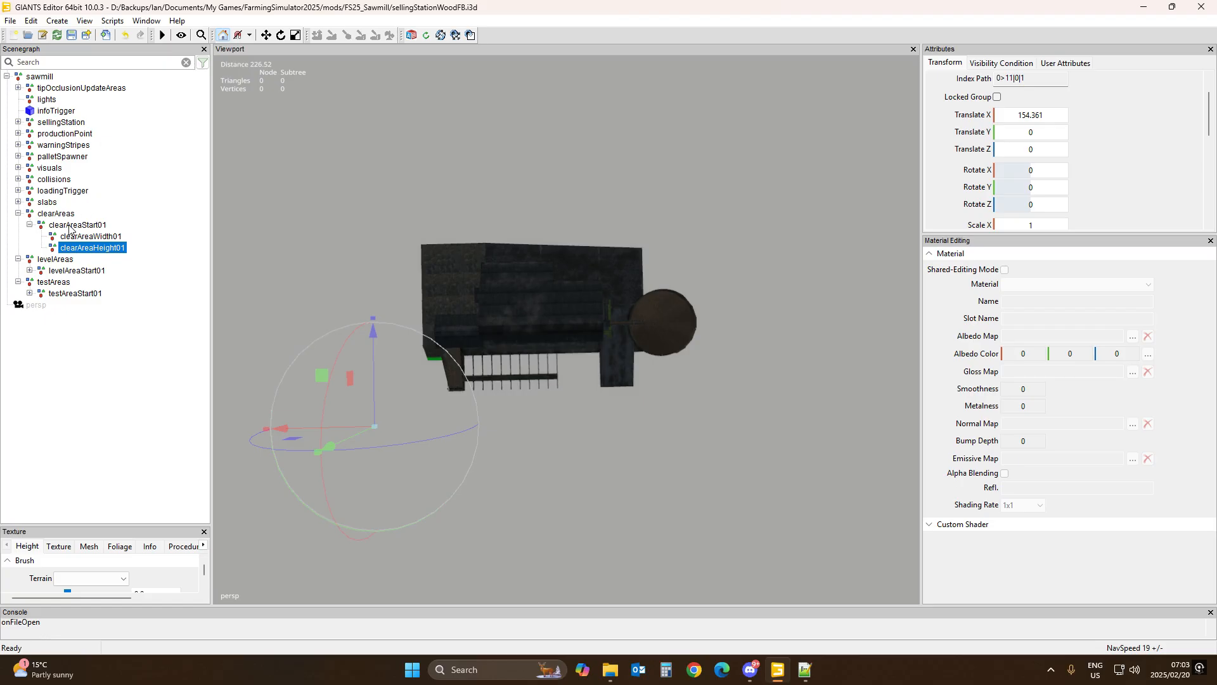
{"action": "key", "text": "ctrl+z"}
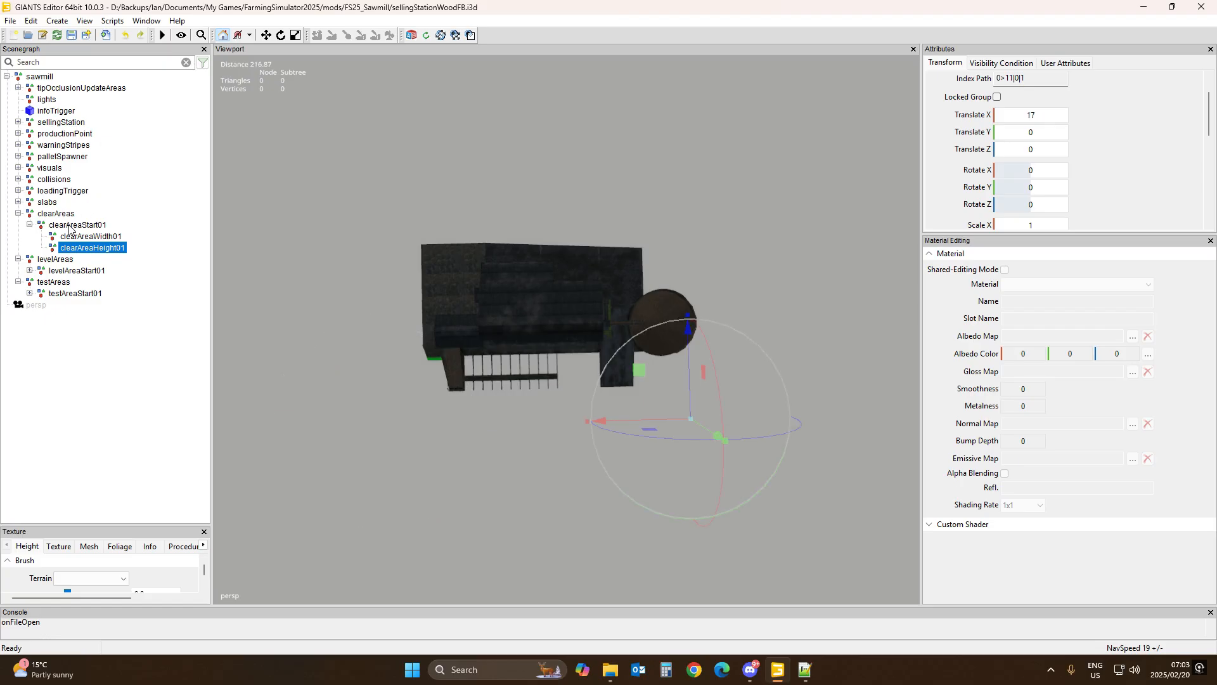
{"action": "left_click", "coordinate": [70, 227]}
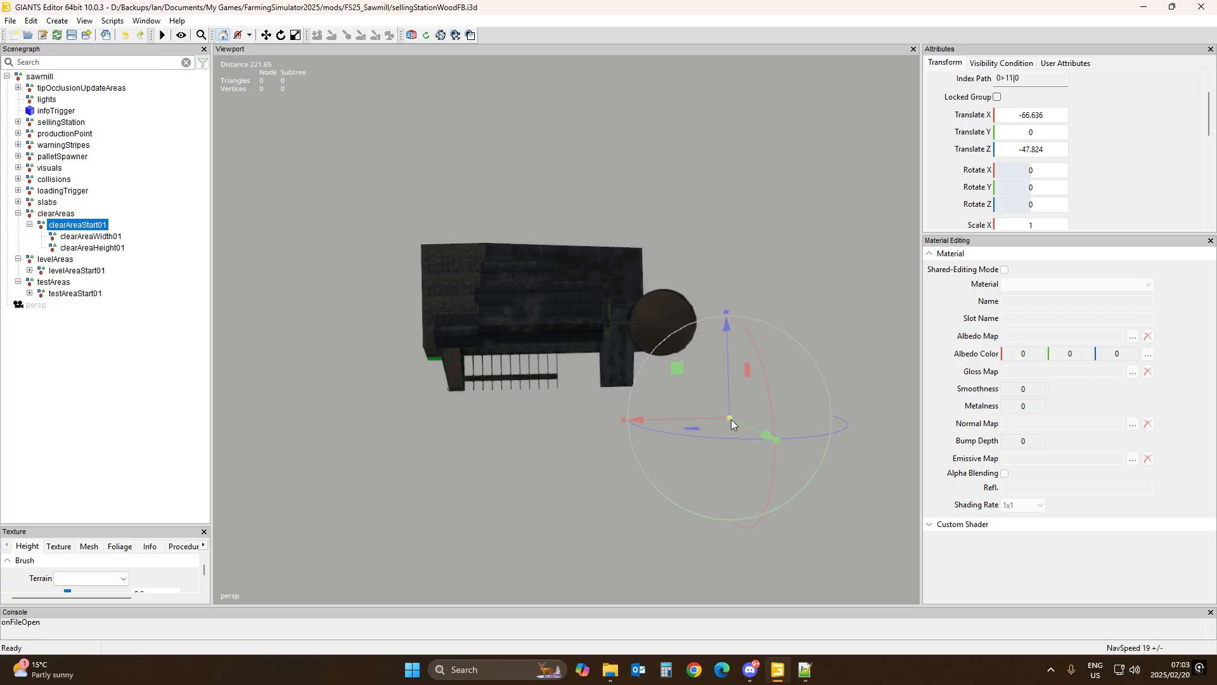
{"action": "left_click", "coordinate": [91, 249]}
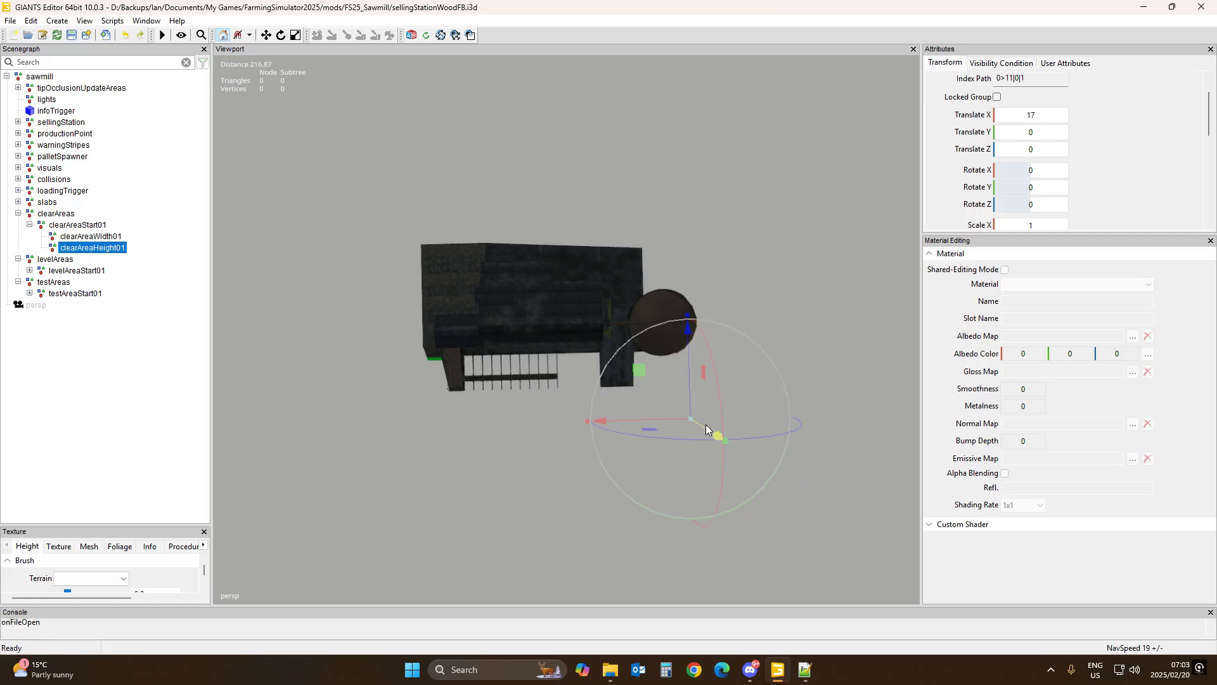
{"action": "left_click_drag", "start_coordinate": [656, 420], "coordinate": [320, 421]}
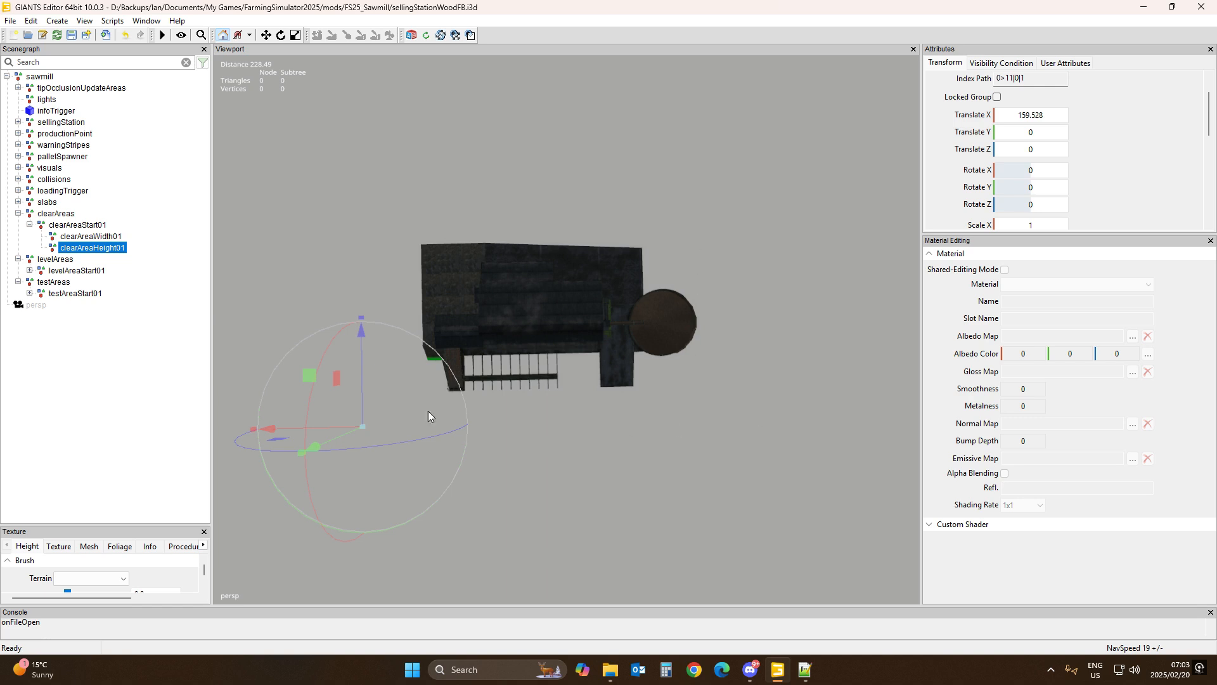
Step: Review the three clear area nodes and expand levelAreaStart01 and testAreaStart01 to show their child nodes
{"action": "left_click", "coordinate": [74, 226]}
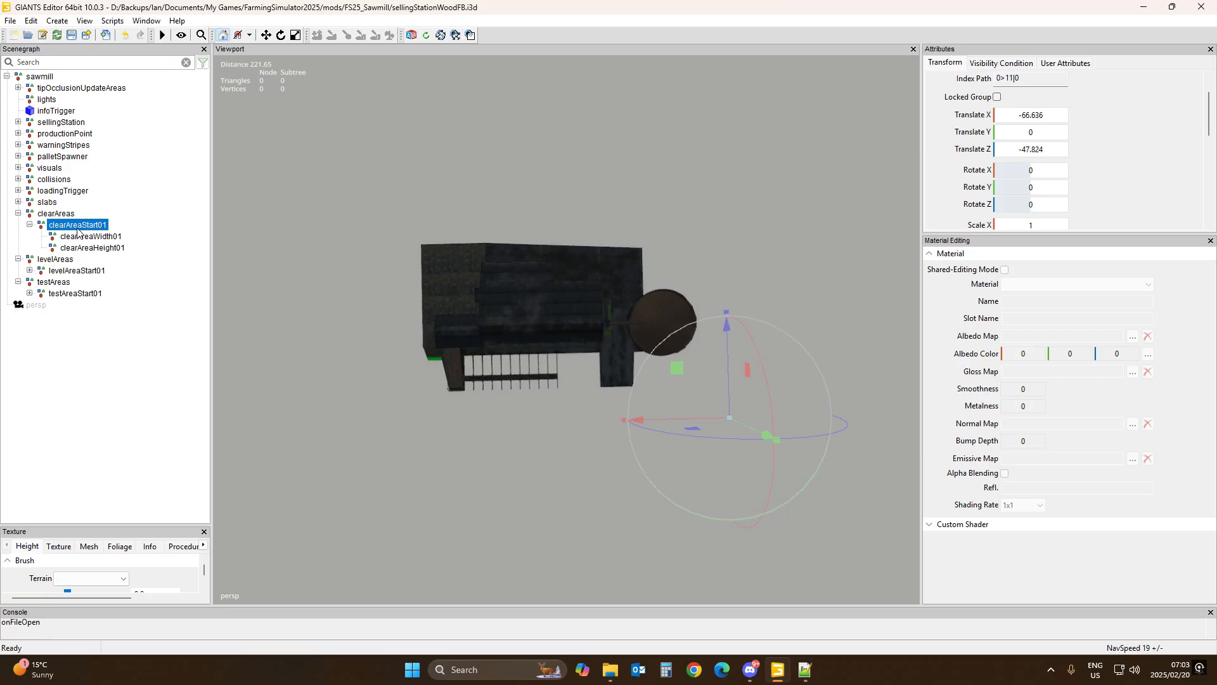
{"action": "left_click", "coordinate": [82, 238]}
{"action": "left_click", "coordinate": [83, 248]}
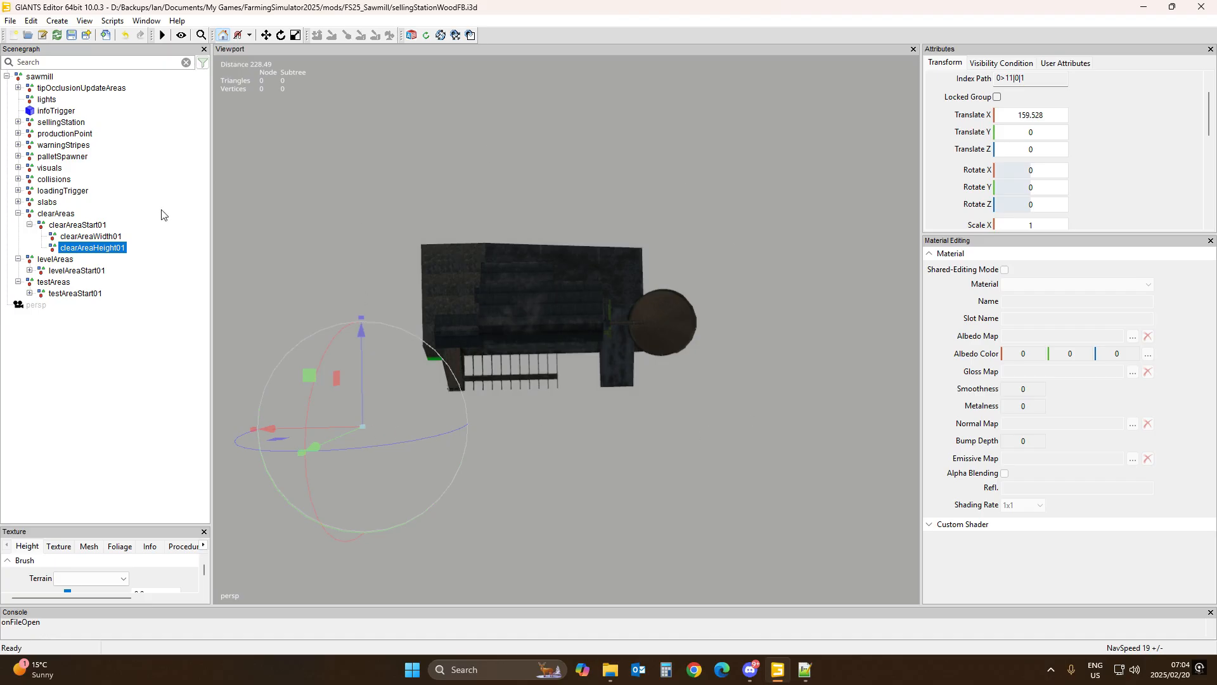
{"action": "left_click", "coordinate": [78, 226]}
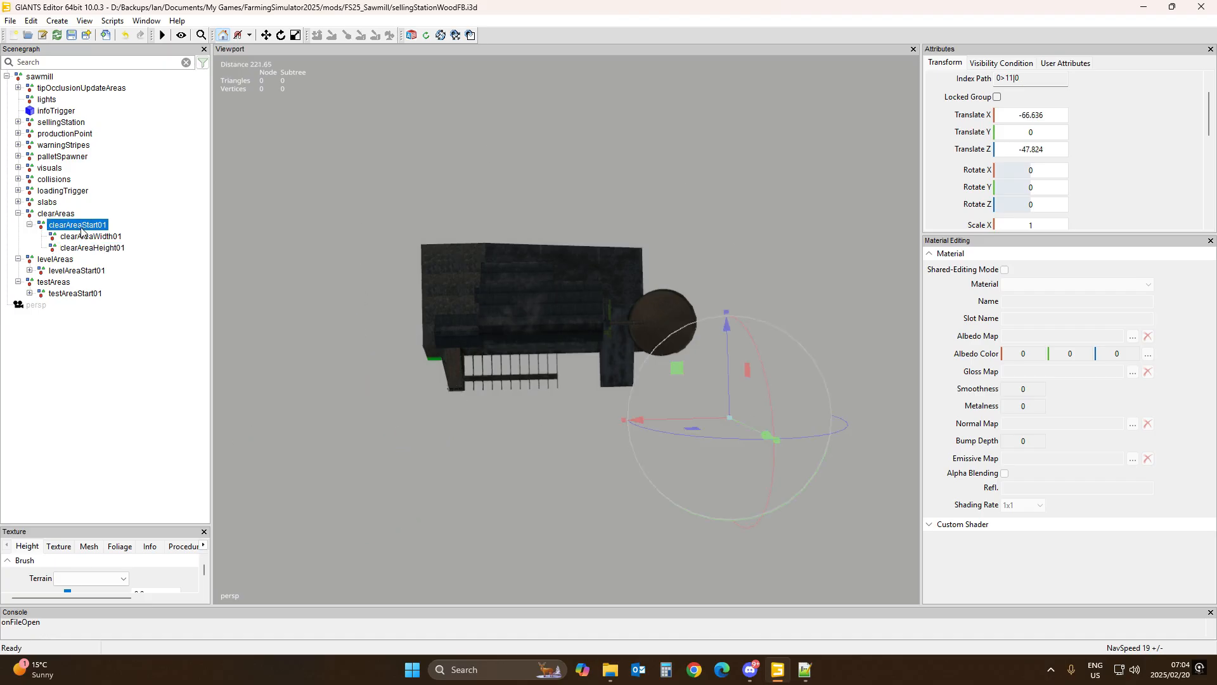
{"action": "left_click", "coordinate": [29, 271]}
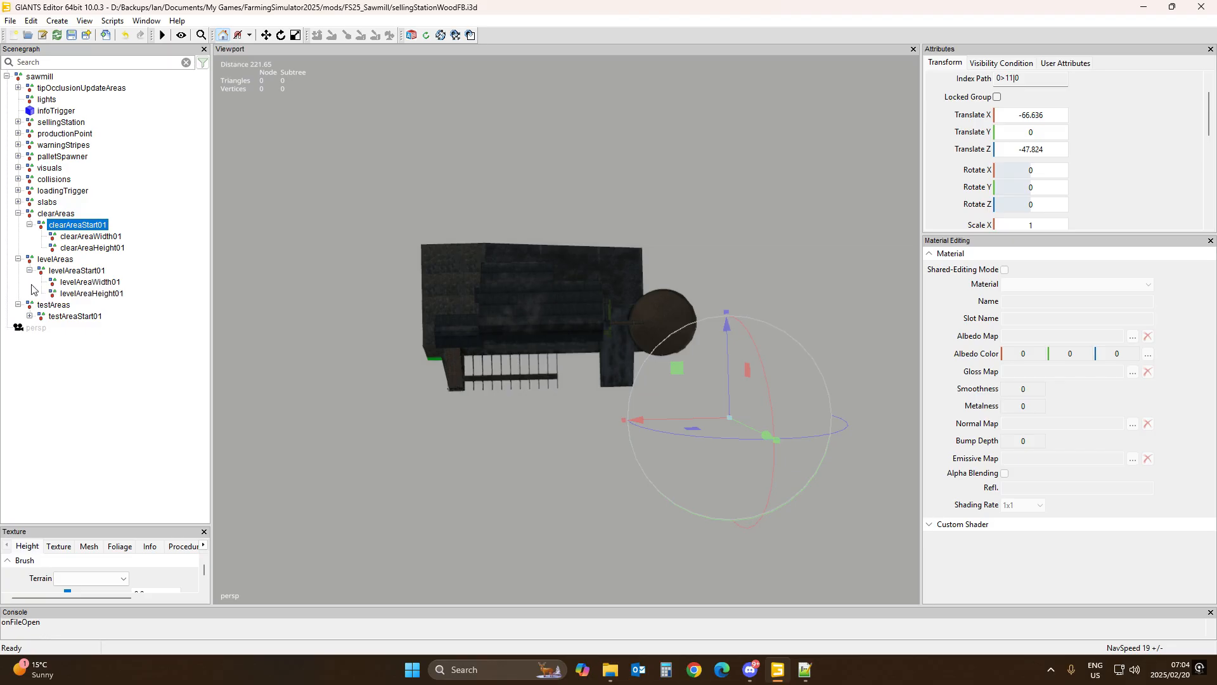
{"action": "left_click", "coordinate": [29, 316]}
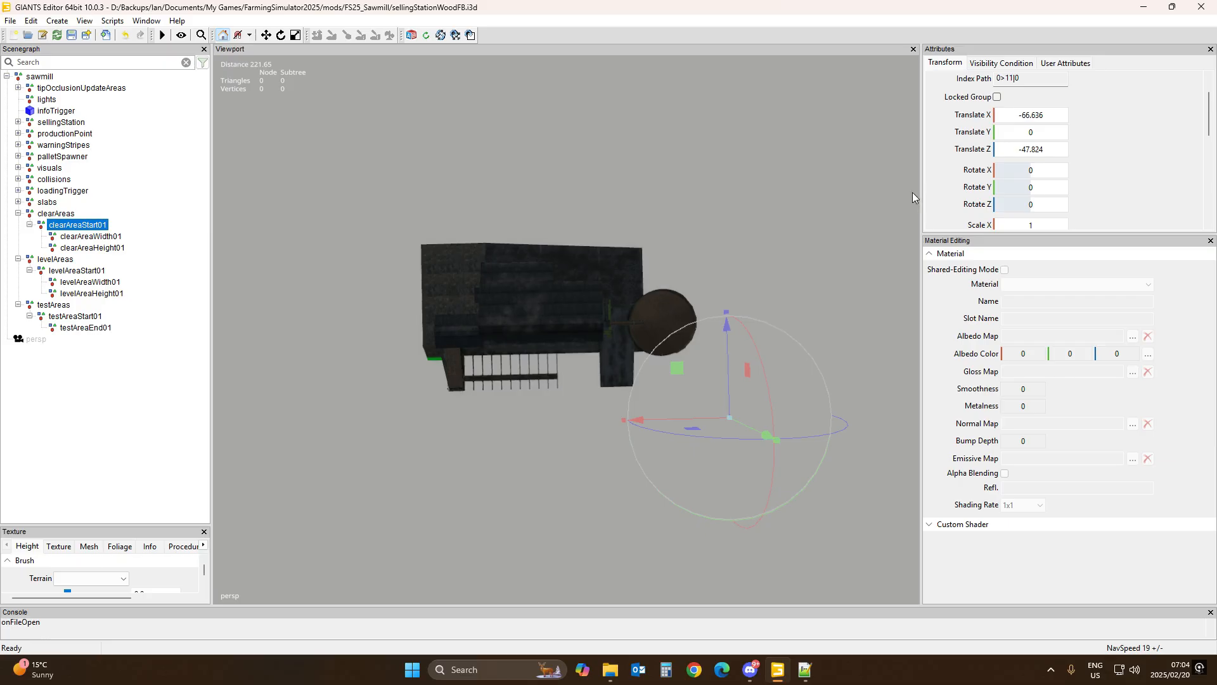
Step: Copy clearAreaStart01's position onto levelAreaStart01
{"action": "left_click", "coordinate": [1032, 114]}
{"action": "key", "text": "ctrl+c"}
{"action": "left_click", "coordinate": [82, 269]}
{"action": "left_click", "coordinate": [83, 273]}
{"action": "left_click", "coordinate": [1044, 114]}
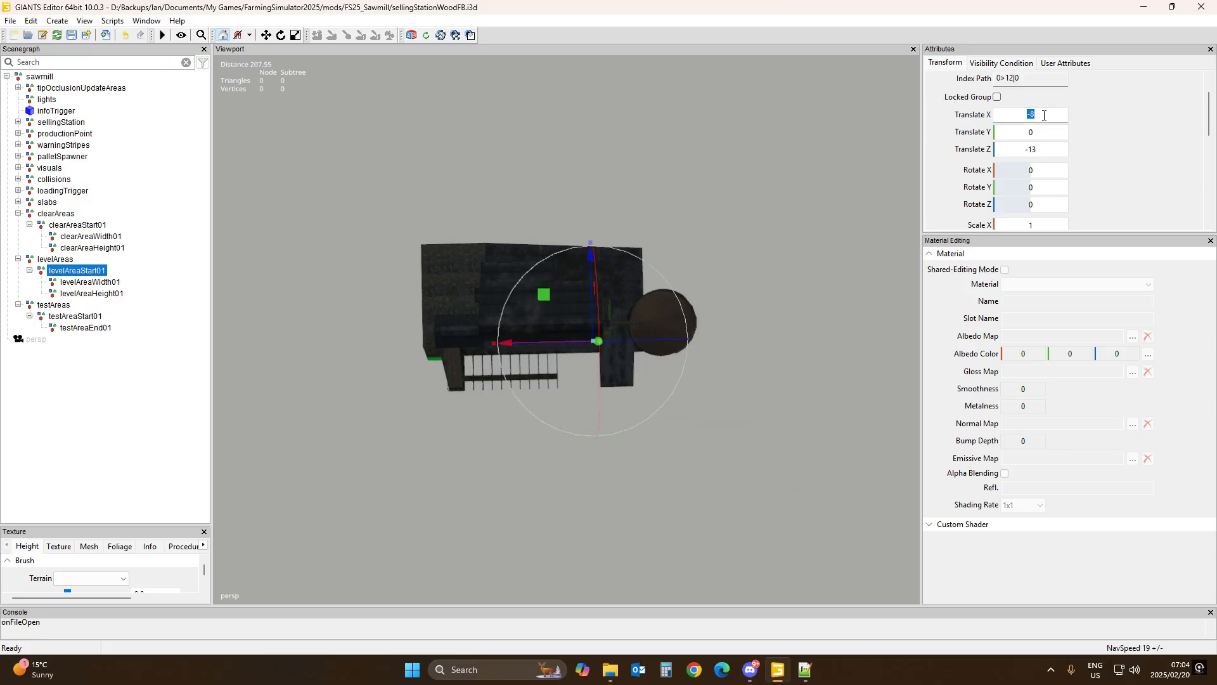
{"action": "key", "text": "ctrl+shift+v"}
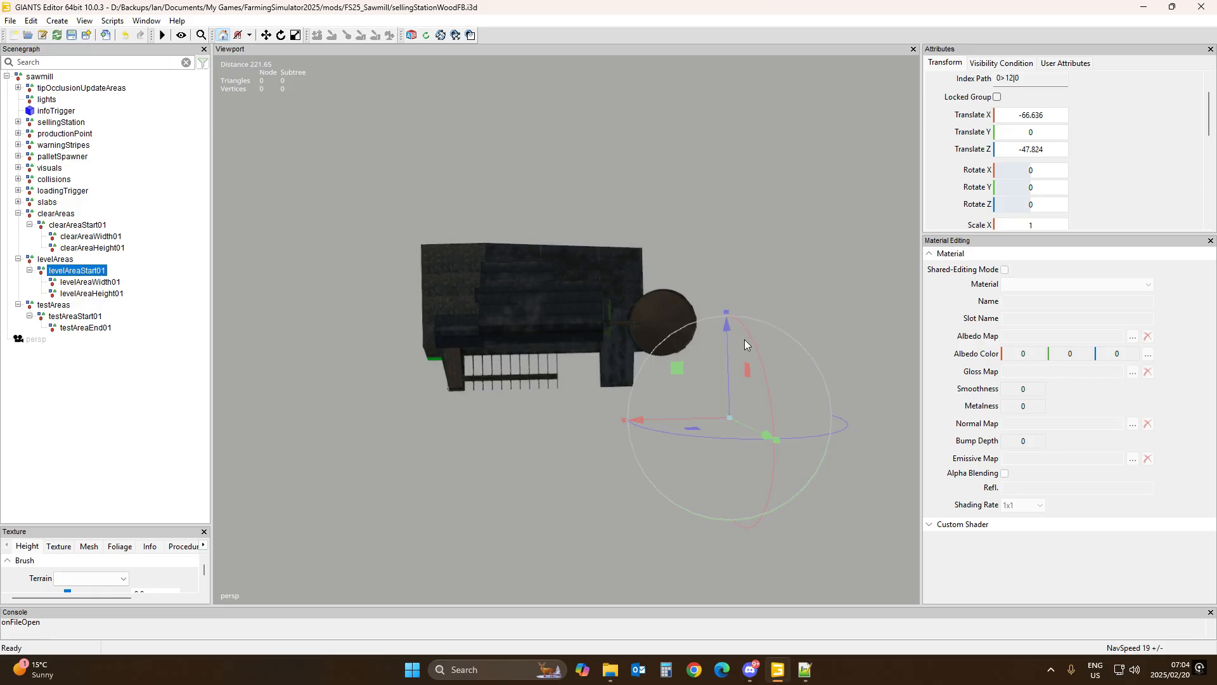
Step: Copy clearAreaWidth01's Translate Z value 94.17 into levelAreaWidth01's Translate Z
{"action": "left_click", "coordinate": [89, 226]}
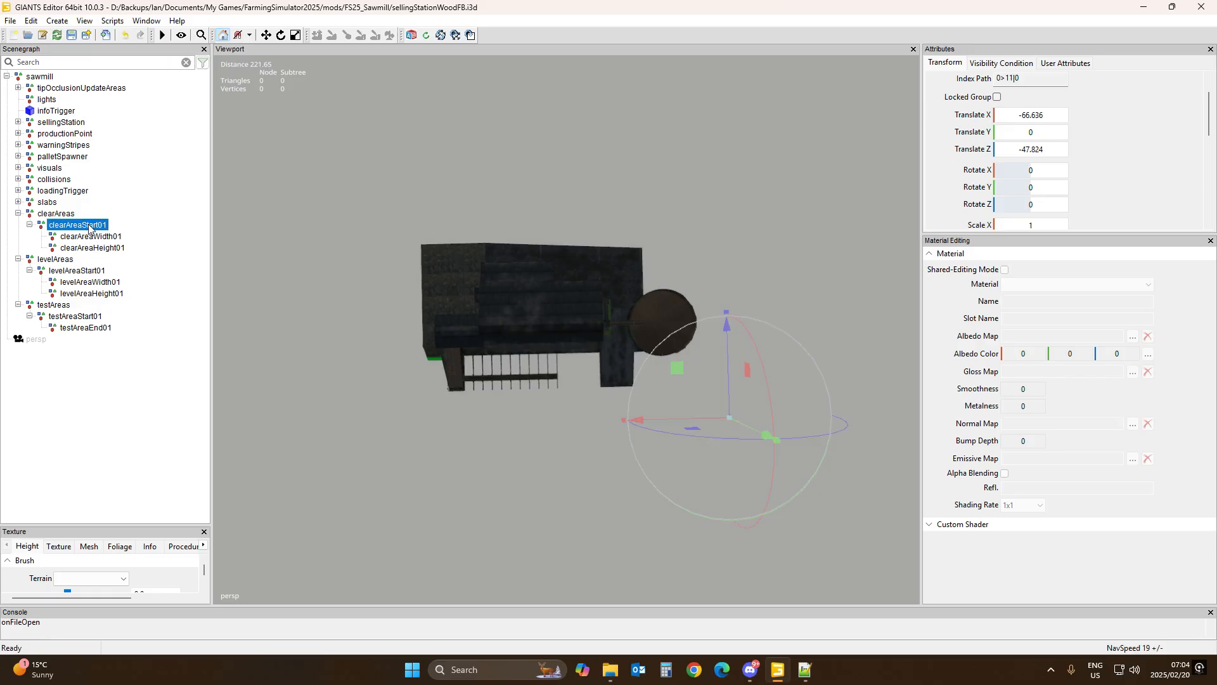
{"action": "left_click", "coordinate": [93, 272]}
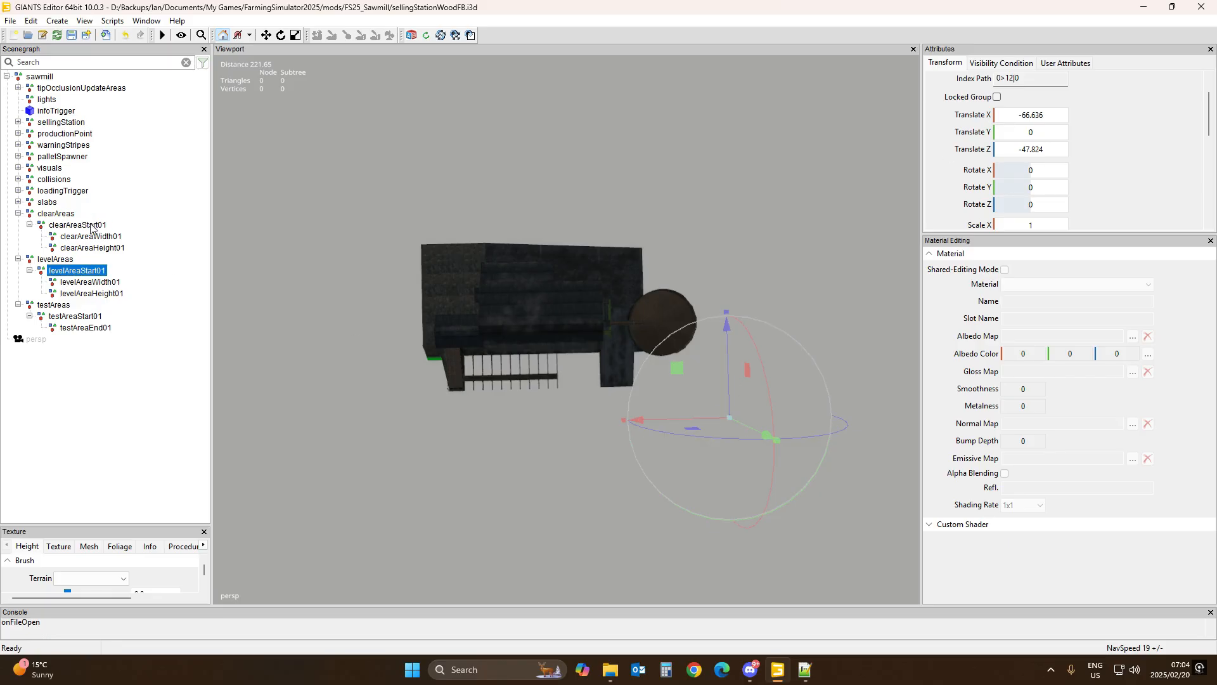
{"action": "left_click", "coordinate": [90, 226]}
{"action": "left_click", "coordinate": [88, 271]}
{"action": "left_click", "coordinate": [90, 237]}
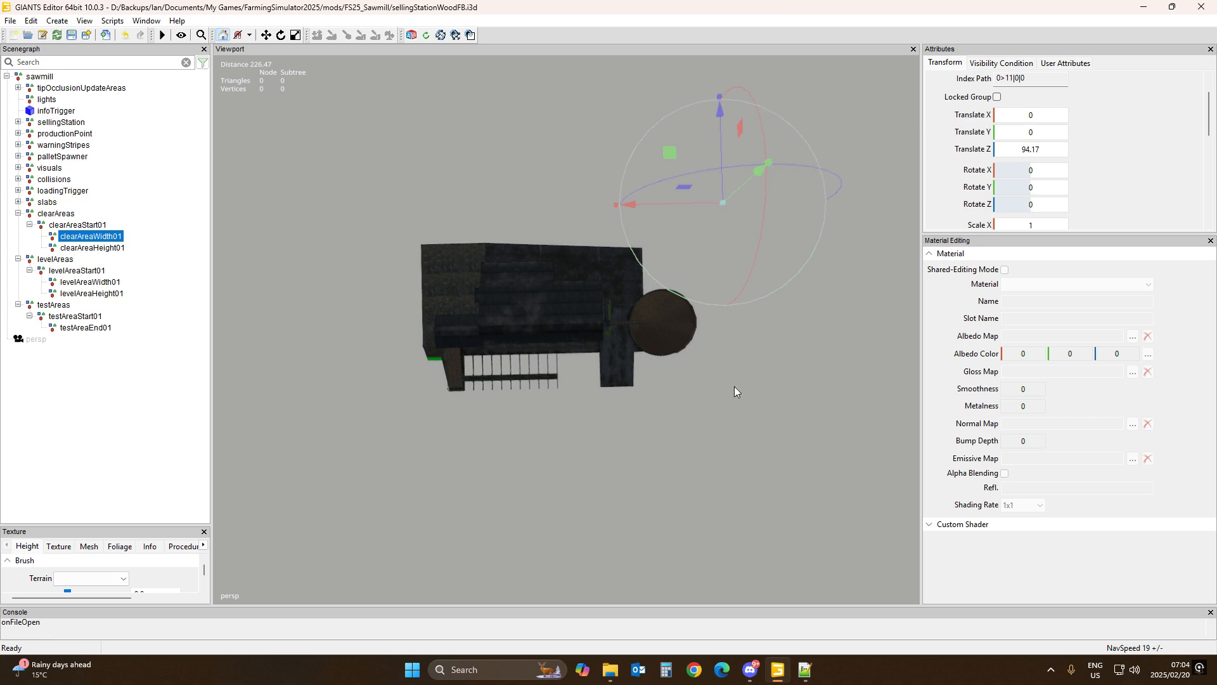
{"action": "left_click", "coordinate": [1046, 150]}
{"action": "key", "text": "ctrl+c"}
{"action": "left_click", "coordinate": [86, 282]}
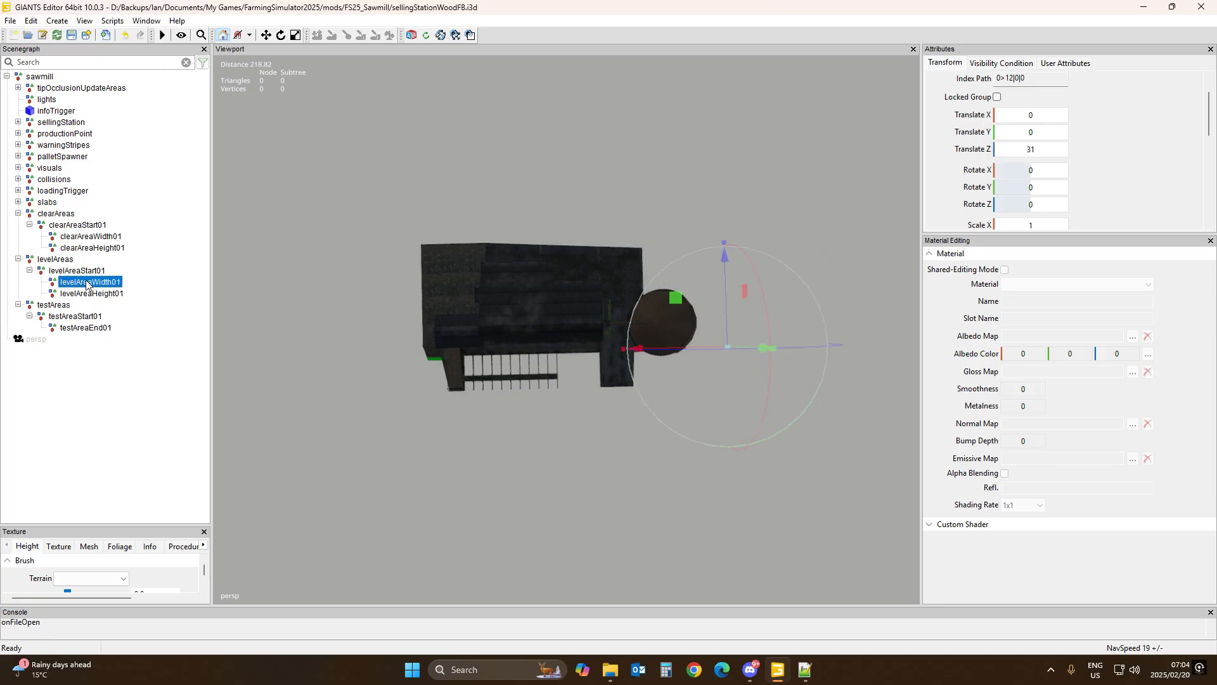
{"action": "left_click", "coordinate": [1032, 147]}
{"action": "key", "text": "ctrl+v"}
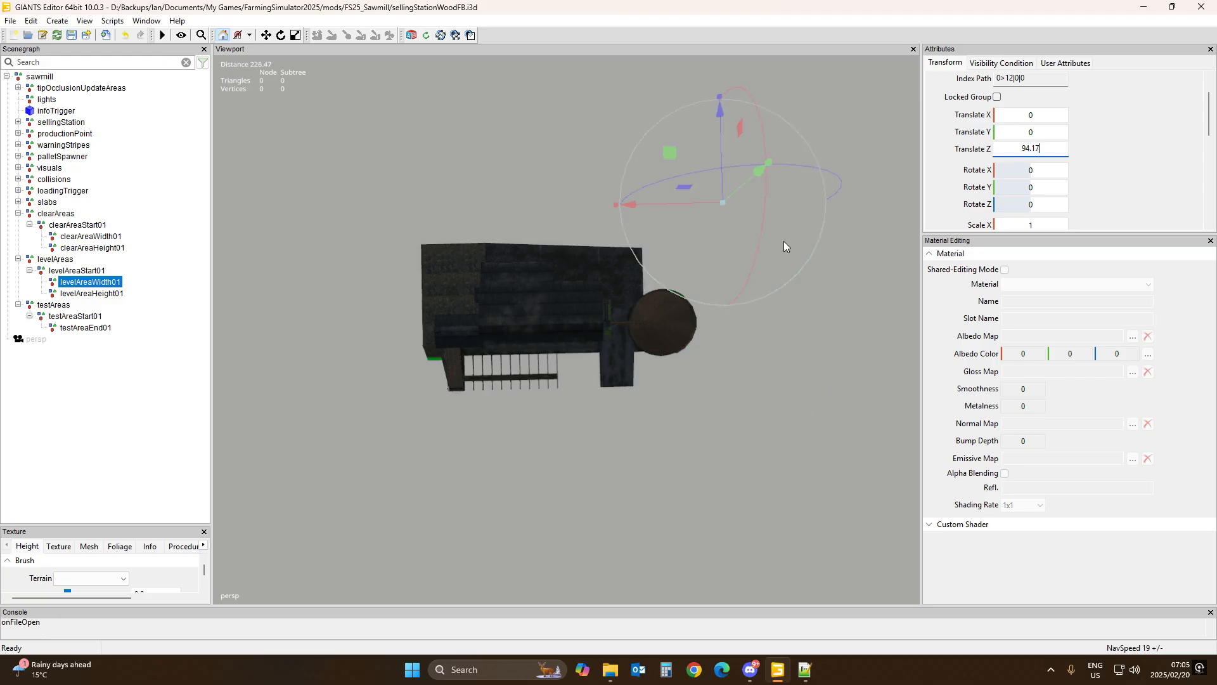
Step: Copy clearAreaHeight01's Translate X value 159.528 into levelAreaHeight01's Translate X
{"action": "left_click", "coordinate": [100, 250]}
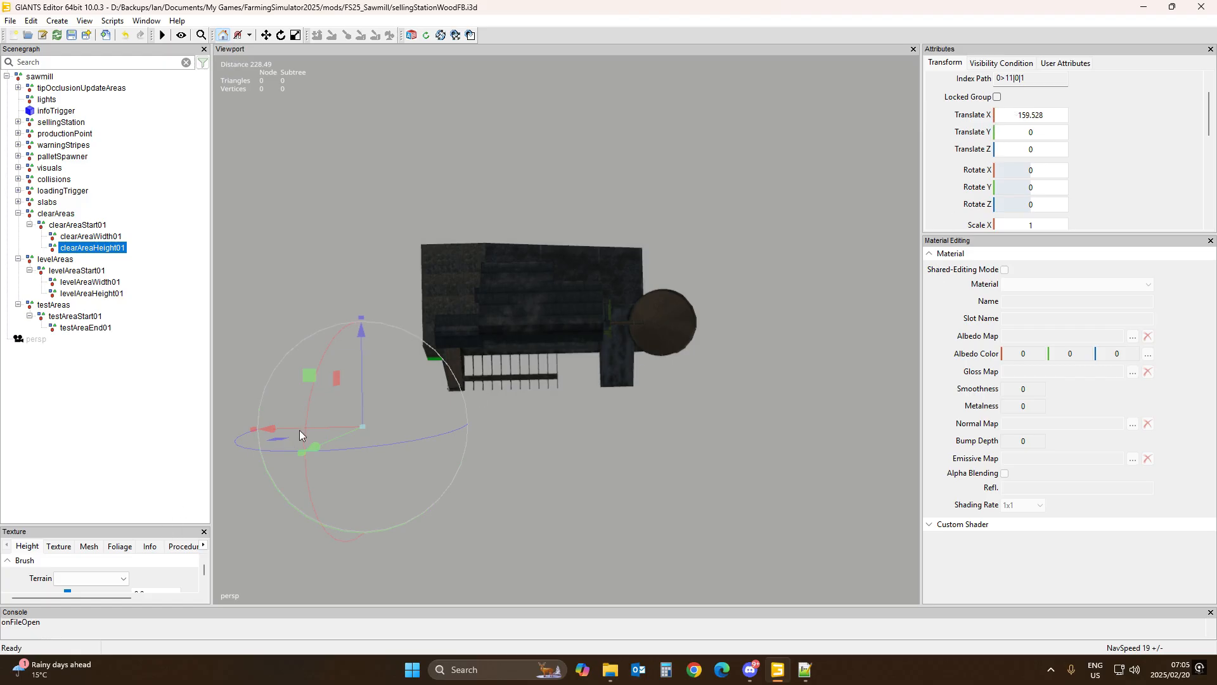
{"action": "left_click", "coordinate": [1025, 116]}
{"action": "key", "text": "ctrl+c"}
{"action": "left_click", "coordinate": [100, 294]}
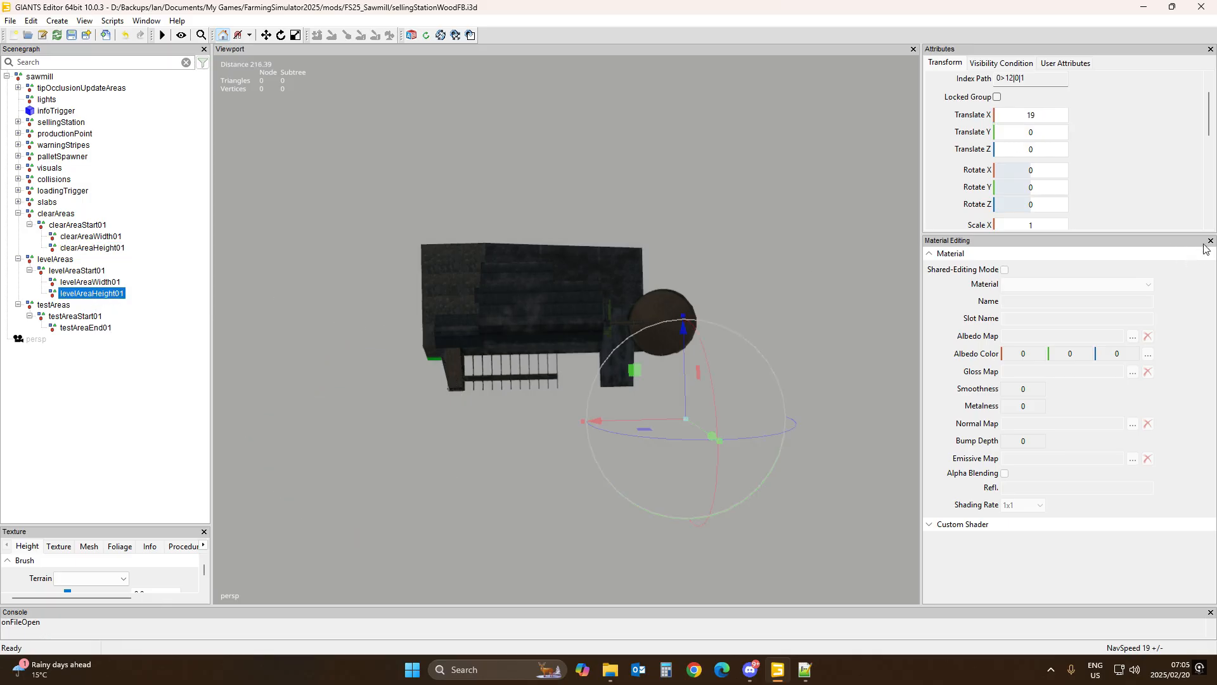
{"action": "left_click", "coordinate": [1032, 116]}
{"action": "key", "text": "ctrl+v"}
{"action": "key", "text": "Return"}
Step: Inspect the testAreas nodes, testAreaStart01 and testAreaEnd01, and where they sit around the sawmill model
{"action": "left_click", "coordinate": [103, 389]}
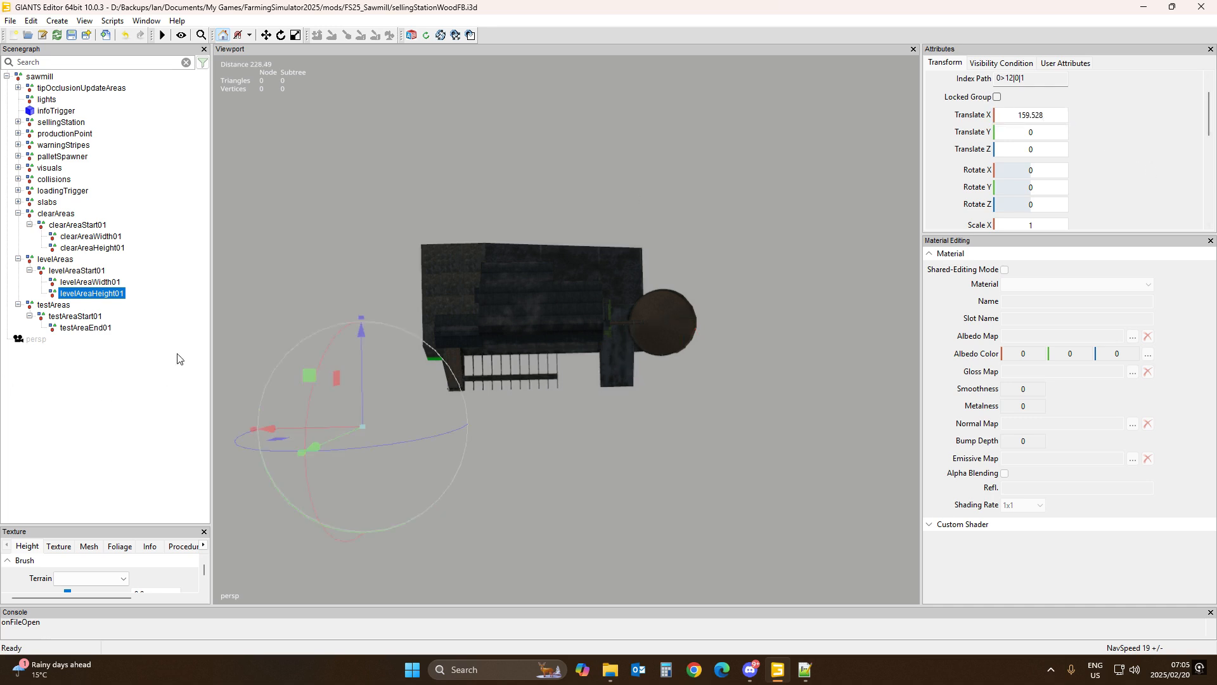
{"action": "left_click", "coordinate": [52, 306]}
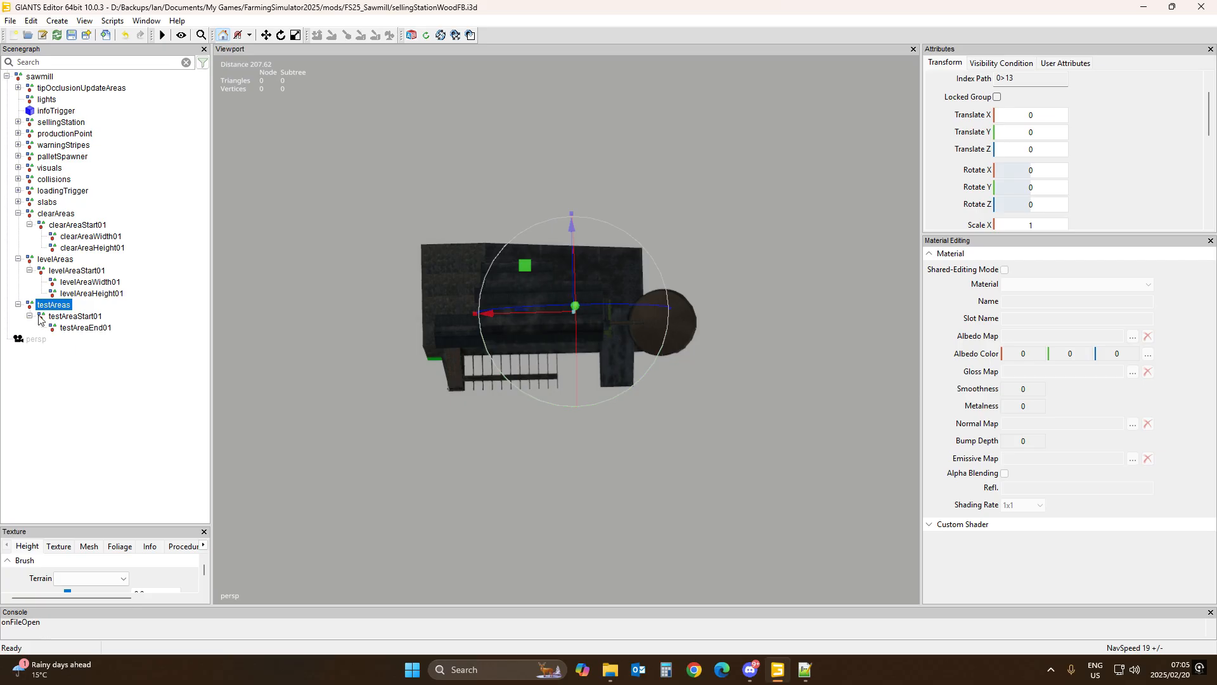
{"action": "left_click", "coordinate": [76, 317]}
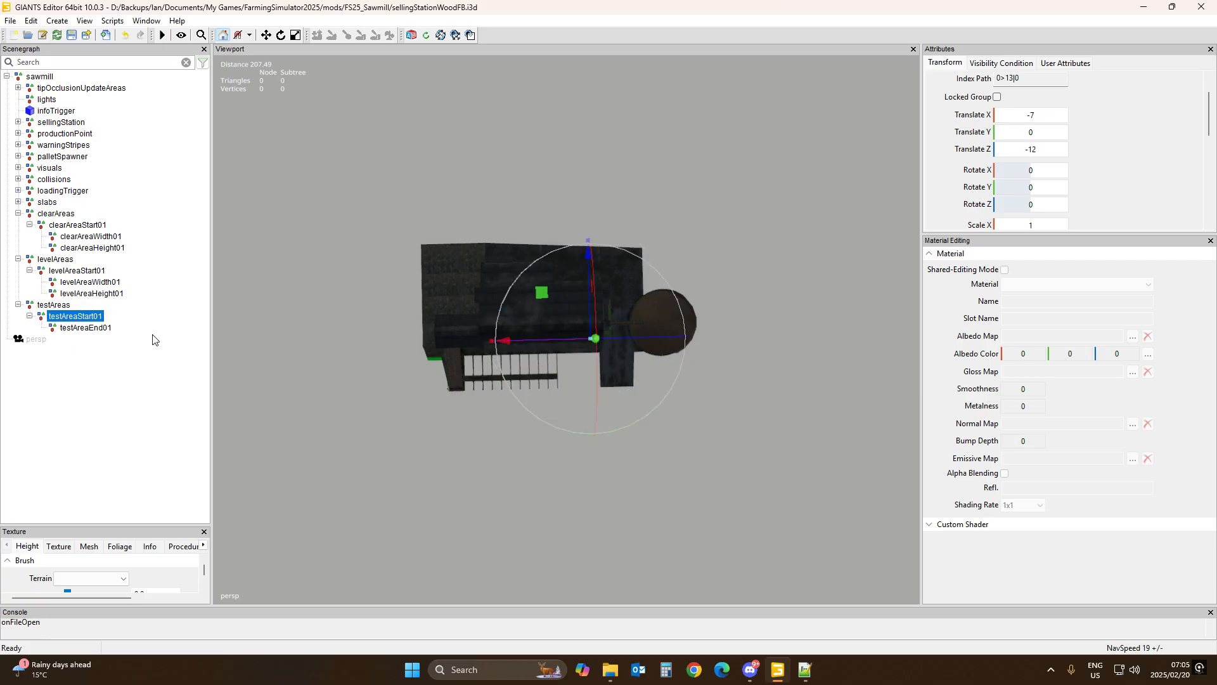
{"action": "left_click", "coordinate": [83, 329]}
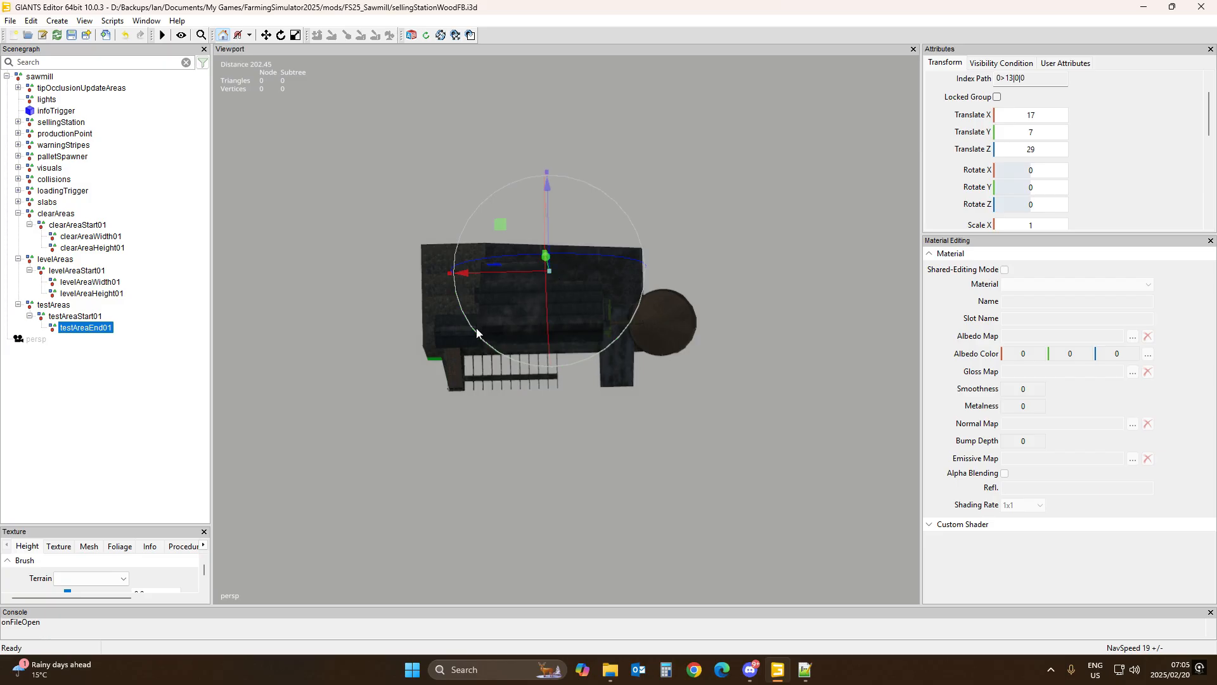
{"action": "left_click", "coordinate": [70, 316]}
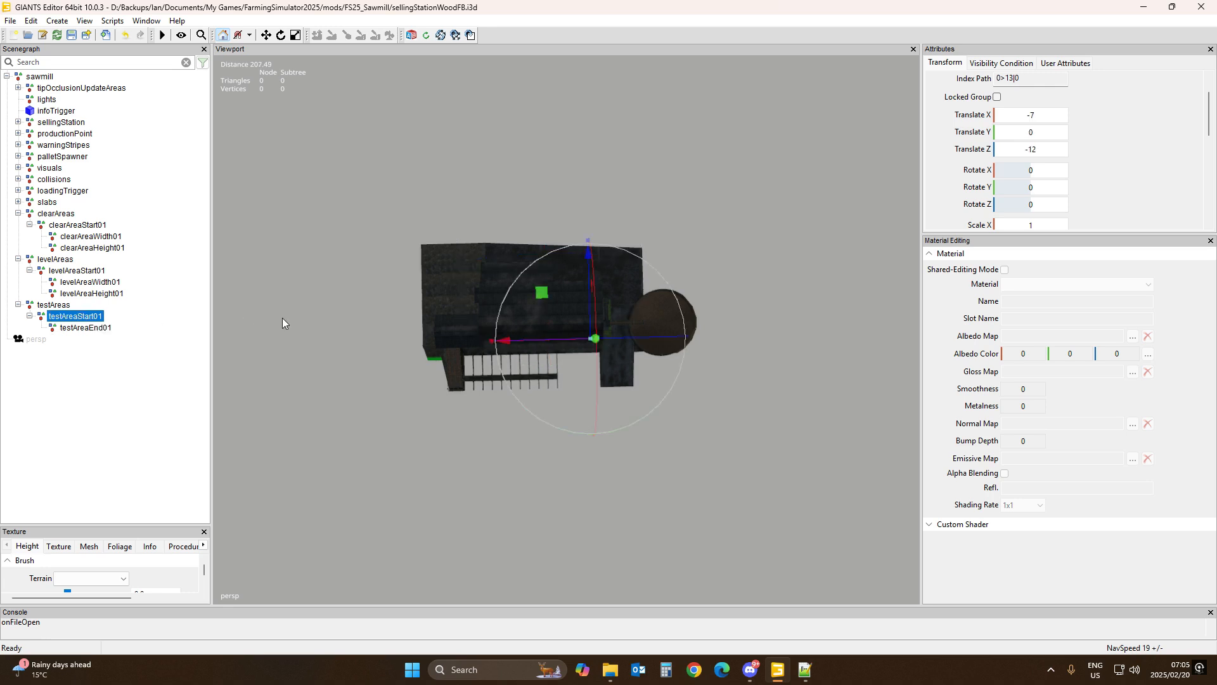
{"action": "middle_click_drag", "start_coordinate": [550, 425], "coordinate": [719, 430]}
{"action": "scroll", "coordinate": [716, 448], "scroll_direction": "up", "scroll_amount": 5}
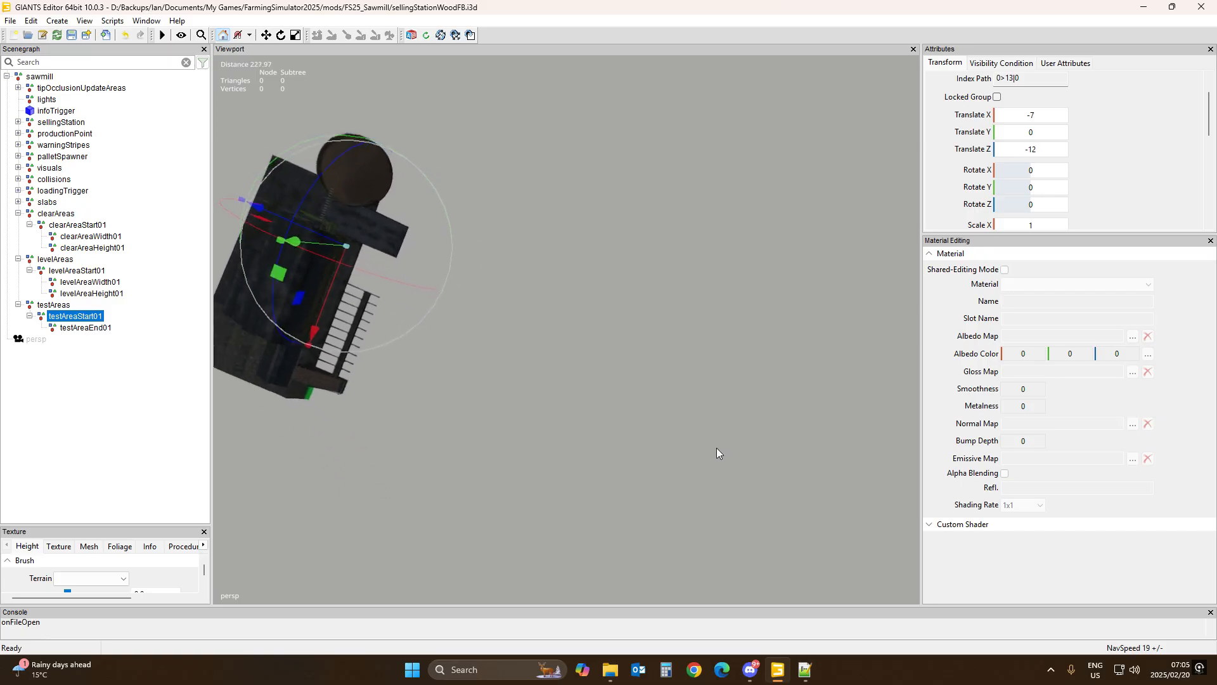
{"action": "scroll", "coordinate": [714, 448], "scroll_direction": "up", "scroll_amount": 3}
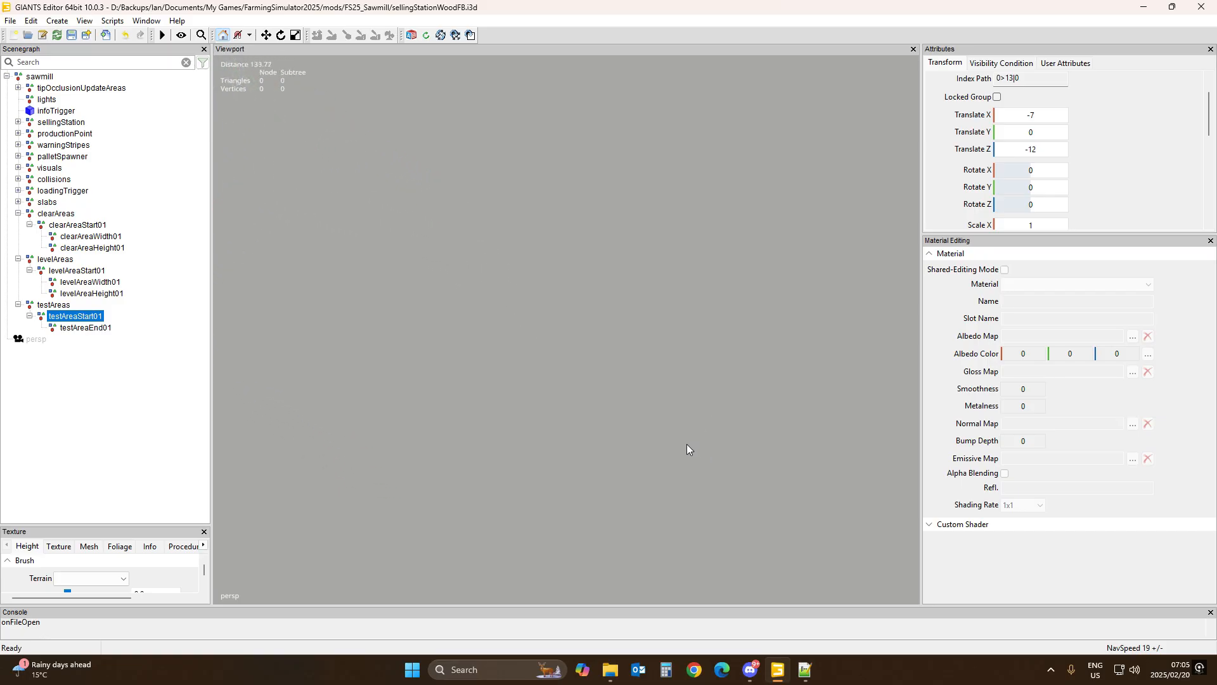
{"action": "left_click_drag", "start_coordinate": [686, 444], "coordinate": [507, 267], "text": "alt"}
{"action": "left_click_drag", "start_coordinate": [653, 391], "coordinate": [629, 267], "text": "alt"}
{"action": "scroll", "coordinate": [612, 430], "scroll_direction": "up", "scroll_amount": 5}
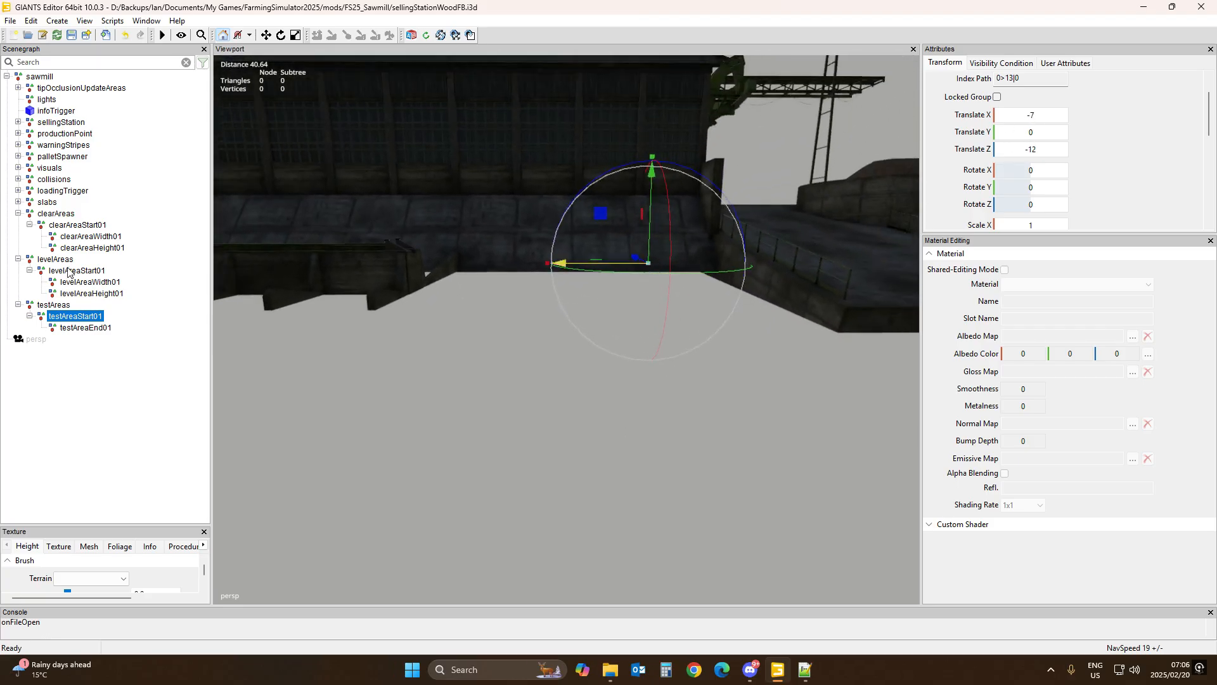
{"action": "left_click", "coordinate": [89, 328]}
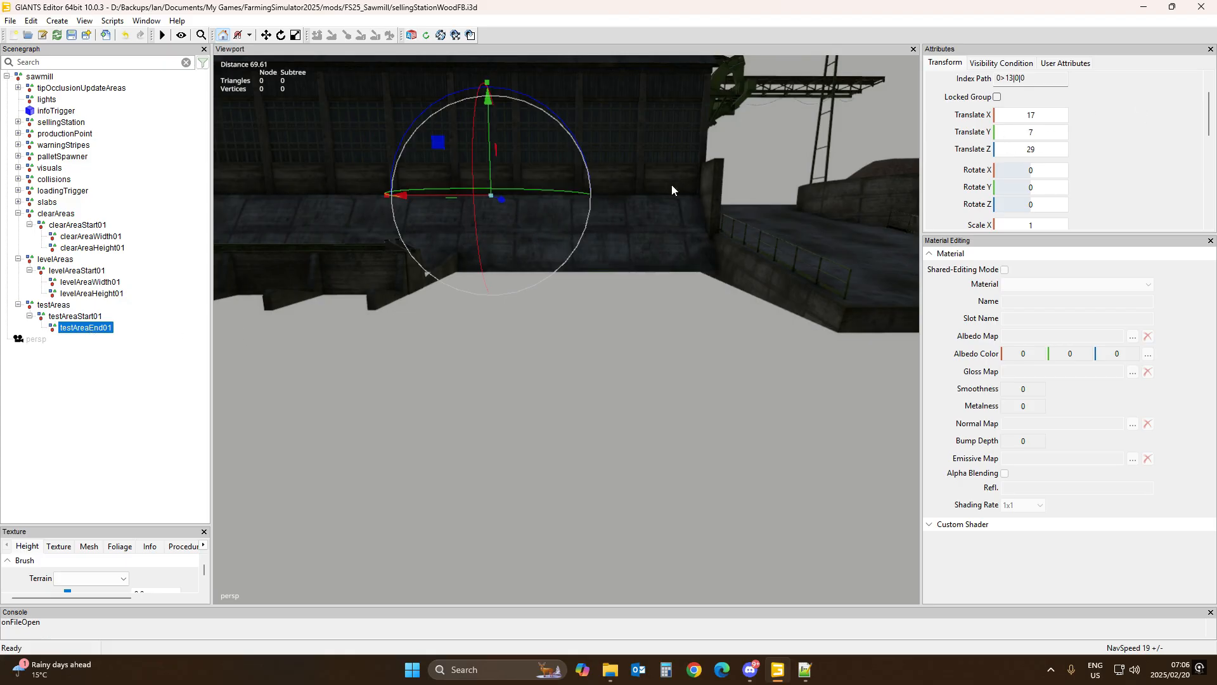
{"action": "left_click", "coordinate": [74, 316]}
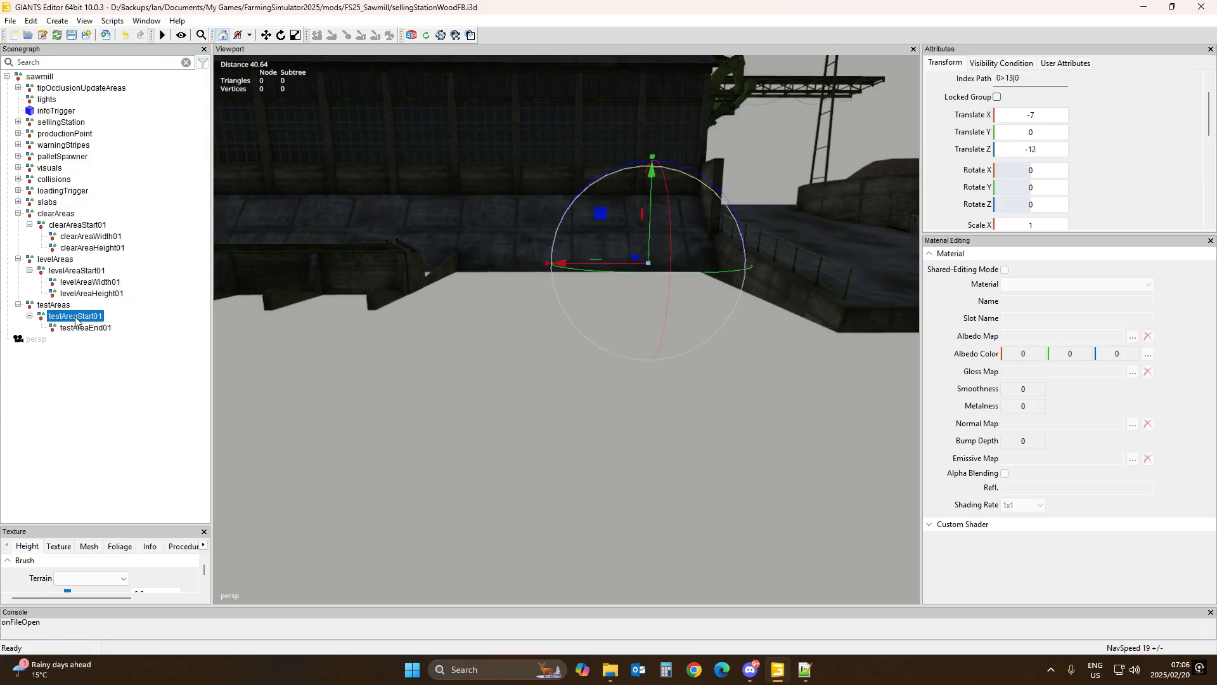
{"action": "left_click_drag", "start_coordinate": [367, 333], "coordinate": [422, 341], "text": "alt"}
{"action": "right_click_drag", "start_coordinate": [441, 445], "coordinate": [432, 497]}
{"action": "scroll", "coordinate": [431, 496], "scroll_direction": "down", "scroll_amount": 10}
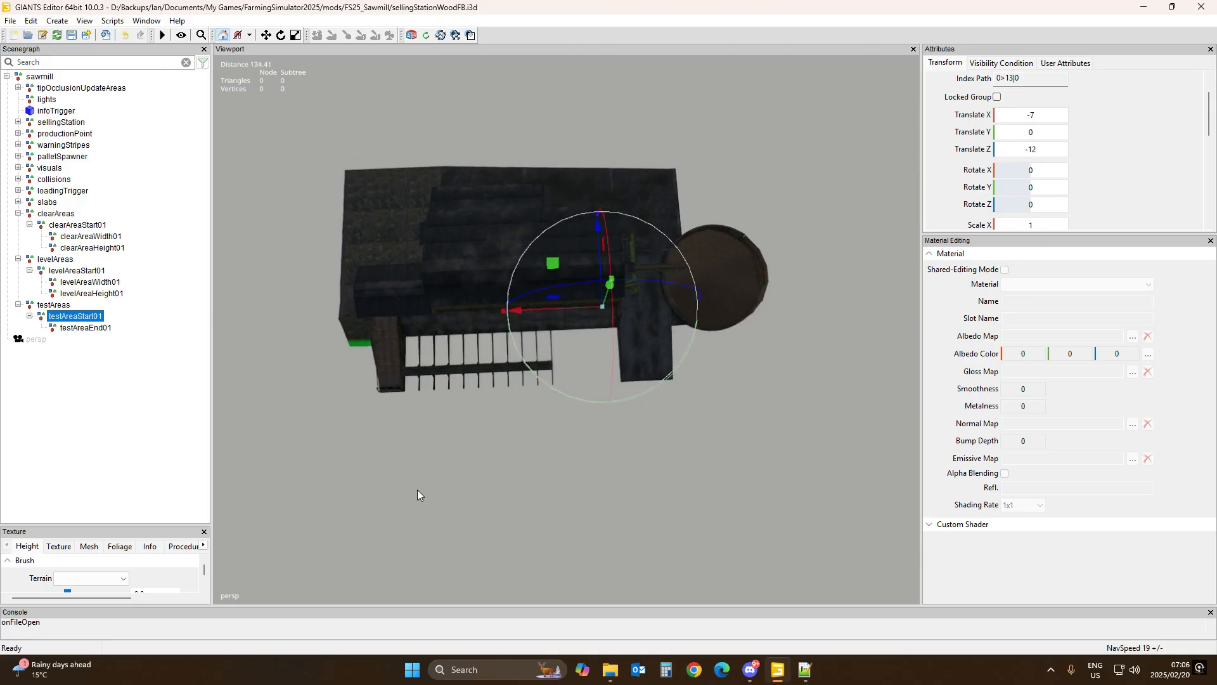
{"action": "scroll", "coordinate": [415, 494], "scroll_direction": "down", "scroll_amount": 2}
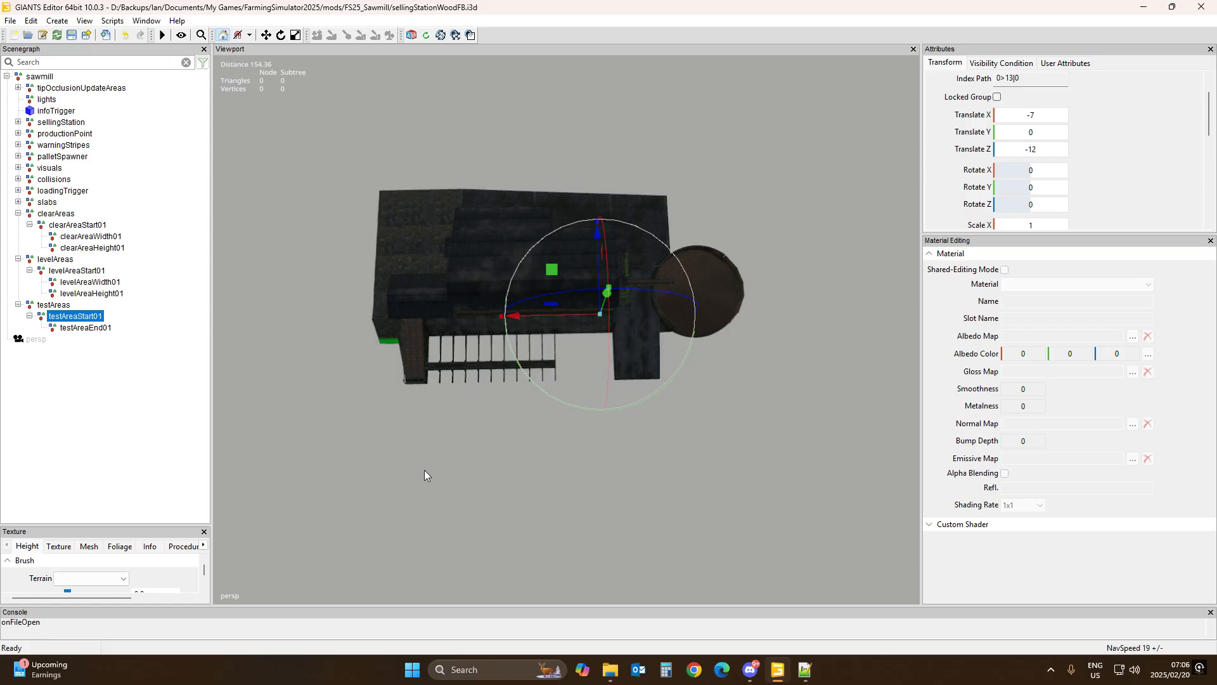
Step: Copy levelAreaStart01's position onto testAreaStart01
{"action": "left_click", "coordinate": [77, 271]}
{"action": "left_click", "coordinate": [1047, 116]}
{"action": "key", "text": "ctrl+c"}
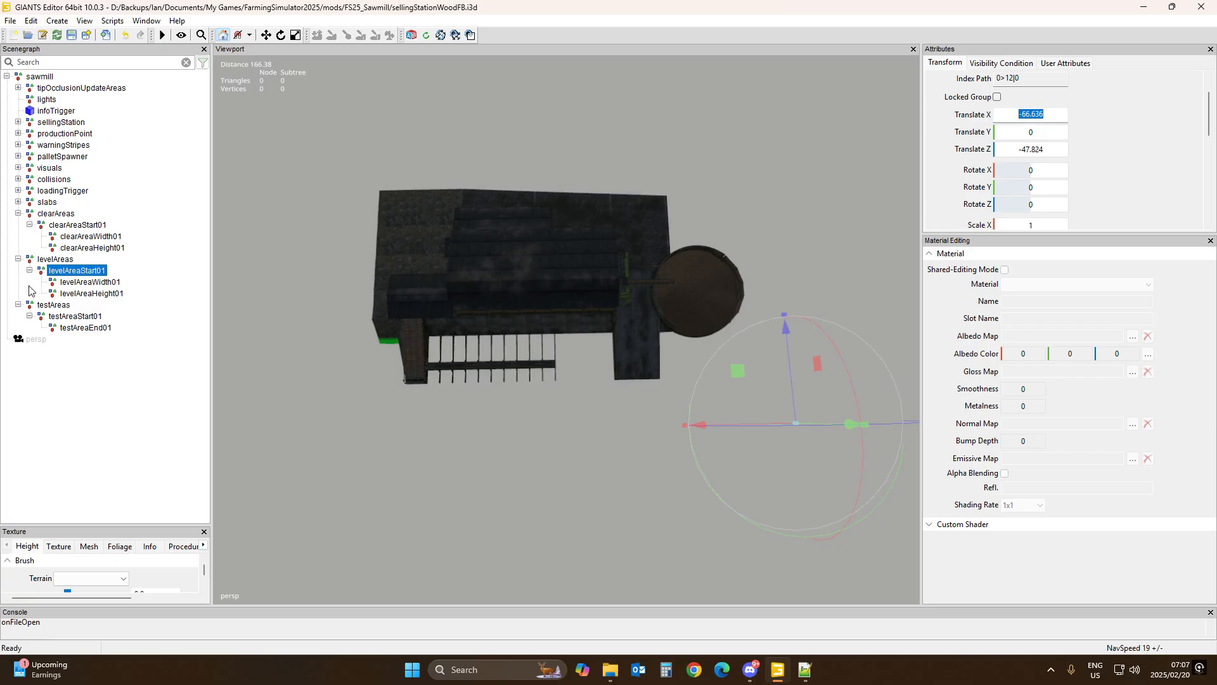
{"action": "left_click", "coordinate": [81, 317]}
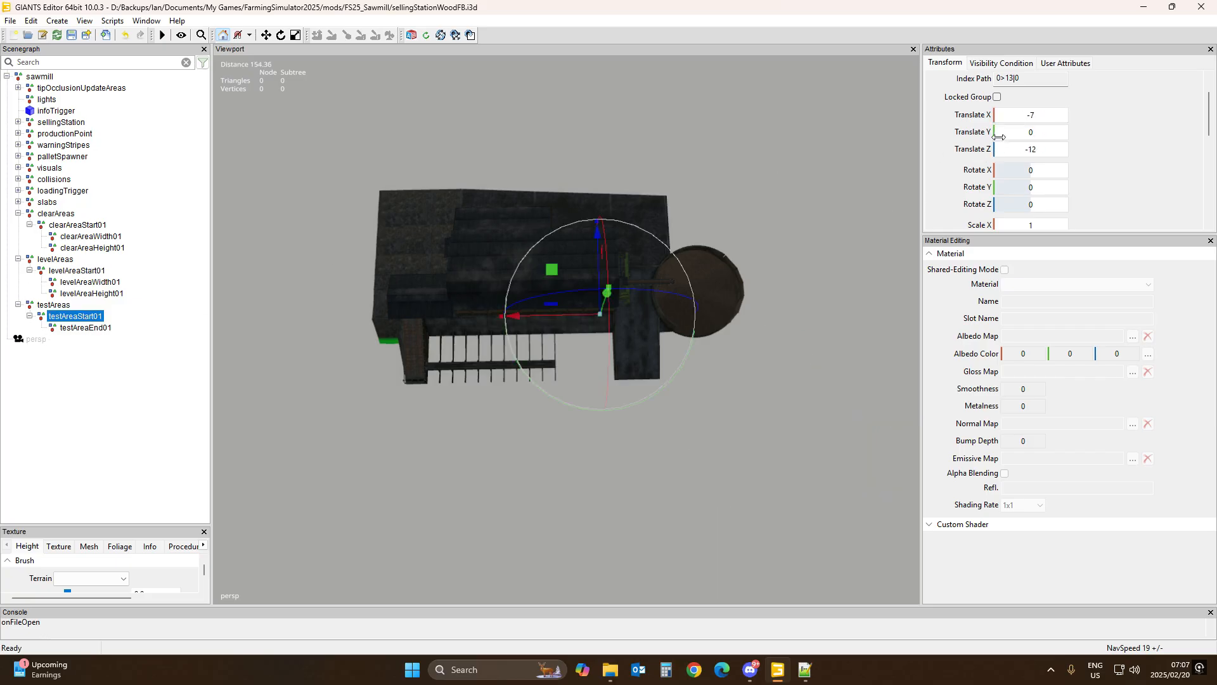
{"action": "left_click", "coordinate": [1030, 116]}
{"action": "key", "text": "ctrl+v"}
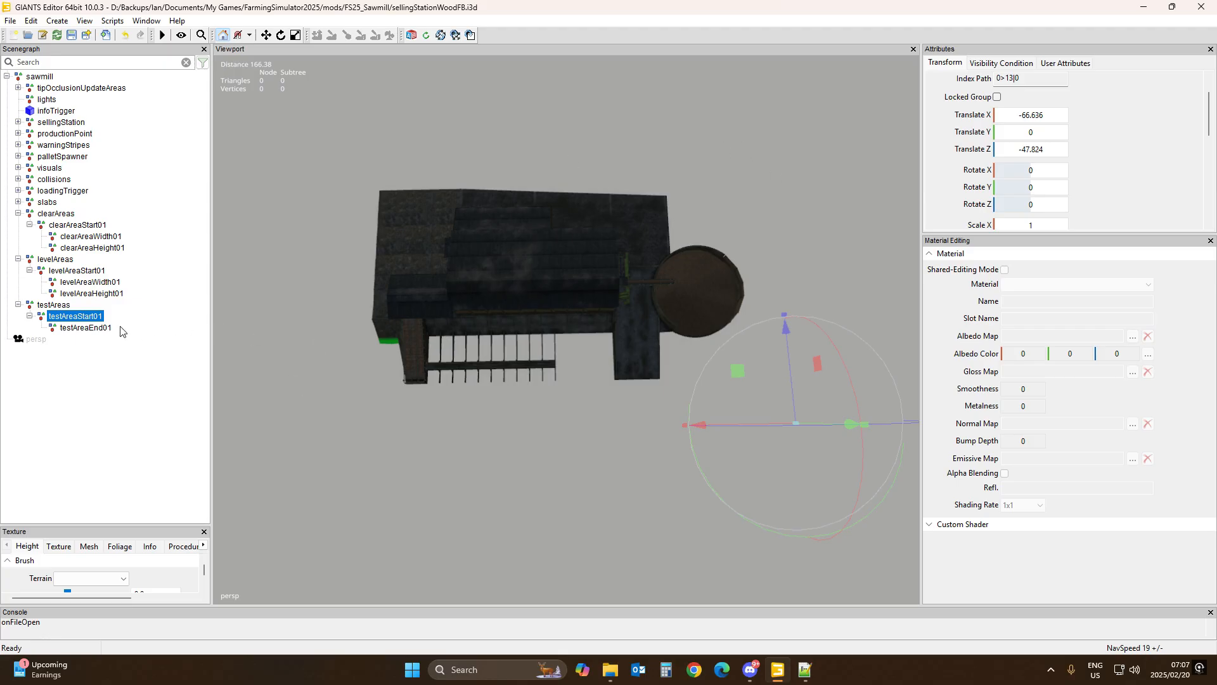
Step: Move testAreaEnd01 along X to about 143.2
{"action": "left_click", "coordinate": [86, 329]}
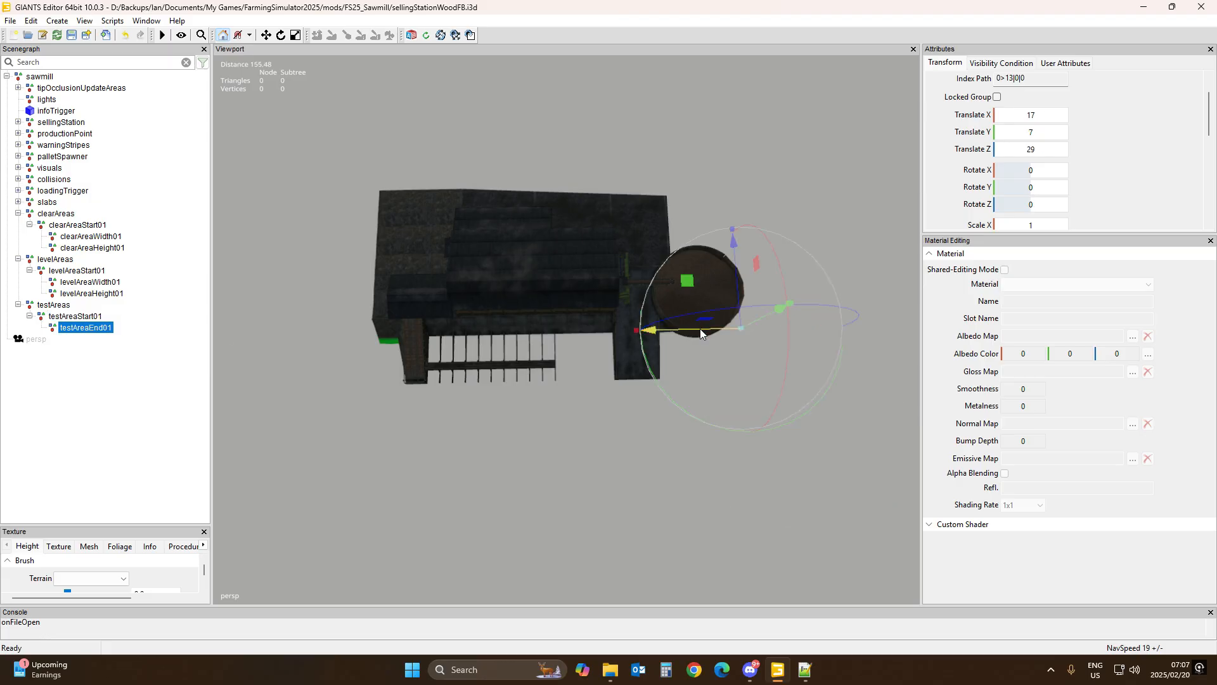
{"action": "left_click_drag", "start_coordinate": [702, 330], "coordinate": [274, 330]}
{"action": "mouse_move", "coordinate": [593, 437]}
{"action": "left_mouse_down", "text": "alt"}
{"action": "mouse_move", "coordinate": [634, 466]}
{"action": "mouse_move", "coordinate": [609, 470]}
{"action": "mouse_move", "coordinate": [579, 446]}
{"action": "mouse_move", "coordinate": [526, 333]}
{"action": "mouse_move", "coordinate": [599, 442]}
{"action": "left_mouse_up", "text": "alt"}
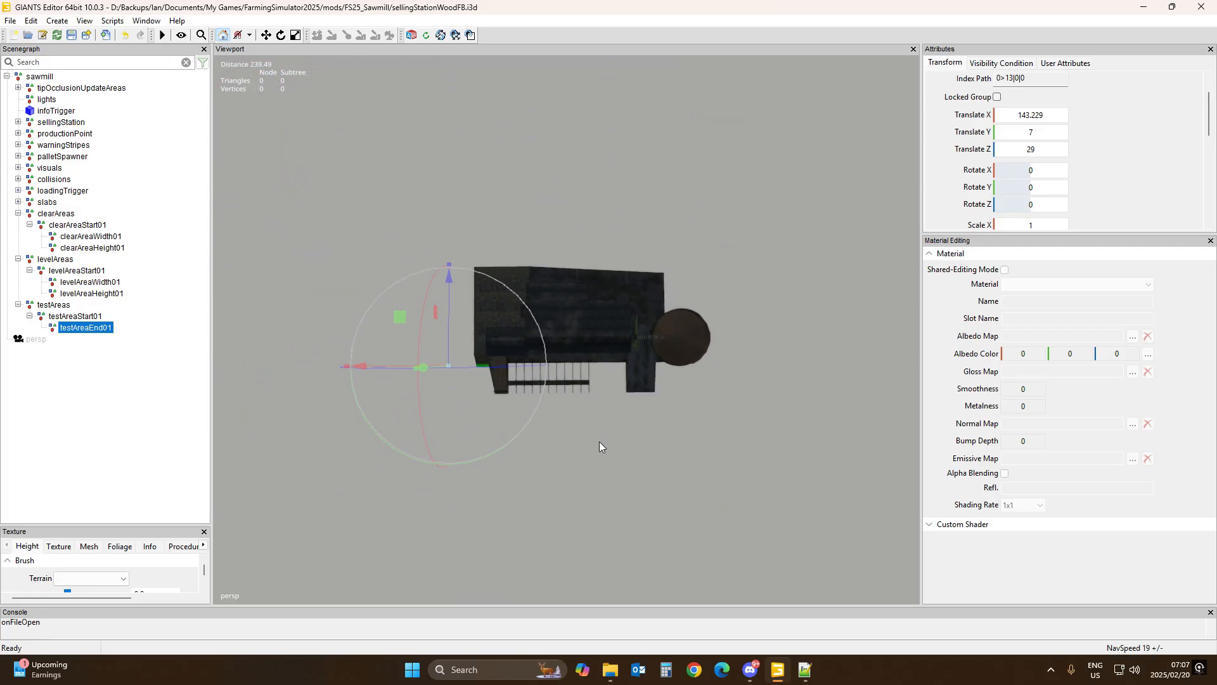
Step: Copy levelAreaHeight01's Translate X value 159.528 into testAreaEnd01's Translate X
{"action": "left_click", "coordinate": [88, 299]}
{"action": "left_click", "coordinate": [105, 294]}
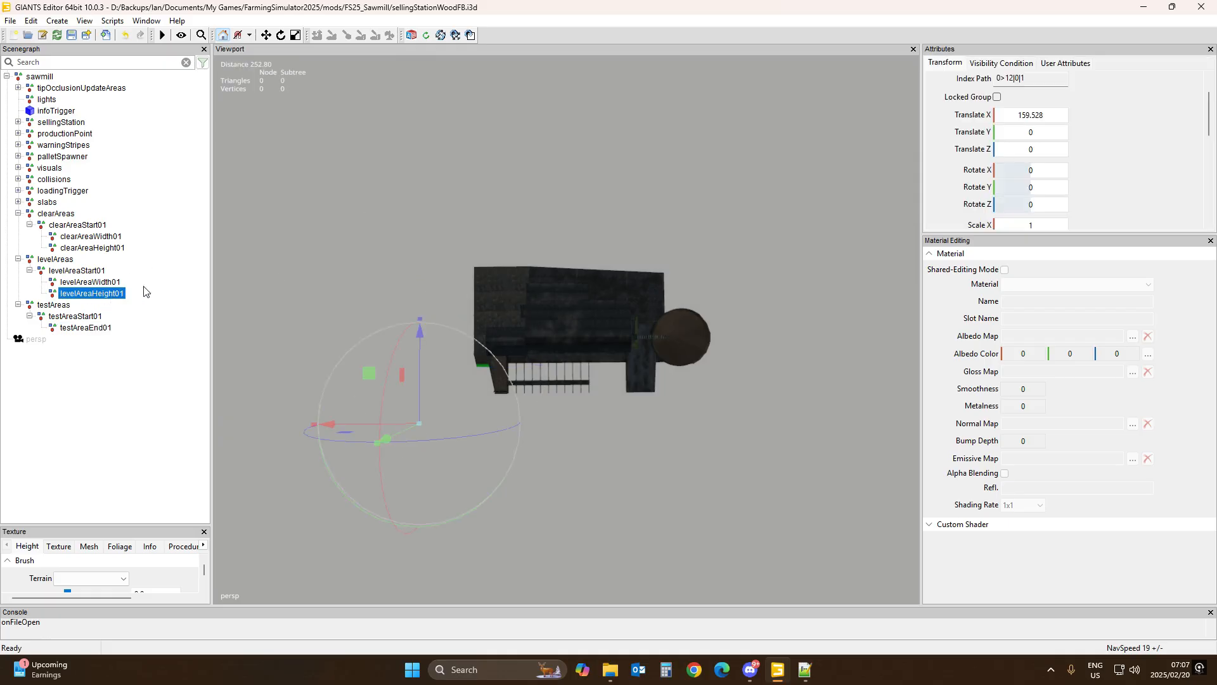
{"action": "left_click", "coordinate": [1034, 114]}
{"action": "key", "text": "ctrl+c"}
{"action": "left_click", "coordinate": [99, 329]}
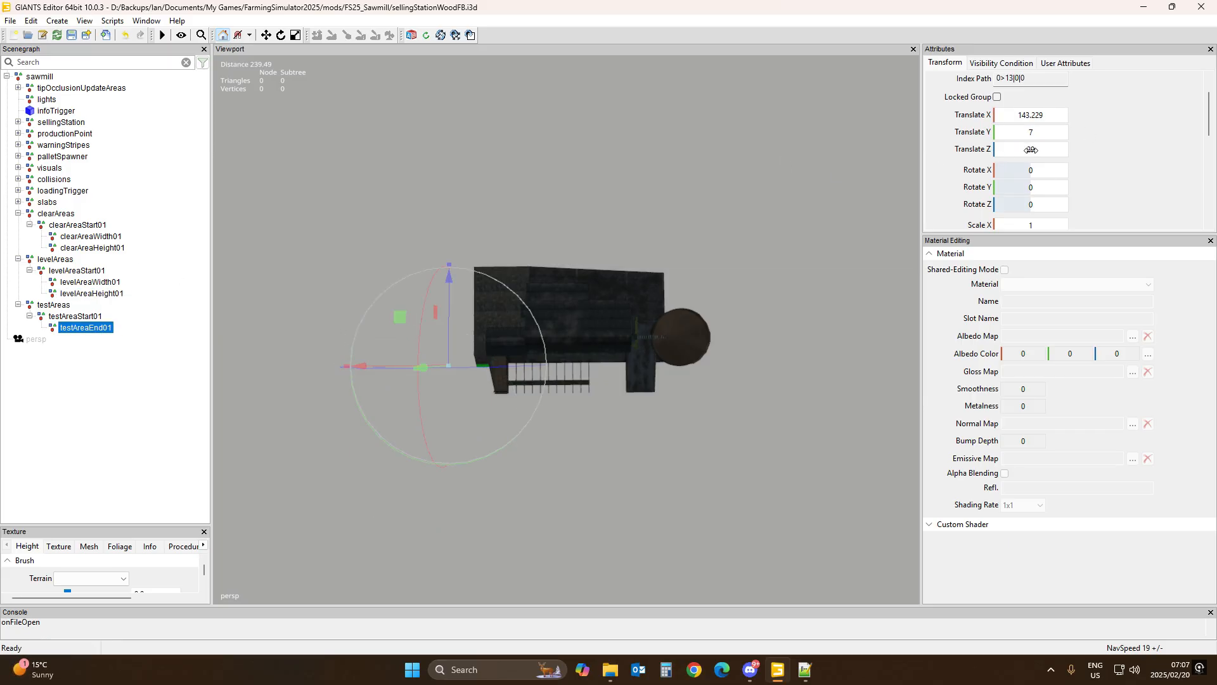
{"action": "left_click", "coordinate": [1038, 115]}
{"action": "key", "text": "ctrl+v"}
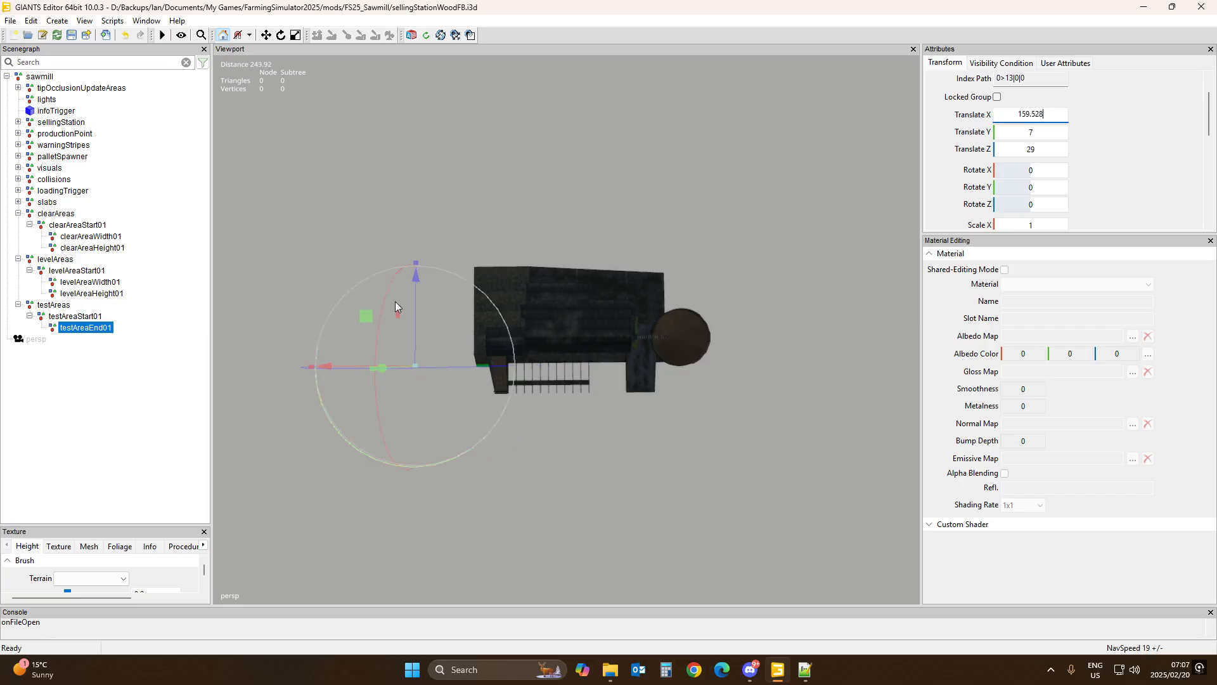
Step: Copy levelAreaWidth01's Translate Z value 94.17 into testAreaEnd01's Translate Z
{"action": "left_click", "coordinate": [117, 286]}
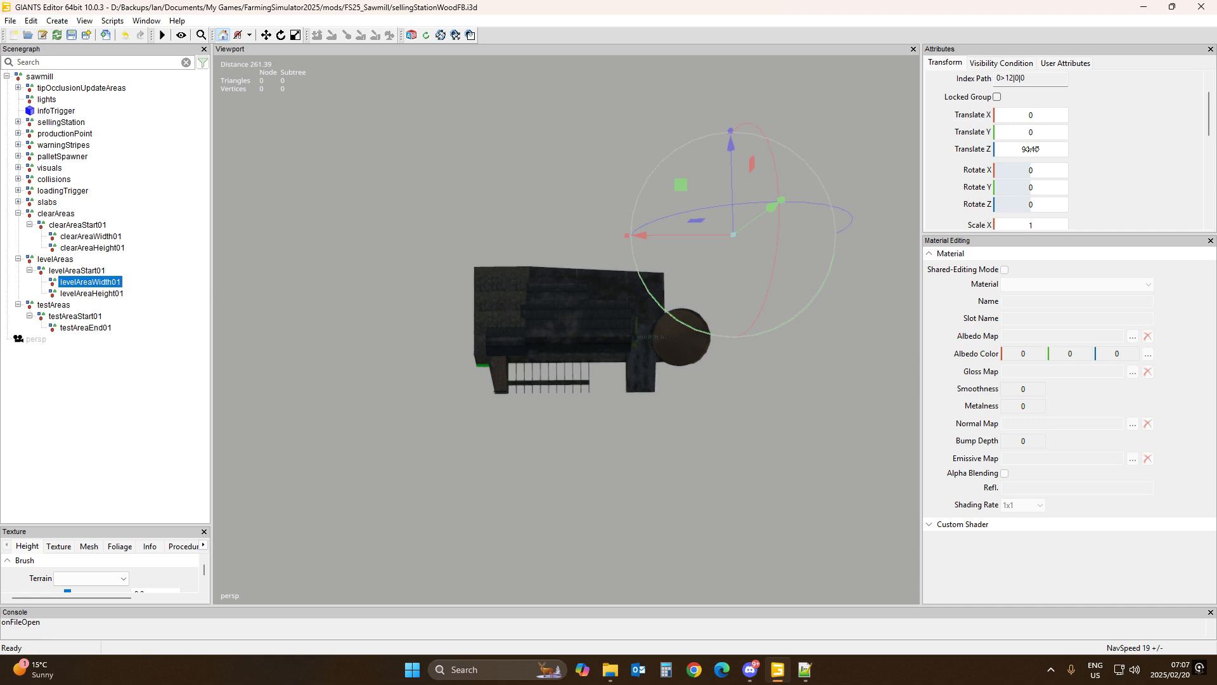
{"action": "left_click", "coordinate": [1032, 149]}
{"action": "key", "text": "ctrl+c"}
{"action": "left_click", "coordinate": [95, 330]}
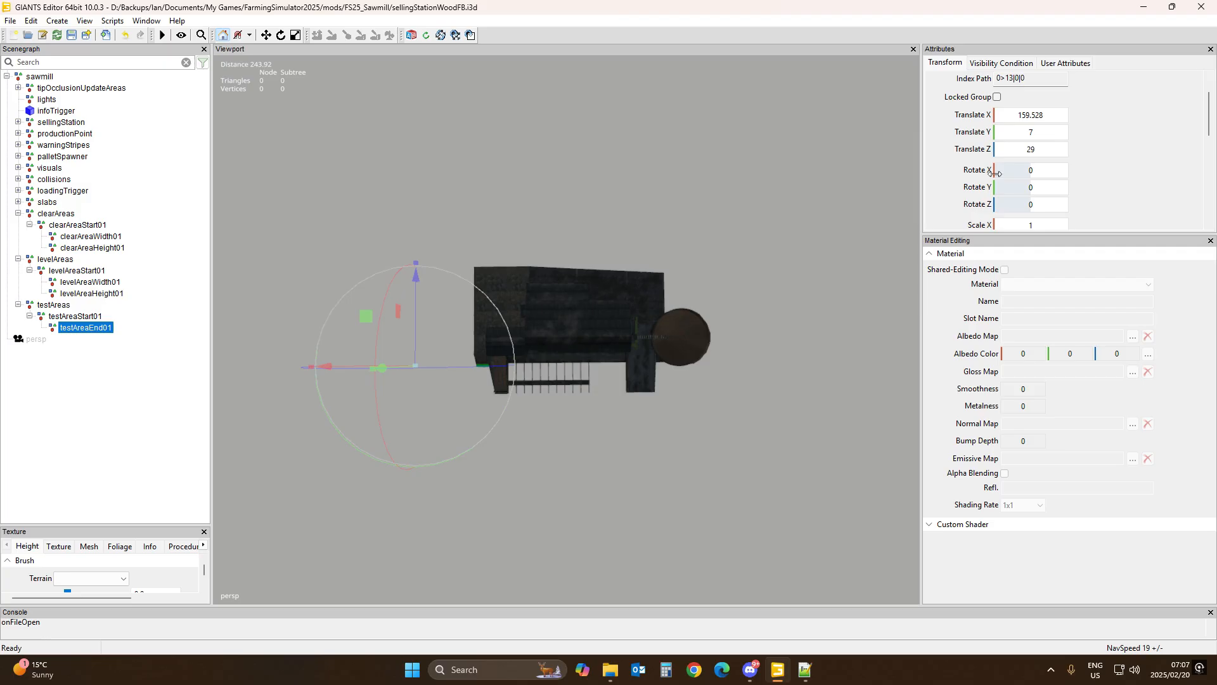
{"action": "left_click", "coordinate": [1035, 147]}
{"action": "key", "text": "ctrl+v"}
{"action": "key", "text": "Return"}
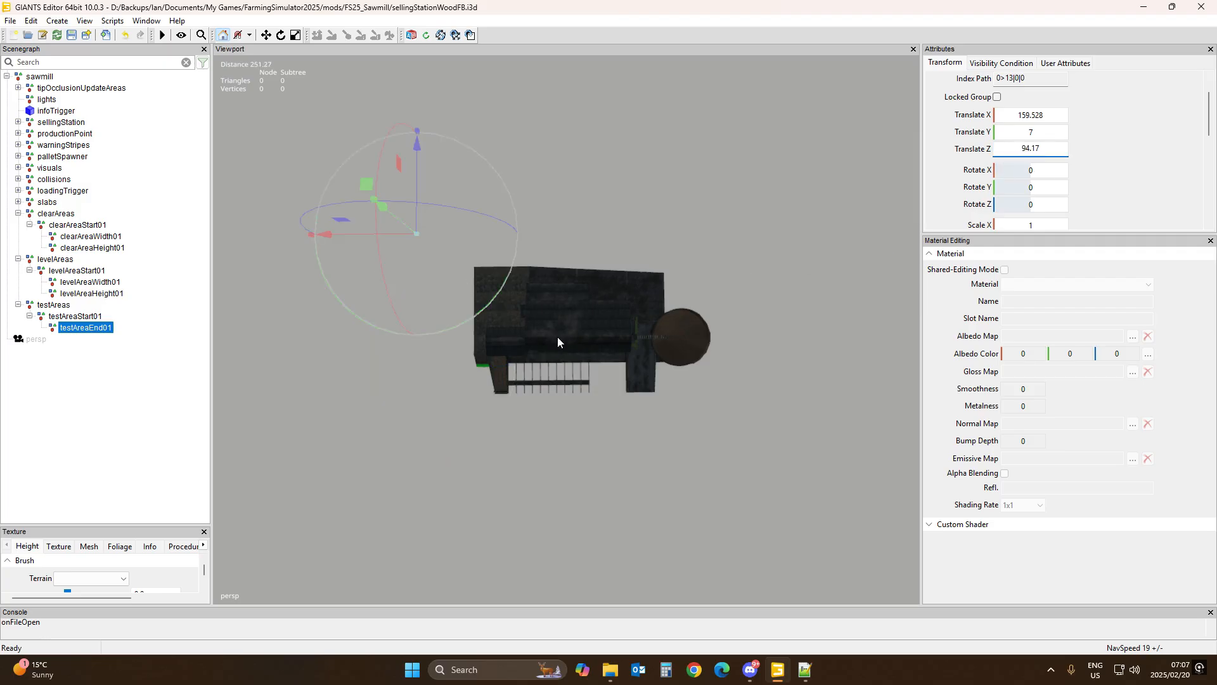
Step: Raise testAreaEnd01 along Y to about 31.1
{"action": "middle_click_drag", "start_coordinate": [569, 340], "coordinate": [562, 121]}
{"action": "scroll", "coordinate": [820, 355], "scroll_direction": "up", "scroll_amount": 3}
{"action": "scroll", "coordinate": [562, 120], "scroll_direction": "down", "scroll_amount": 4}
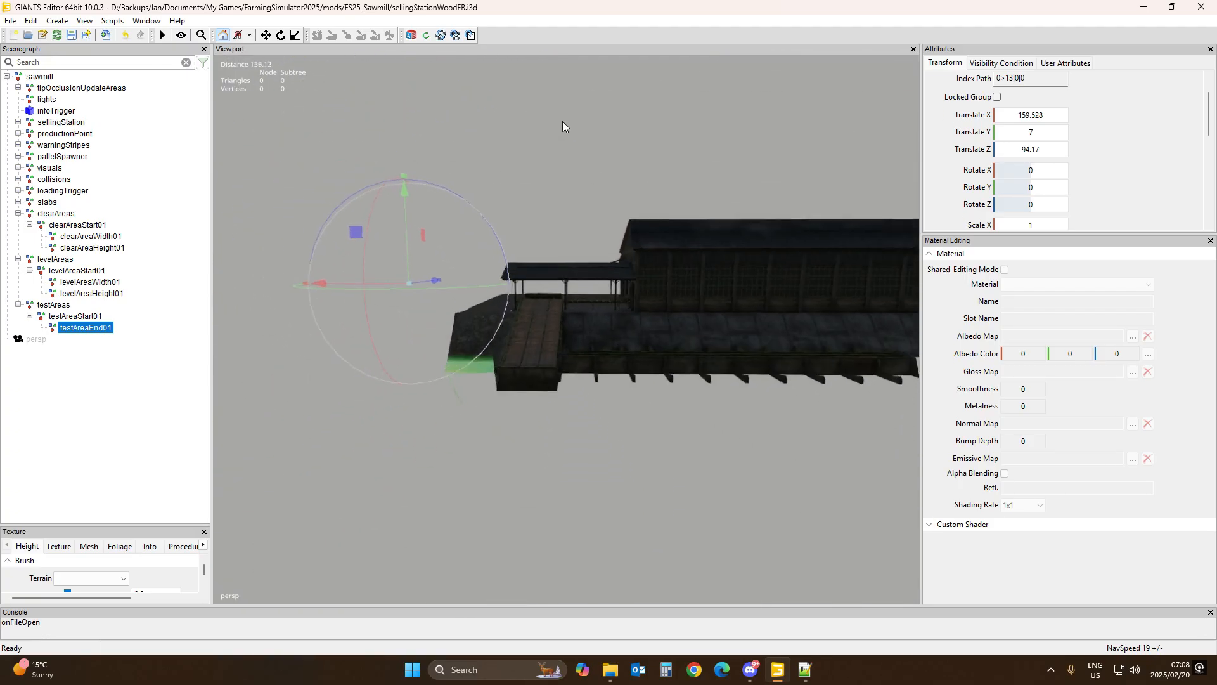
{"action": "scroll", "coordinate": [567, 123], "scroll_direction": "down", "scroll_amount": 8}
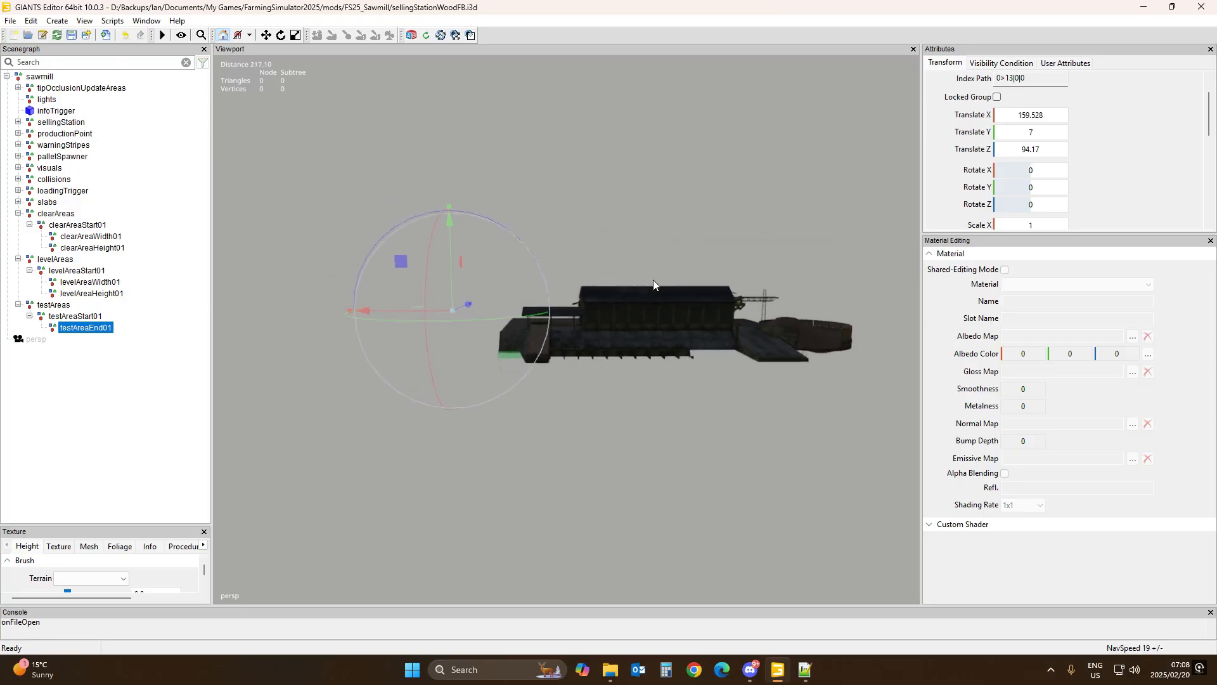
{"action": "left_click_drag", "start_coordinate": [653, 279], "coordinate": [656, 318], "text": "alt"}
{"action": "scroll", "coordinate": [652, 346], "scroll_direction": "up", "scroll_amount": 2}
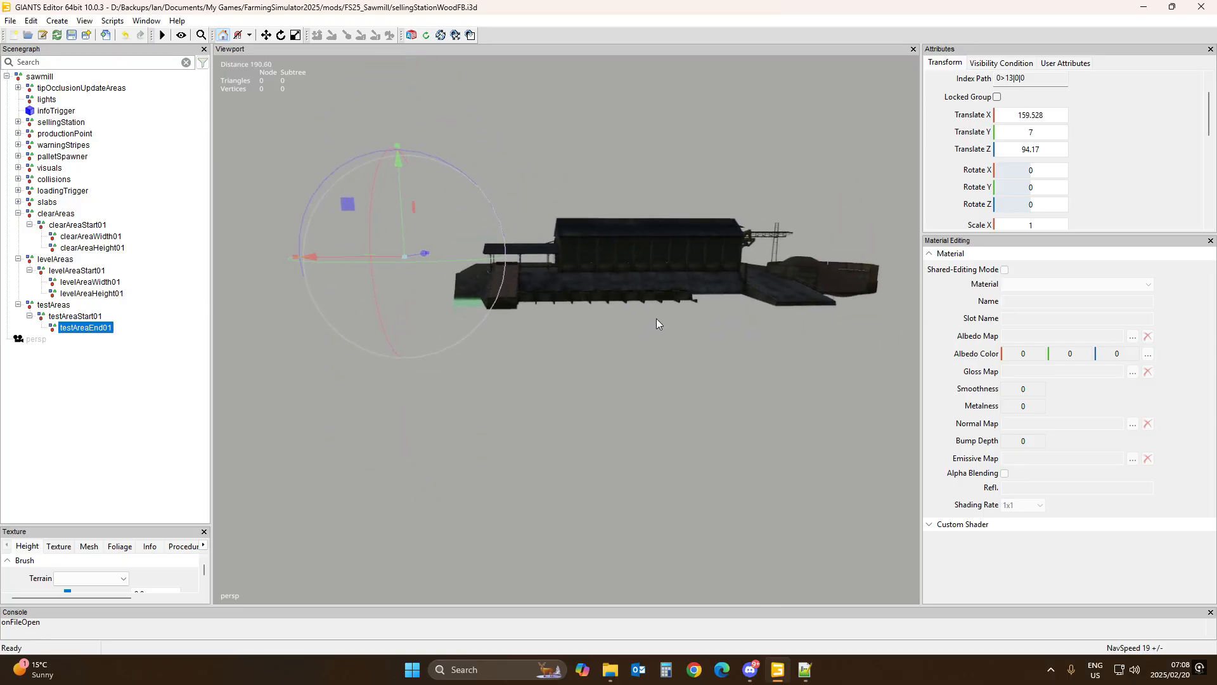
{"action": "left_click_drag", "start_coordinate": [402, 207], "coordinate": [418, 168]}
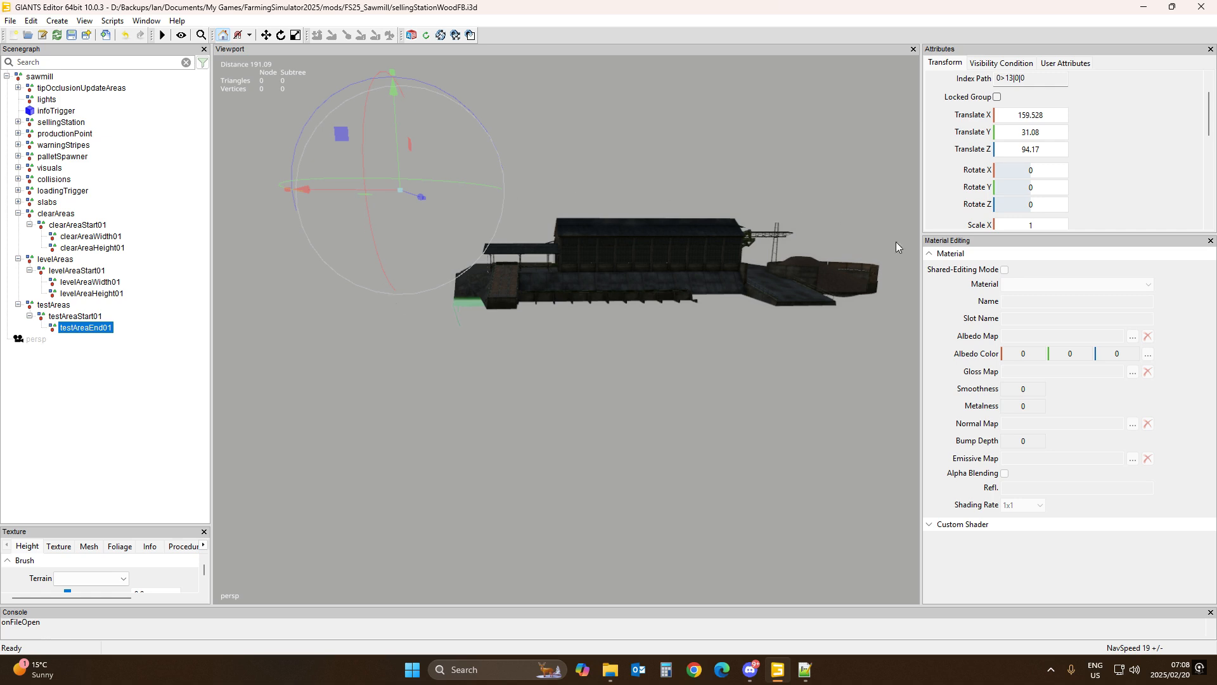
Step: Save the selling station scene file
{"action": "right_click_drag", "start_coordinate": [585, 294], "coordinate": [586, 434]}
{"action": "scroll", "coordinate": [586, 434], "scroll_direction": "down", "scroll_amount": 3}
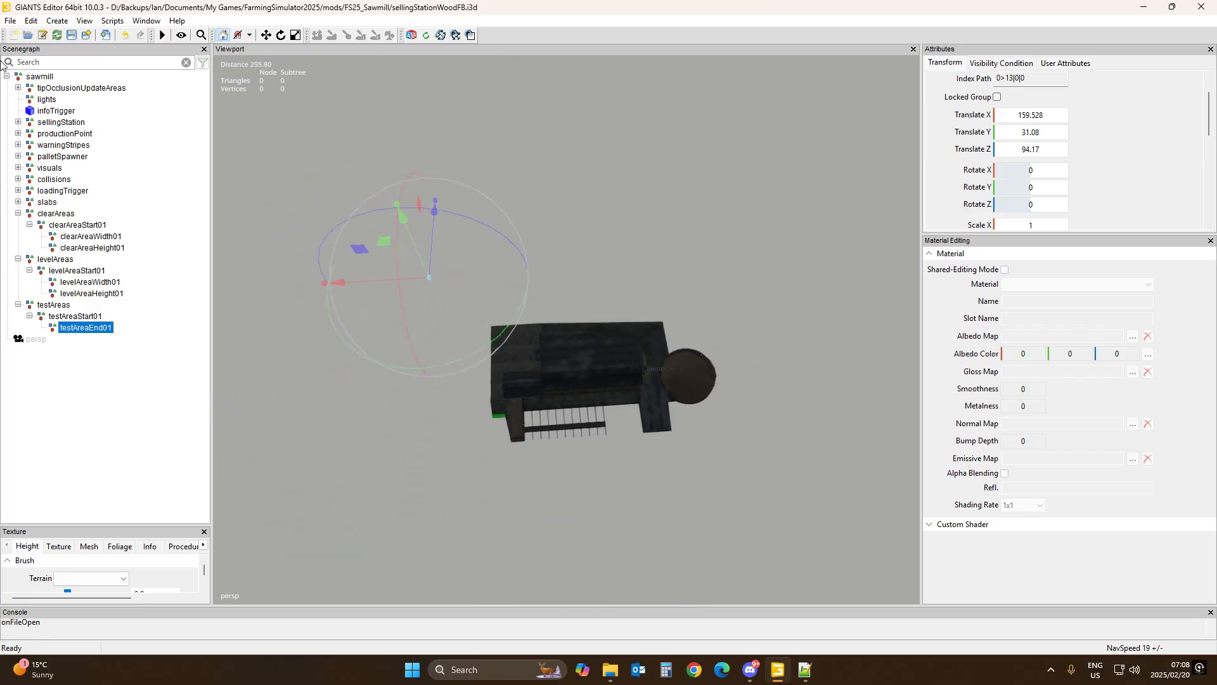
{"action": "left_click", "coordinate": [71, 34]}
{"action": "left_click", "coordinate": [59, 215]}
{"action": "left_click", "coordinate": [71, 227]}
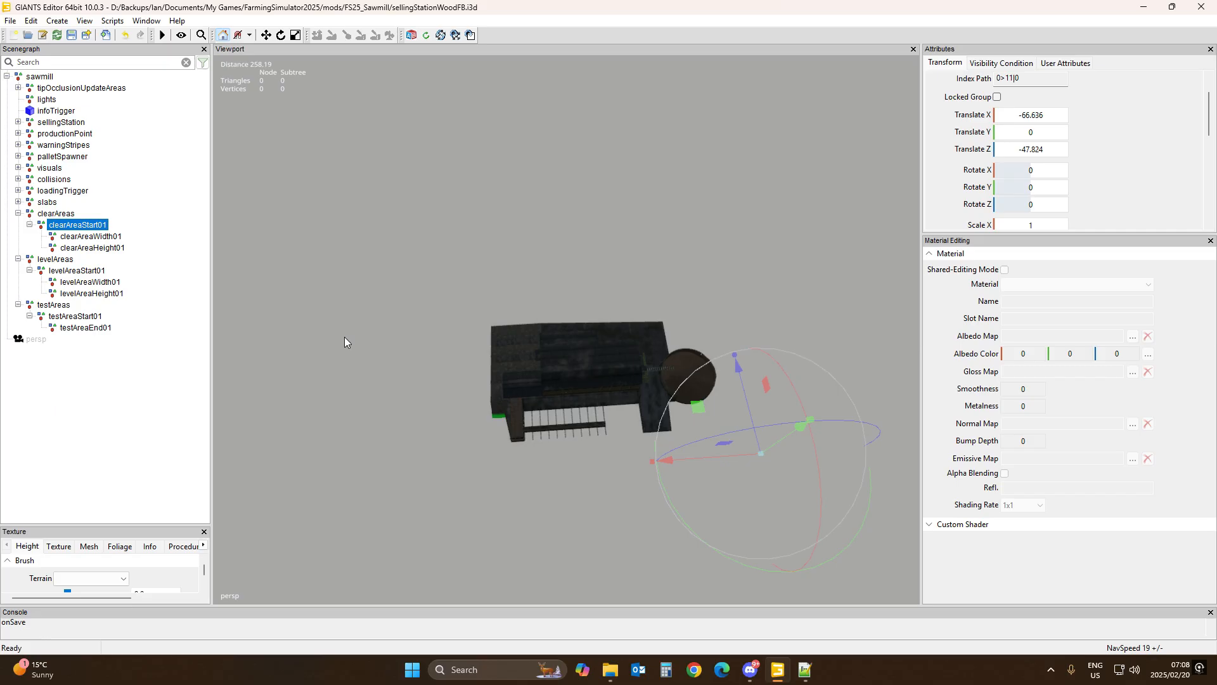
Step: Open the Farming Simulator 25 game data folder in a new File Explorer tab
{"action": "left_click", "coordinate": [805, 669]}
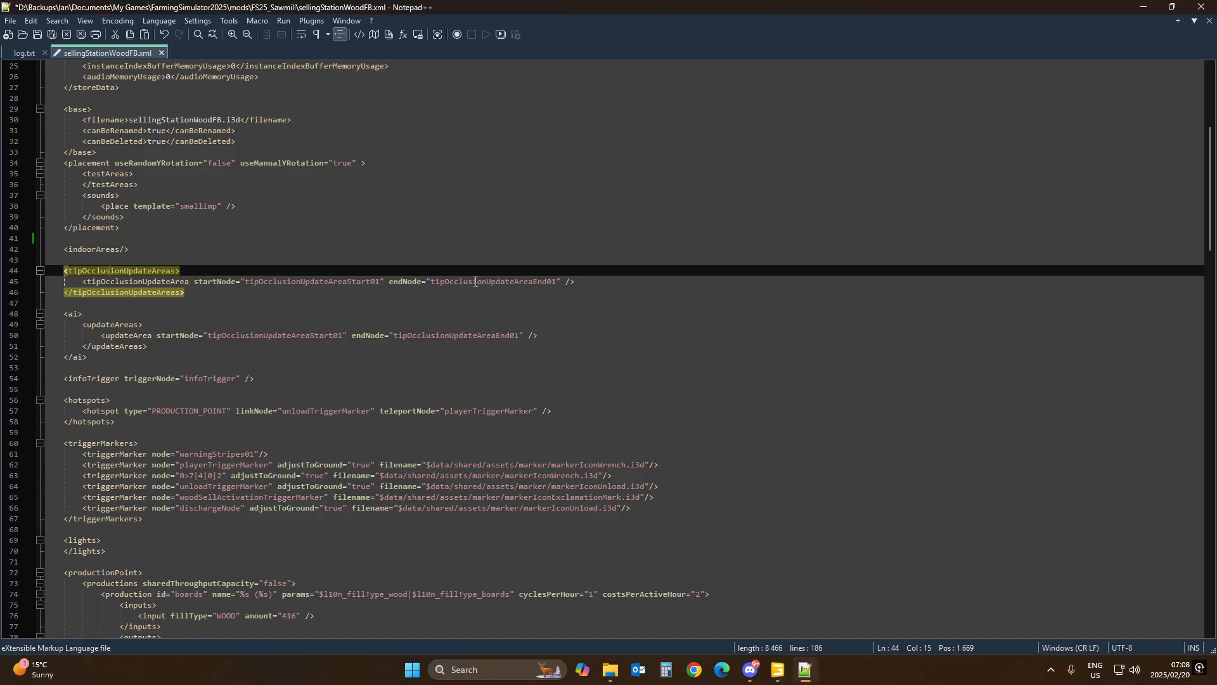
{"action": "left_click", "coordinate": [611, 669]}
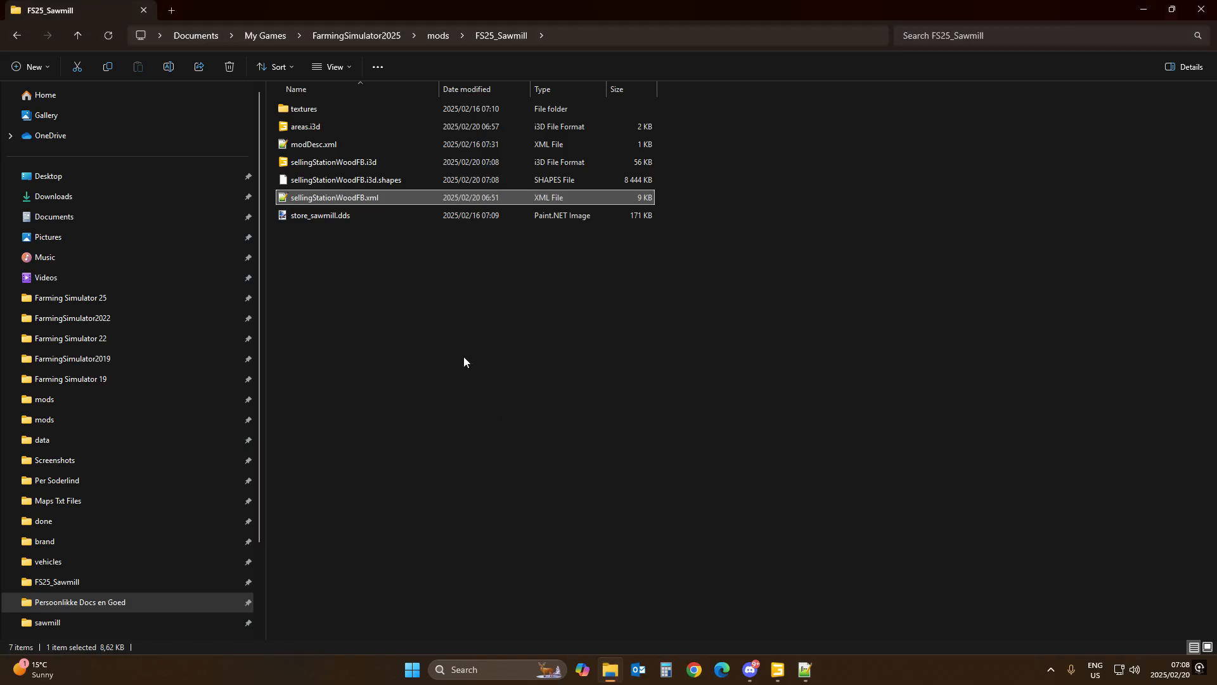
{"action": "left_click", "coordinate": [171, 11]}
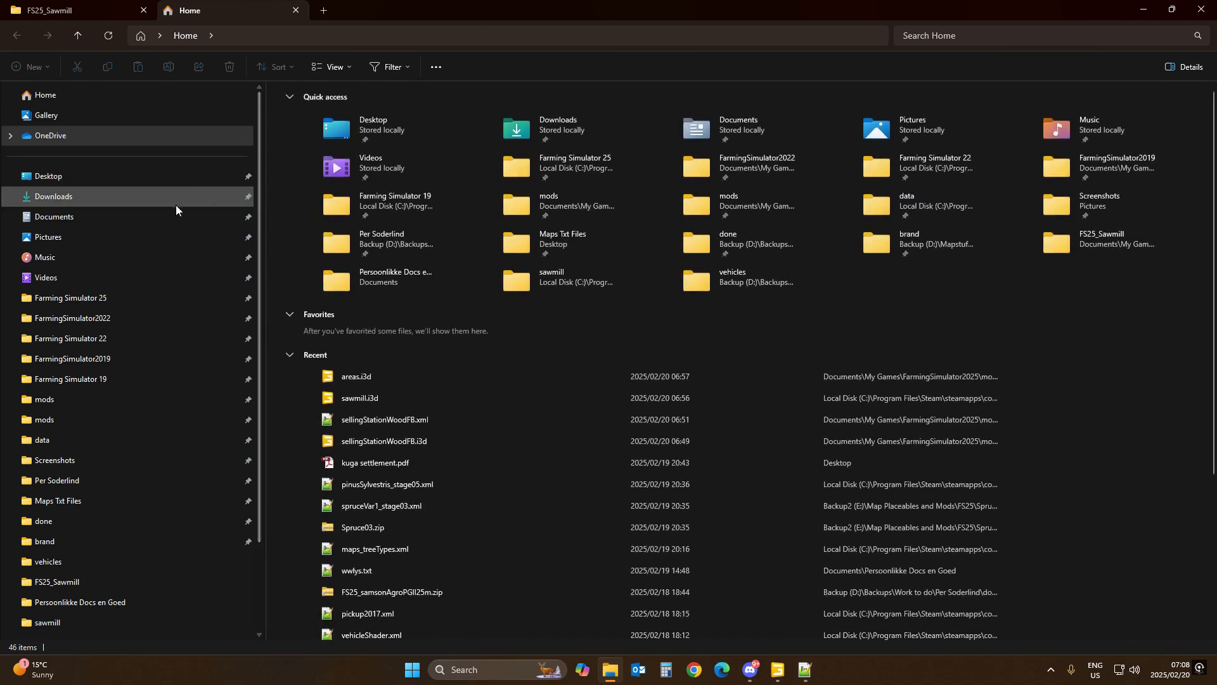
{"action": "left_click", "coordinate": [70, 298]}
{"action": "double_click", "coordinate": [282, 116]}
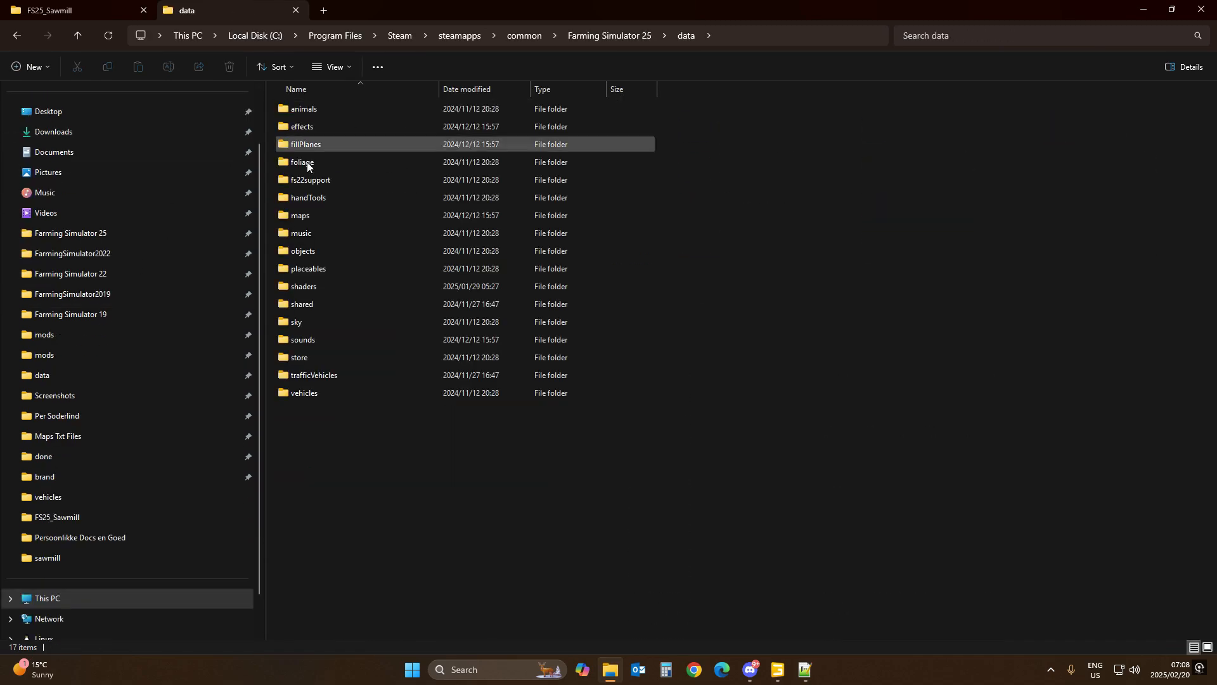
Step: Open sawmill.xml from the base game's placeables/brandless/productionPointsGeneric/sawmill folder
{"action": "double_click", "coordinate": [309, 269]}
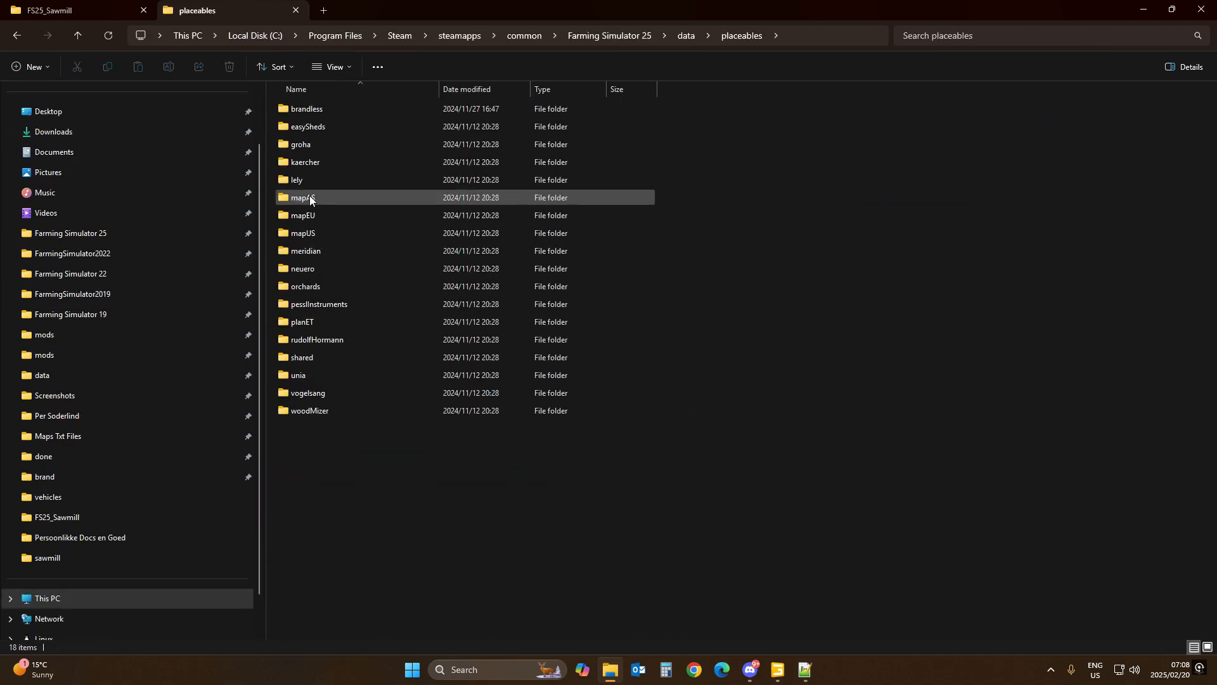
{"action": "double_click", "coordinate": [308, 109]}
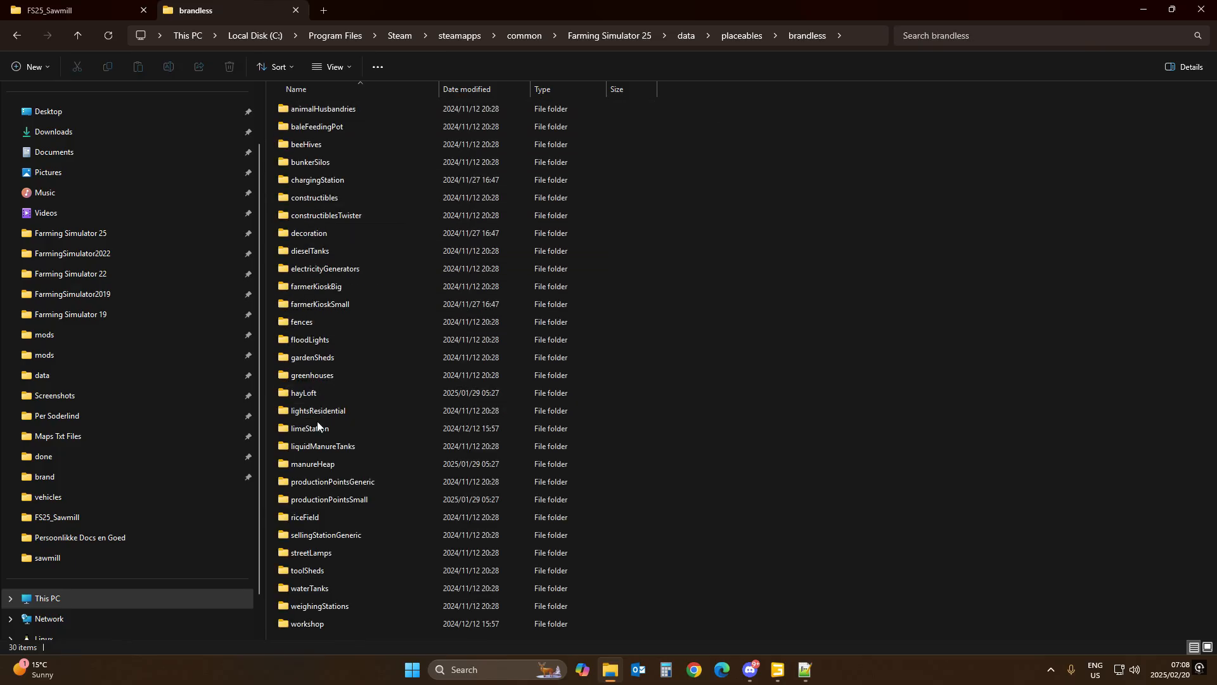
{"action": "double_click", "coordinate": [323, 481]}
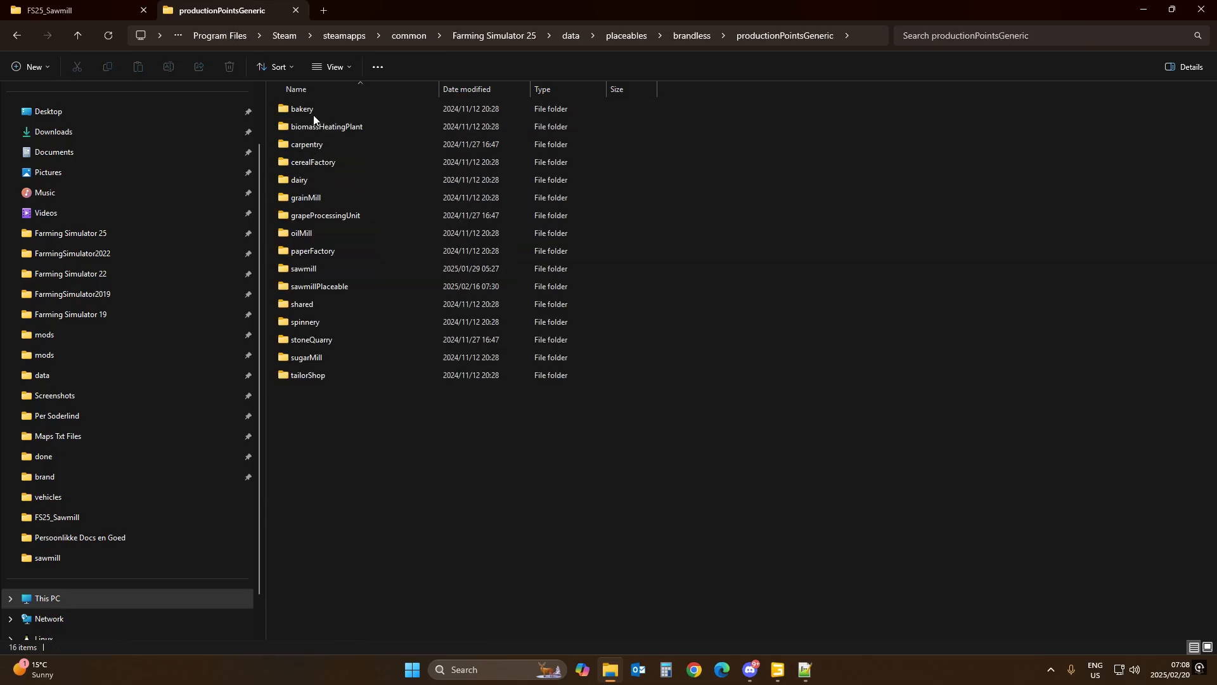
{"action": "double_click", "coordinate": [317, 269]}
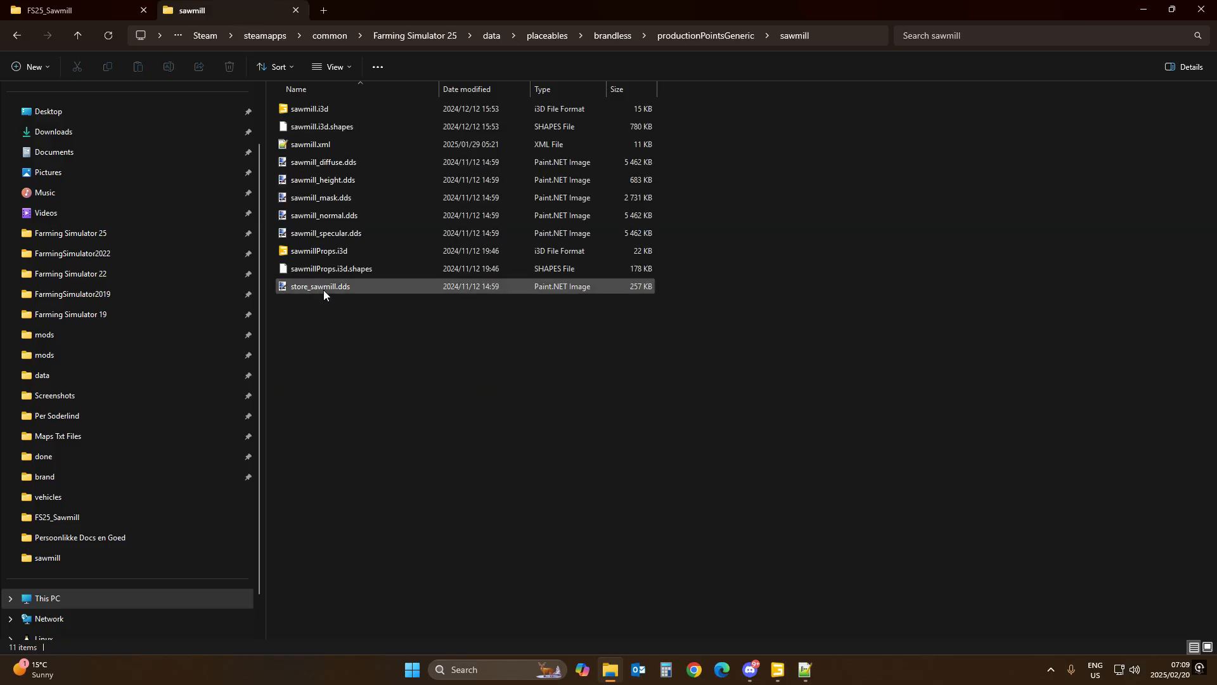
{"action": "double_click", "coordinate": [314, 144]}
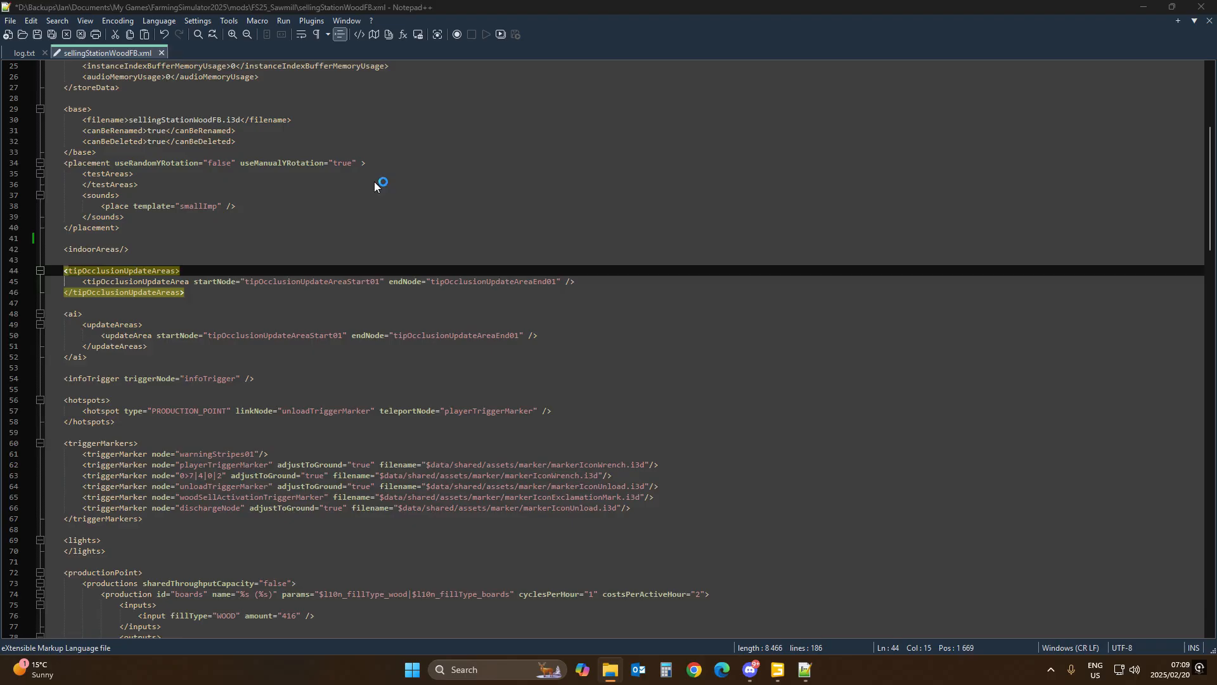
Step: Copy the testArea entry from sawmill.xml into the empty testAreas block of sellingStationWoodFB.xml
{"action": "scroll", "coordinate": [241, 305], "scroll_direction": "down", "scroll_amount": 3}
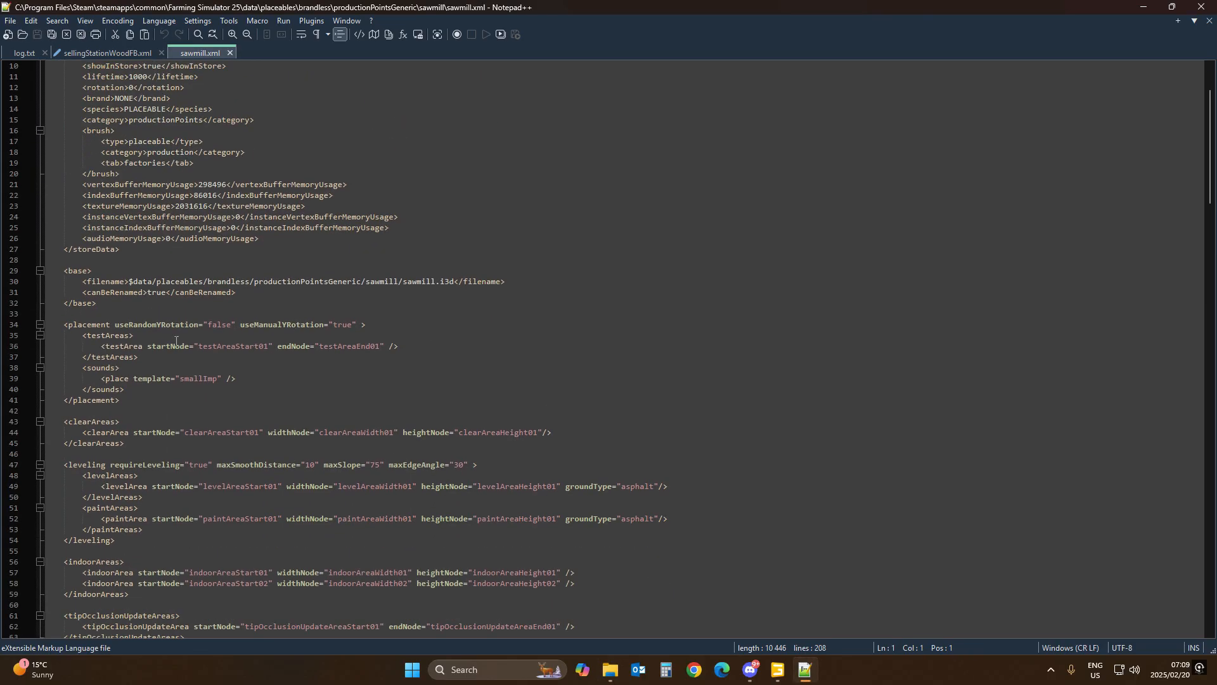
{"action": "scroll", "coordinate": [176, 340], "scroll_direction": "down", "scroll_amount": 2}
{"action": "left_click", "coordinate": [98, 279]}
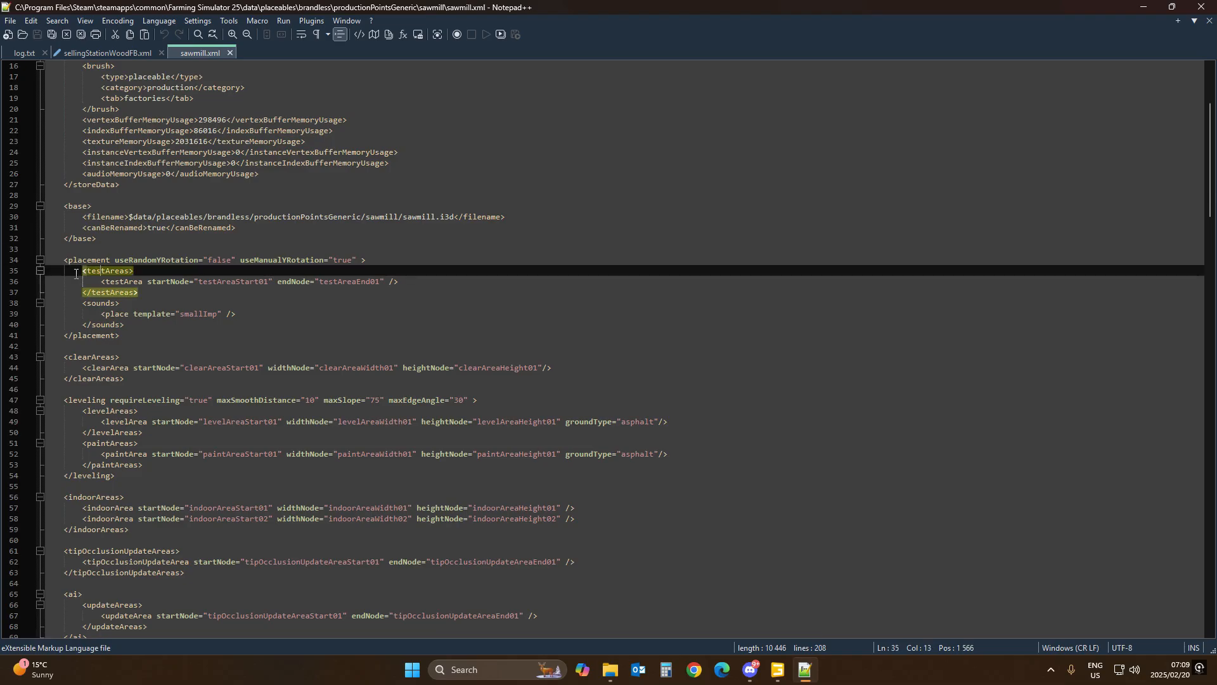
{"action": "left_click", "coordinate": [11, 283]}
{"action": "key", "text": "ctrl+c"}
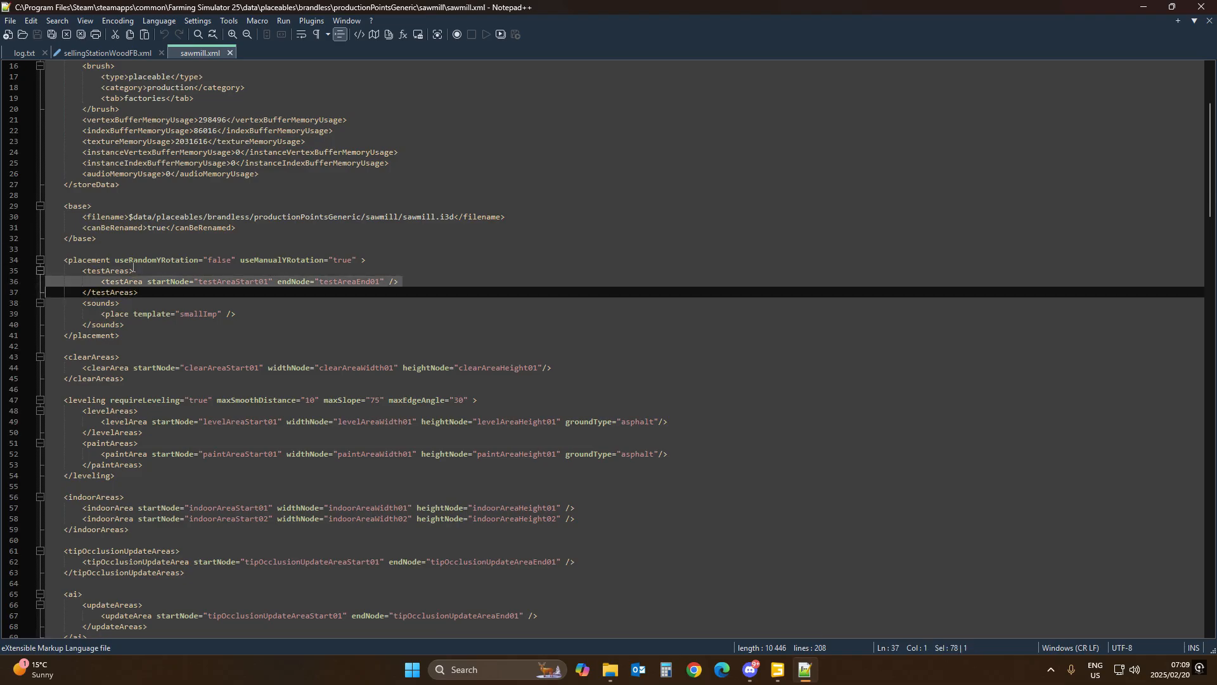
{"action": "left_click", "coordinate": [90, 52]}
{"action": "scroll", "coordinate": [83, 242], "scroll_direction": "up", "scroll_amount": 8}
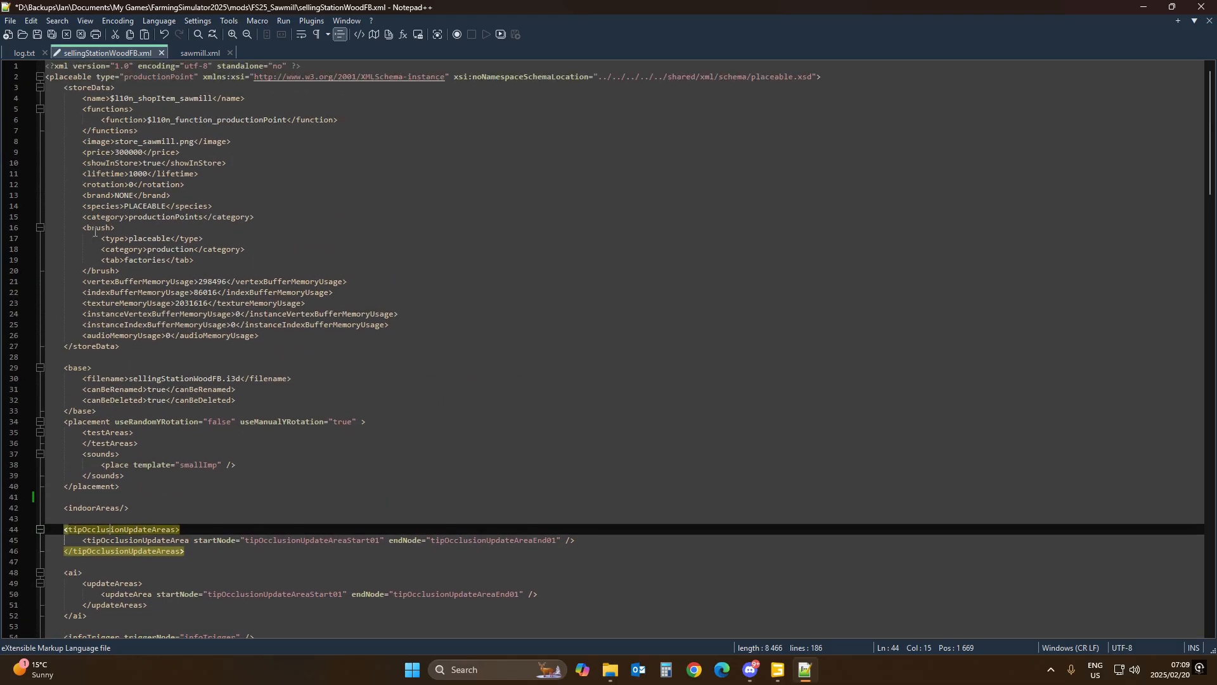
{"action": "left_click", "coordinate": [99, 436]}
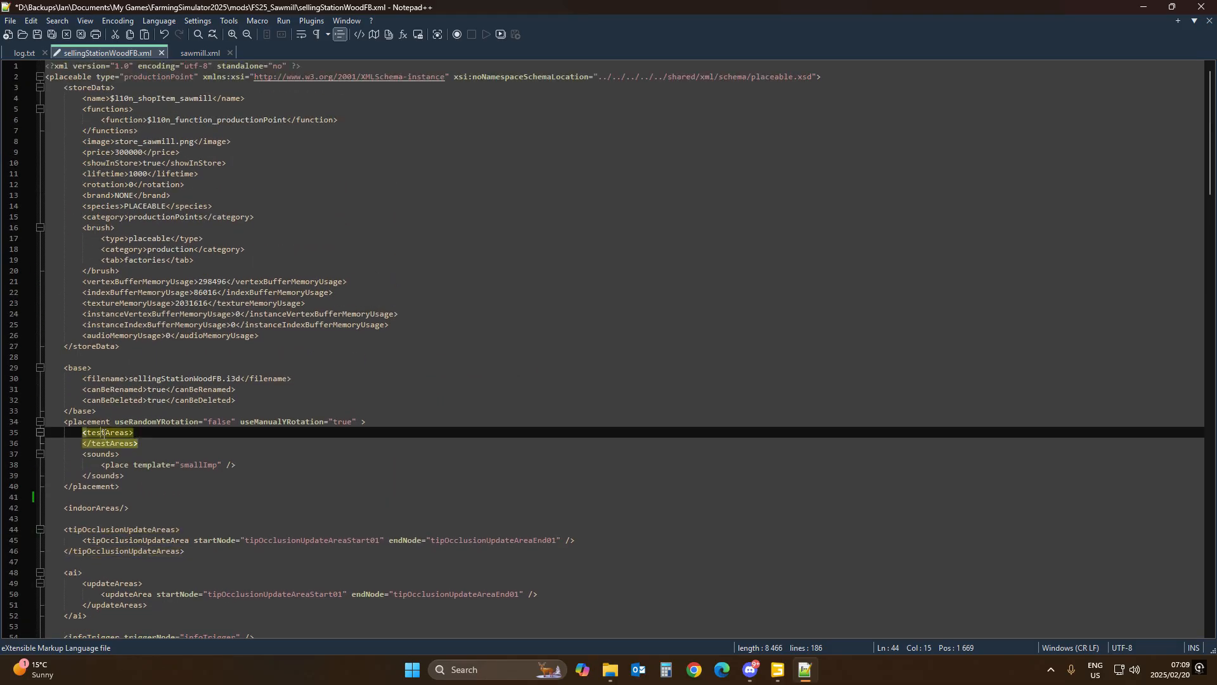
{"action": "key", "text": "End"}
{"action": "key", "text": "Return"}
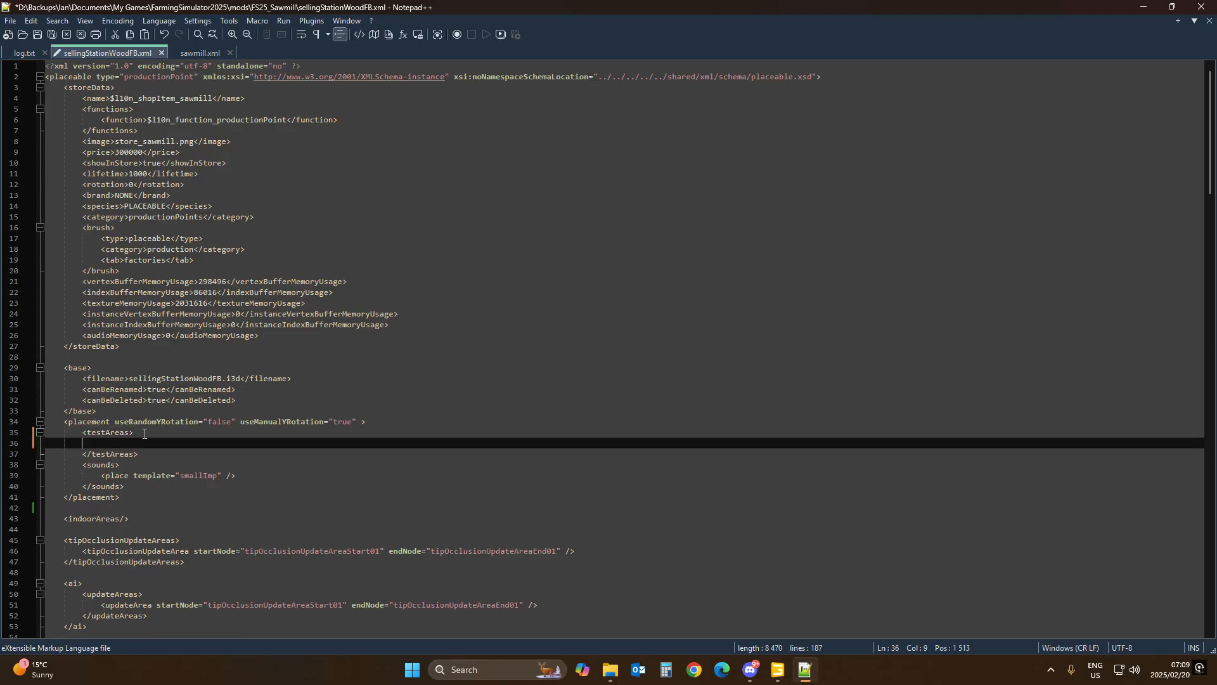
{"action": "key", "text": "ctrl+v"}
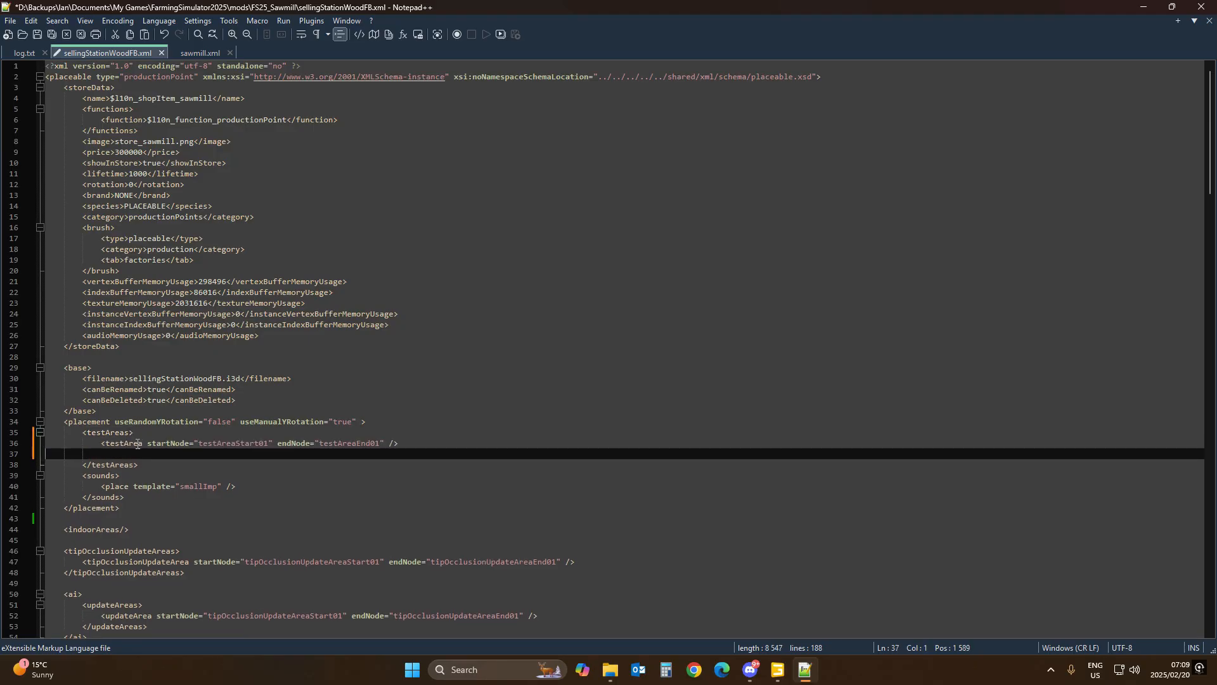
{"action": "key", "text": "Delete"}
{"action": "key", "text": "Delete"}
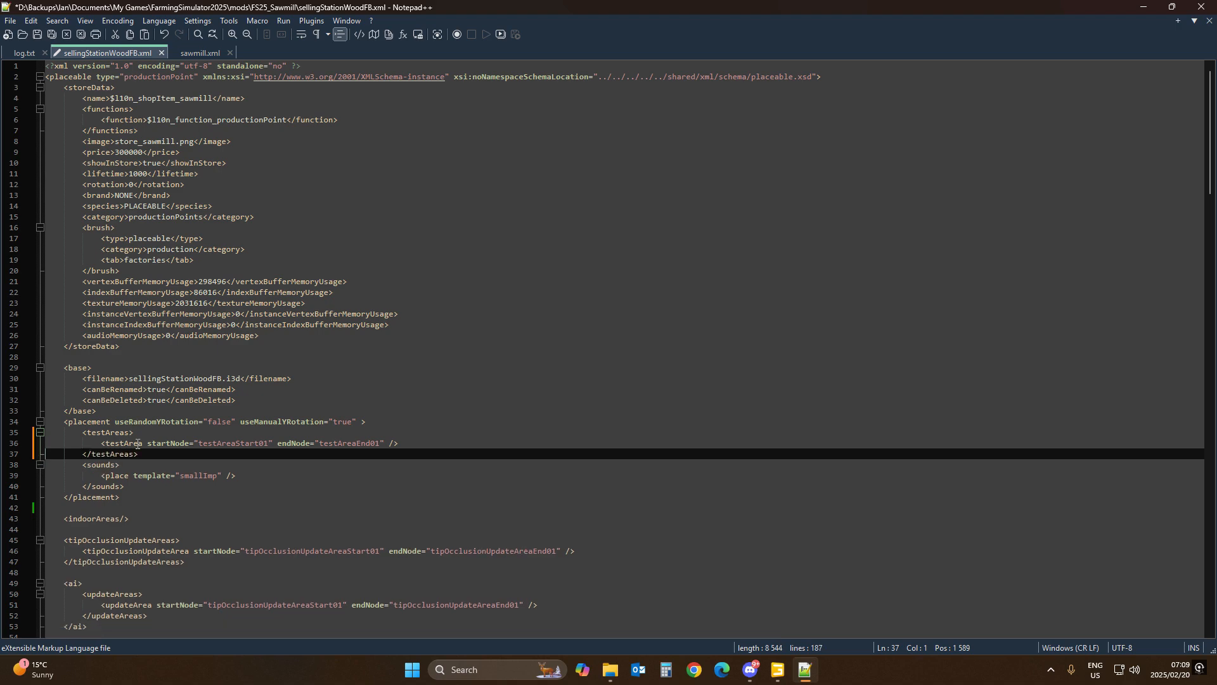
Step: Copy the clearAreas and leveling blocks from sawmill.xml into sellingStationWoodFB.xml just after the placement section
{"action": "left_click", "coordinate": [196, 53]}
{"action": "scroll", "coordinate": [141, 375], "scroll_direction": "down", "scroll_amount": 1}
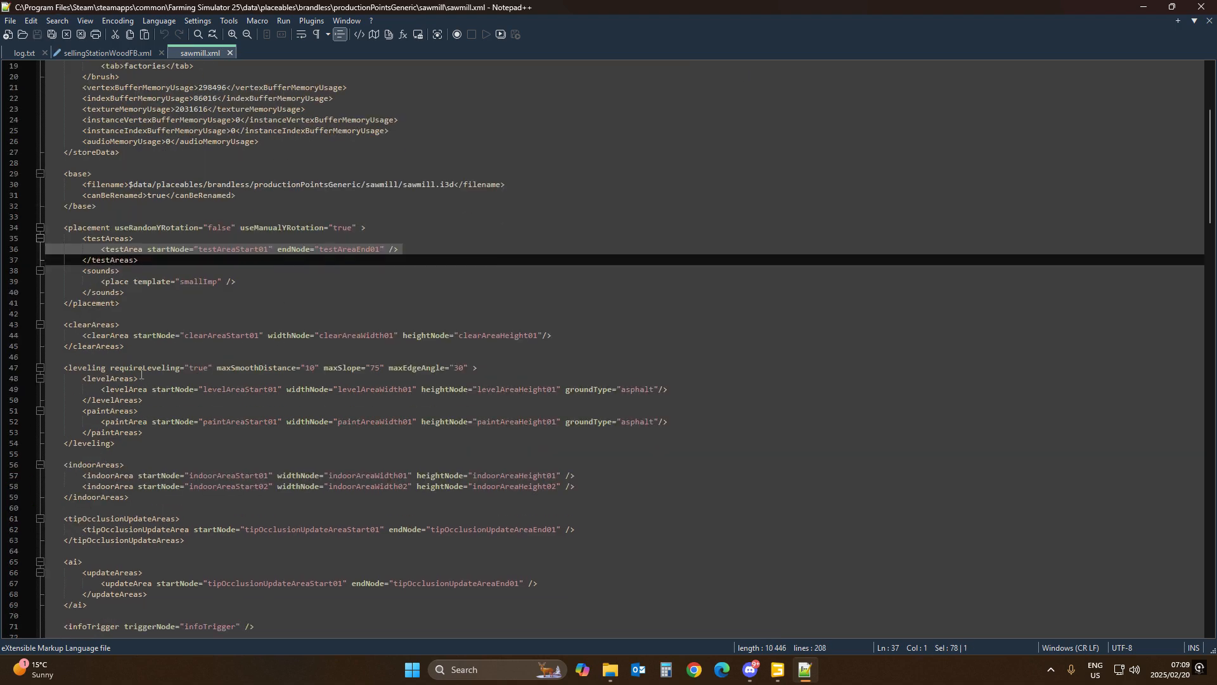
{"action": "left_click", "coordinate": [85, 325]}
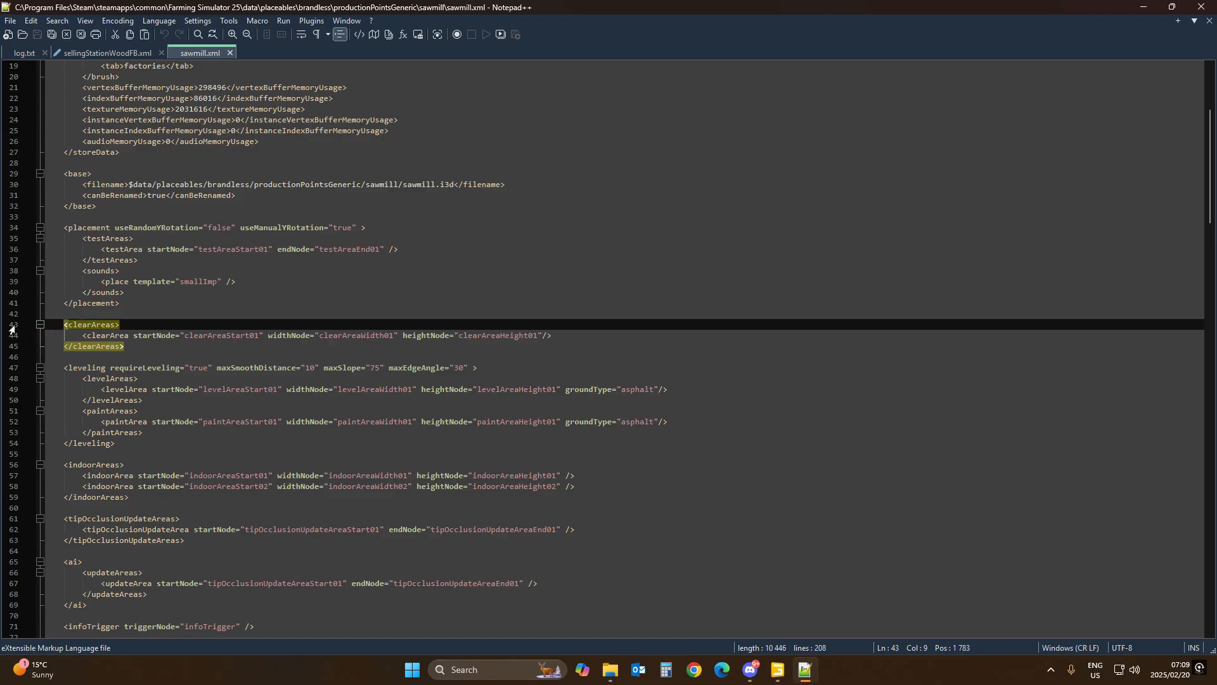
{"action": "left_click_drag", "start_coordinate": [15, 326], "coordinate": [3, 446]}
{"action": "key", "text": "ctrl+c"}
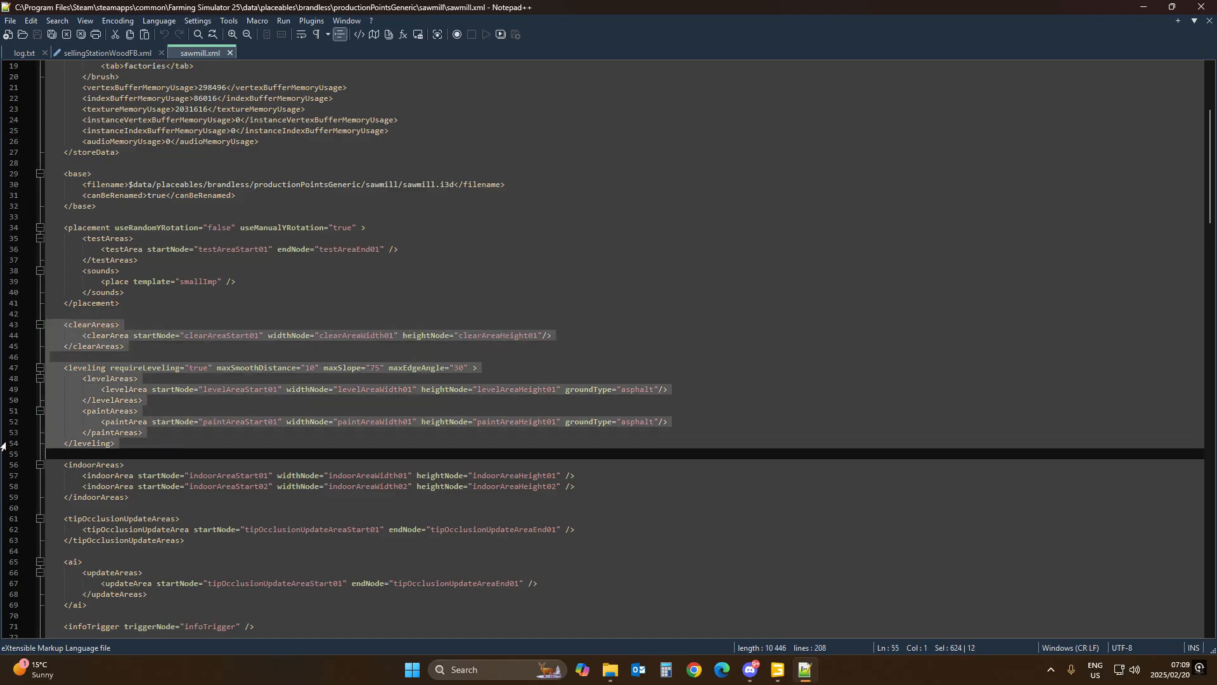
{"action": "left_click", "coordinate": [87, 53]}
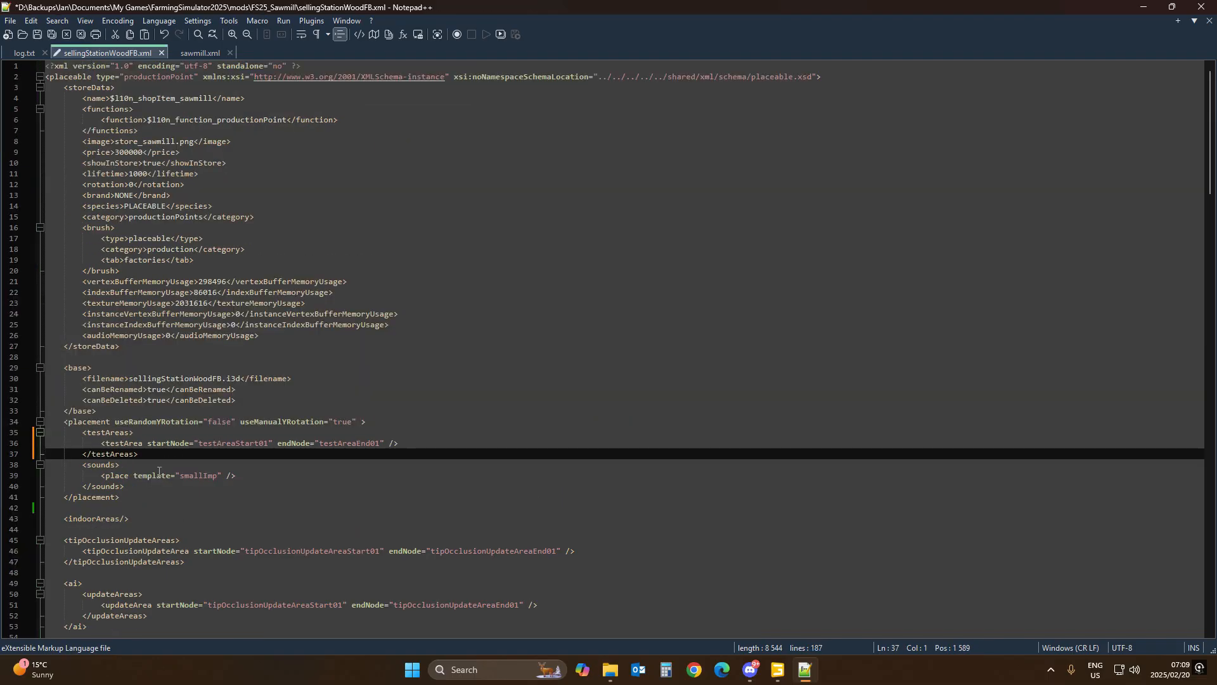
{"action": "left_click", "coordinate": [54, 508]}
{"action": "key", "text": "Return"}
{"action": "key", "text": "Return"}
{"action": "key", "text": "Return"}
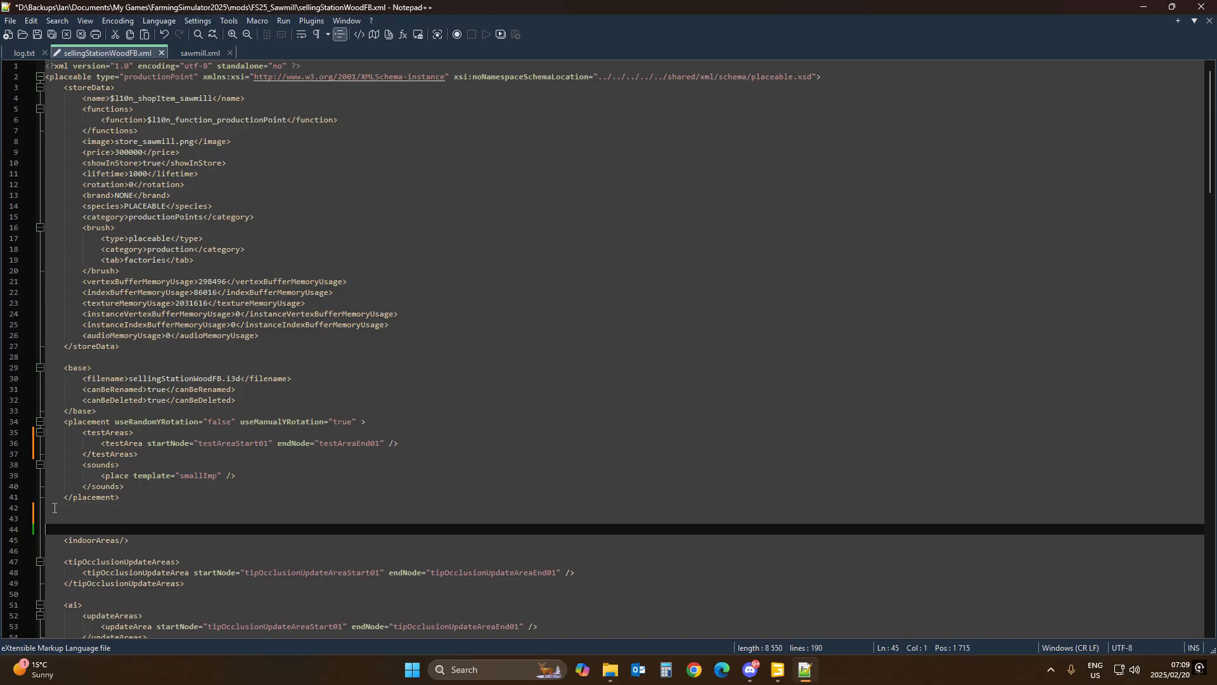
{"action": "key", "text": "Up"}
{"action": "key", "text": "Up"}
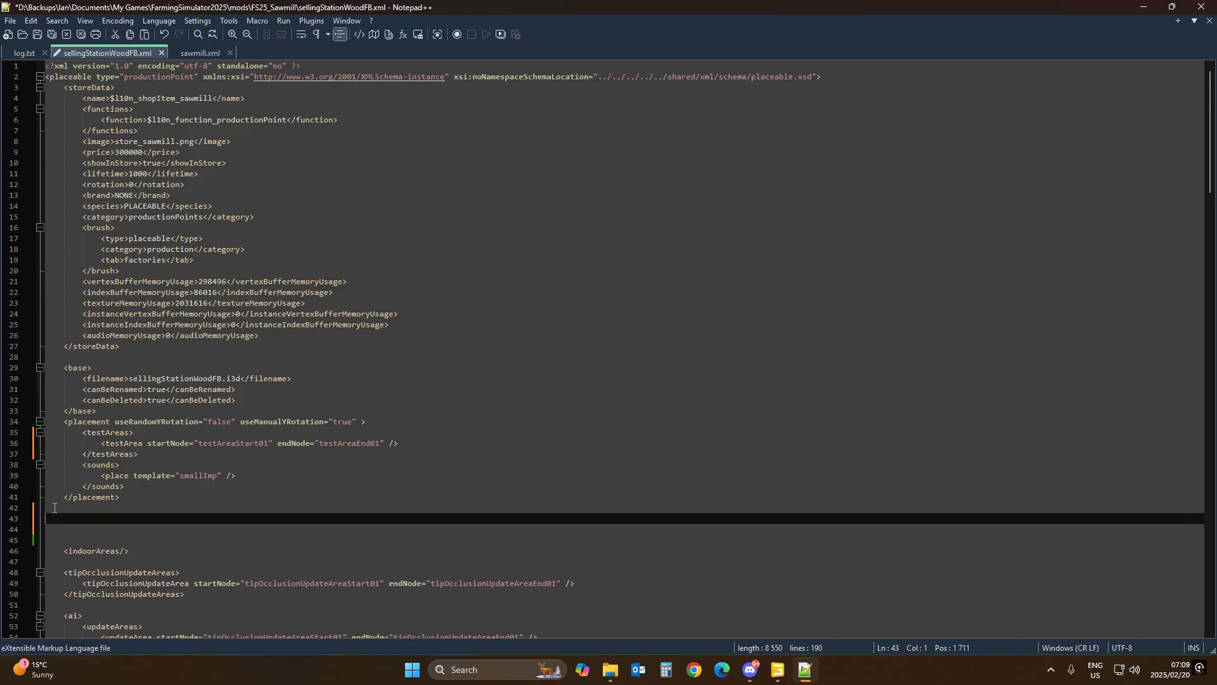
{"action": "key", "text": "ctrl+v"}
{"action": "scroll", "coordinate": [216, 487], "scroll_direction": "down", "scroll_amount": 3}
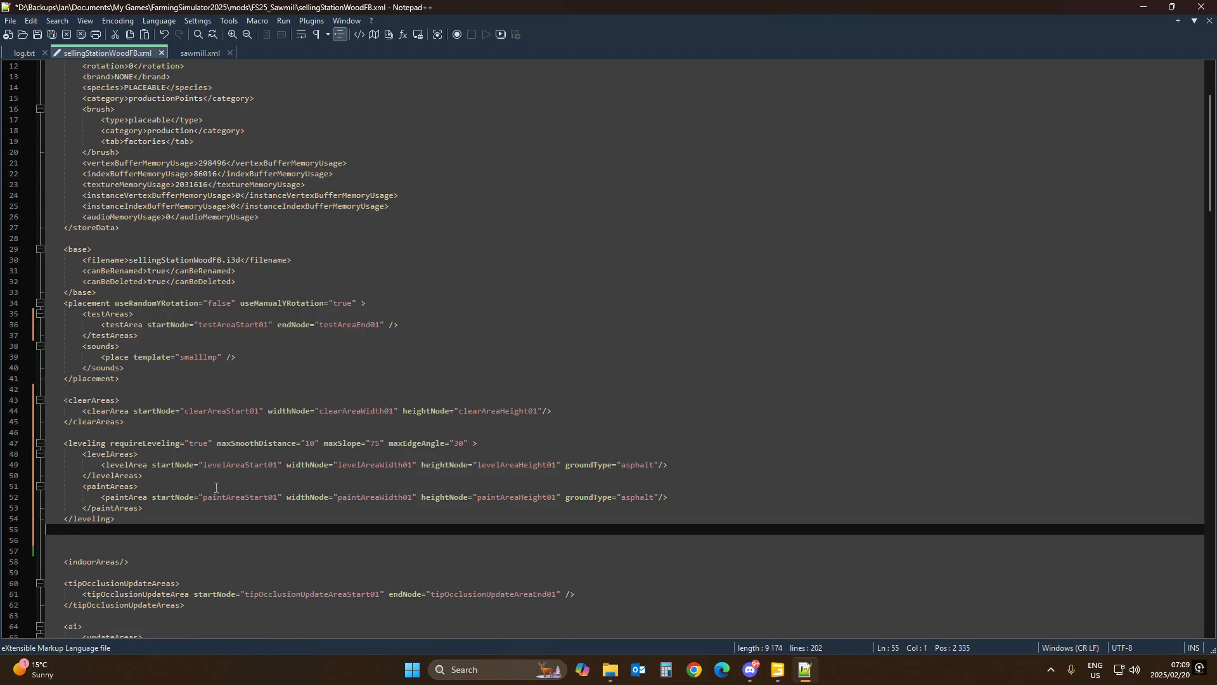
Step: Review the pasted testArea, clearArea and leveling entries in sellingStationWoodFB.xml
{"action": "left_click", "coordinate": [77, 399]}
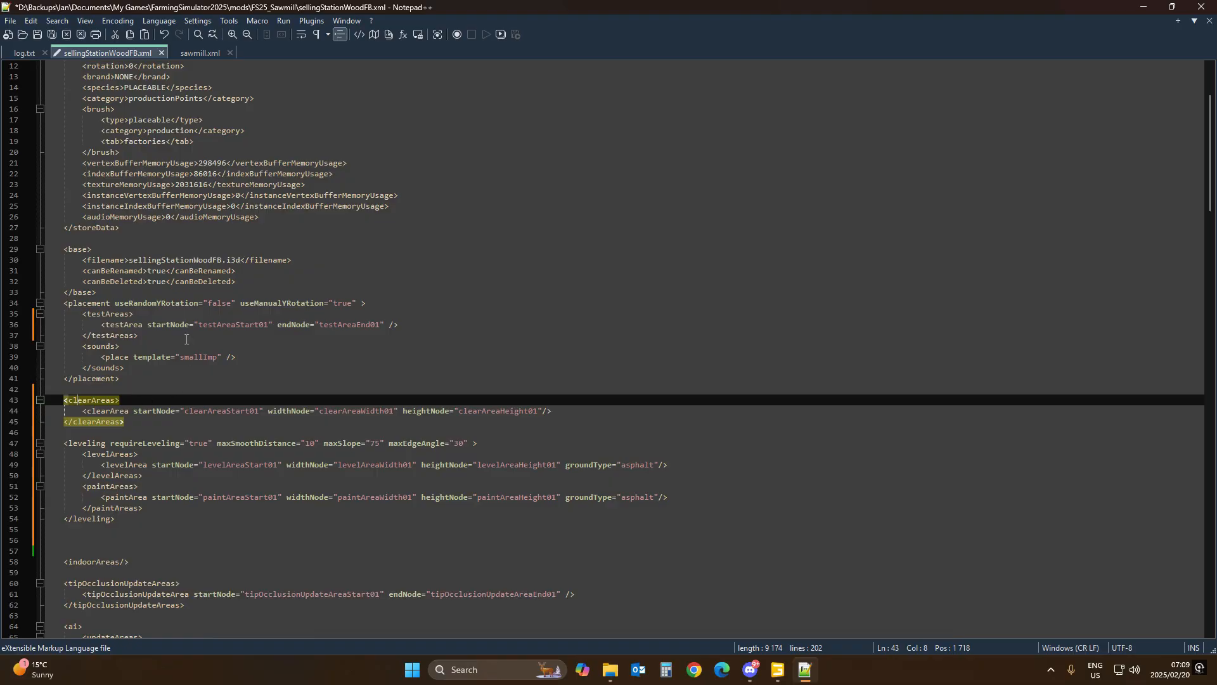
{"action": "left_click", "coordinate": [215, 325]}
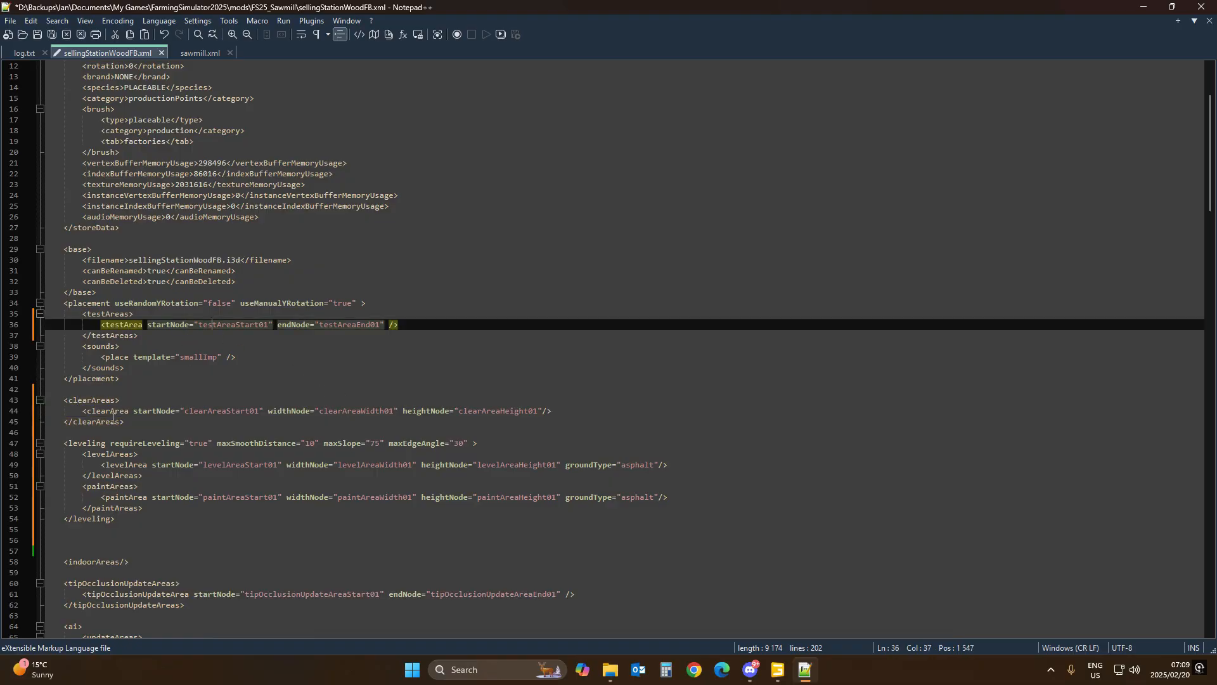
{"action": "left_click", "coordinate": [218, 412]}
{"action": "left_click", "coordinate": [347, 412]}
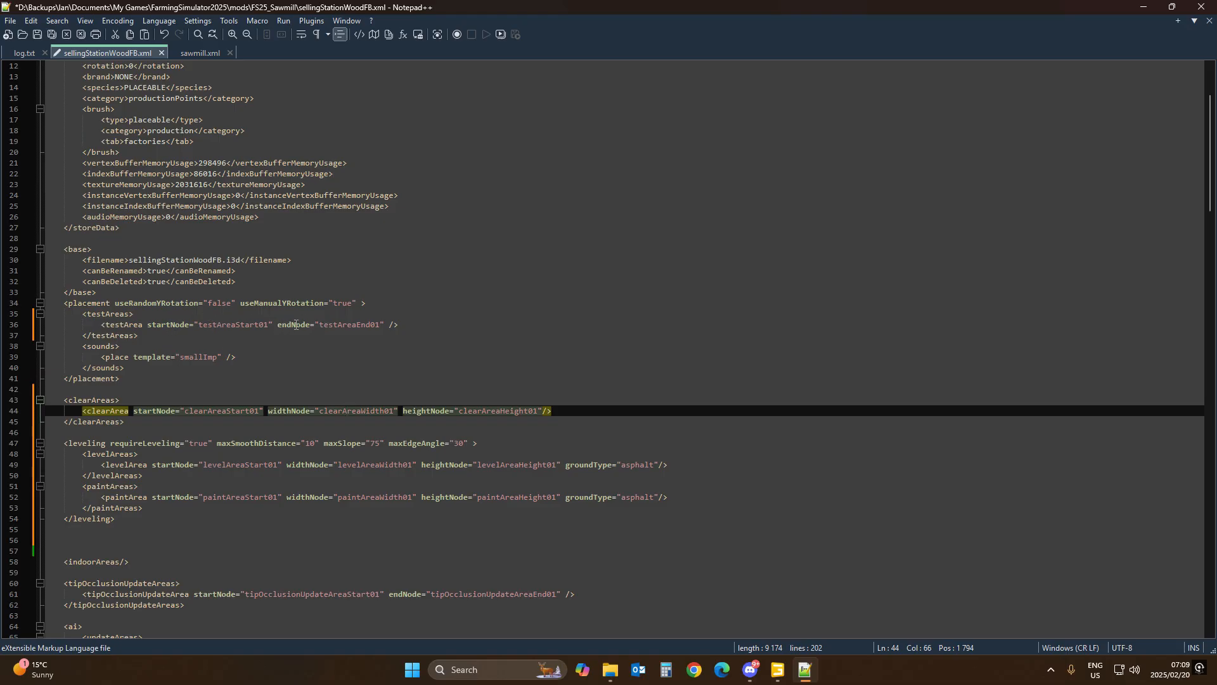
{"action": "scroll", "coordinate": [246, 442], "scroll_direction": "down", "scroll_amount": 2}
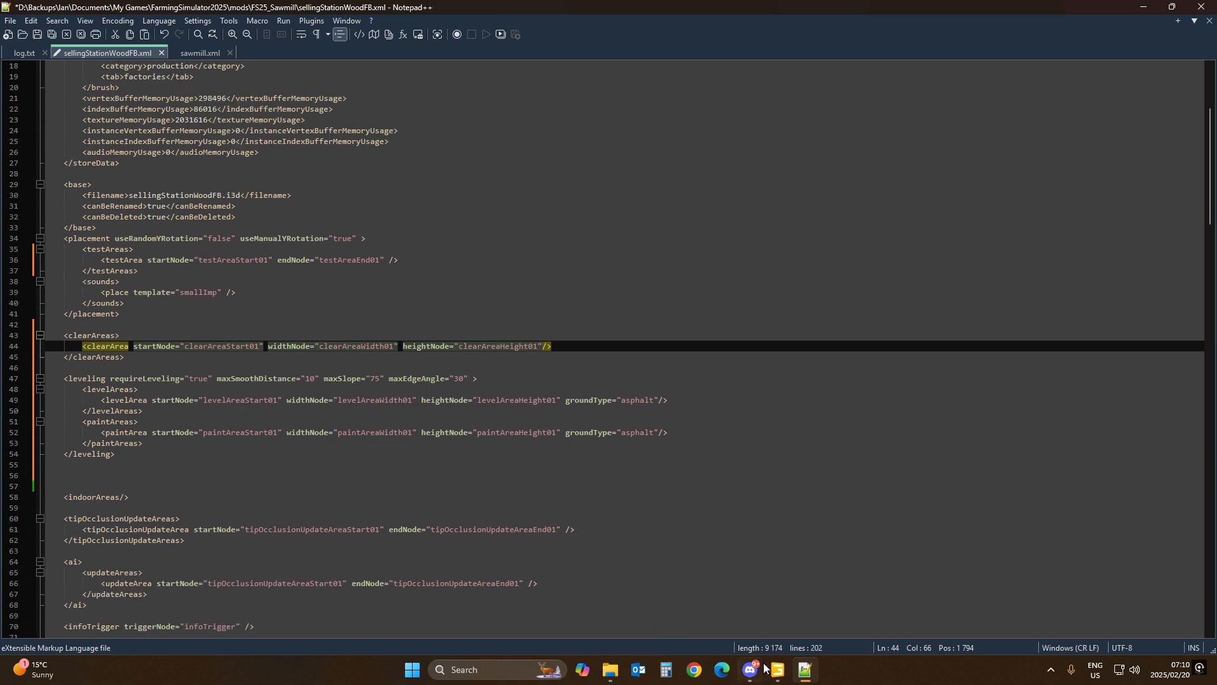
{"action": "mouse_move", "coordinate": [775, 673]}
{"action": "left_click", "coordinate": [87, 336]}
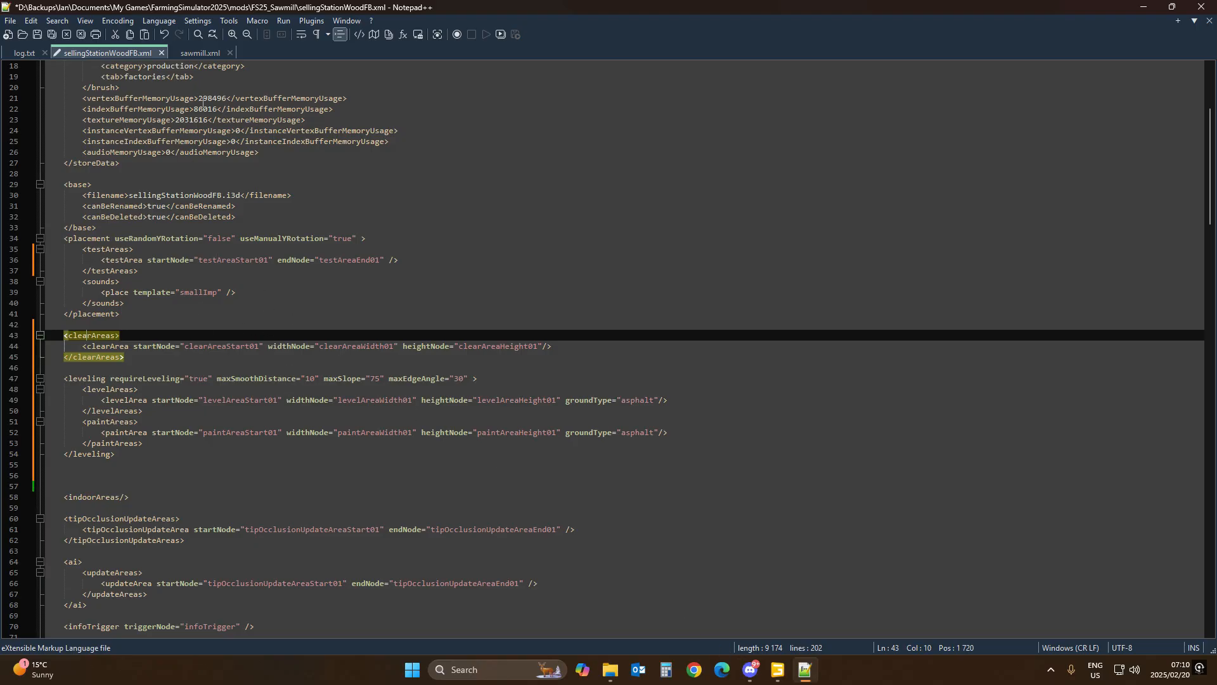
Step: Copy the clearArea and levelArea i3dMapping lines from sawmill.xml to the end of the mod's i3dMappings section
{"action": "left_click", "coordinate": [201, 52]}
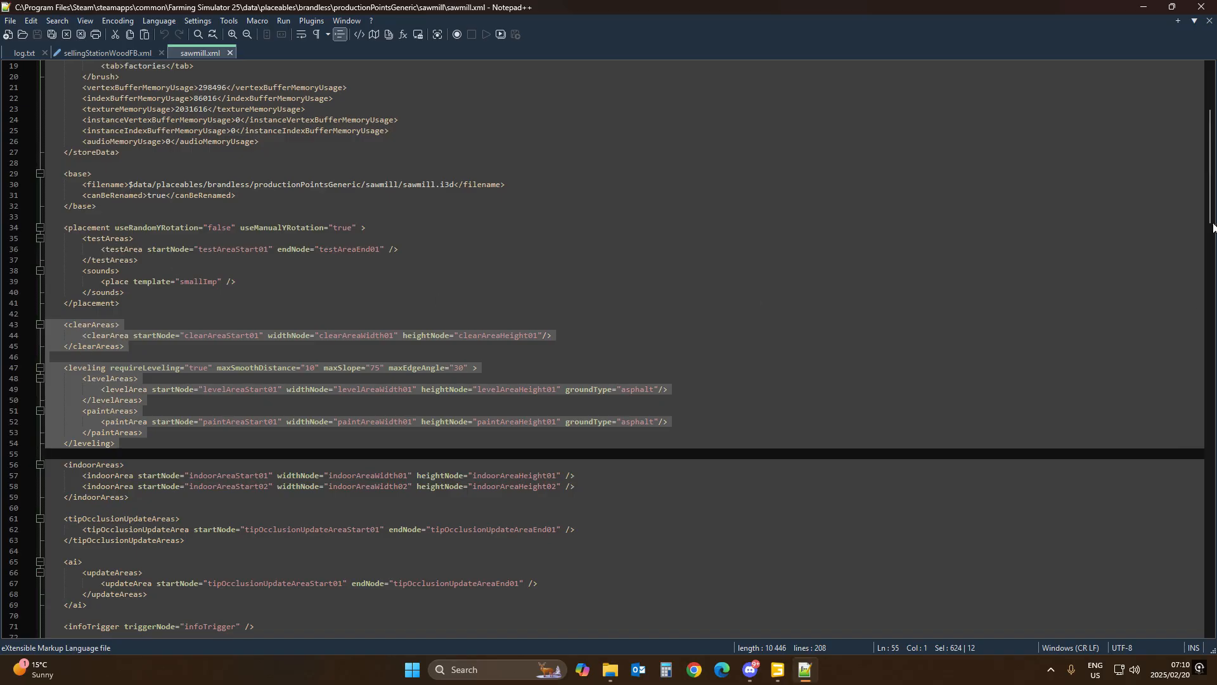
{"action": "left_click_drag", "start_coordinate": [1213, 227], "coordinate": [1213, 336]}
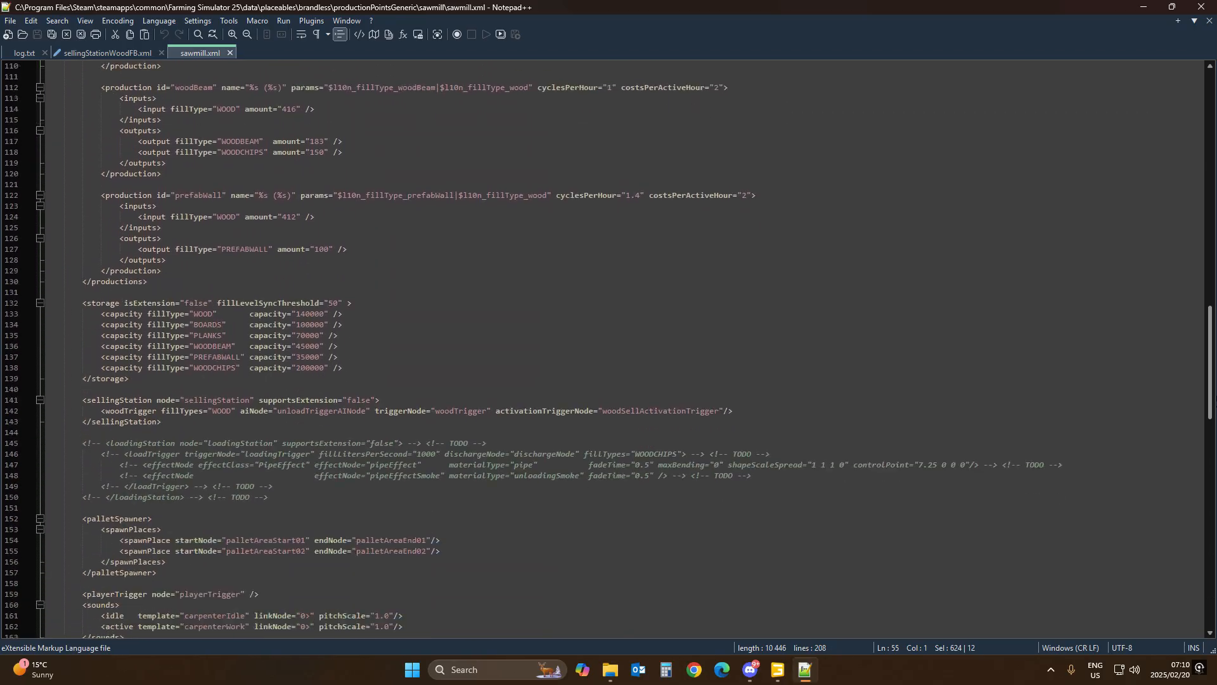
{"action": "scroll", "coordinate": [142, 107], "scroll_direction": "down", "scroll_amount": 17}
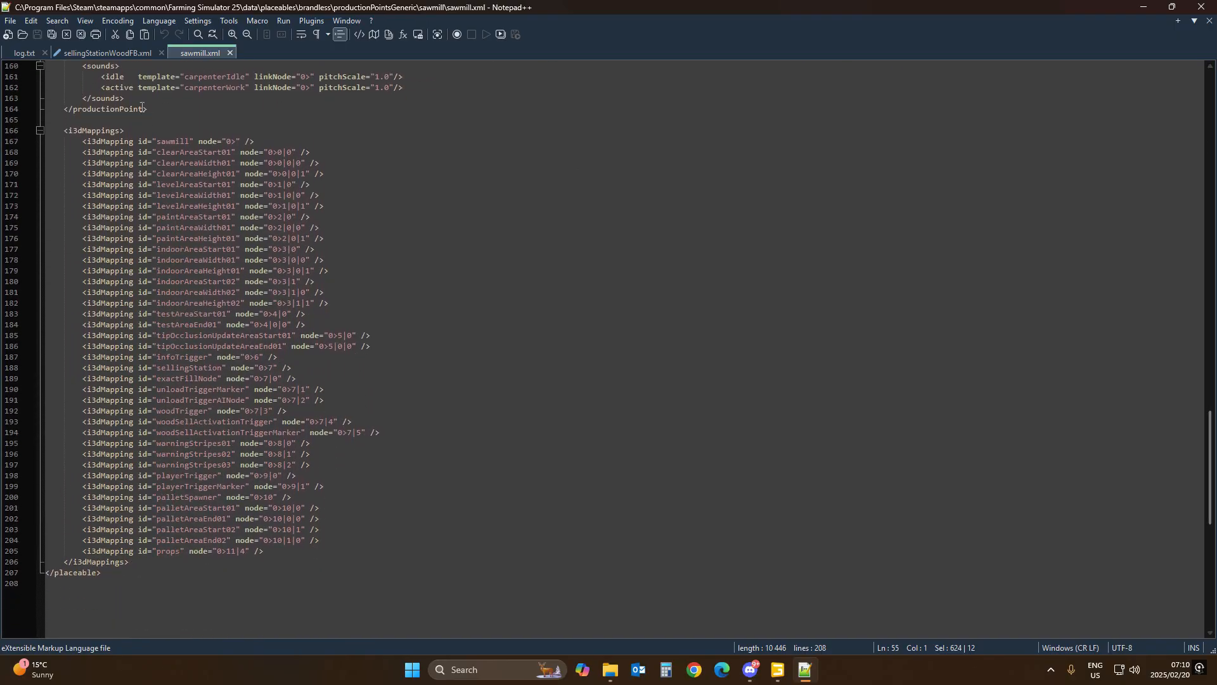
{"action": "left_click", "coordinate": [109, 154]}
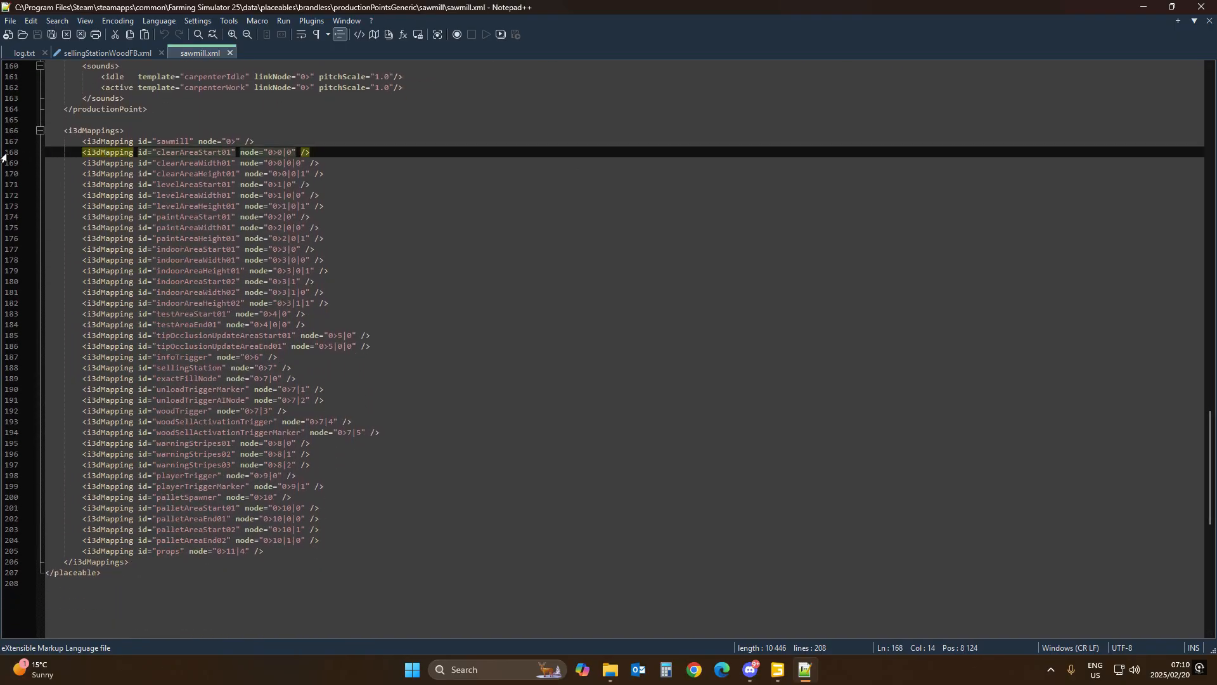
{"action": "left_click", "coordinate": [10, 156]}
{"action": "left_click_drag", "start_coordinate": [8, 163], "coordinate": [4, 209]}
{"action": "key", "text": "ctrl+c"}
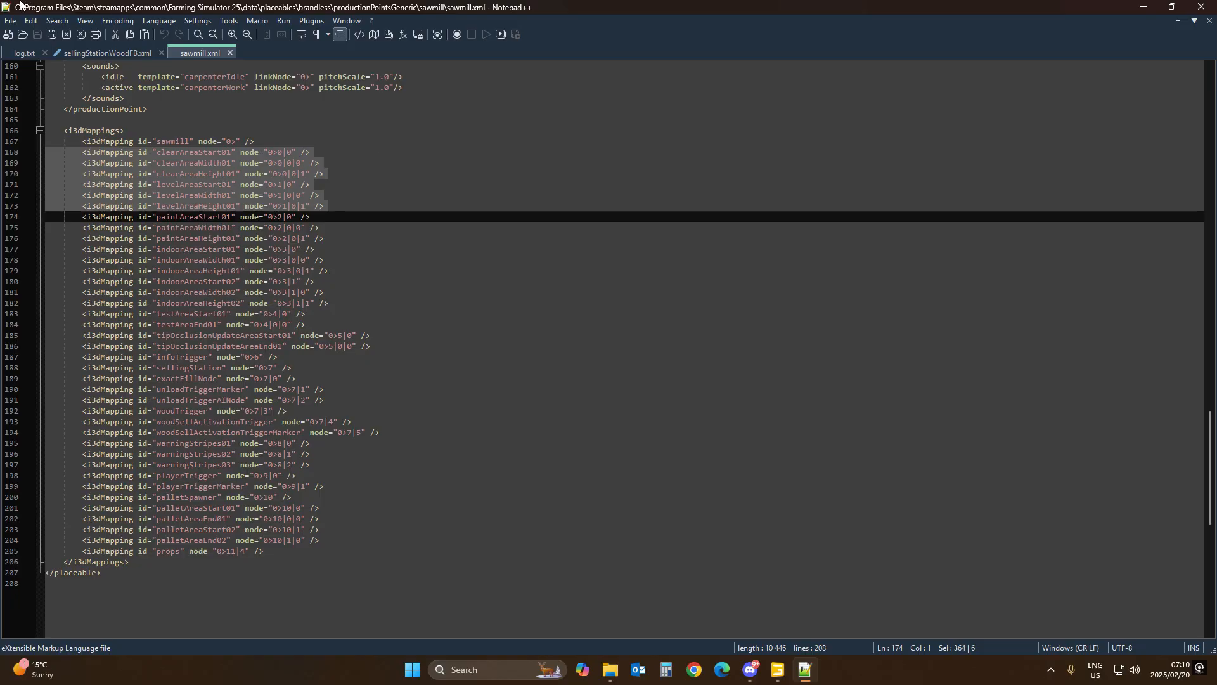
{"action": "left_click", "coordinate": [102, 53]}
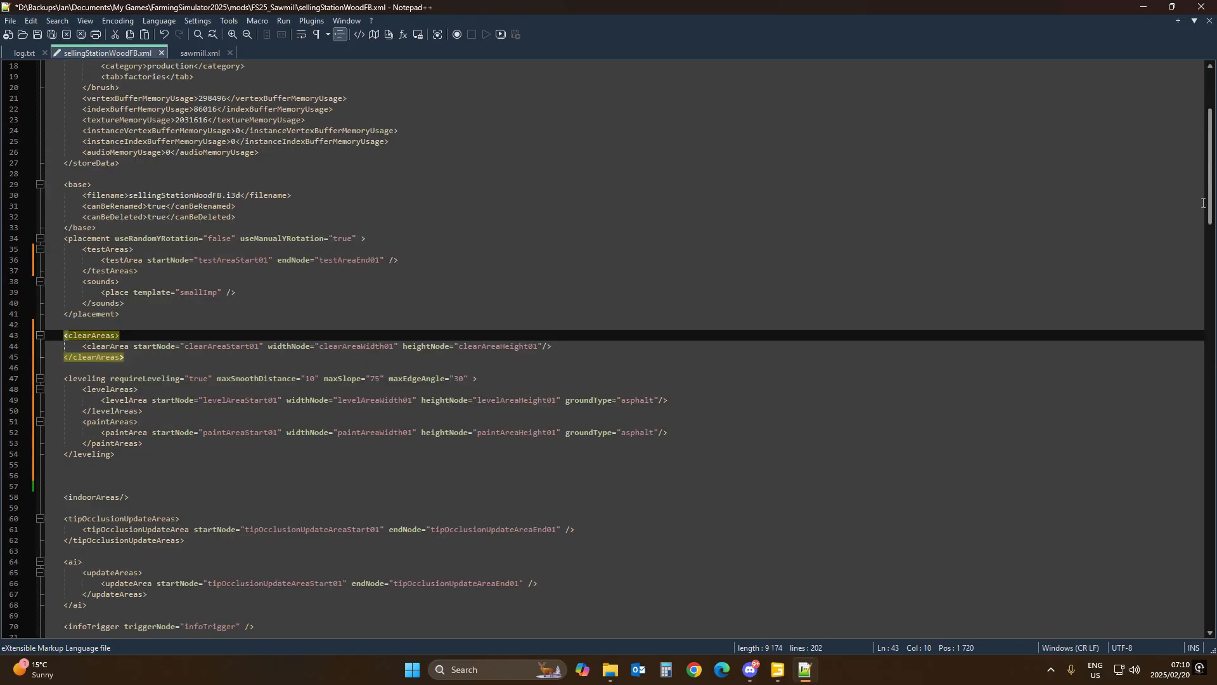
{"action": "left_click_drag", "start_coordinate": [1209, 190], "coordinate": [1206, 500]}
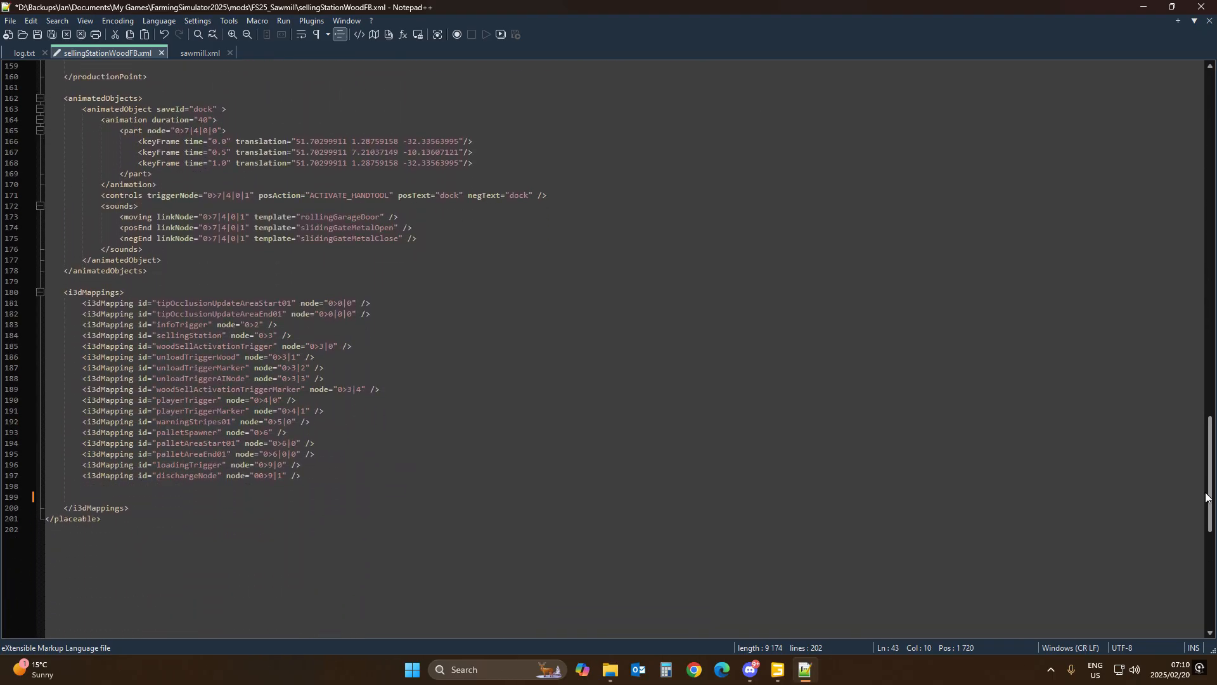
{"action": "left_click", "coordinate": [66, 486]}
{"action": "key", "text": "Return"}
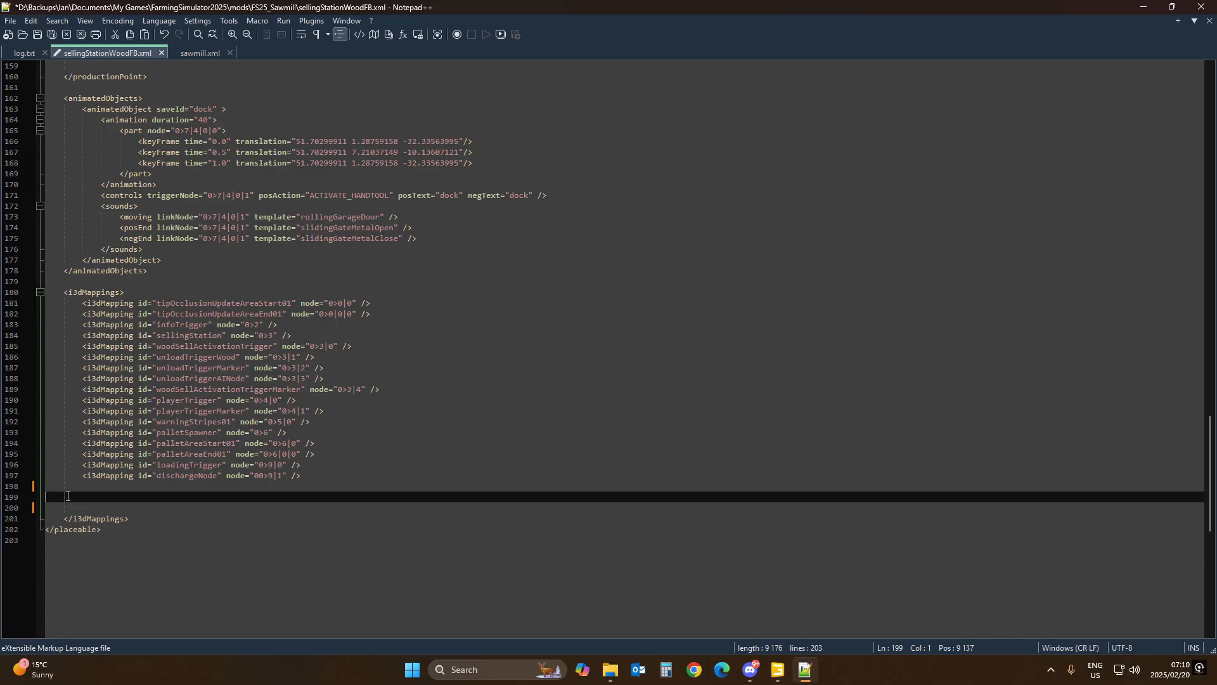
{"action": "key", "text": "ctrl+v"}
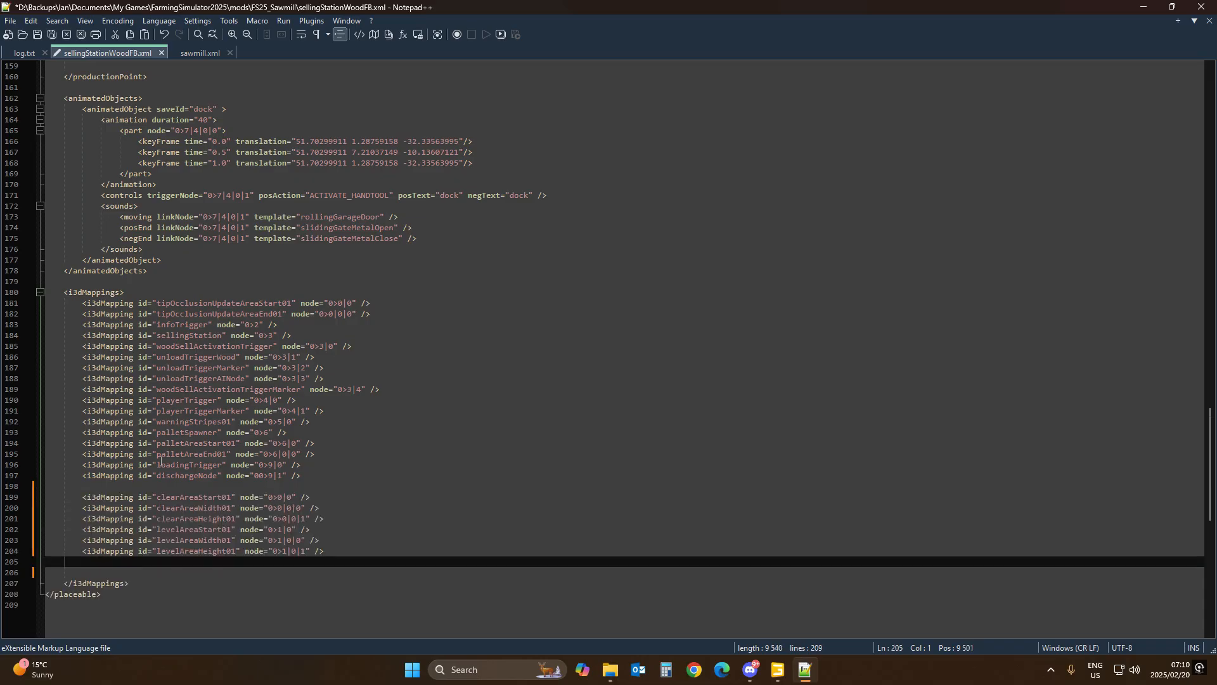
Step: Copy the testAreaStart01 and testAreaEnd01 i3dMapping lines from sawmill.xml to the end of the mod's i3dMappings section
{"action": "left_click", "coordinate": [200, 52]}
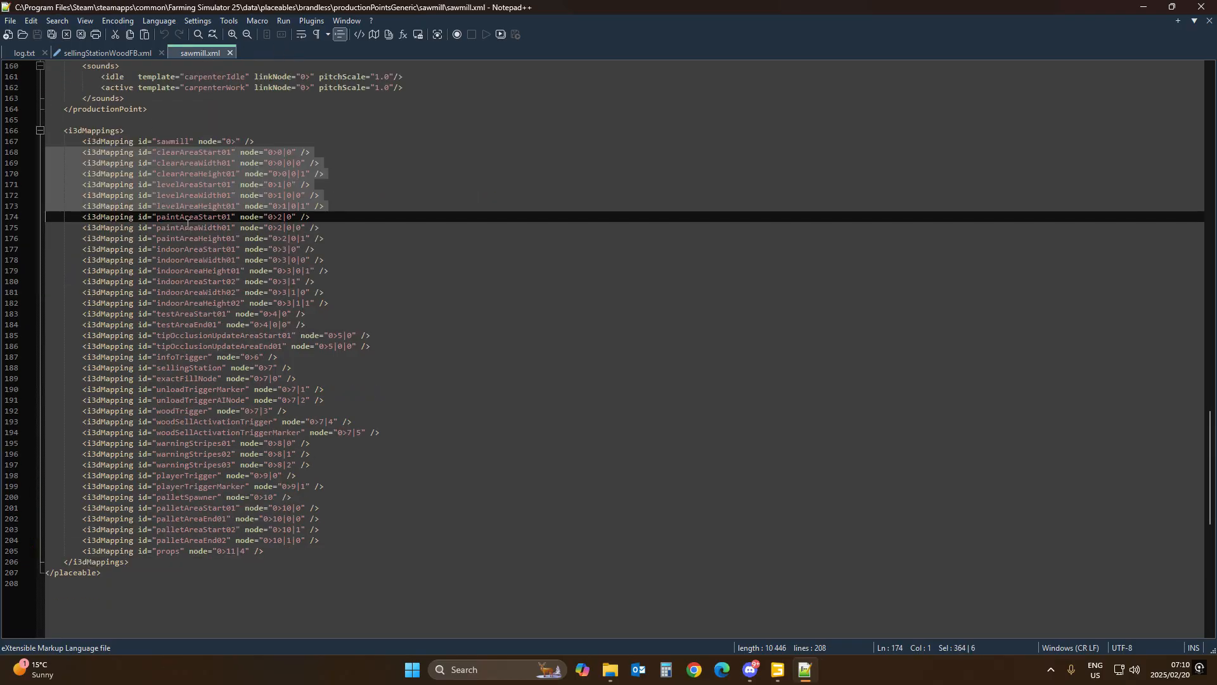
{"action": "left_click", "coordinate": [180, 313]}
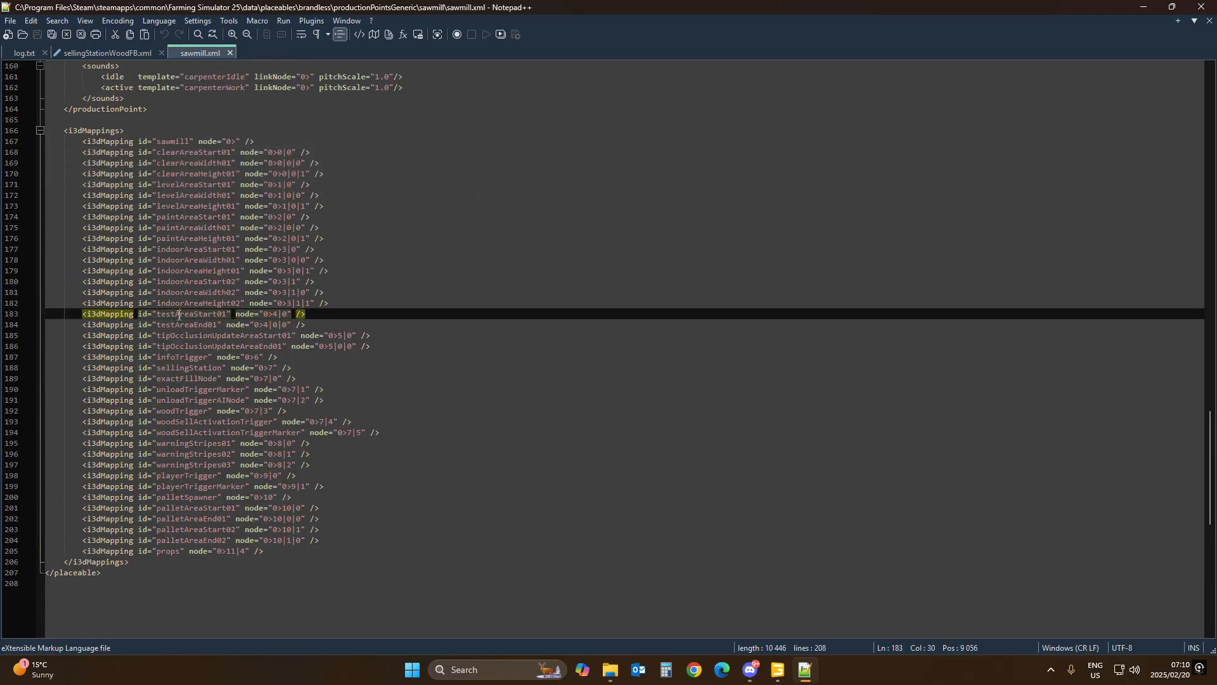
{"action": "left_click_drag", "start_coordinate": [8, 318], "coordinate": [6, 328]}
{"action": "key", "text": "ctrl+c"}
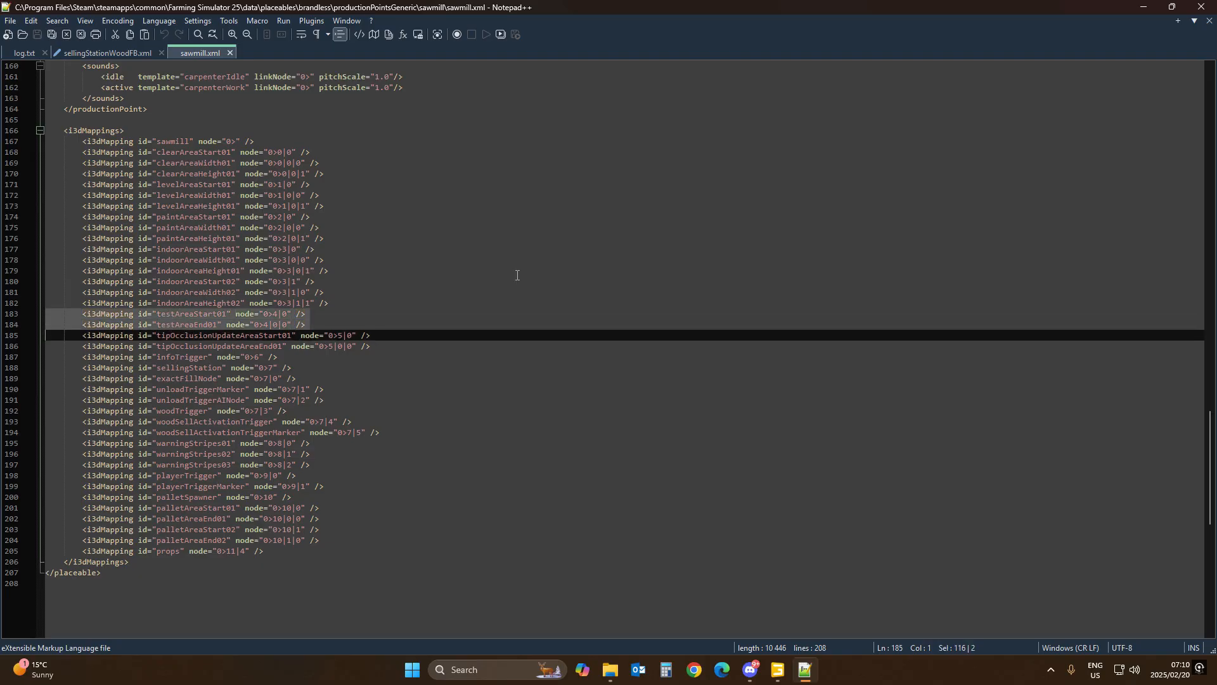
{"action": "left_click", "coordinate": [103, 52]}
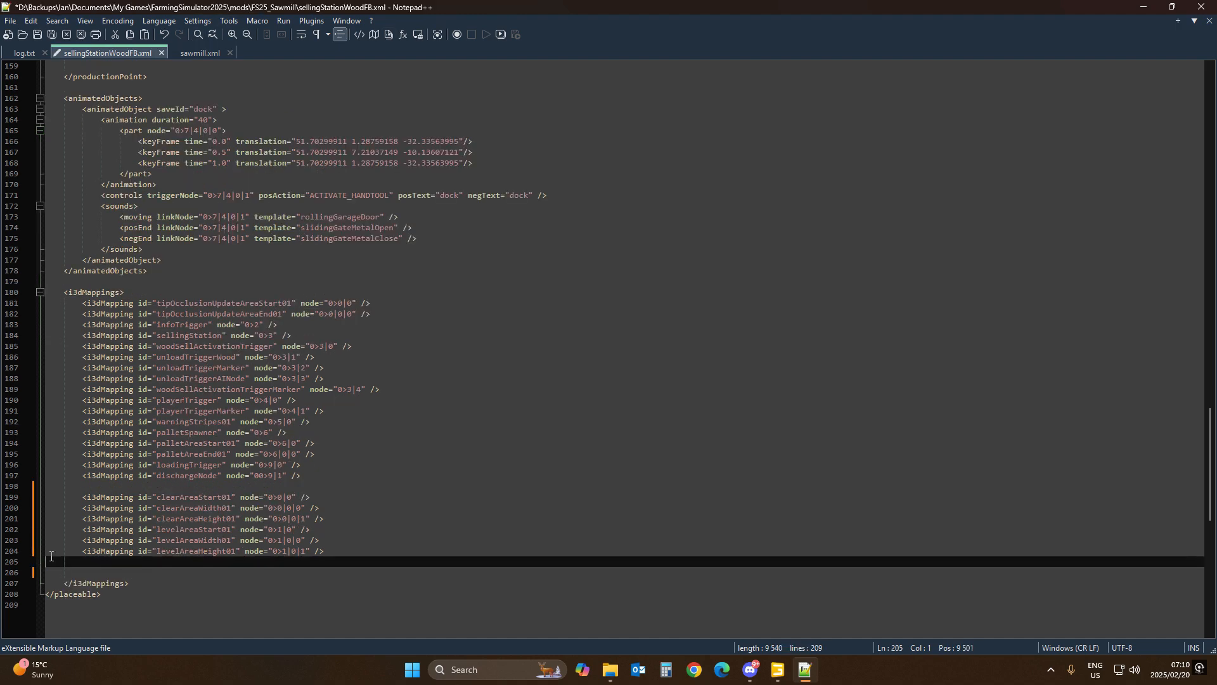
{"action": "key", "text": "ctrl+v"}
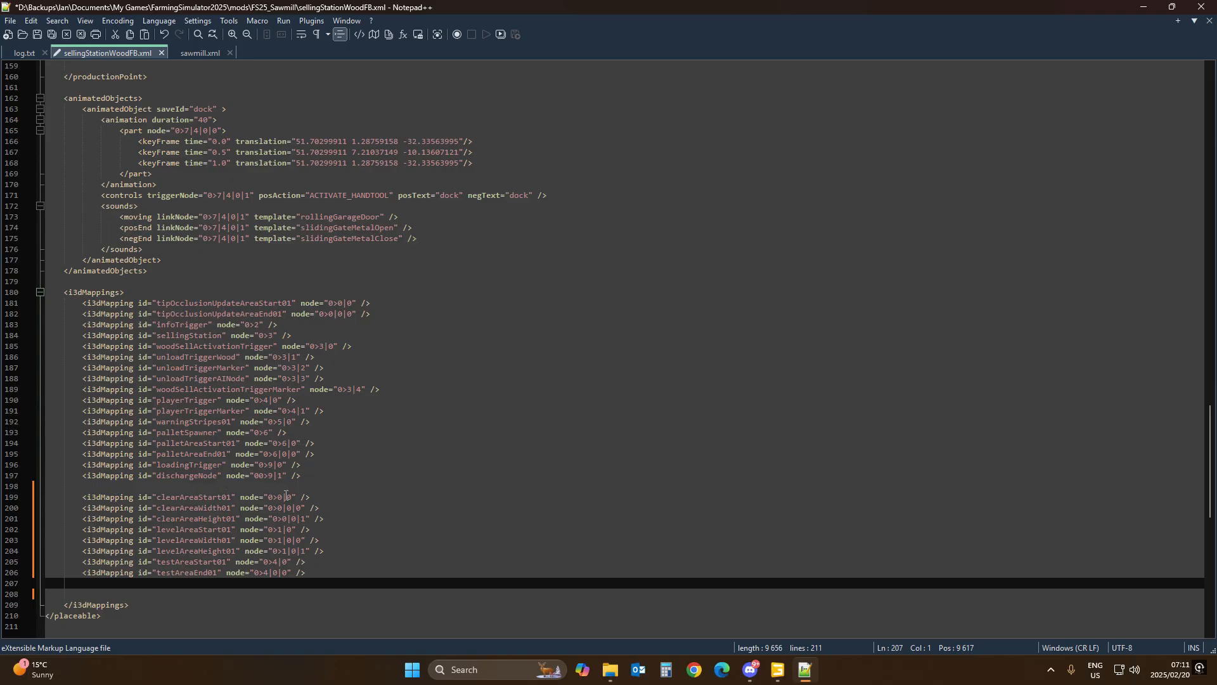
Step: Review where clearAreaStart01 is referenced in sellingStationWoodFB.xml, comparing the placement areas with the i3dMappings
{"action": "left_click", "coordinate": [206, 497]}
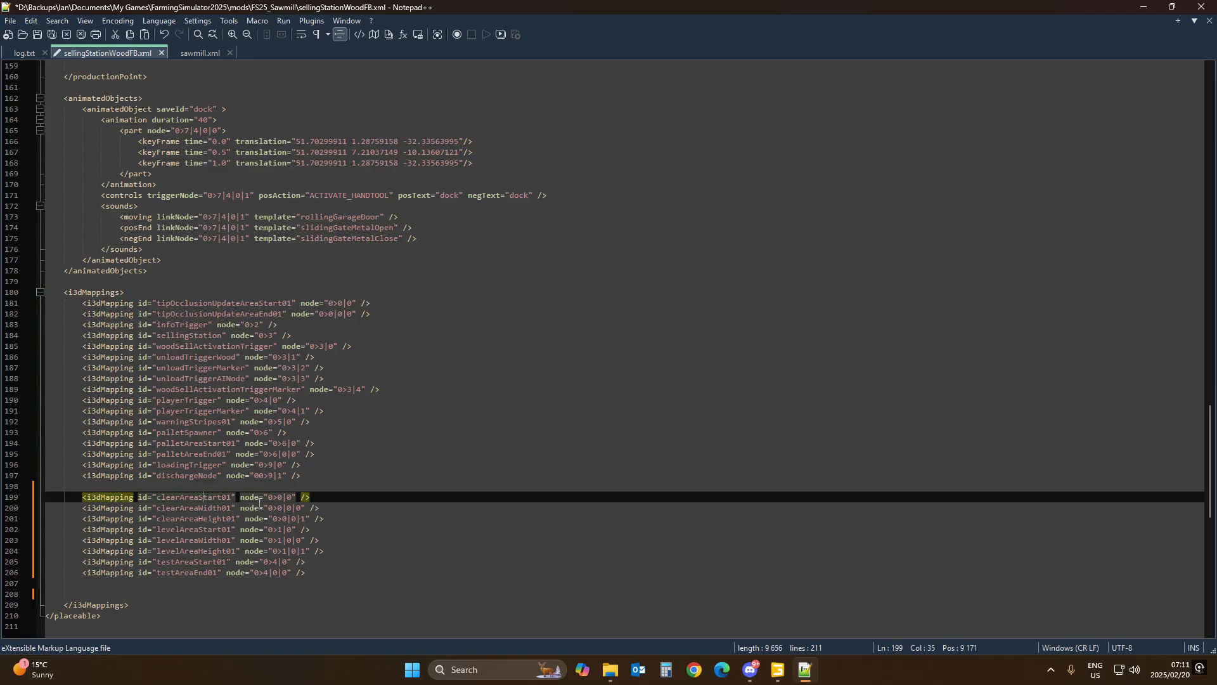
{"action": "double_click", "coordinate": [170, 496]}
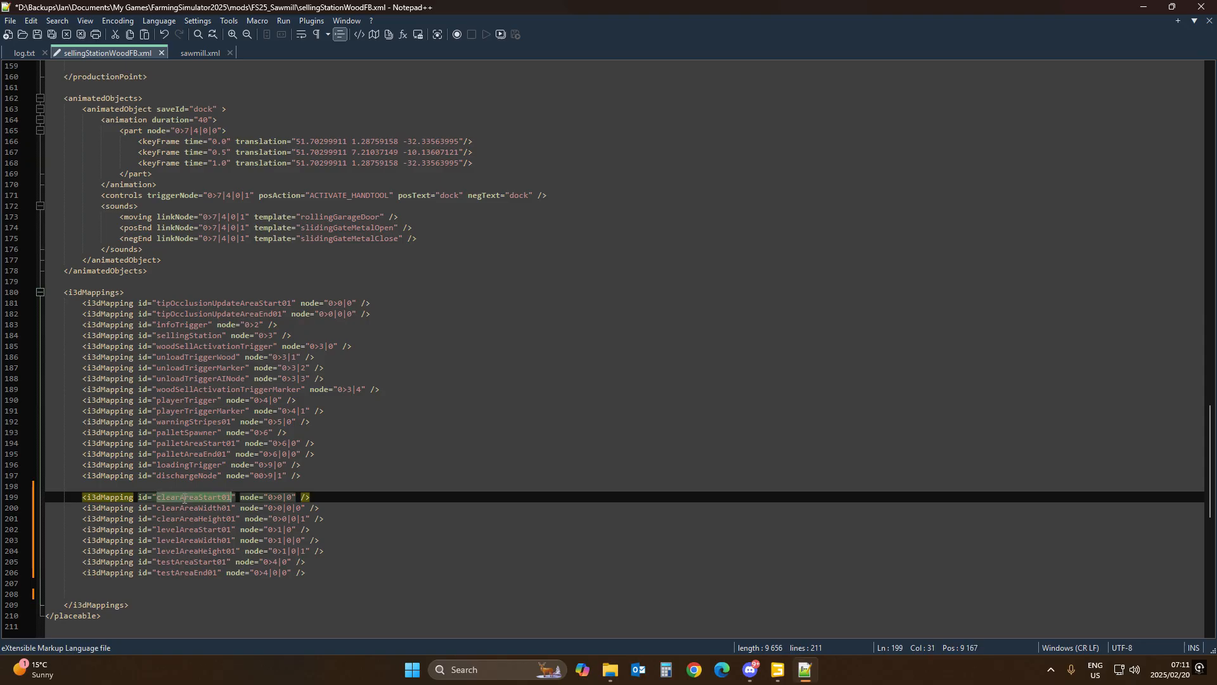
{"action": "left_click", "coordinate": [181, 497]}
{"action": "double_click", "coordinate": [181, 497]}
{"action": "scroll", "coordinate": [181, 497], "scroll_direction": "up", "scroll_amount": 3}
{"action": "left_click_drag", "start_coordinate": [1210, 423], "coordinate": [1206, 157]}
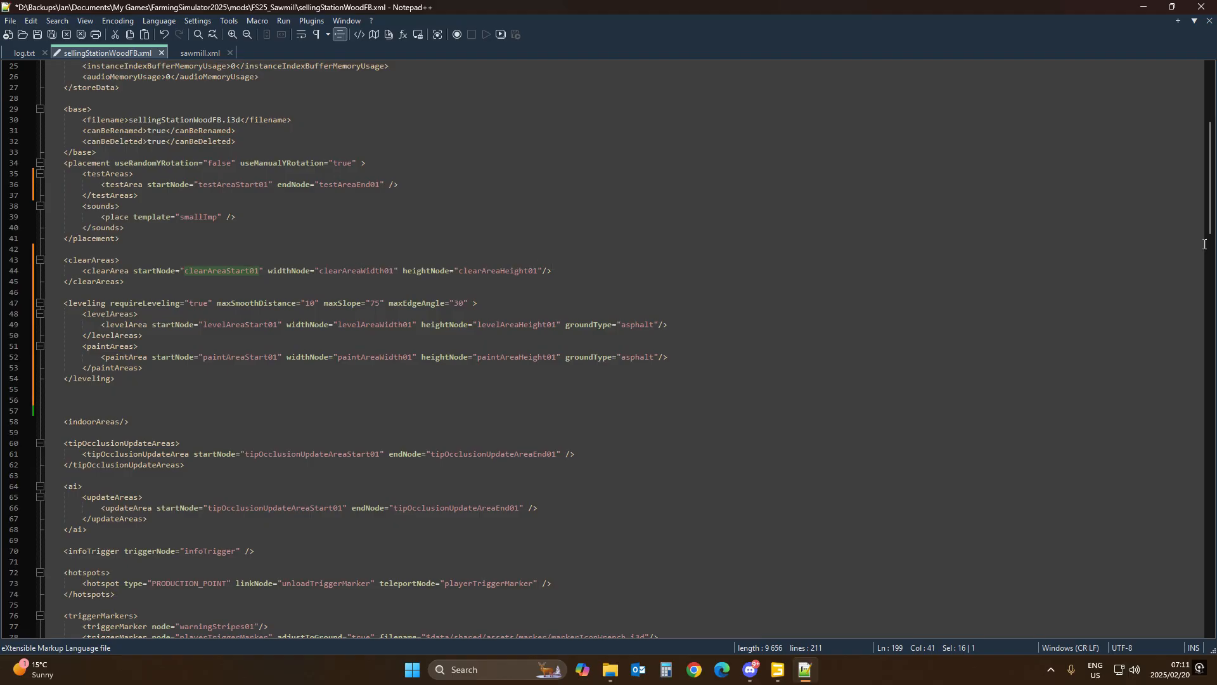
{"action": "left_click_drag", "start_coordinate": [1208, 232], "coordinate": [1208, 518]}
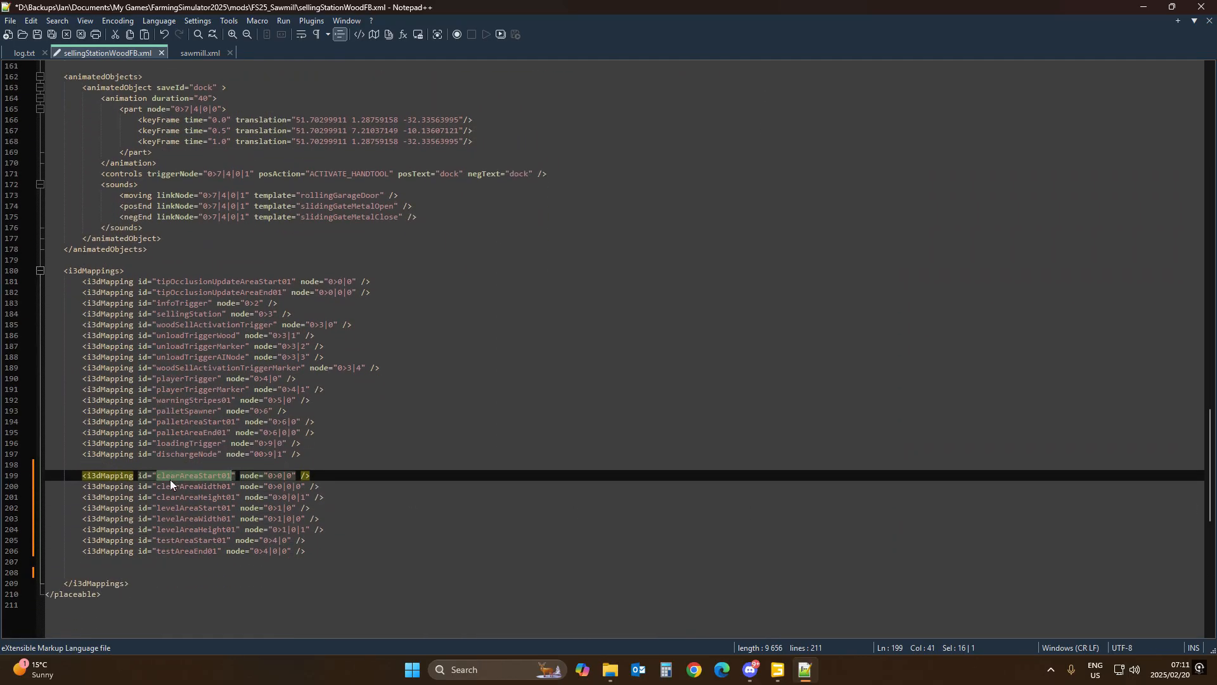
{"action": "mouse_move", "coordinate": [782, 680]}
Step: Copy clearAreaStart01's index path from the GIANTS Editor and set its i3dMapping node to 0>11|0
{"action": "left_click", "coordinate": [778, 670]}
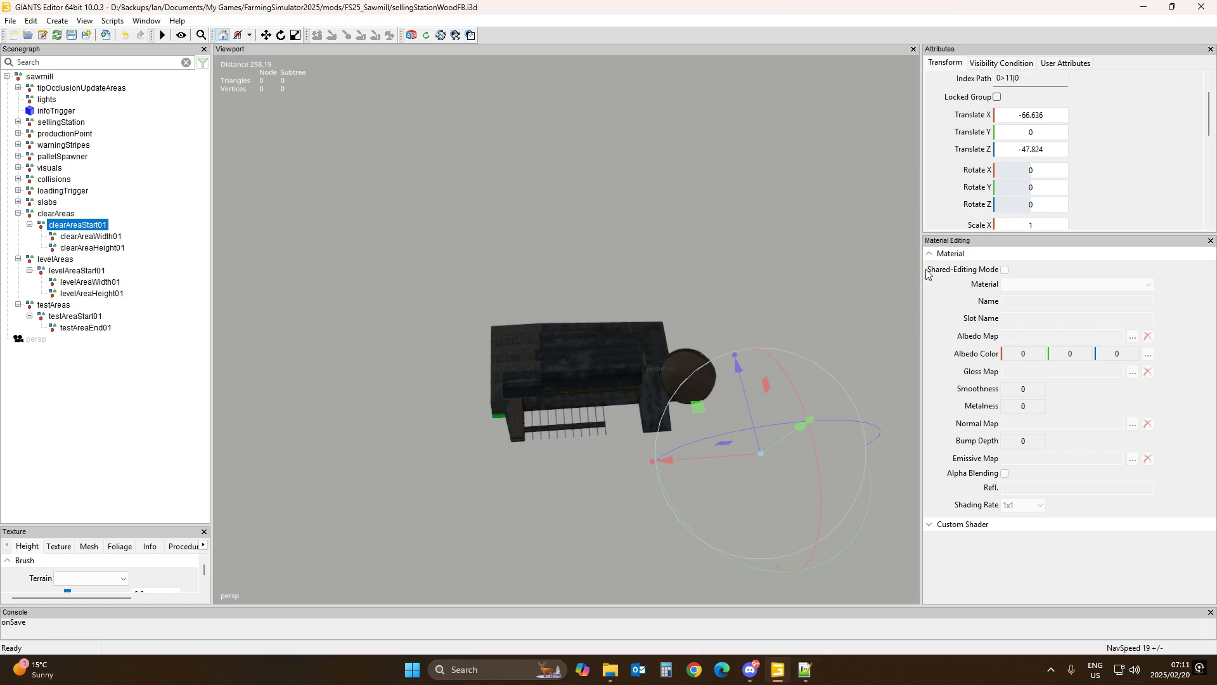
{"action": "left_click_drag", "start_coordinate": [1123, 233], "coordinate": [1124, 533]}
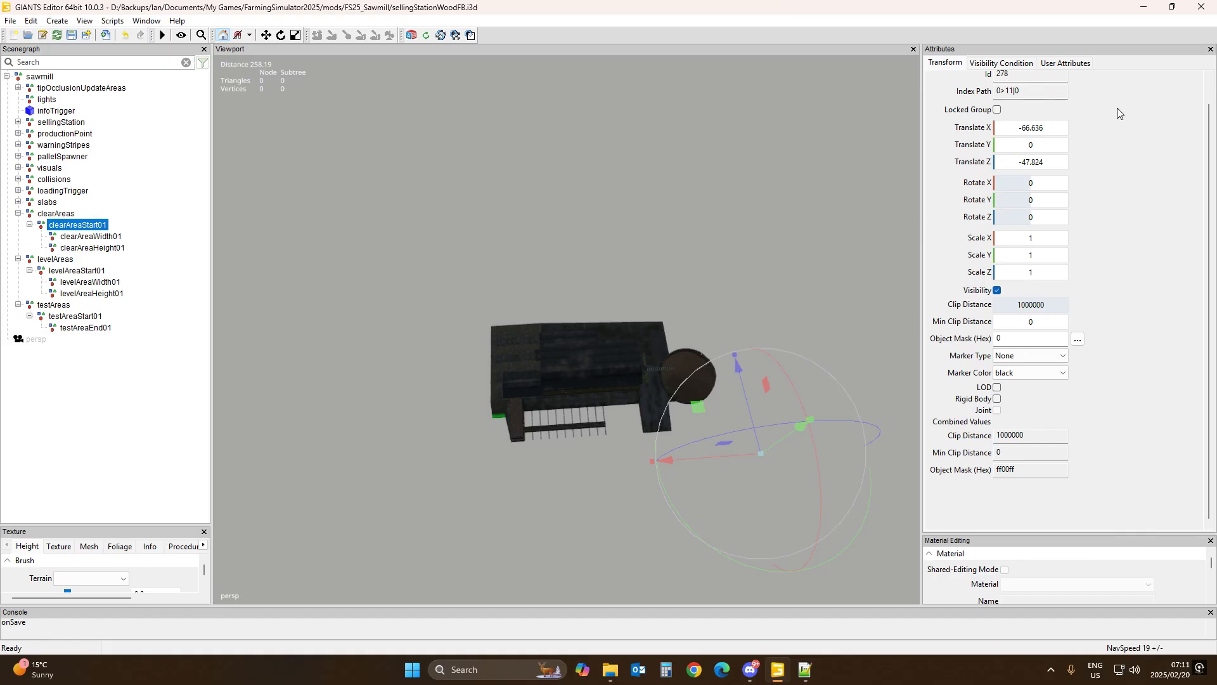
{"action": "scroll", "coordinate": [1121, 114], "scroll_direction": "up", "scroll_amount": 1}
{"action": "left_click_drag", "start_coordinate": [1033, 119], "coordinate": [975, 123]}
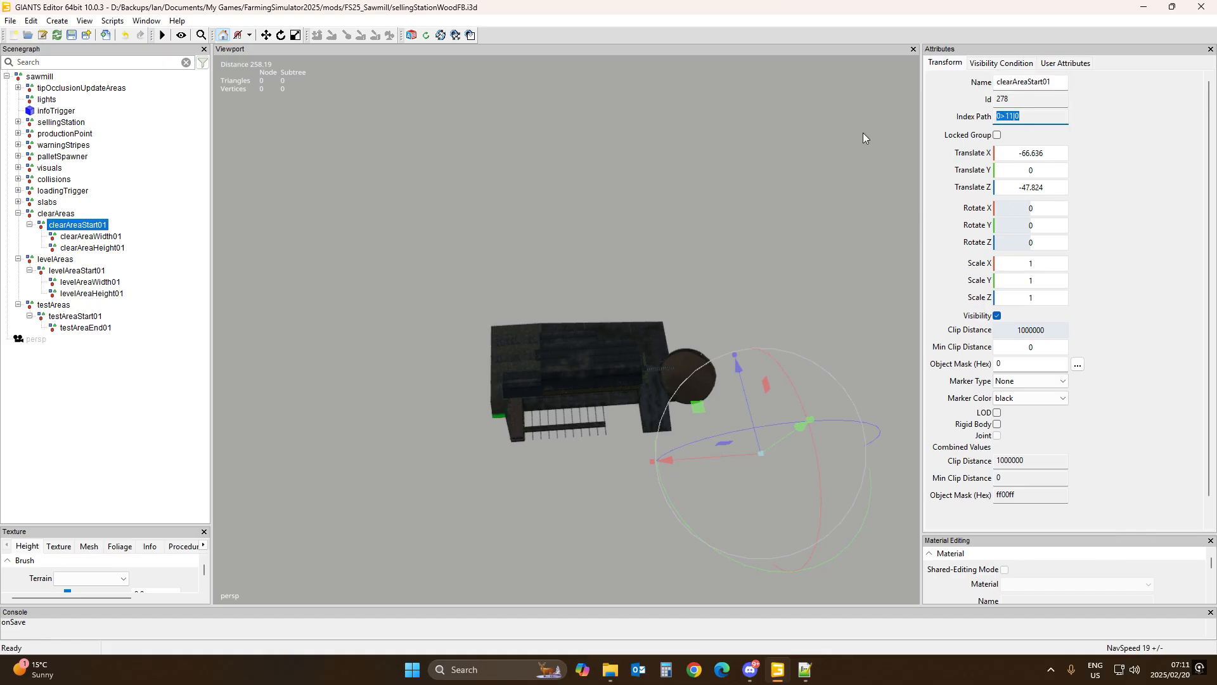
{"action": "left_click", "coordinate": [805, 669]}
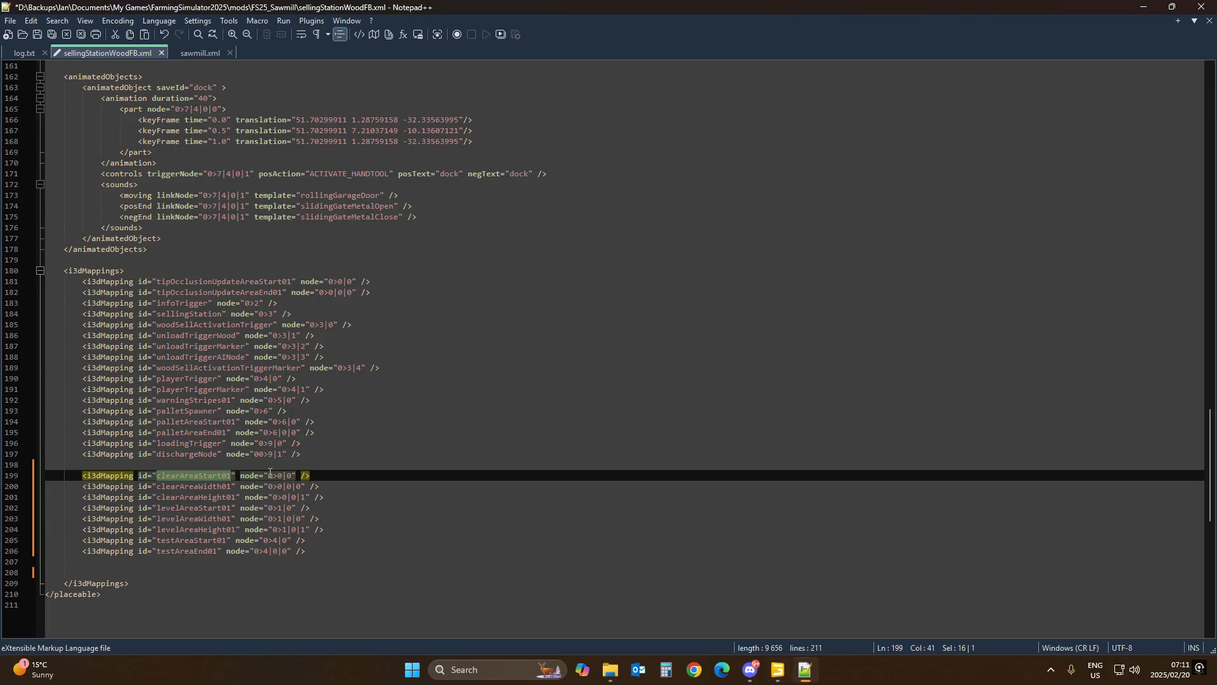
{"action": "left_click_drag", "start_coordinate": [268, 476], "coordinate": [294, 475]}
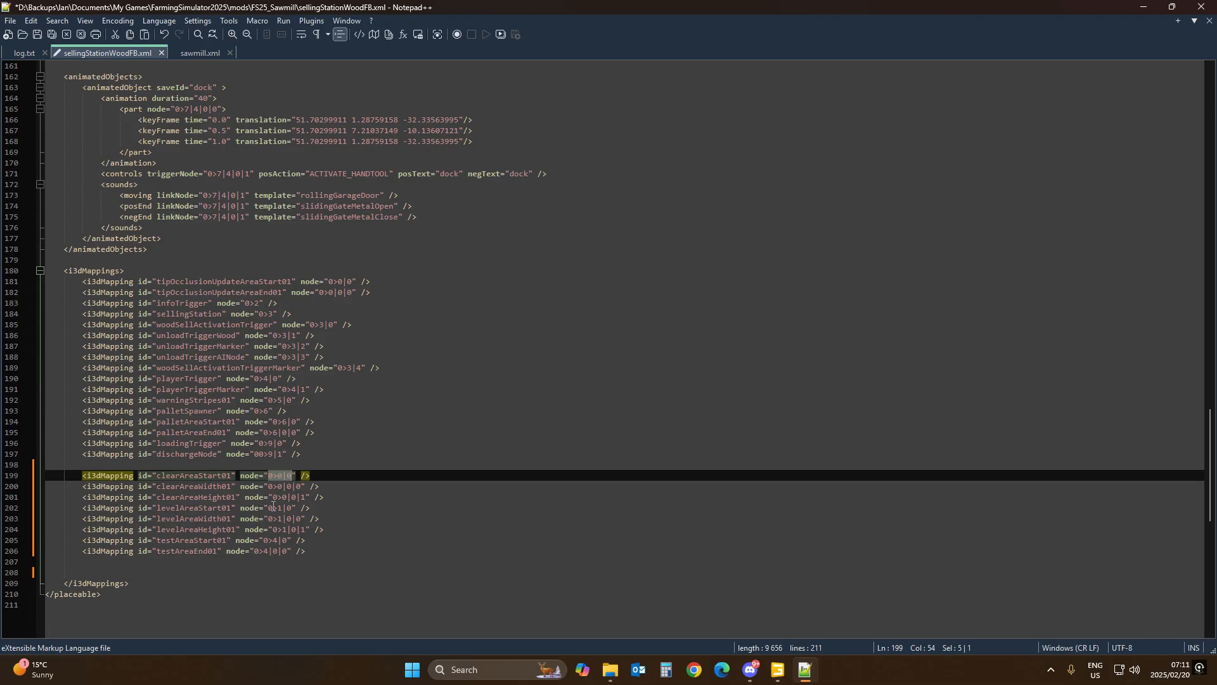
{"action": "type", "text": "0>11|0"}
Step: Copy clearAreaWidth01's index path from the editor and set its i3dMapping node to 0>11|0|0
{"action": "left_click", "coordinate": [777, 670]}
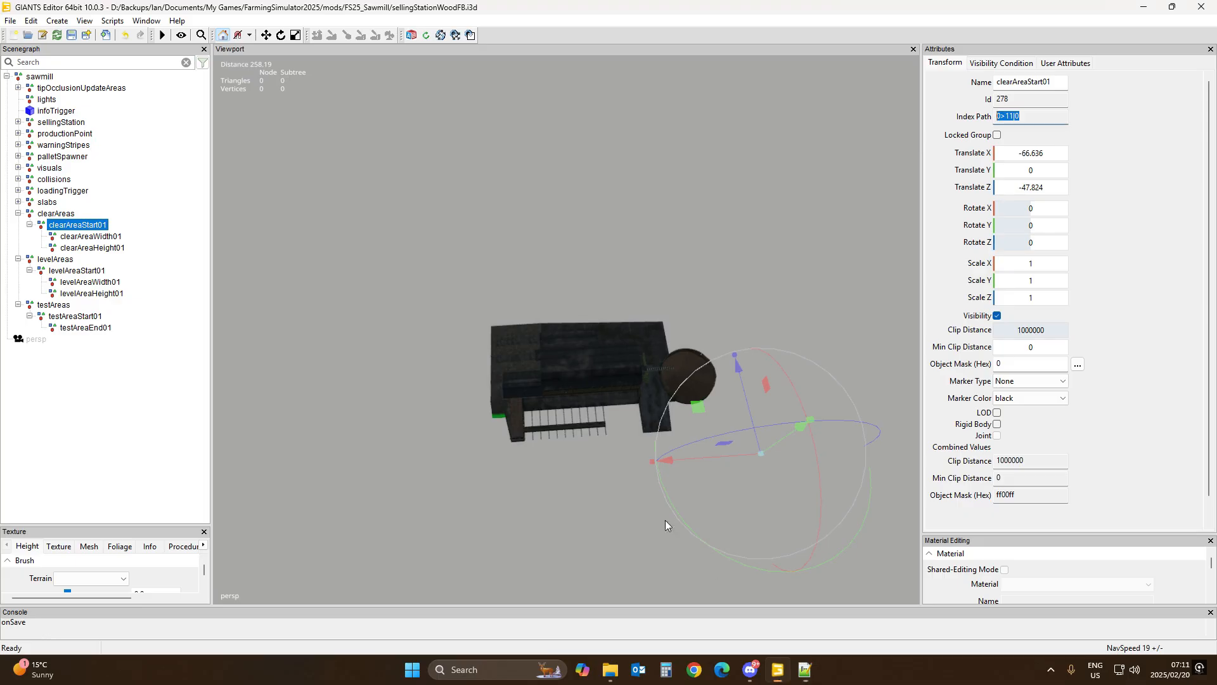
{"action": "left_click", "coordinate": [91, 236]}
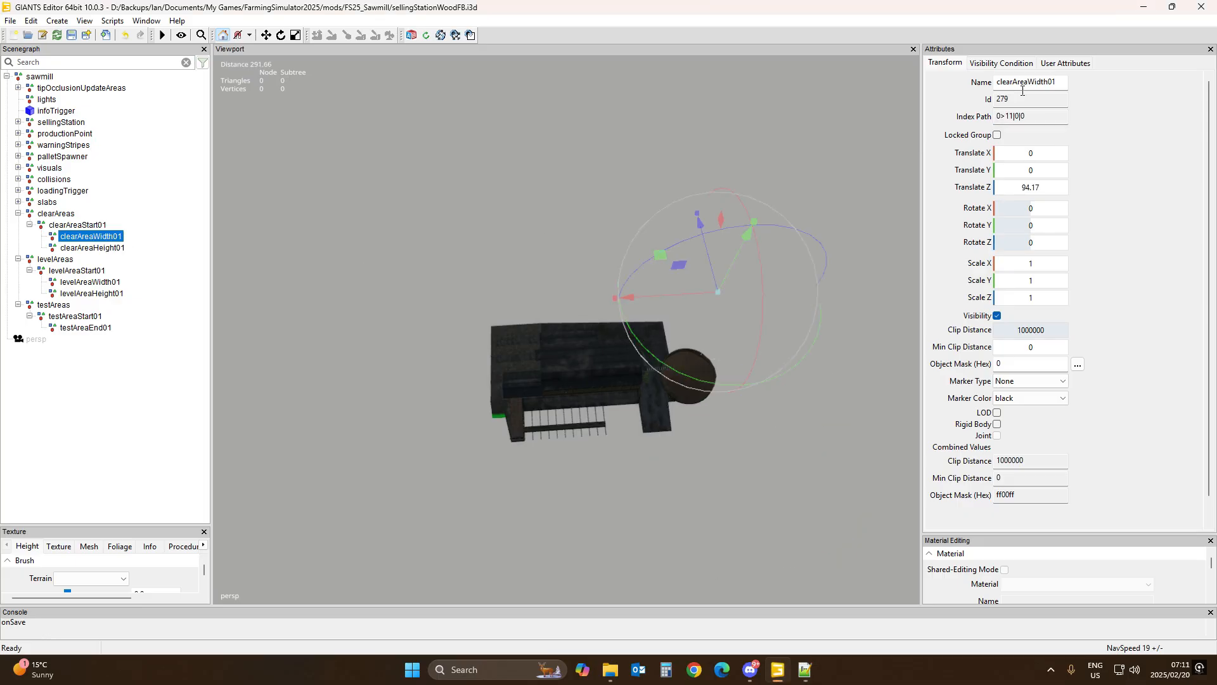
{"action": "left_click_drag", "start_coordinate": [1032, 115], "coordinate": [958, 118]}
{"action": "key", "text": "ctrl+c"}
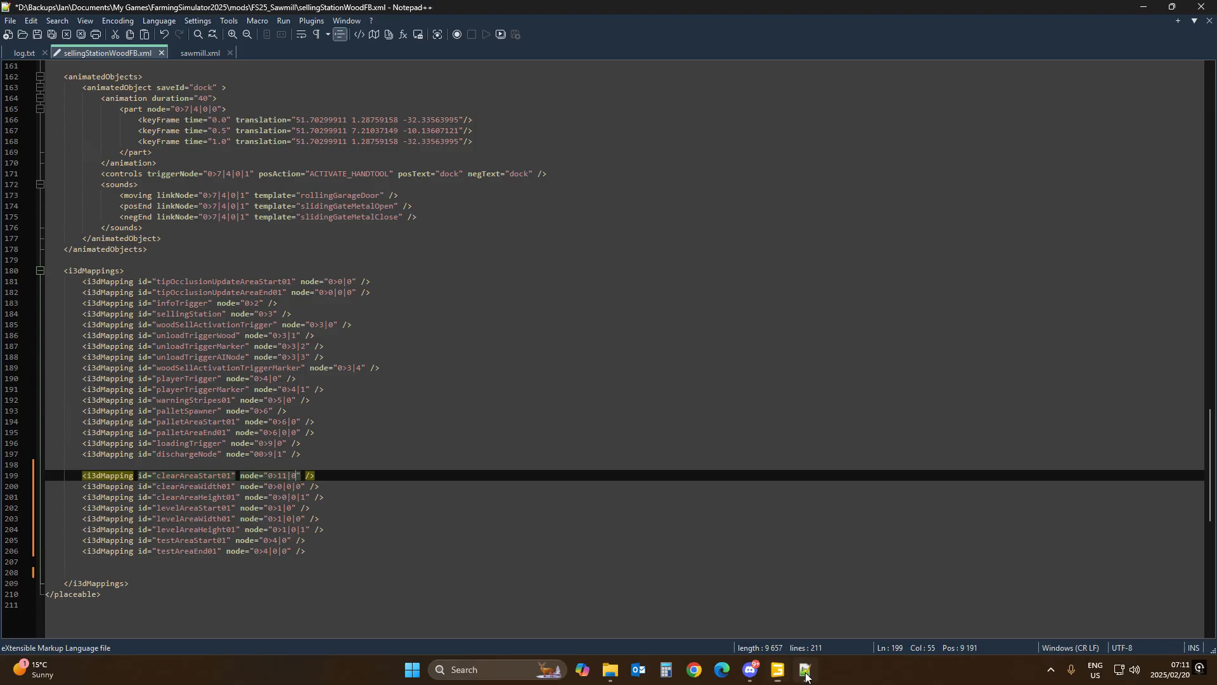
{"action": "left_click", "coordinate": [805, 669]}
{"action": "left_click_drag", "start_coordinate": [268, 487], "coordinate": [301, 486]}
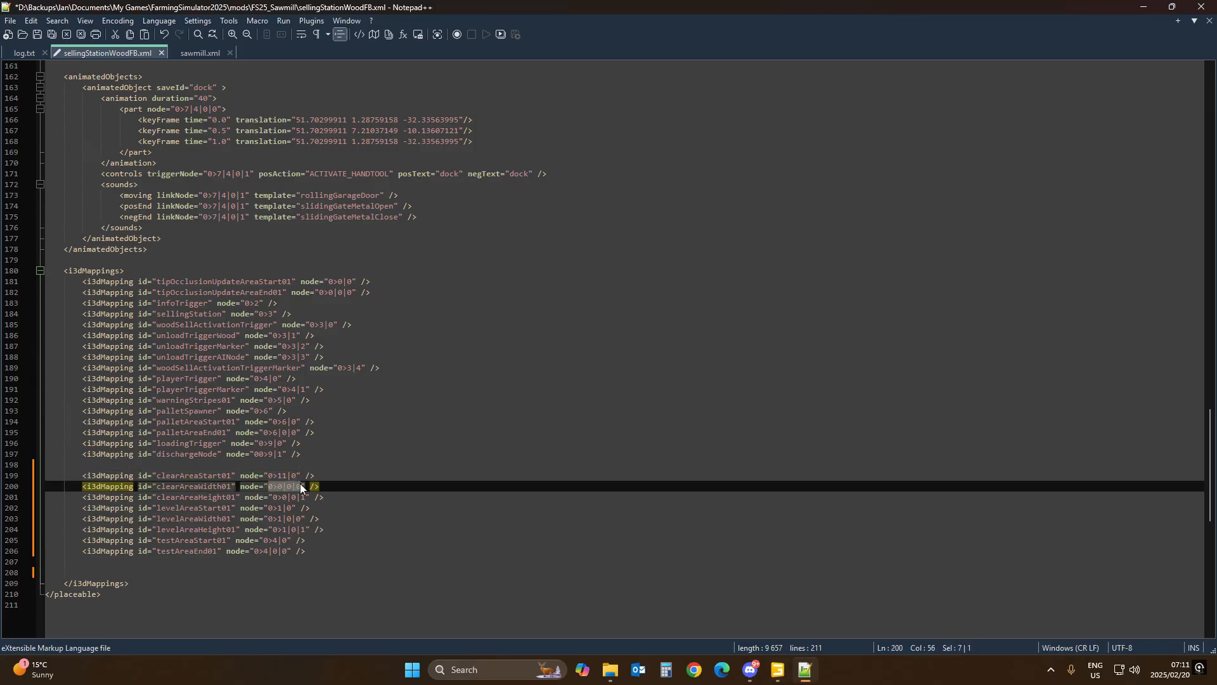
{"action": "key", "text": "ctrl+v"}
Step: Copy clearAreaHeight01's index path from the editor and set its i3dMapping node to 0>11|0|1
{"action": "left_click", "coordinate": [777, 670]}
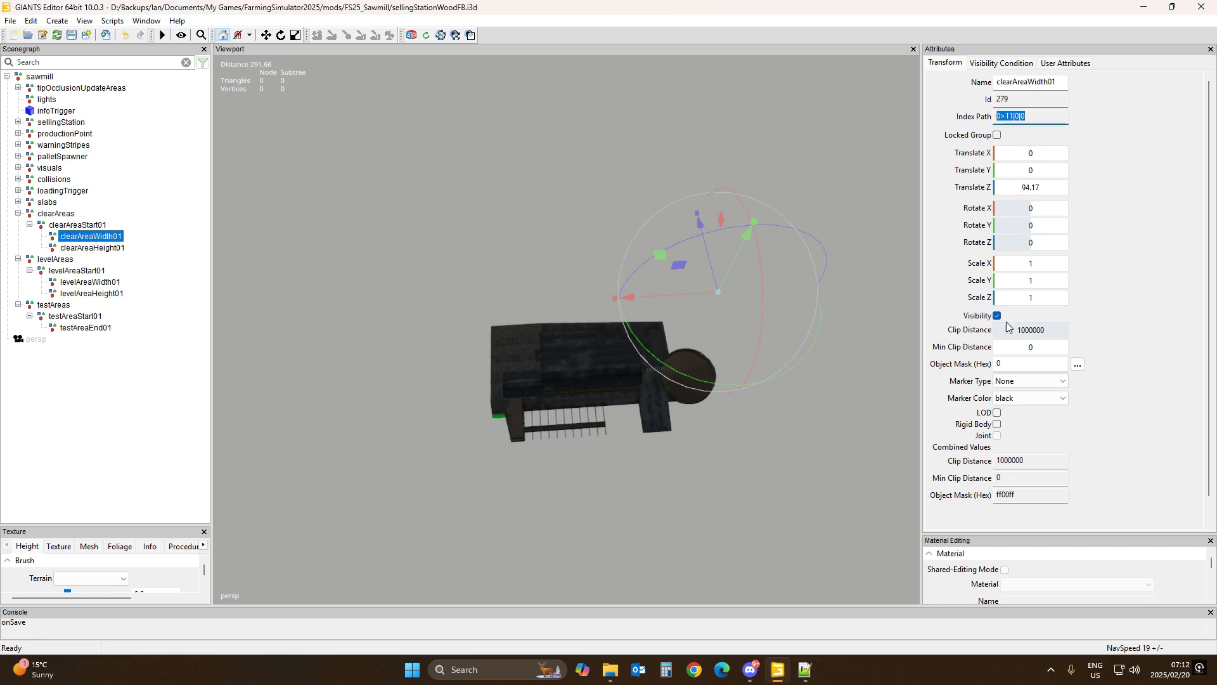
{"action": "left_click", "coordinate": [110, 248]}
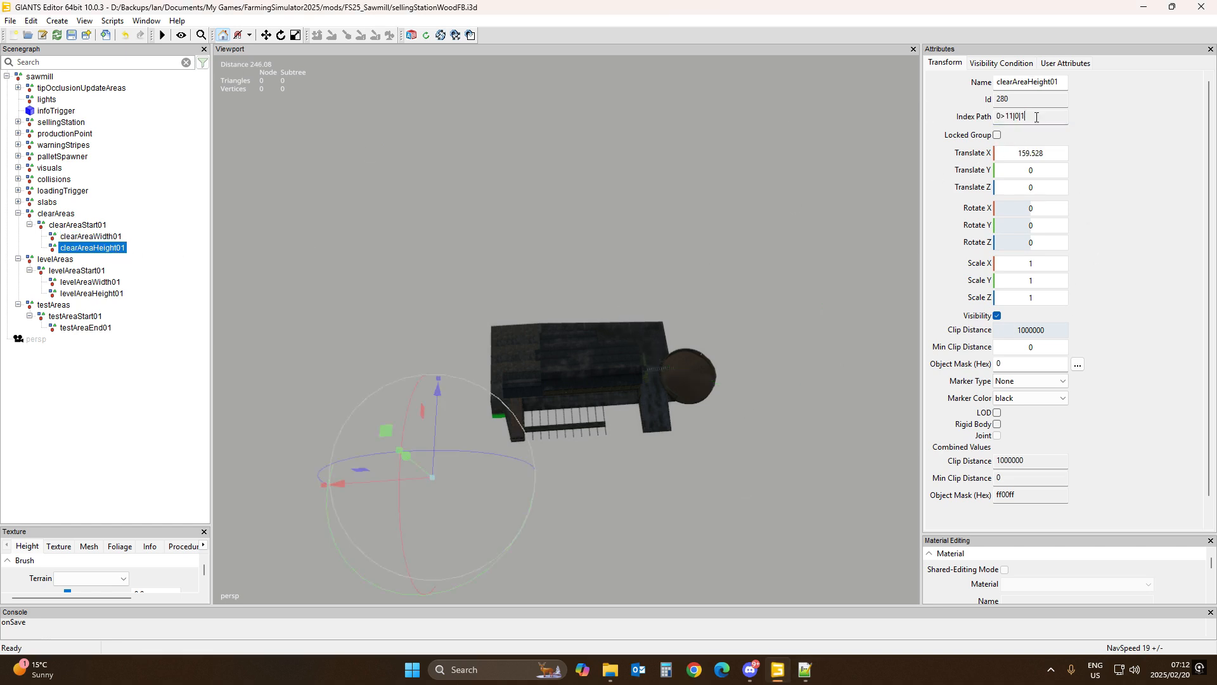
{"action": "left_click_drag", "start_coordinate": [1047, 117], "coordinate": [949, 120]}
{"action": "key", "text": "ctrl+c"}
{"action": "left_click", "coordinate": [805, 669]}
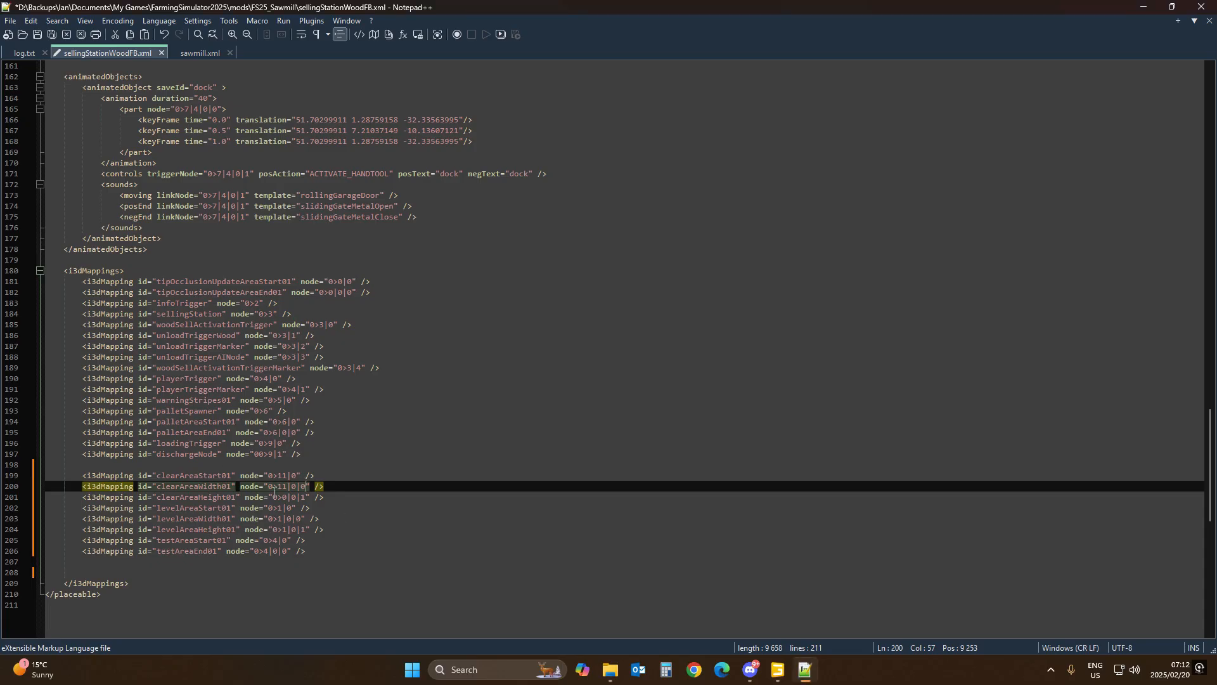
{"action": "left_click_drag", "start_coordinate": [273, 497], "coordinate": [307, 498]}
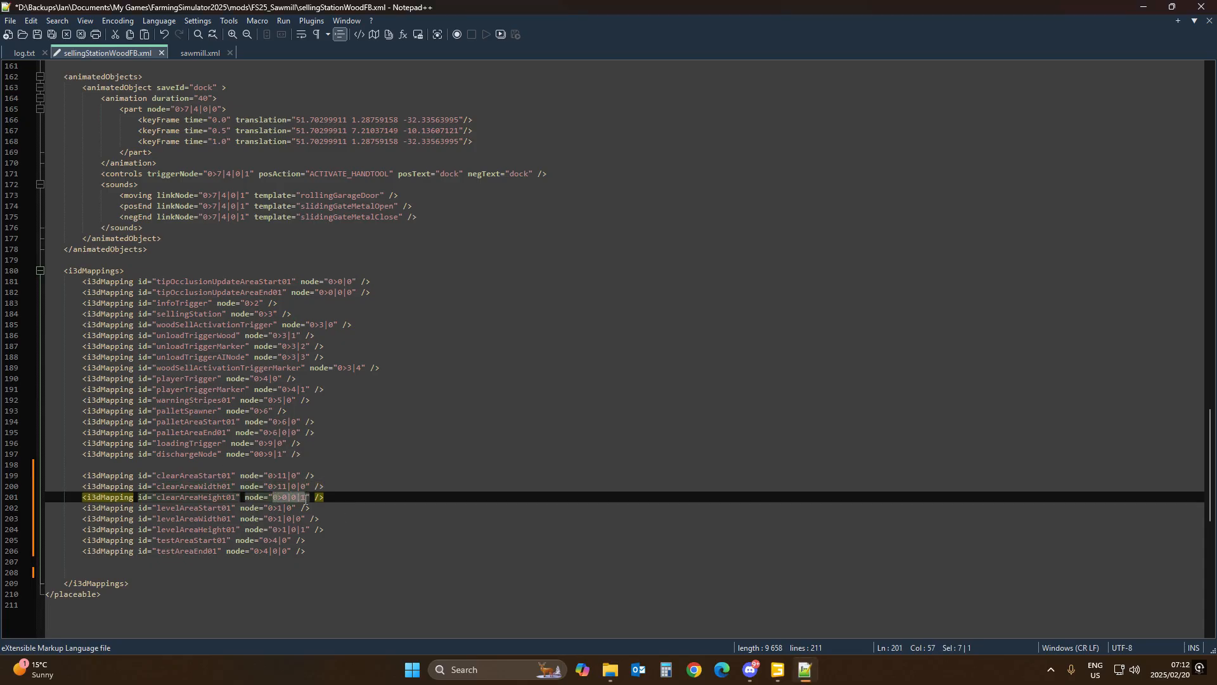
{"action": "key", "text": "ctrl+v"}
Step: Copy levelAreaStart01's index path from the editor and set its i3dMapping node to 0>12|0
{"action": "left_click", "coordinate": [778, 670]}
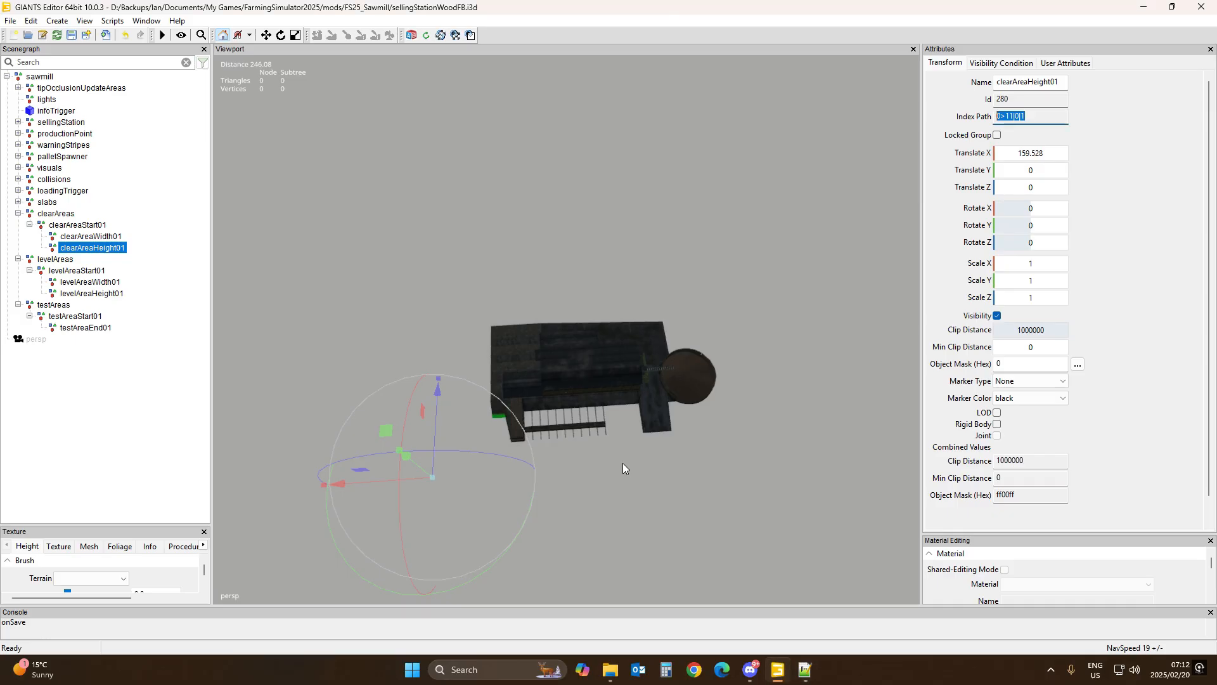
{"action": "left_click", "coordinate": [86, 271]}
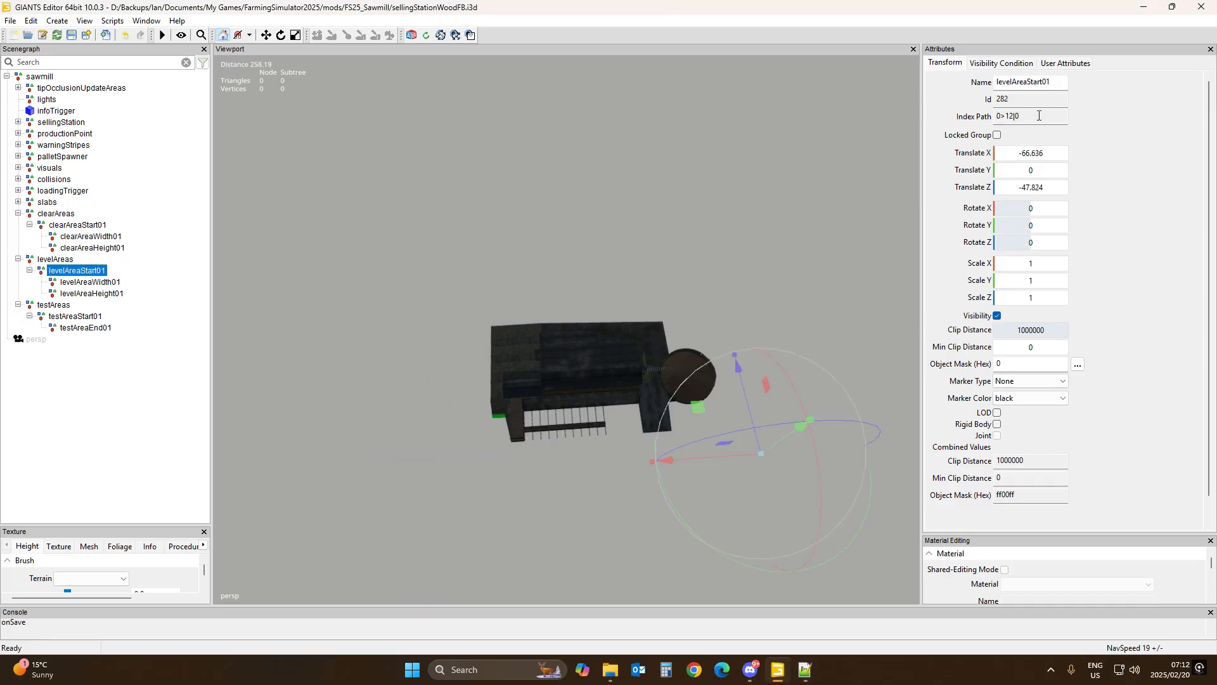
{"action": "left_click_drag", "start_coordinate": [1038, 117], "coordinate": [947, 121]}
{"action": "key", "text": "ctrl+c"}
{"action": "left_click", "coordinate": [805, 669]}
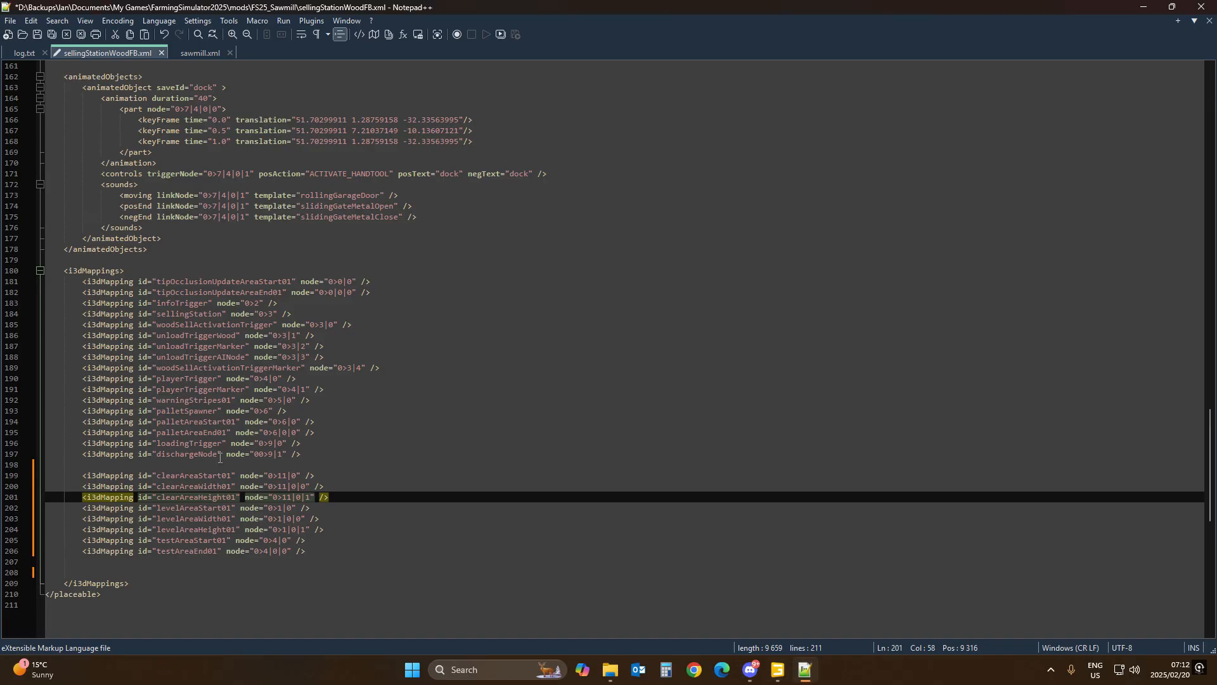
{"action": "double_click", "coordinate": [276, 509]}
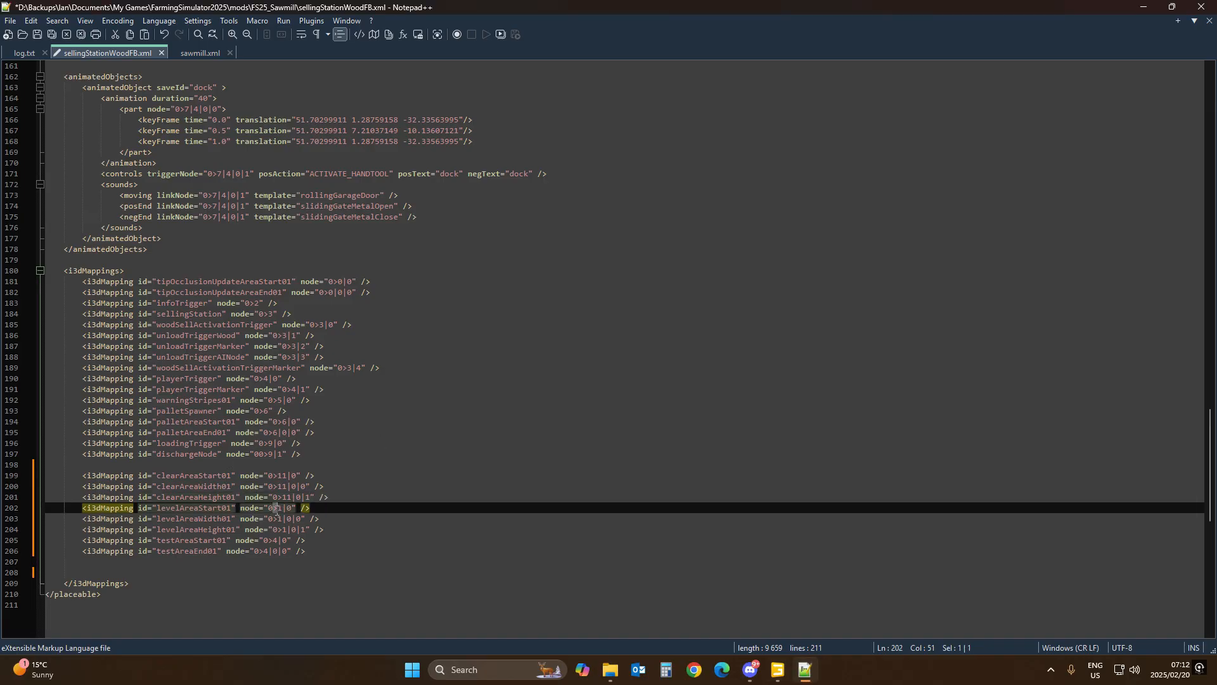
{"action": "left_click_drag", "start_coordinate": [268, 508], "coordinate": [292, 507]}
{"action": "key", "text": "ctrl+v"}
Step: Copy levelAreaWidth01's index path from the editor and set its i3dMapping node to 0>12|0|0
{"action": "left_click", "coordinate": [778, 670]}
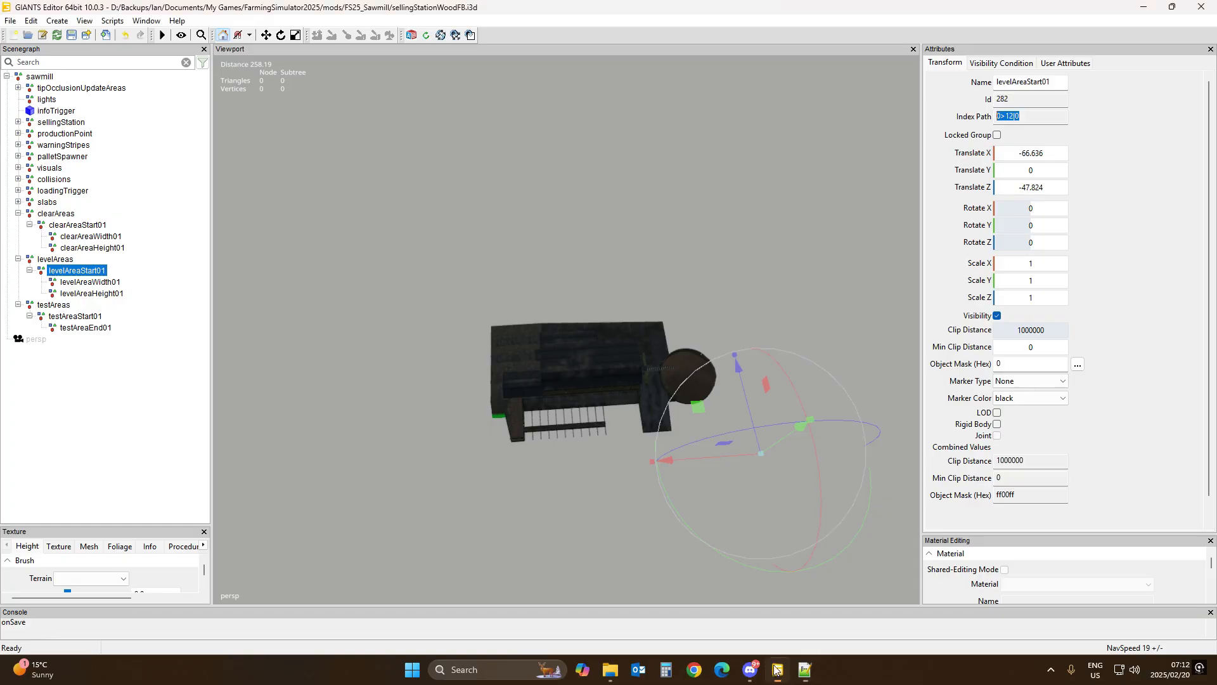
{"action": "left_click", "coordinate": [79, 282]}
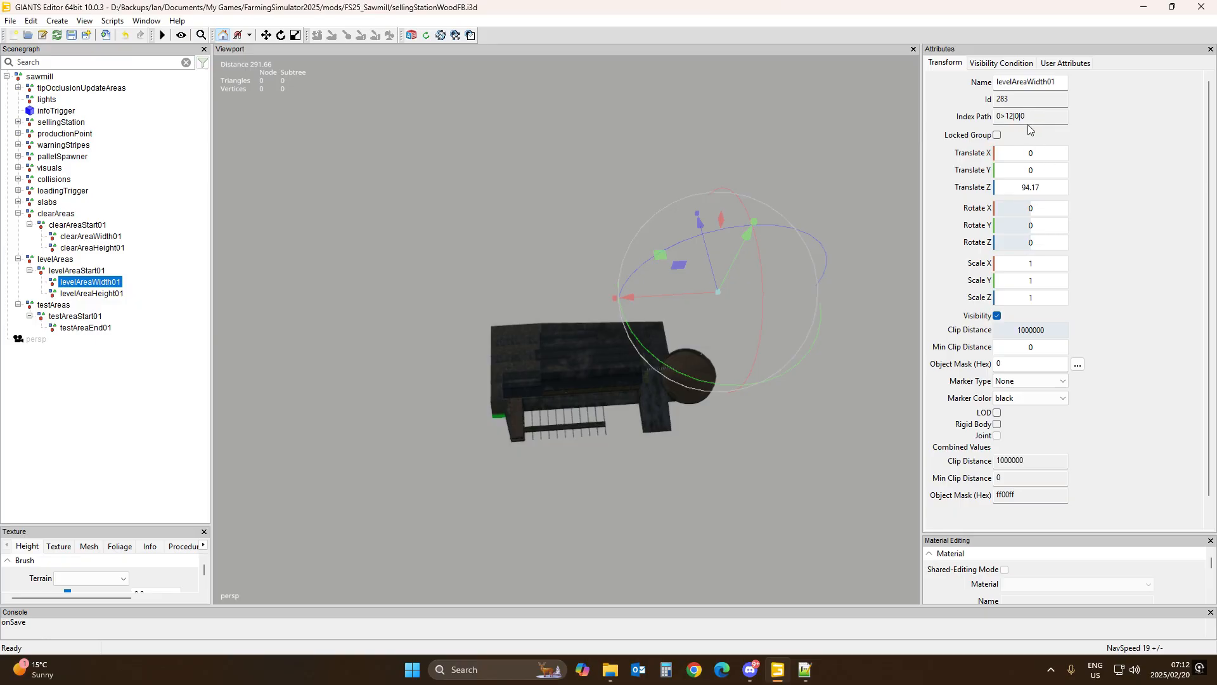
{"action": "left_click_drag", "start_coordinate": [1031, 117], "coordinate": [989, 118]}
{"action": "key", "text": "ctrl+c"}
{"action": "left_click", "coordinate": [806, 669]}
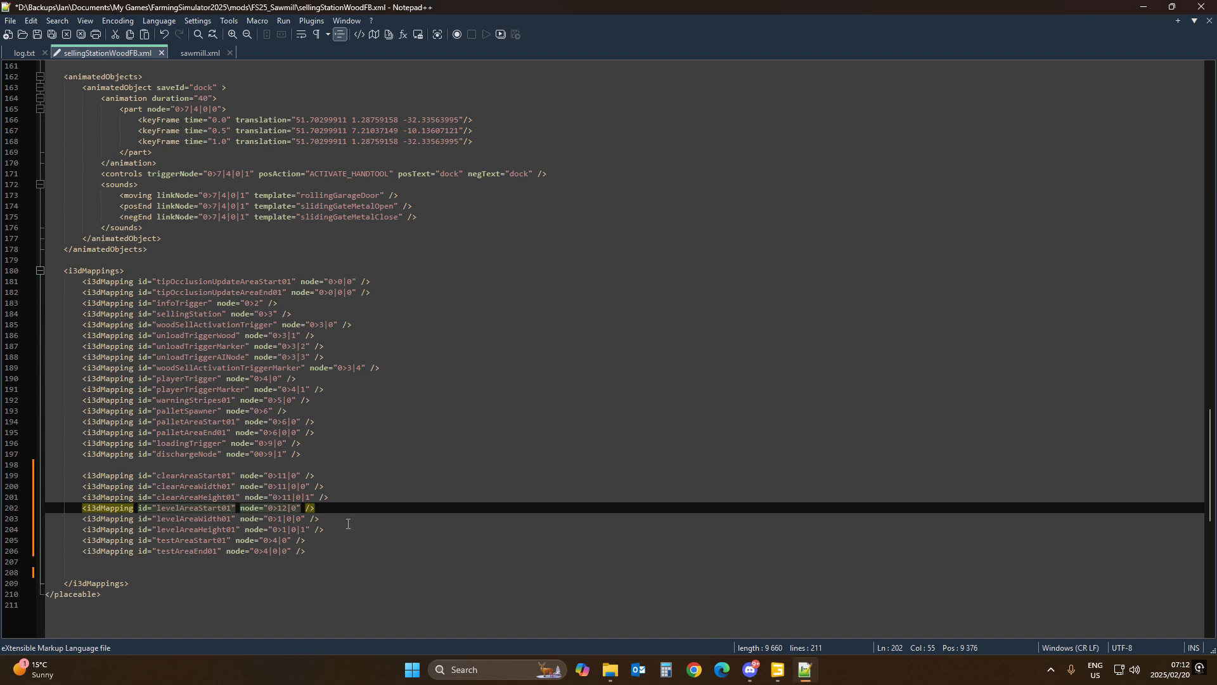
{"action": "left_click_drag", "start_coordinate": [269, 519], "coordinate": [306, 519]}
{"action": "key", "text": "ctrl+v"}
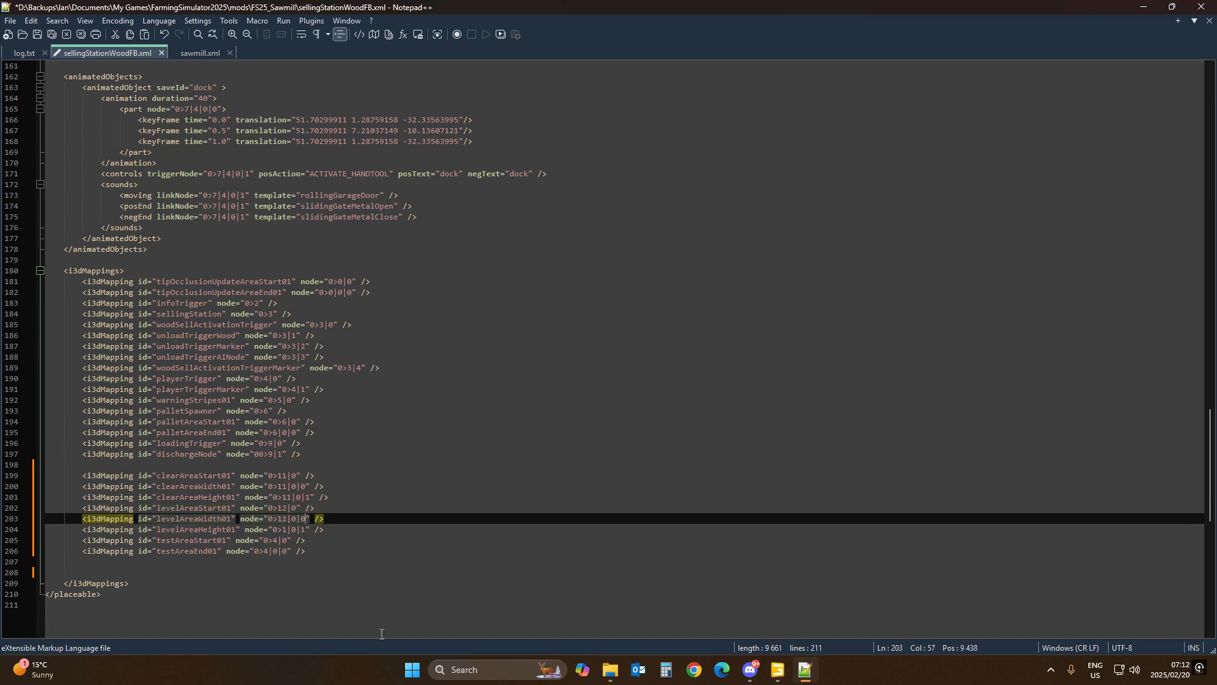
Step: Copy levelAreaHeight01's index path from the editor and set its i3dMapping node to 0>12|0|1
{"action": "left_click", "coordinate": [778, 670]}
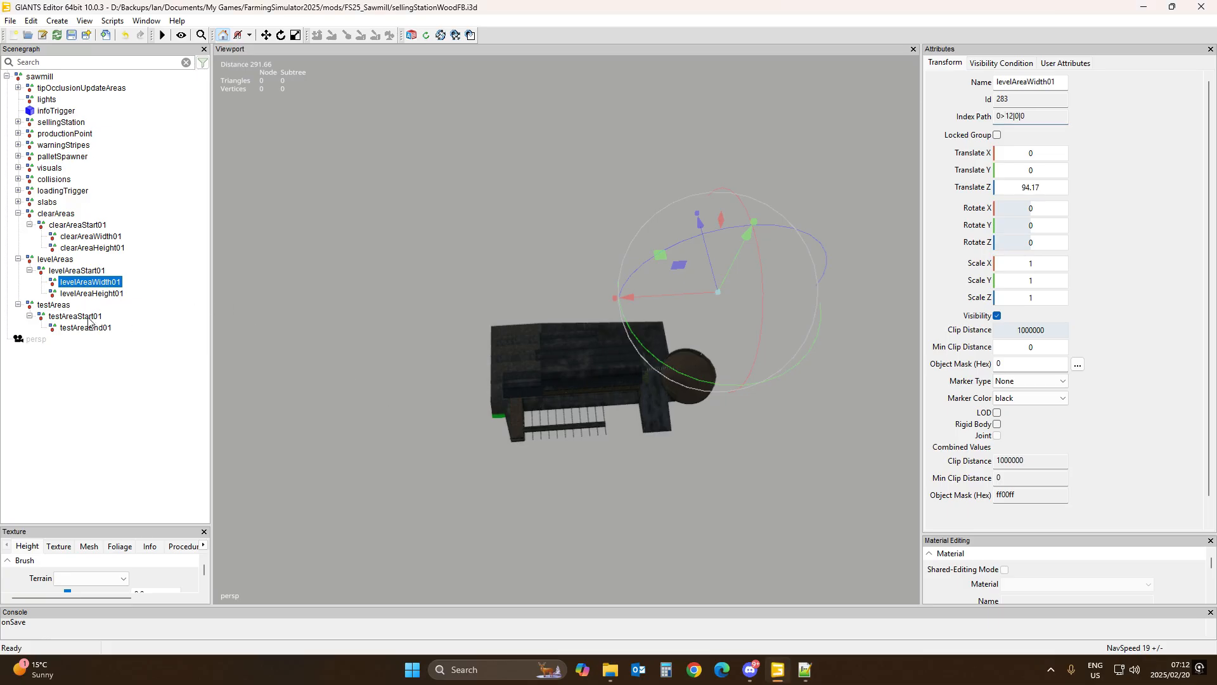
{"action": "left_click", "coordinate": [94, 294]}
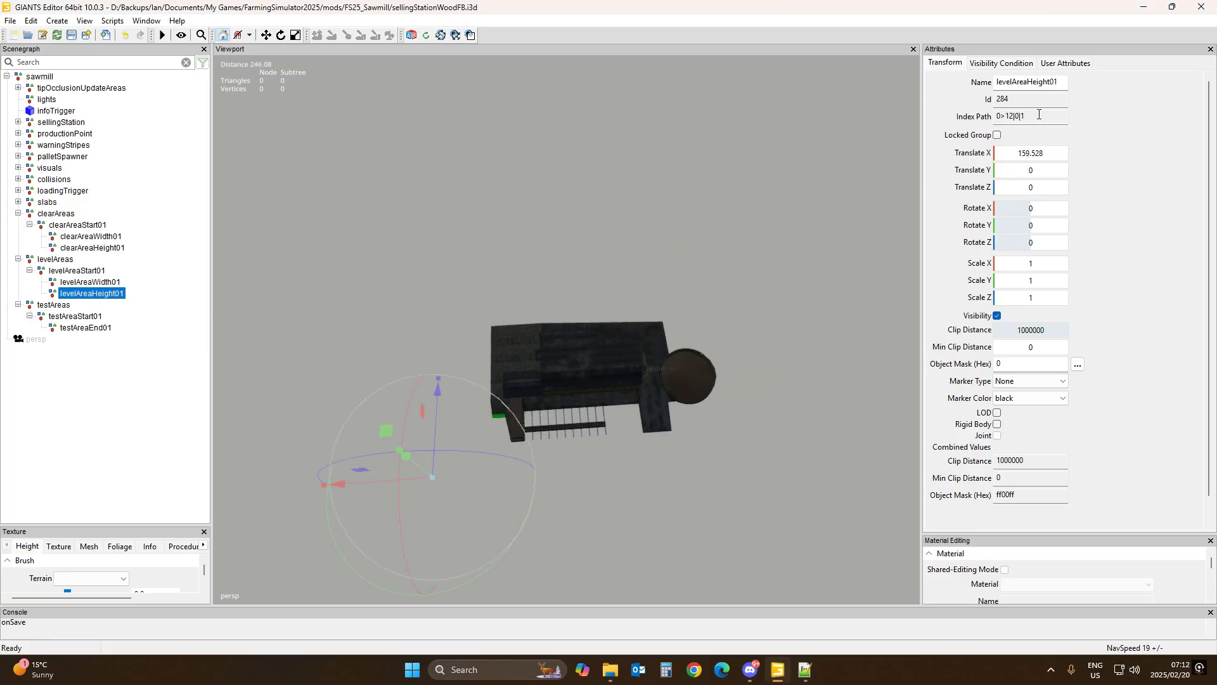
{"action": "left_click_drag", "start_coordinate": [1039, 115], "coordinate": [989, 117]}
{"action": "key", "text": "ctrl+c"}
{"action": "left_click", "coordinate": [805, 669]}
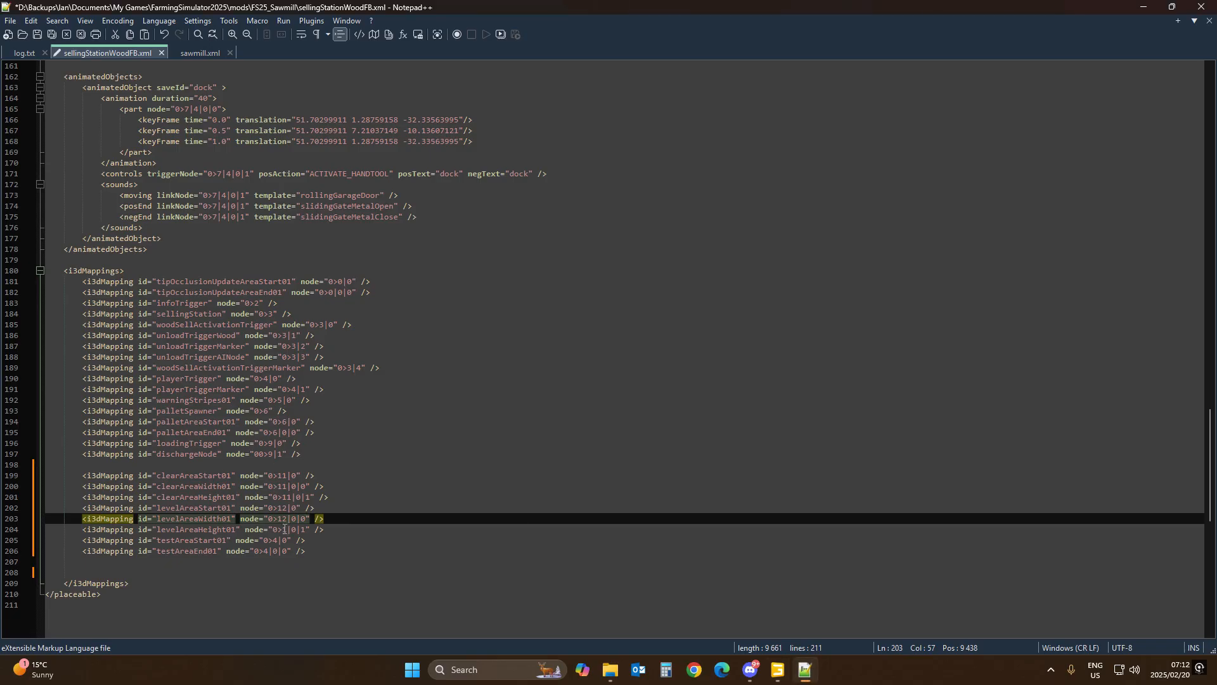
{"action": "left_click_drag", "start_coordinate": [273, 531], "coordinate": [306, 529]}
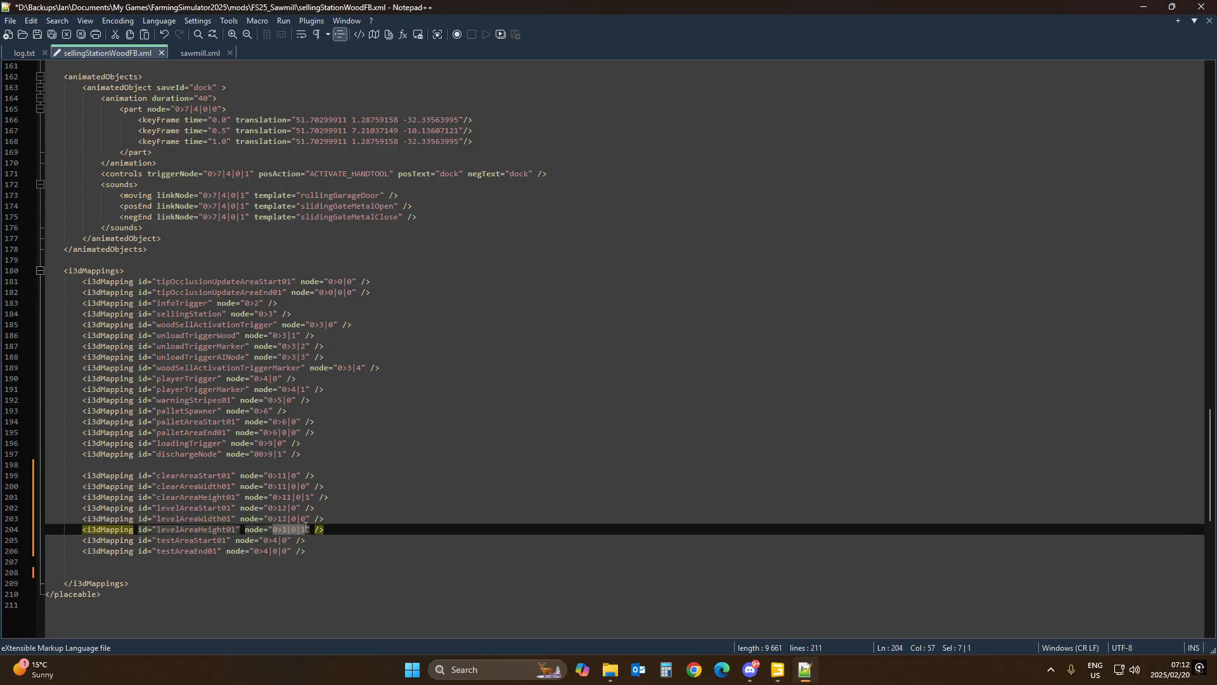
{"action": "key", "text": "ctrl+v"}
Step: Copy testAreaStart01's index path from the editor and set its i3dMapping node to 0>13|0
{"action": "left_click", "coordinate": [777, 669]}
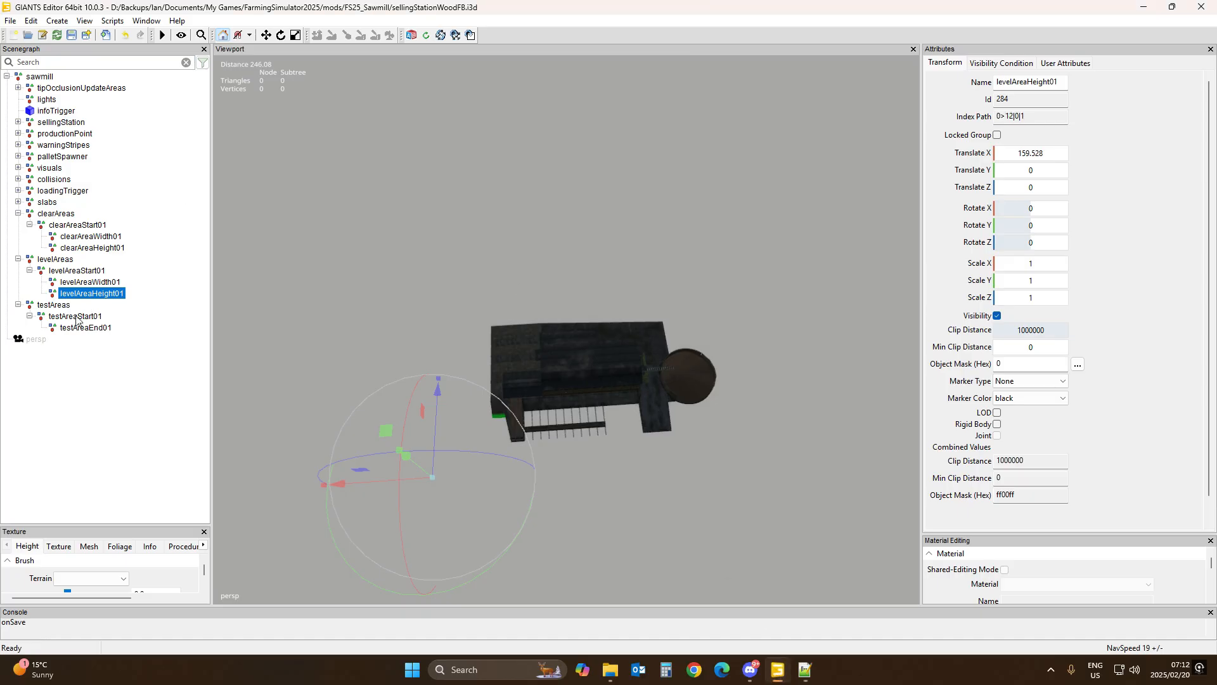
{"action": "left_click", "coordinate": [75, 316]}
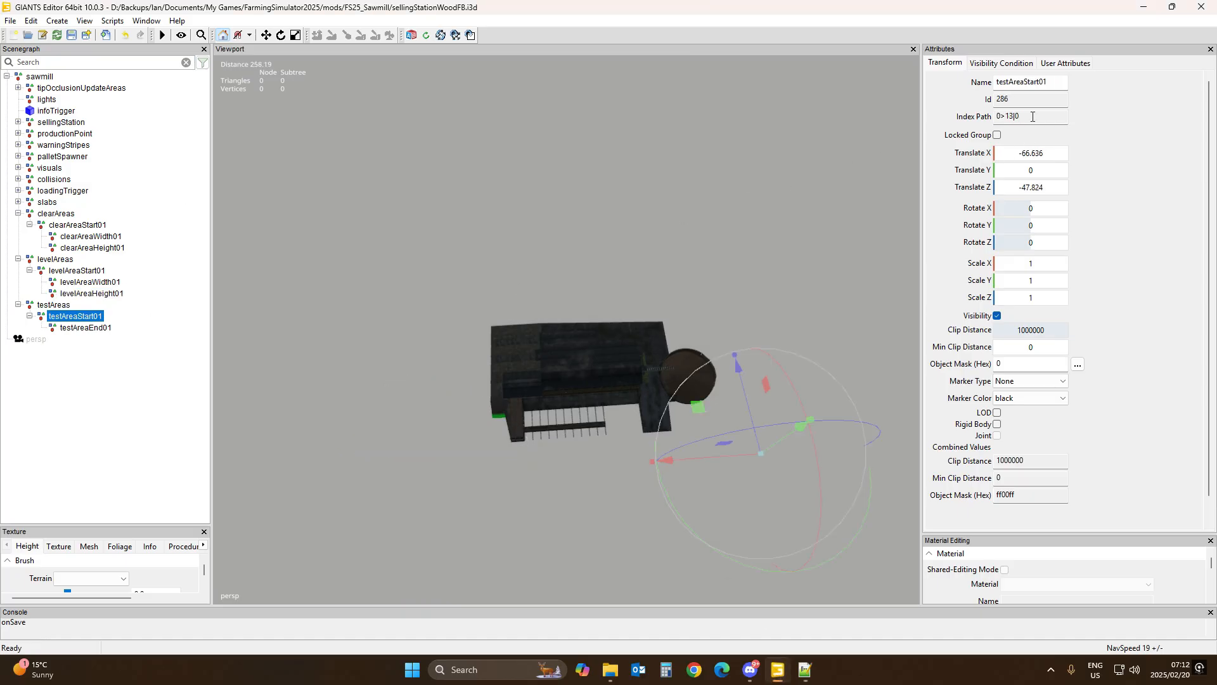
{"action": "left_click_drag", "start_coordinate": [1026, 118], "coordinate": [993, 124]}
{"action": "key", "text": "ctrl+c"}
{"action": "key", "text": "alt+Tab"}
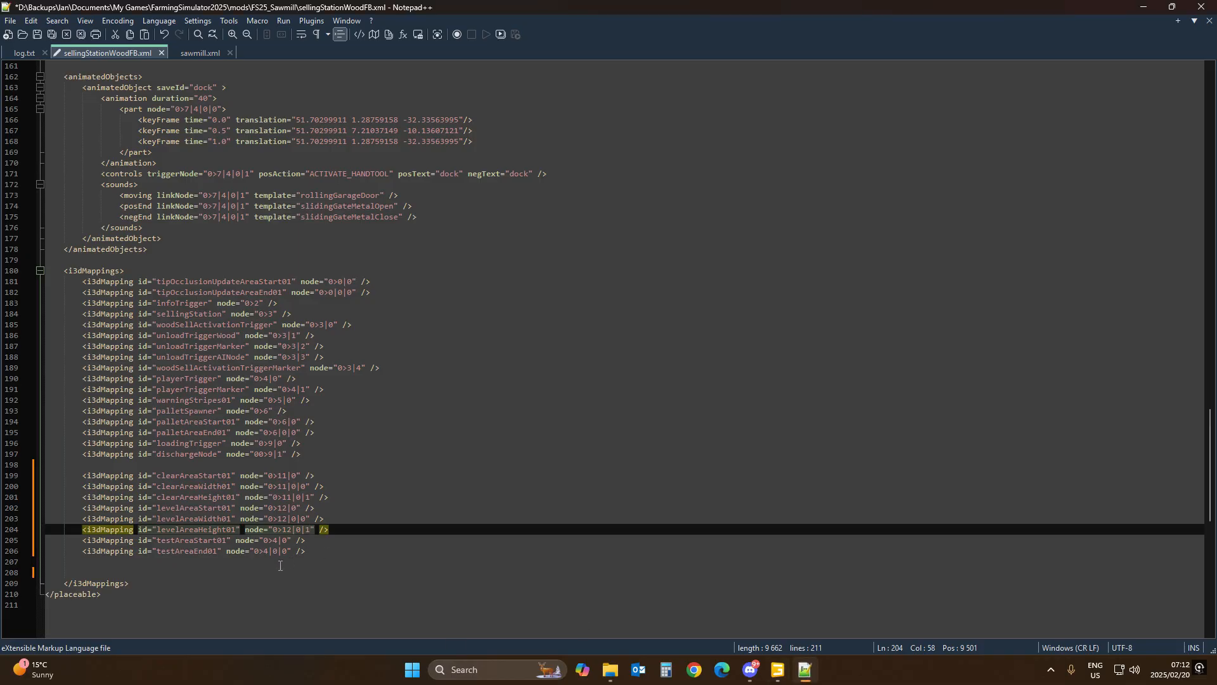
{"action": "left_click_drag", "start_coordinate": [263, 540], "coordinate": [286, 543]}
{"action": "key", "text": "ctrl+v"}
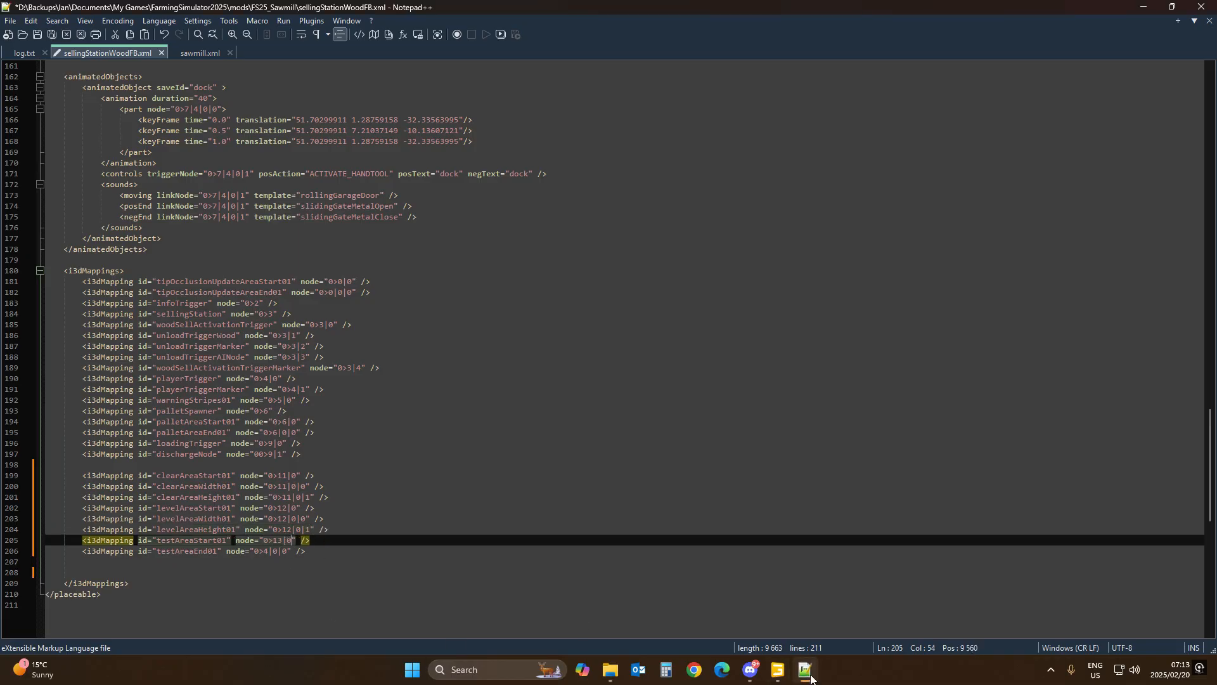
Step: Copy testAreaEnd01's index path from the editor and set its i3dMapping node to 0>13|0|0
{"action": "left_click", "coordinate": [779, 678]}
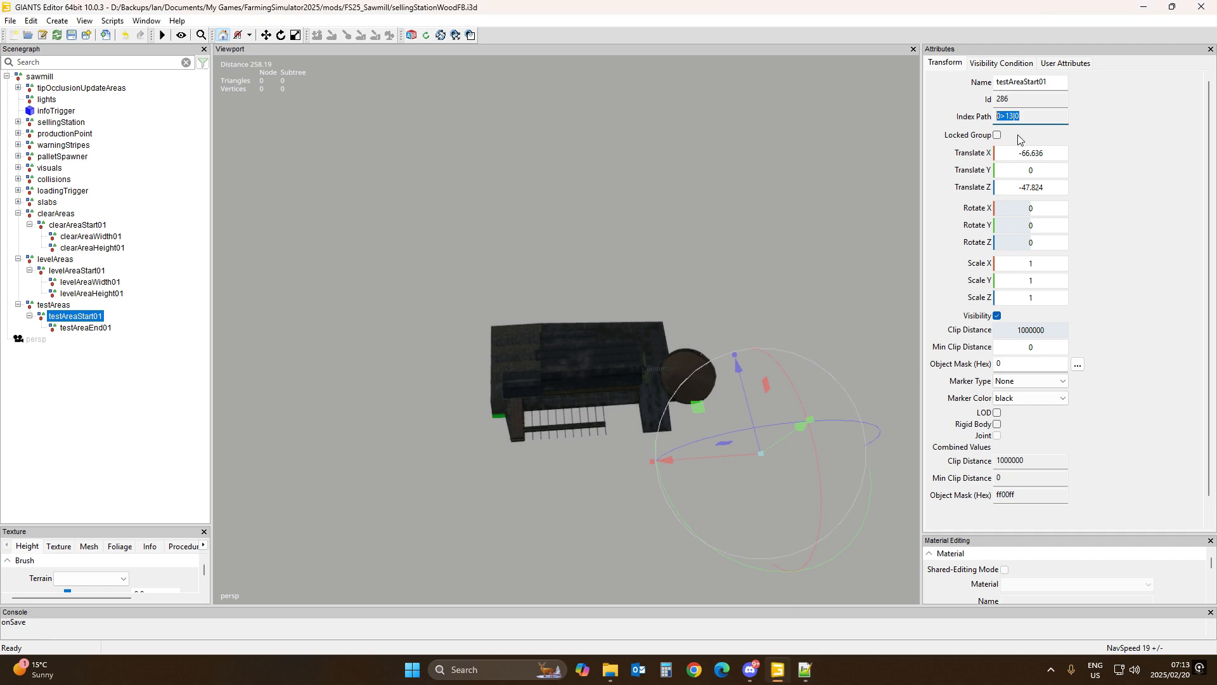
{"action": "left_click", "coordinate": [87, 328]}
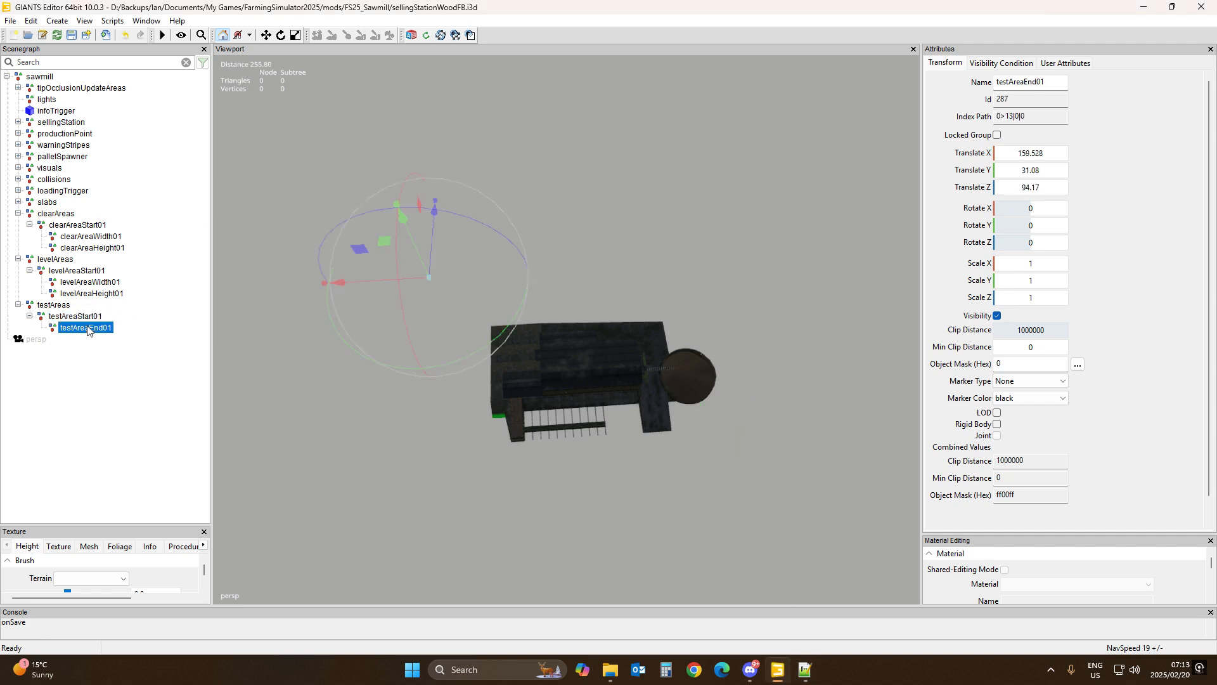
{"action": "left_click_drag", "start_coordinate": [1034, 116], "coordinate": [980, 120]}
{"action": "key", "text": "ctrl+c"}
{"action": "left_click", "coordinate": [798, 668]}
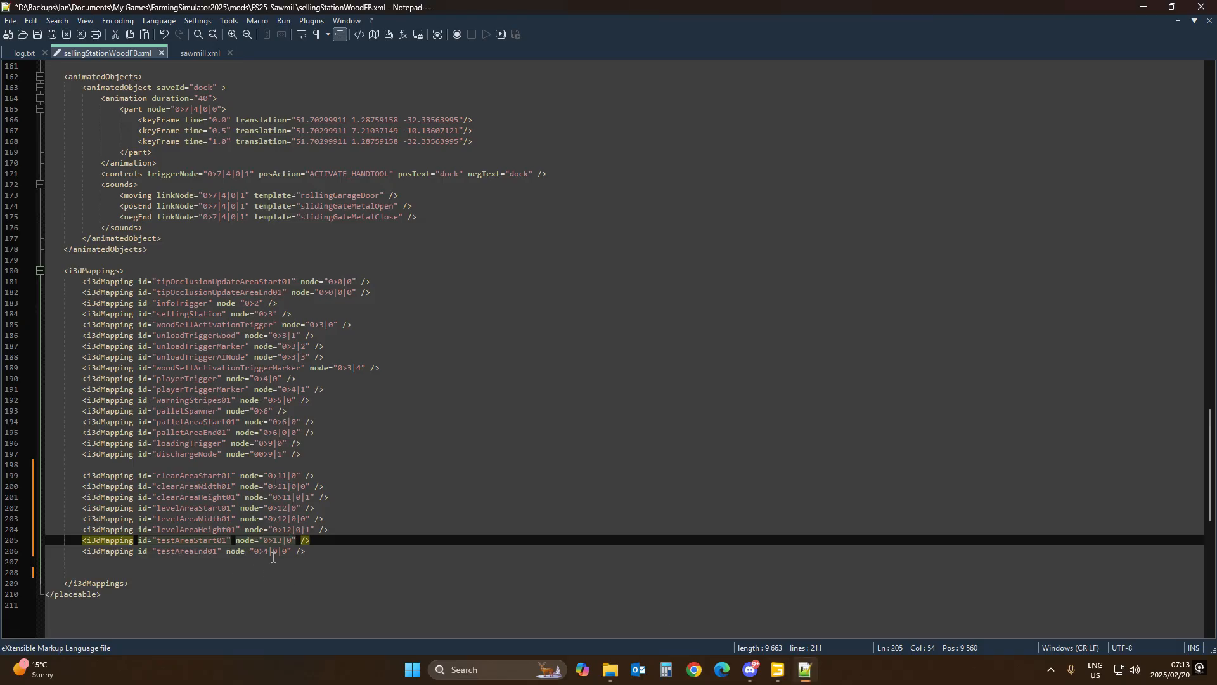
{"action": "left_click_drag", "start_coordinate": [256, 553], "coordinate": [287, 555]}
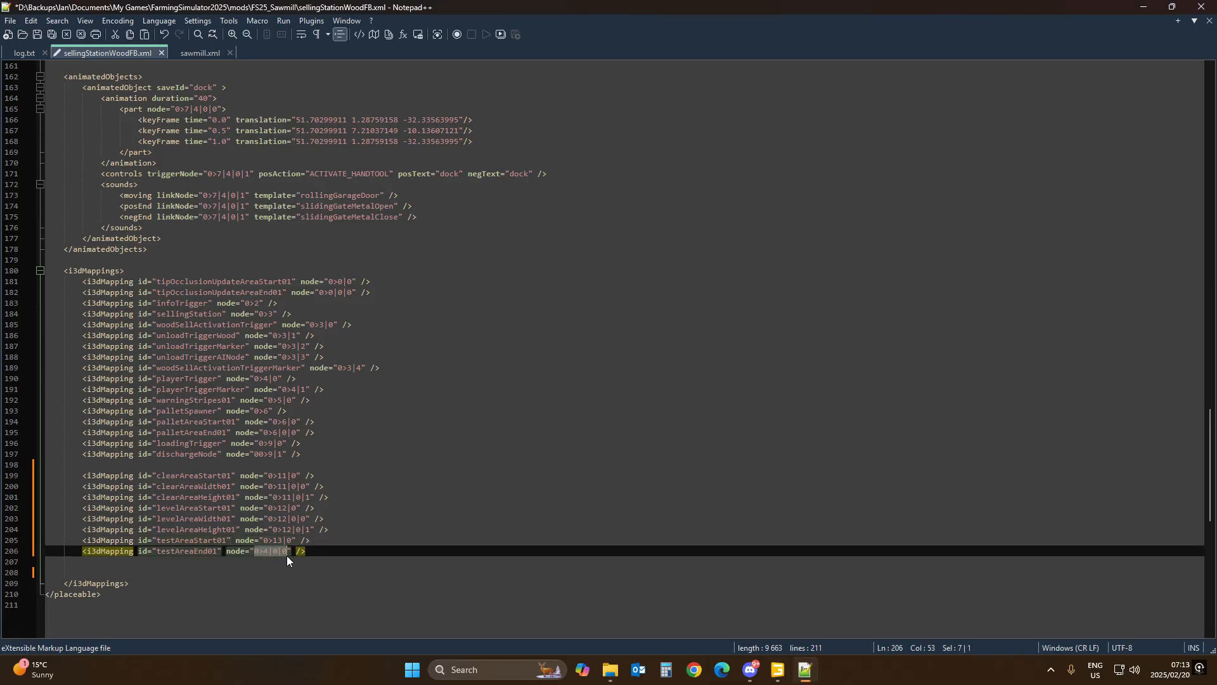
{"action": "key", "text": "ctrl+v"}
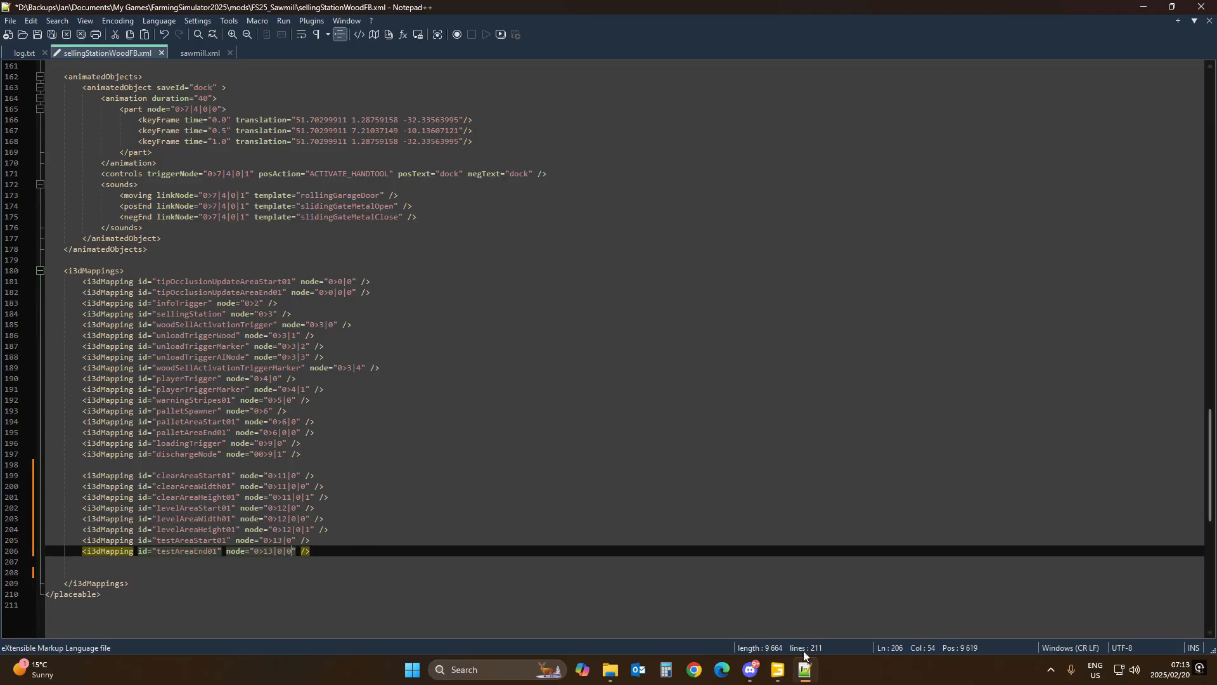
Step: Review the clearAreas and levelAreas group nodes, and the XML's leveling section with its groundType setting
{"action": "left_click", "coordinate": [777, 669]}
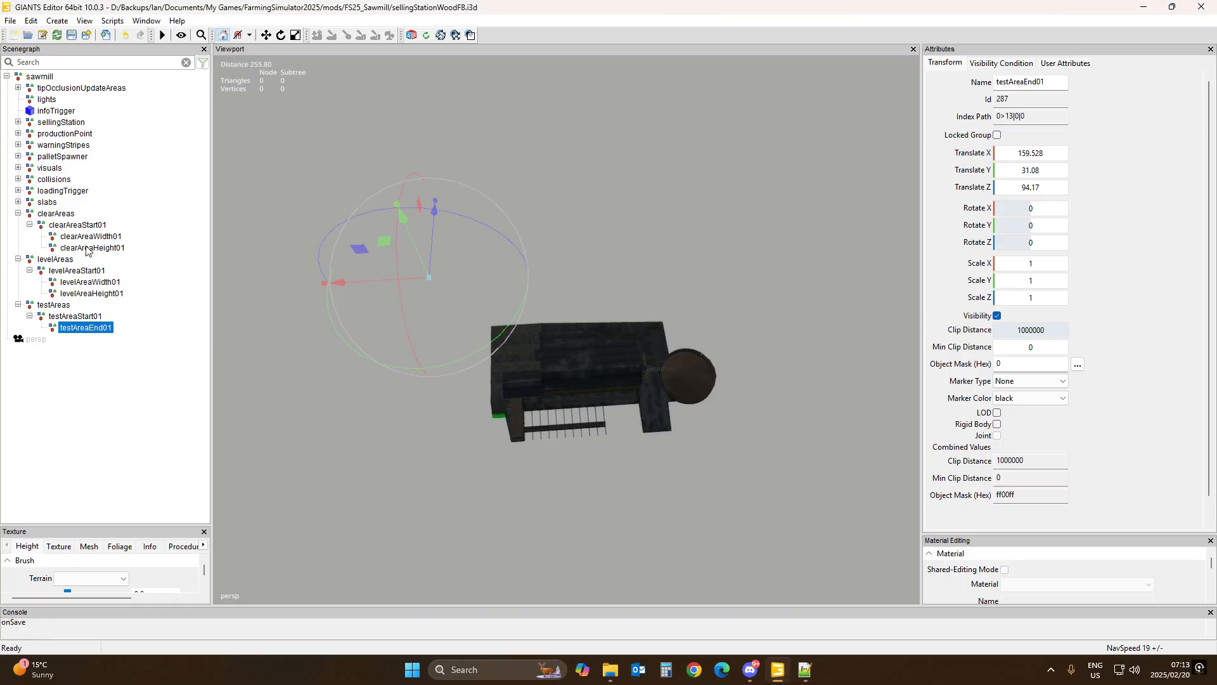
{"action": "left_click", "coordinate": [57, 260]}
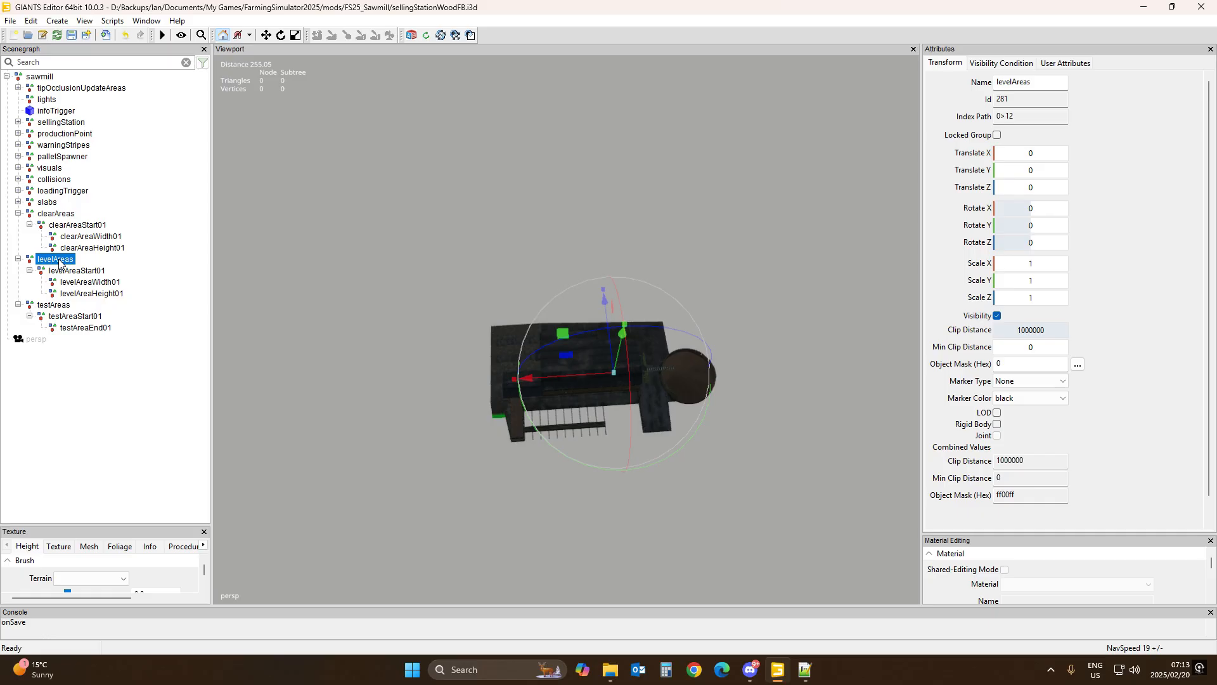
{"action": "left_click", "coordinate": [63, 215]}
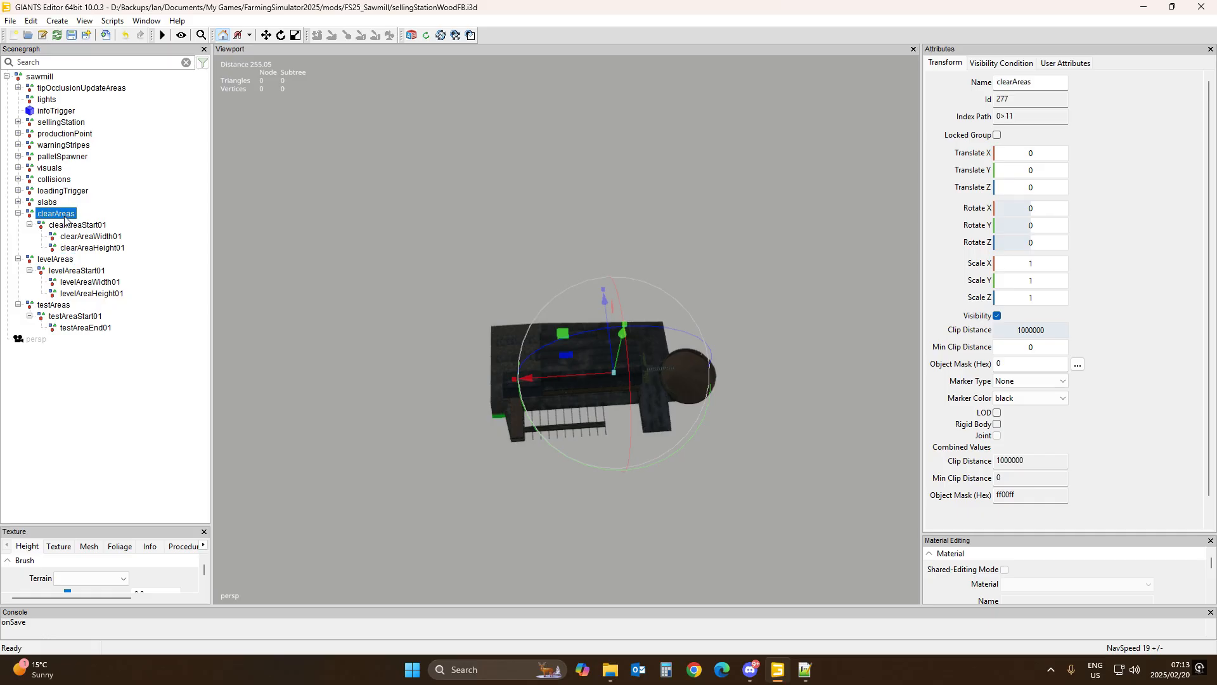
{"action": "left_click", "coordinate": [60, 261]}
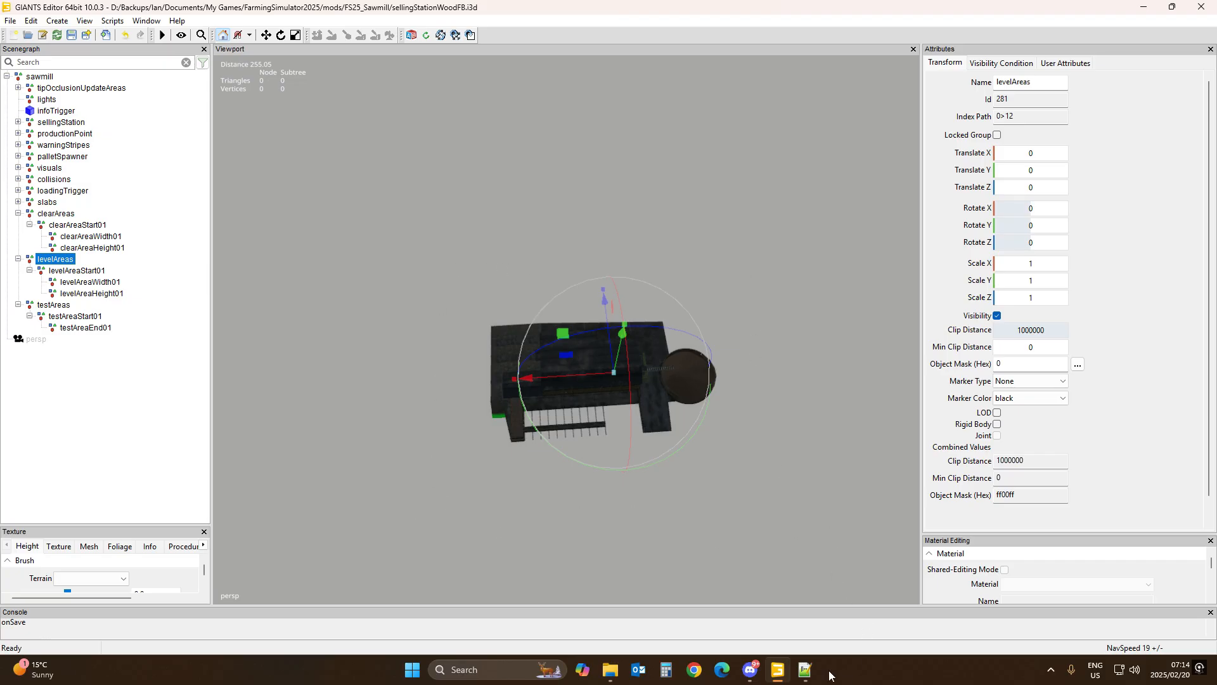
{"action": "left_click", "coordinate": [804, 670]}
{"action": "scroll", "coordinate": [544, 437], "scroll_direction": "up", "scroll_amount": 20}
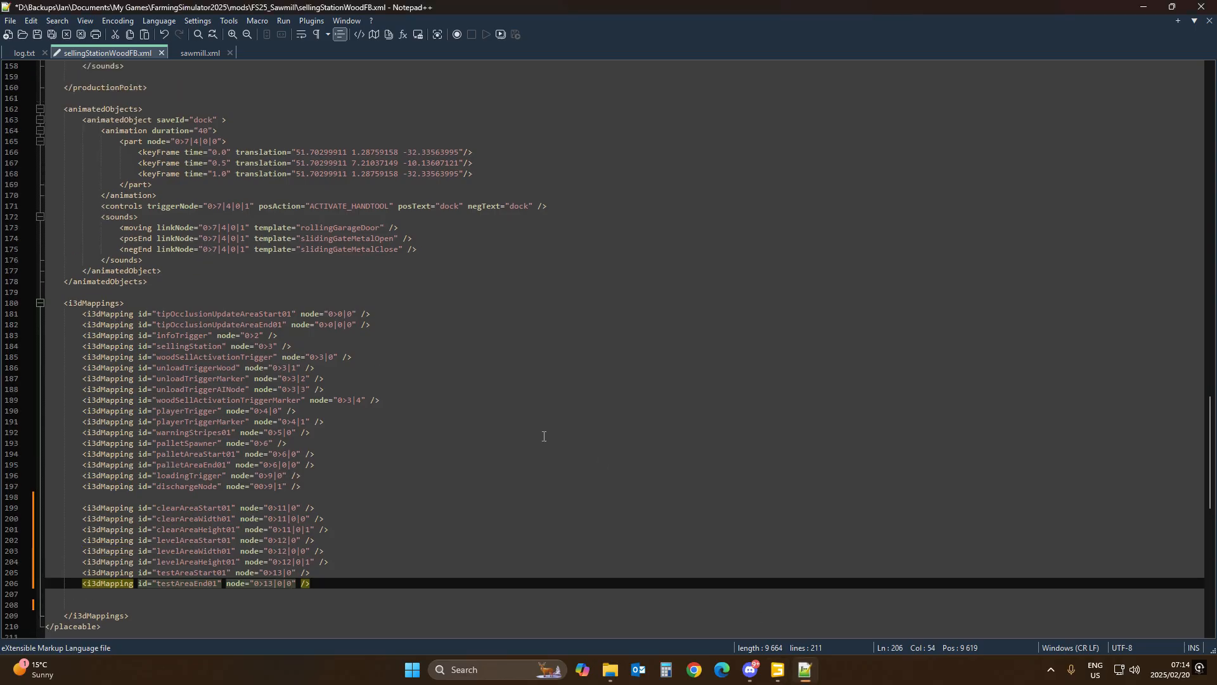
{"action": "scroll", "coordinate": [543, 437], "scroll_direction": "up", "scroll_amount": 10}
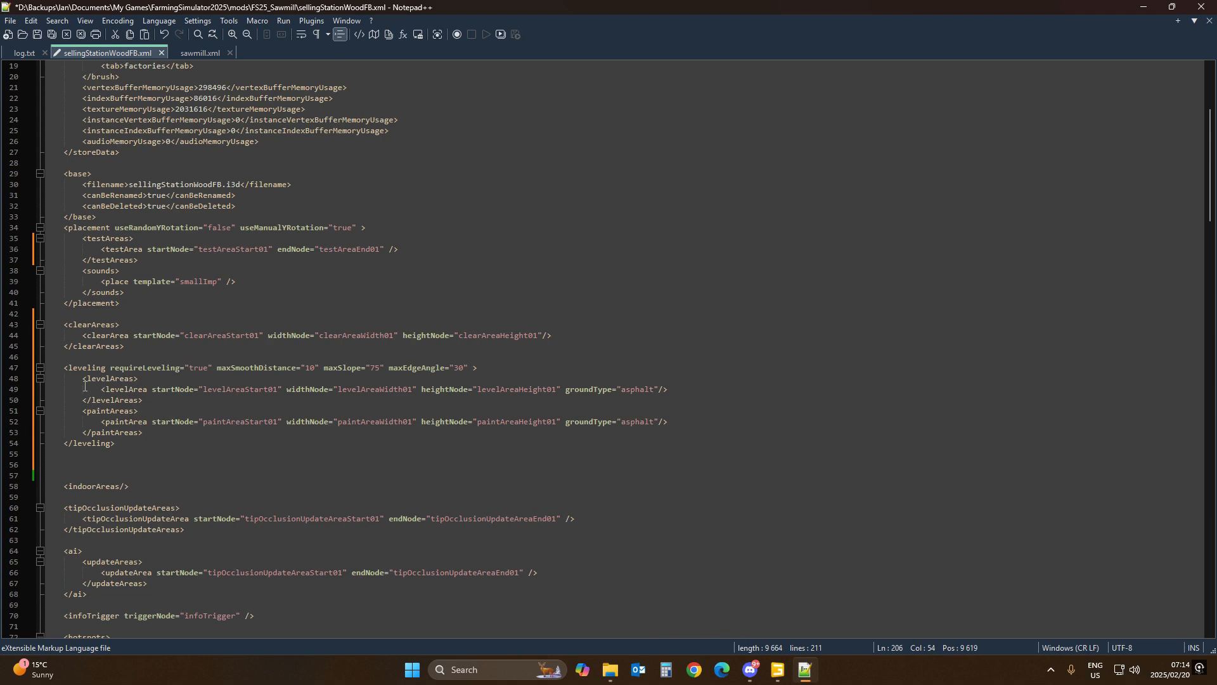
{"action": "left_click", "coordinate": [119, 389]}
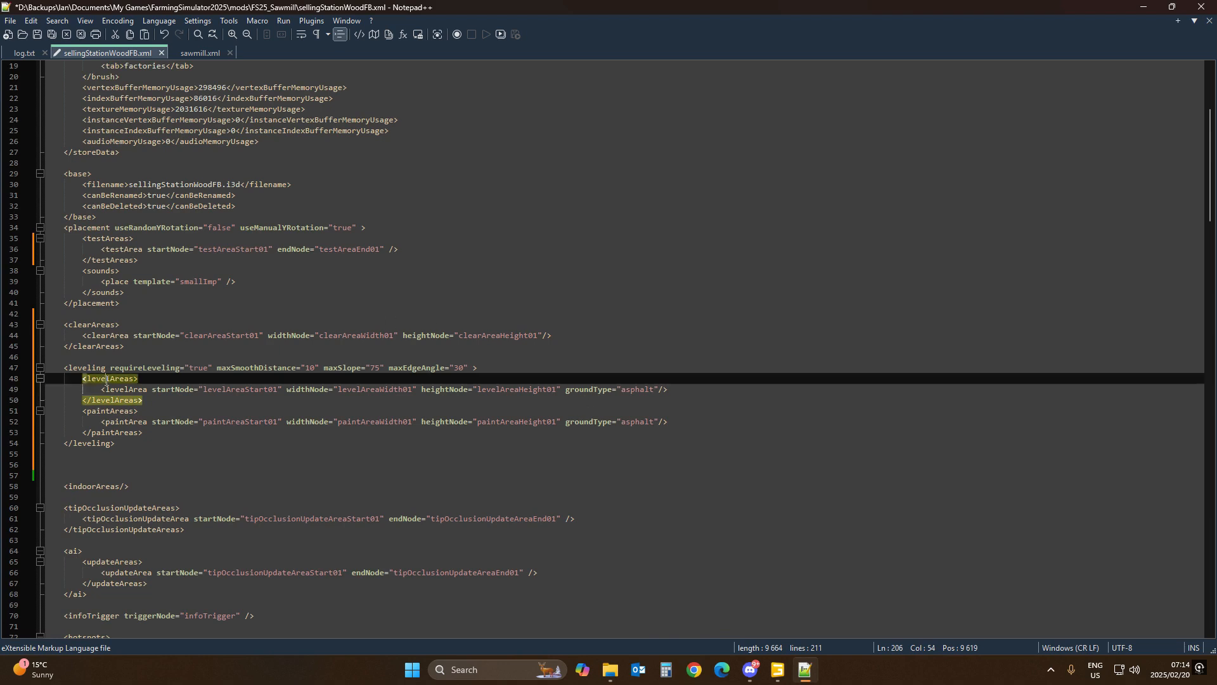
{"action": "left_click", "coordinate": [87, 368]}
{"action": "left_click", "coordinate": [110, 380]}
{"action": "left_click", "coordinate": [637, 389]}
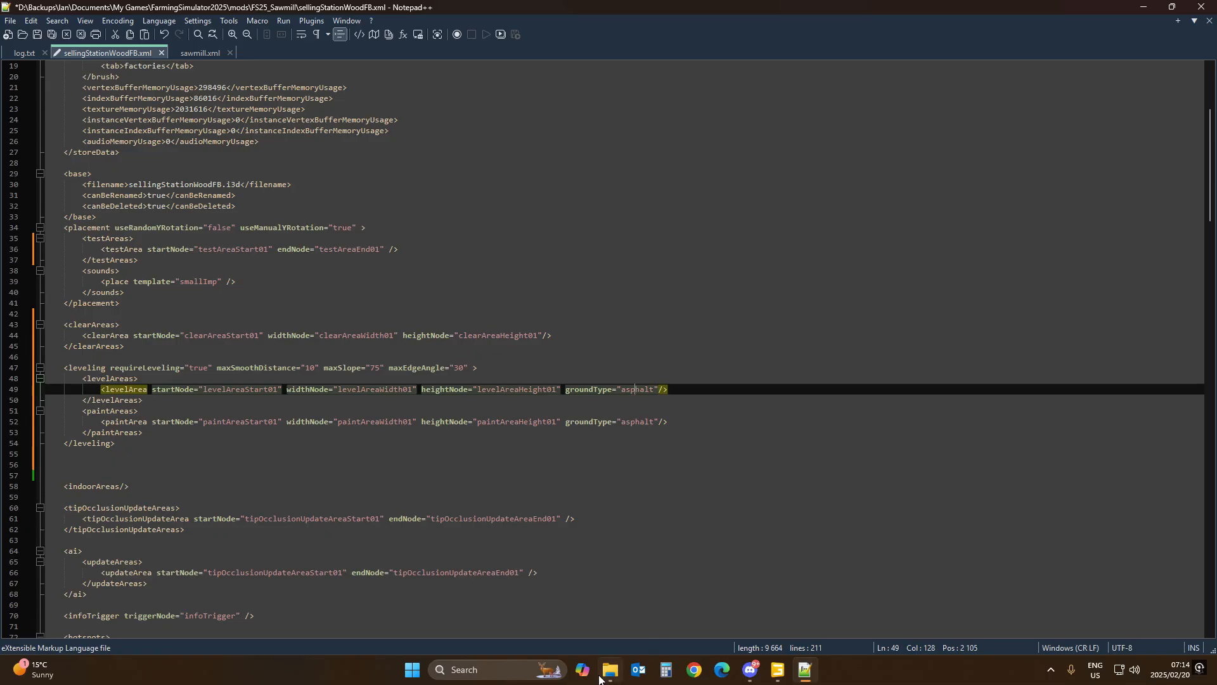
Step: Open the base-game mapUS.xml from the game's data maps folder and examine its groundTypeMappings section
{"action": "mouse_move", "coordinate": [609, 675]}
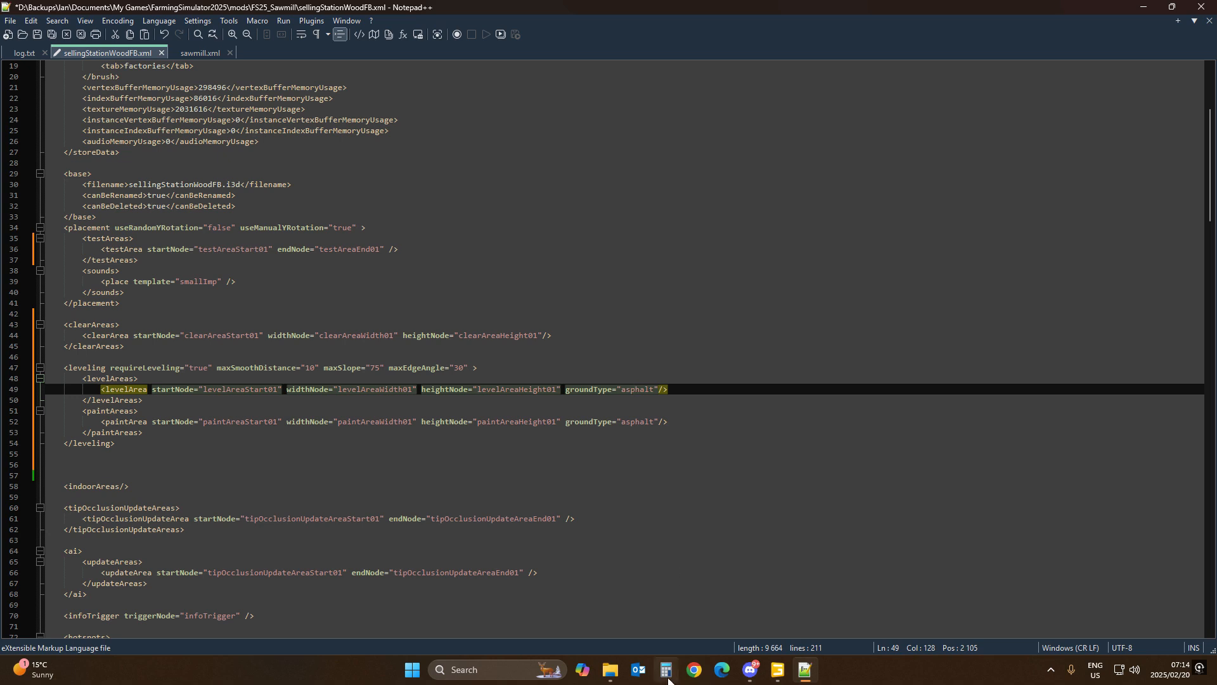
{"action": "left_click", "coordinate": [606, 676]}
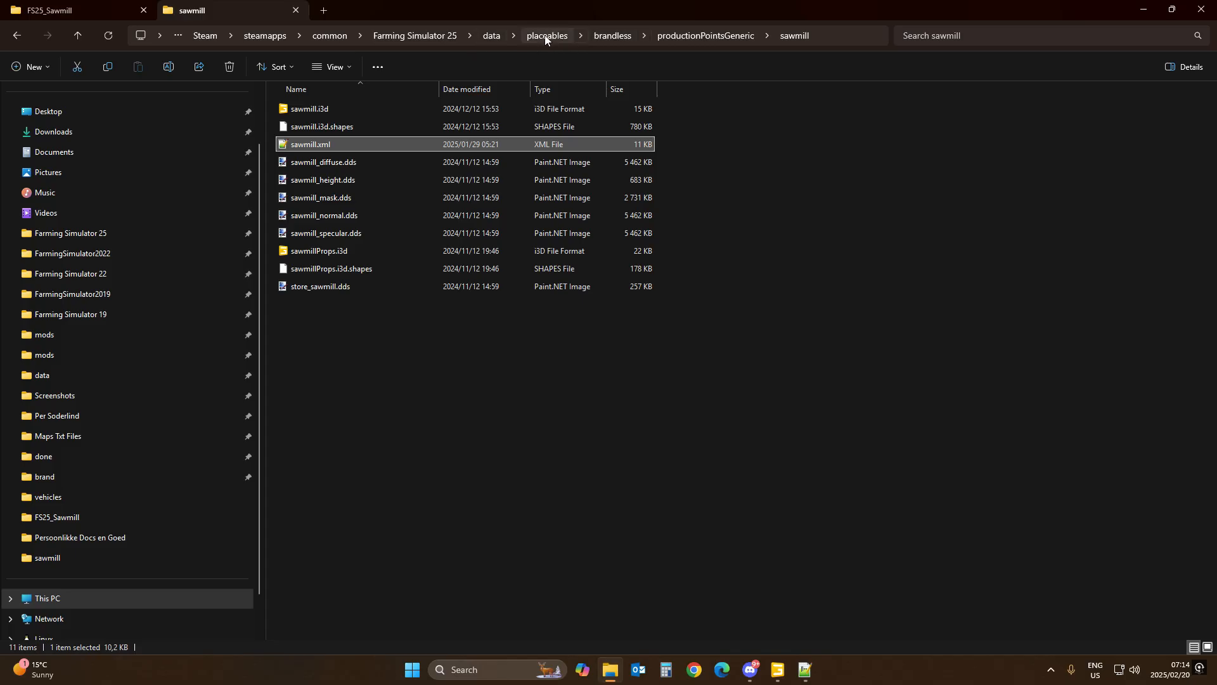
{"action": "left_click", "coordinate": [492, 36]}
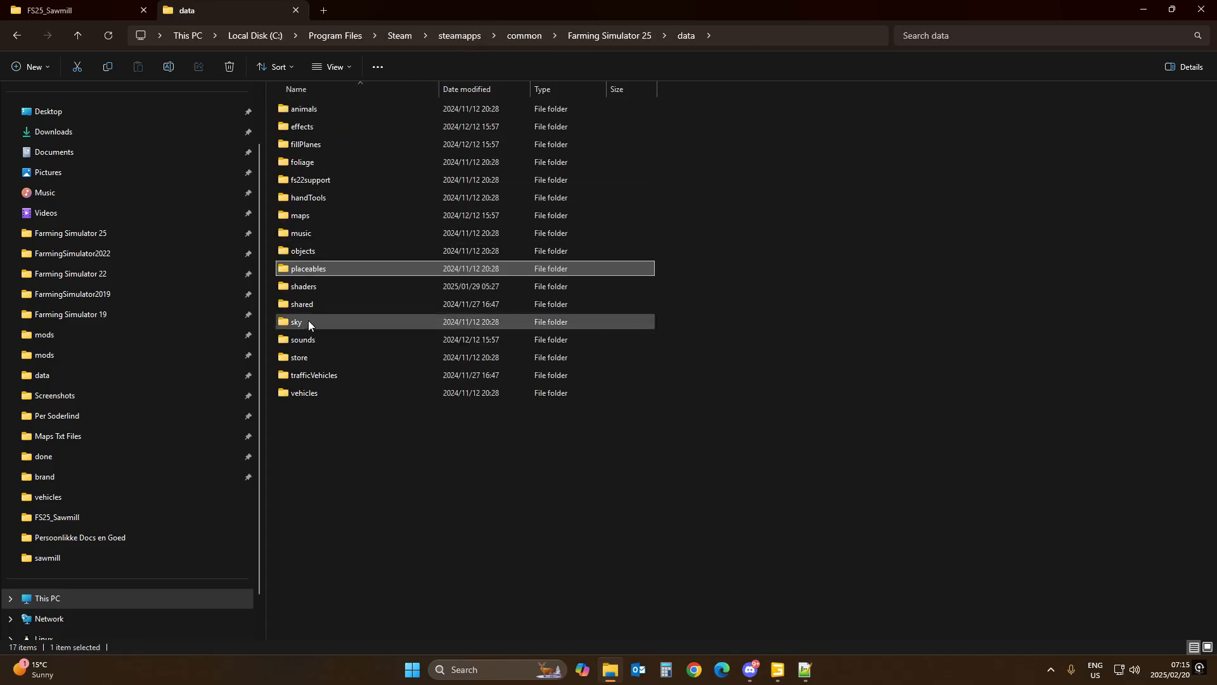
{"action": "double_click", "coordinate": [303, 215]}
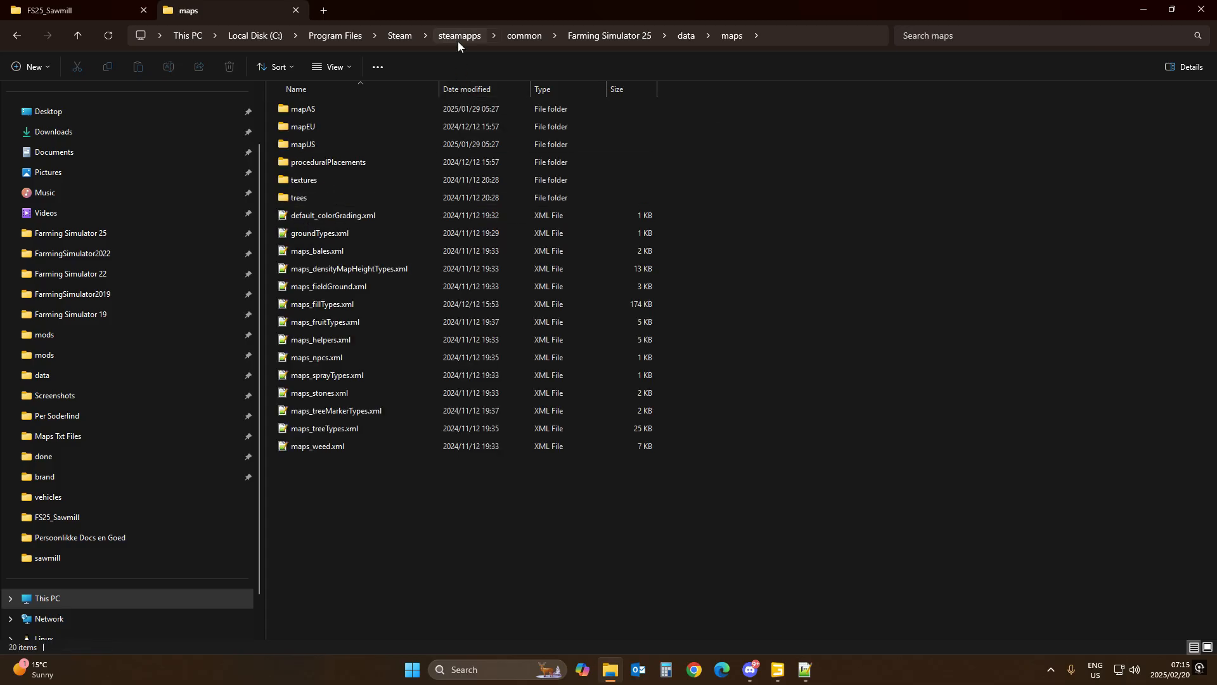
{"action": "double_click", "coordinate": [335, 144]}
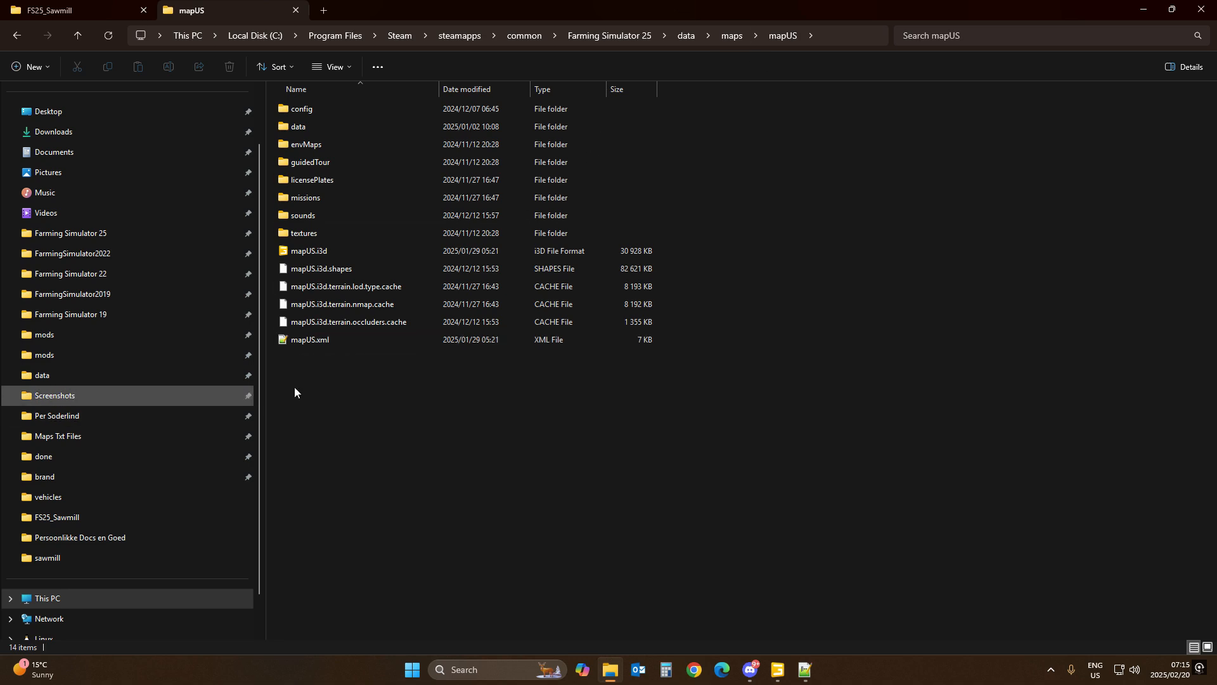
{"action": "double_click", "coordinate": [337, 344]}
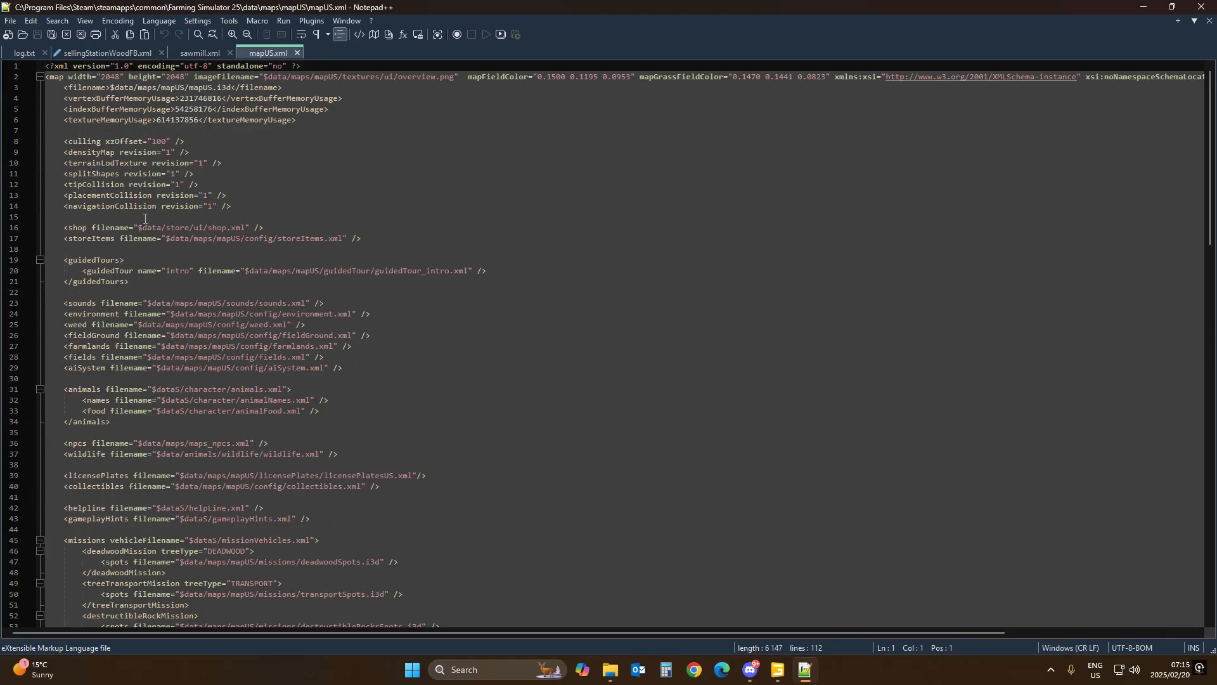
{"action": "scroll", "coordinate": [211, 254], "scroll_direction": "down", "scroll_amount": 20}
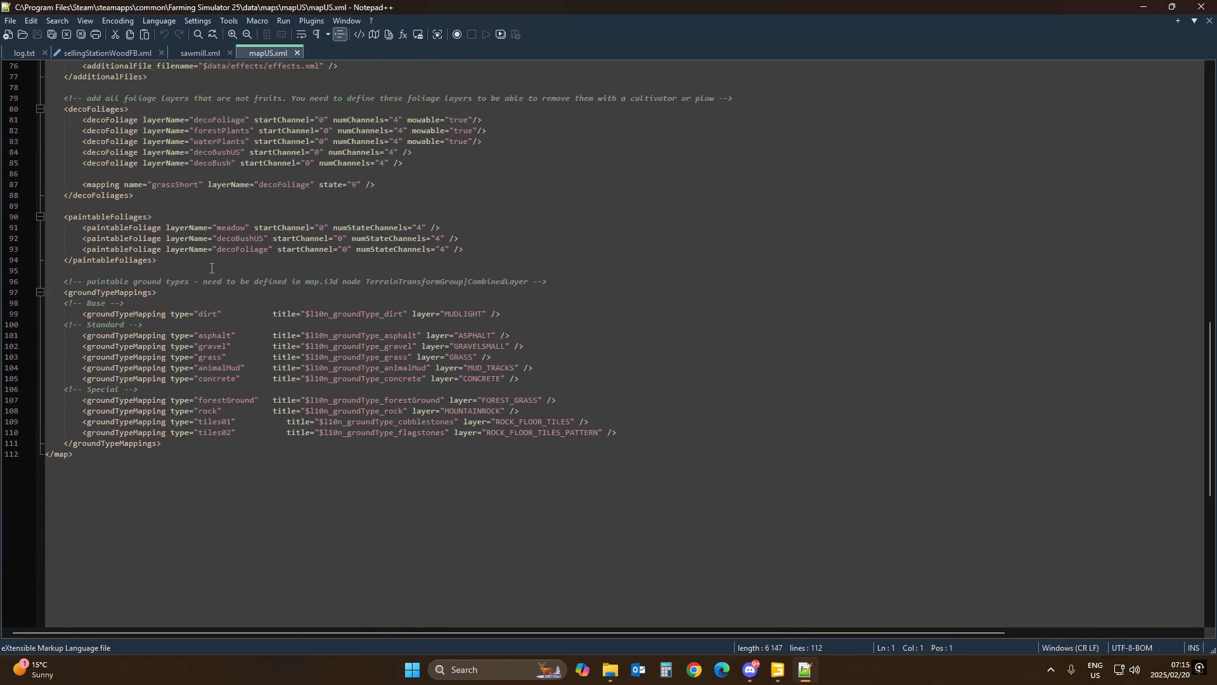
{"action": "left_click", "coordinate": [101, 293]}
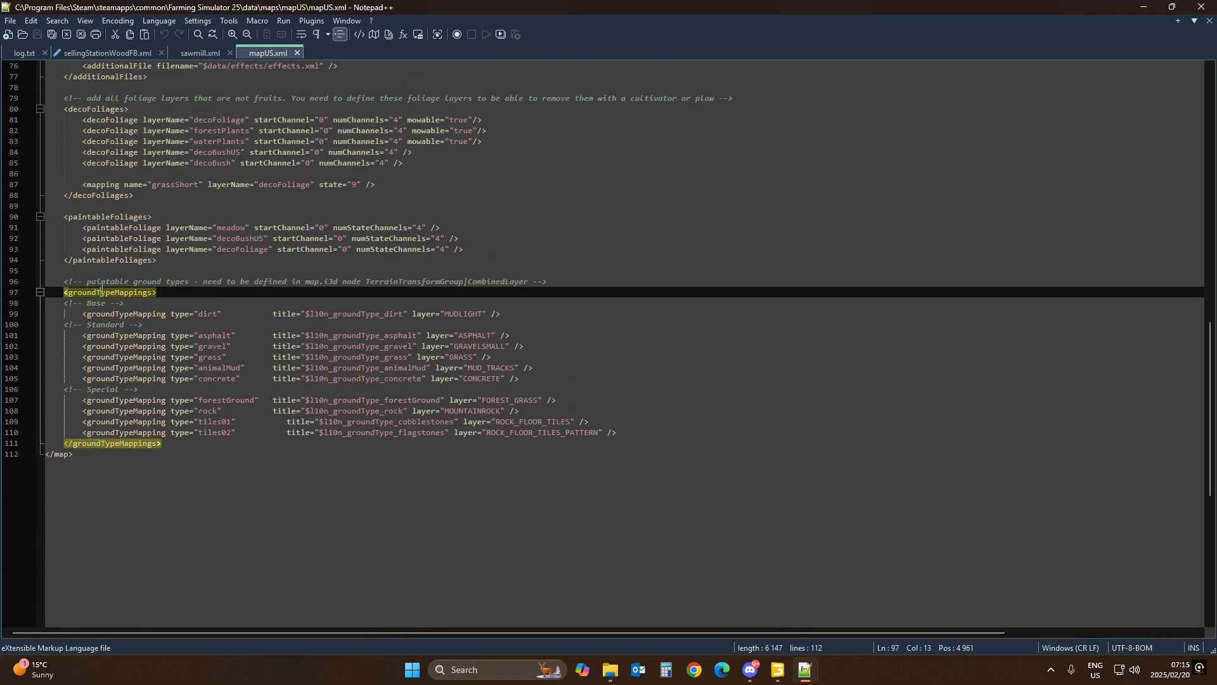
Step: Copy the concrete ground type and set the level area's groundType to concrete
{"action": "double_click", "coordinate": [212, 346]}
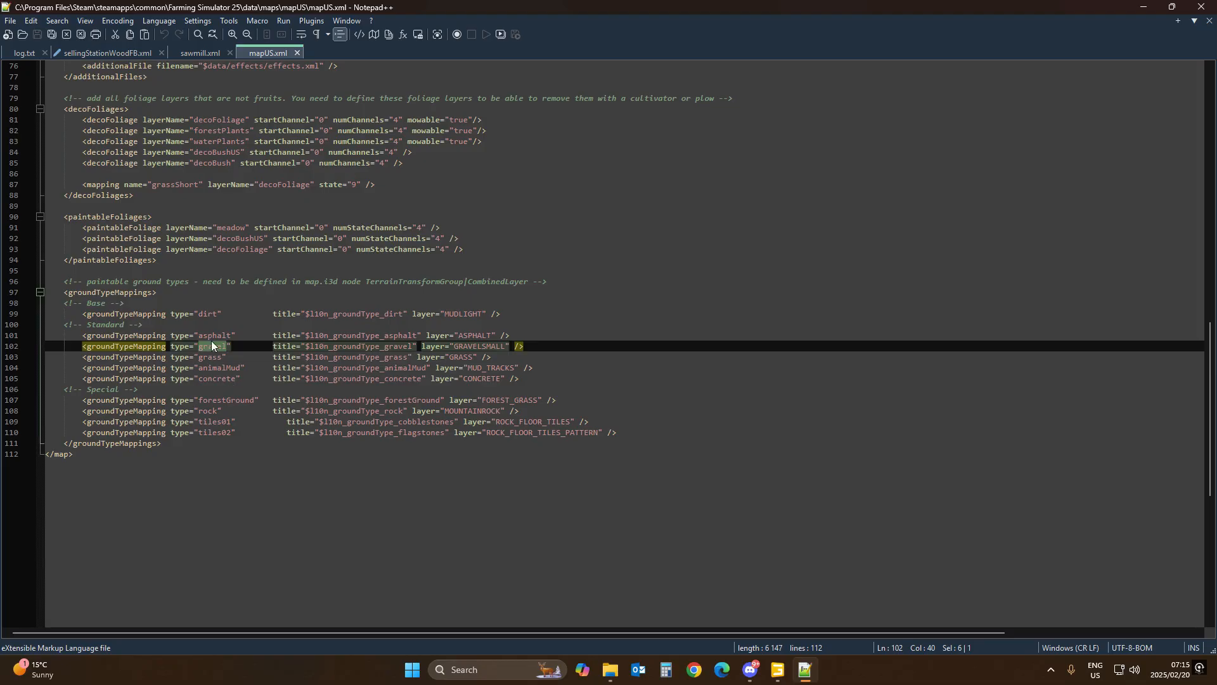
{"action": "double_click", "coordinate": [217, 378]}
{"action": "key", "text": "ctrl+c"}
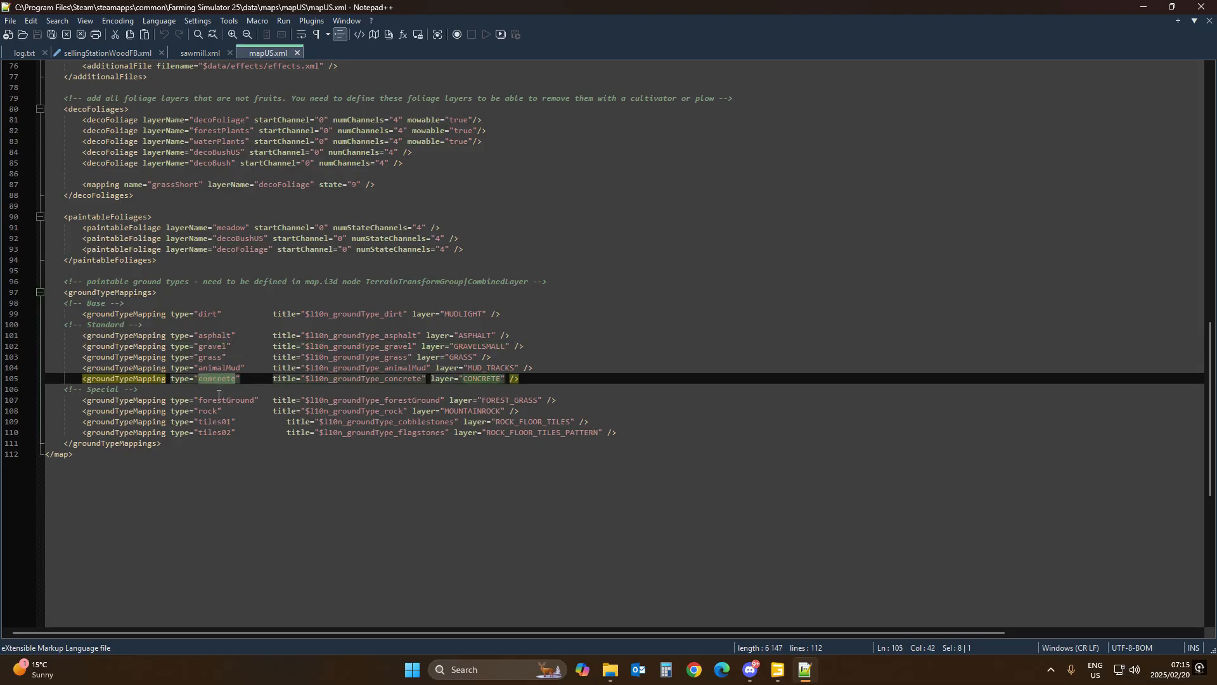
{"action": "left_click", "coordinate": [124, 52]}
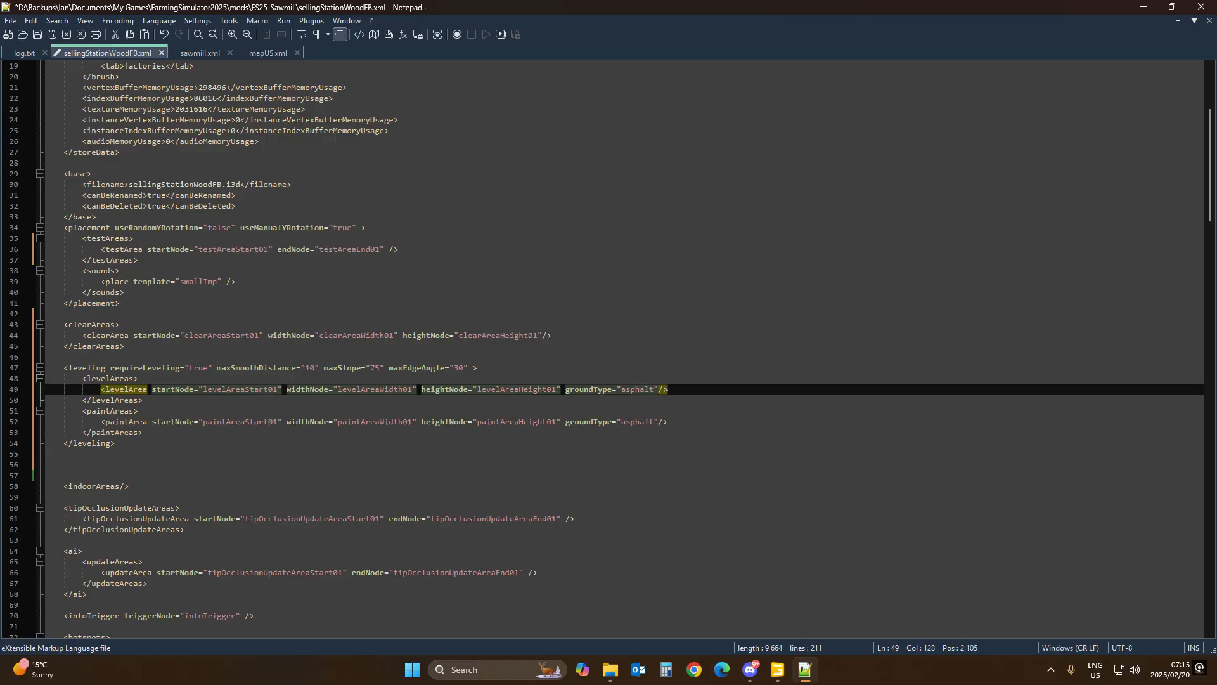
{"action": "double_click", "coordinate": [639, 390]}
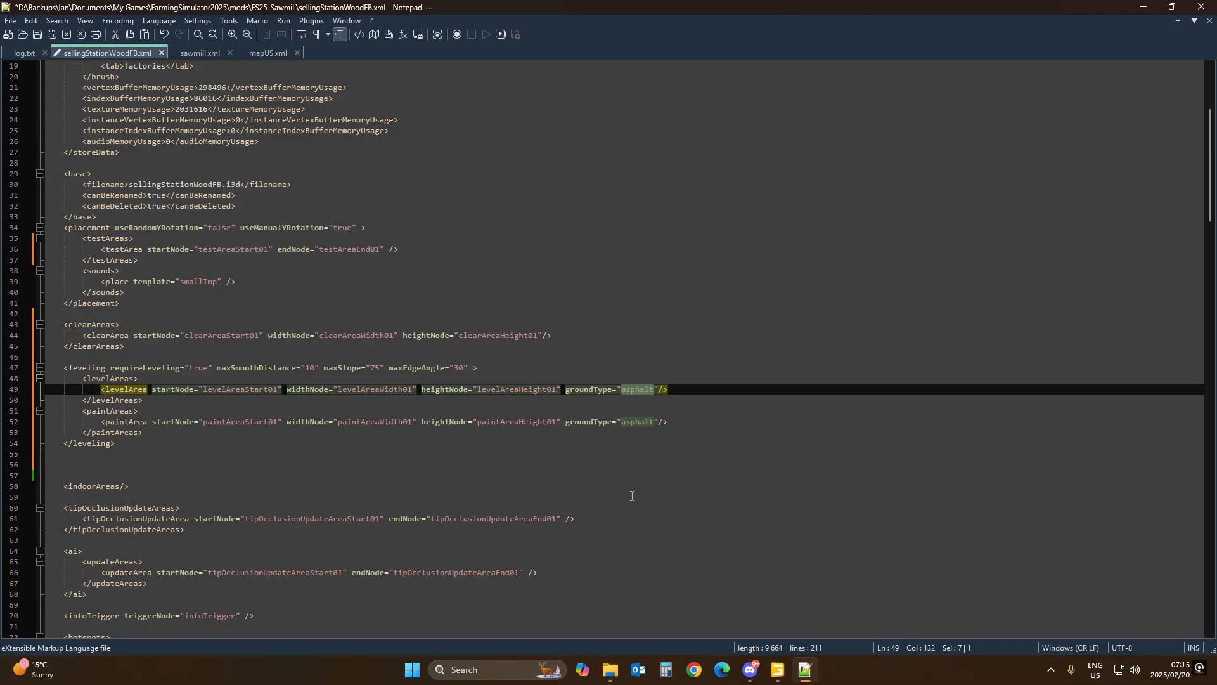
{"action": "key", "text": "ctrl+v"}
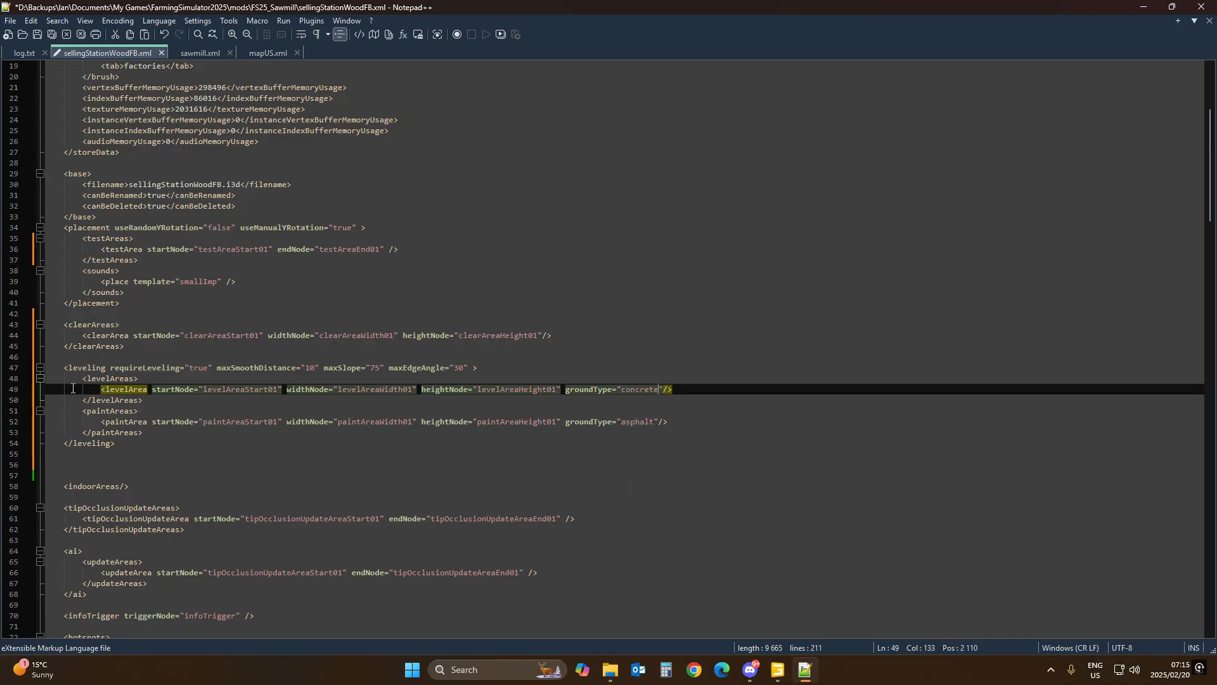
{"action": "left_click", "coordinate": [82, 367]}
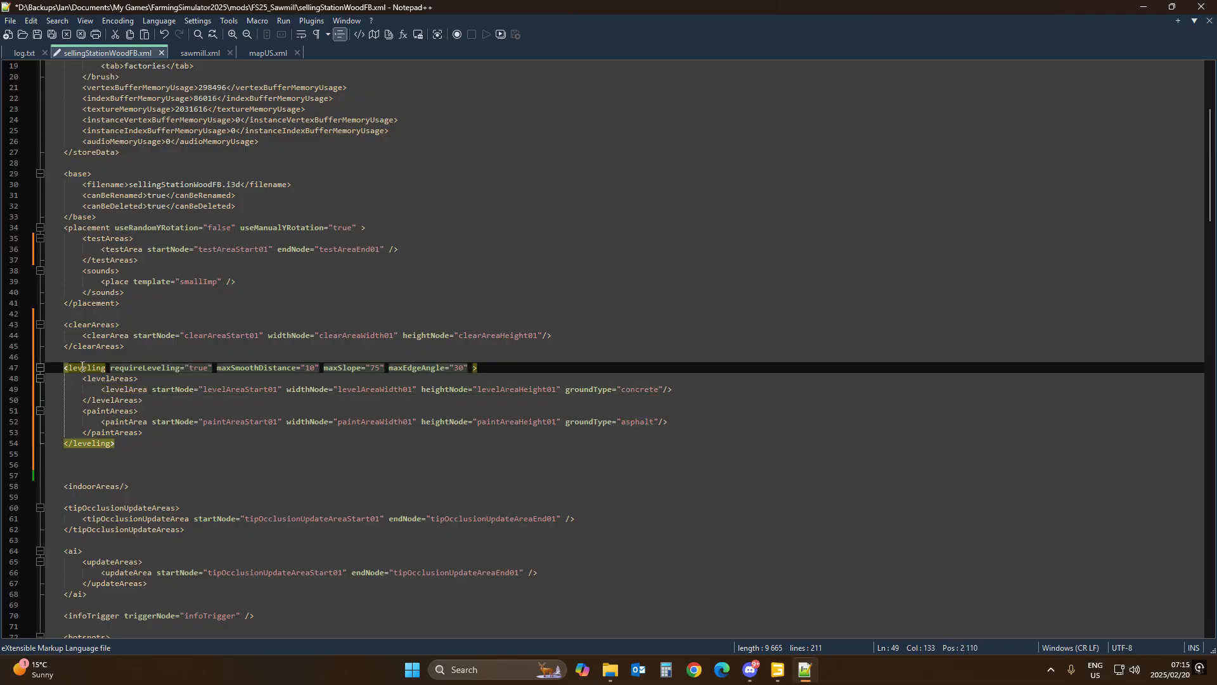
Step: Delete the paintArea entry inside the leveling section's paintAreas group and save the XML file
{"action": "left_click", "coordinate": [100, 412]}
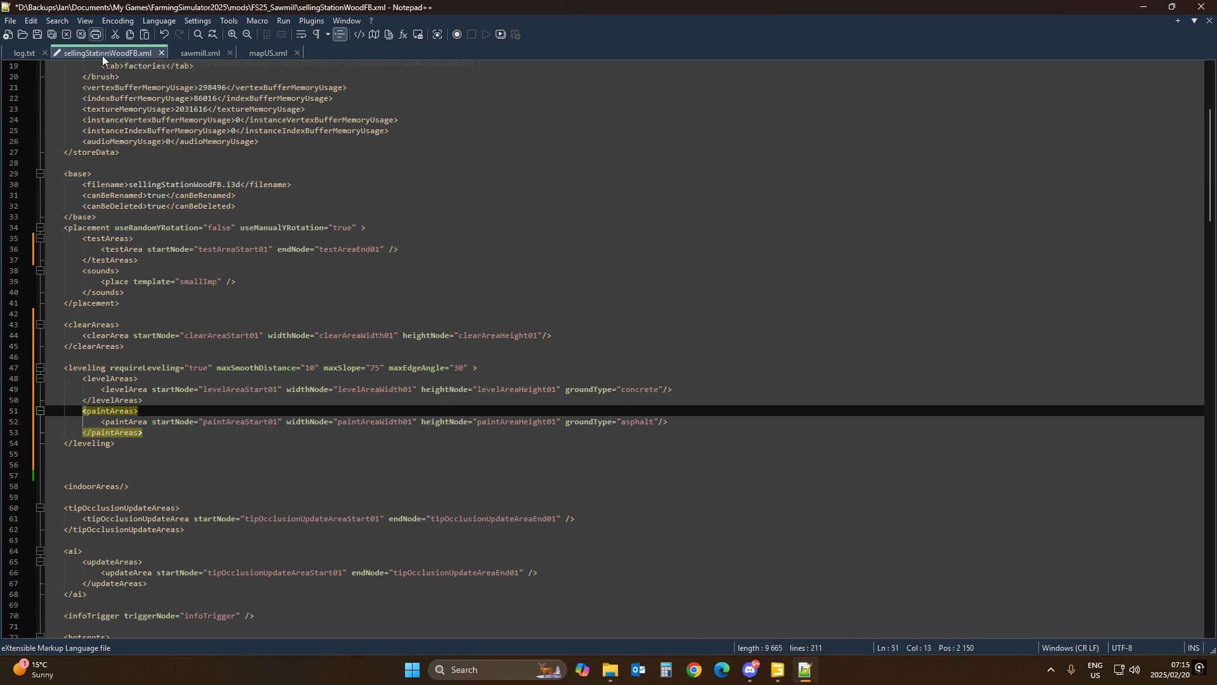
{"action": "left_click", "coordinate": [733, 602]}
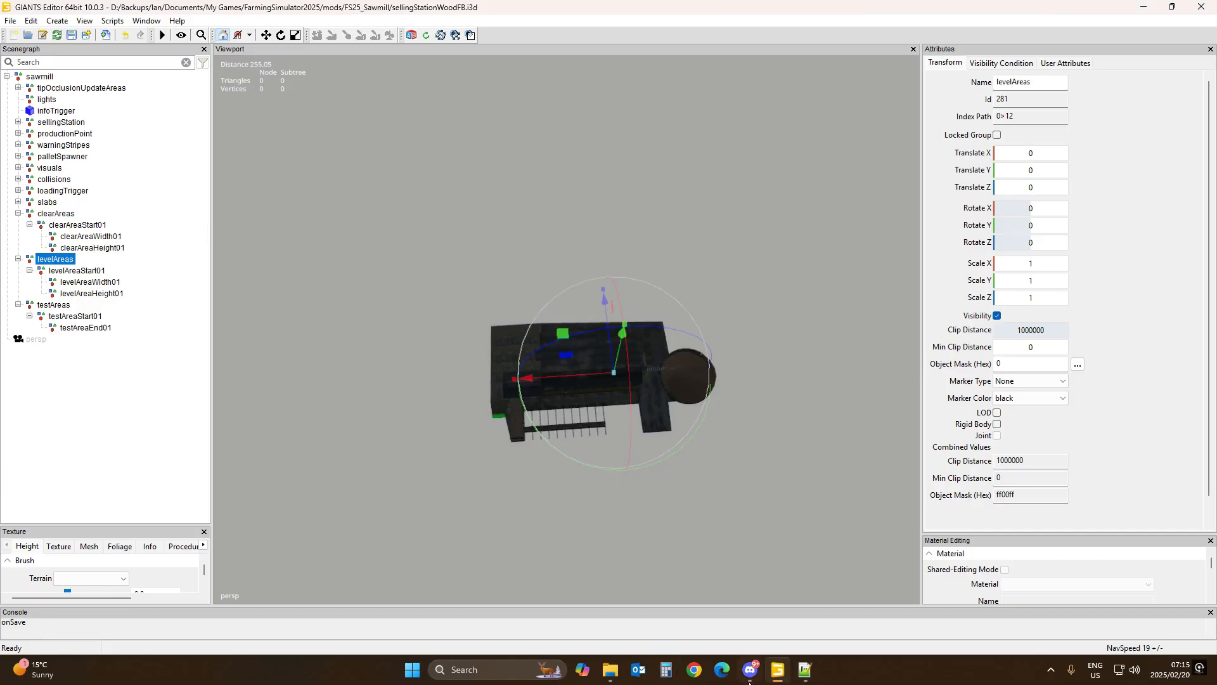
{"action": "mouse_move", "coordinate": [811, 673]}
{"action": "left_click", "coordinate": [801, 679]}
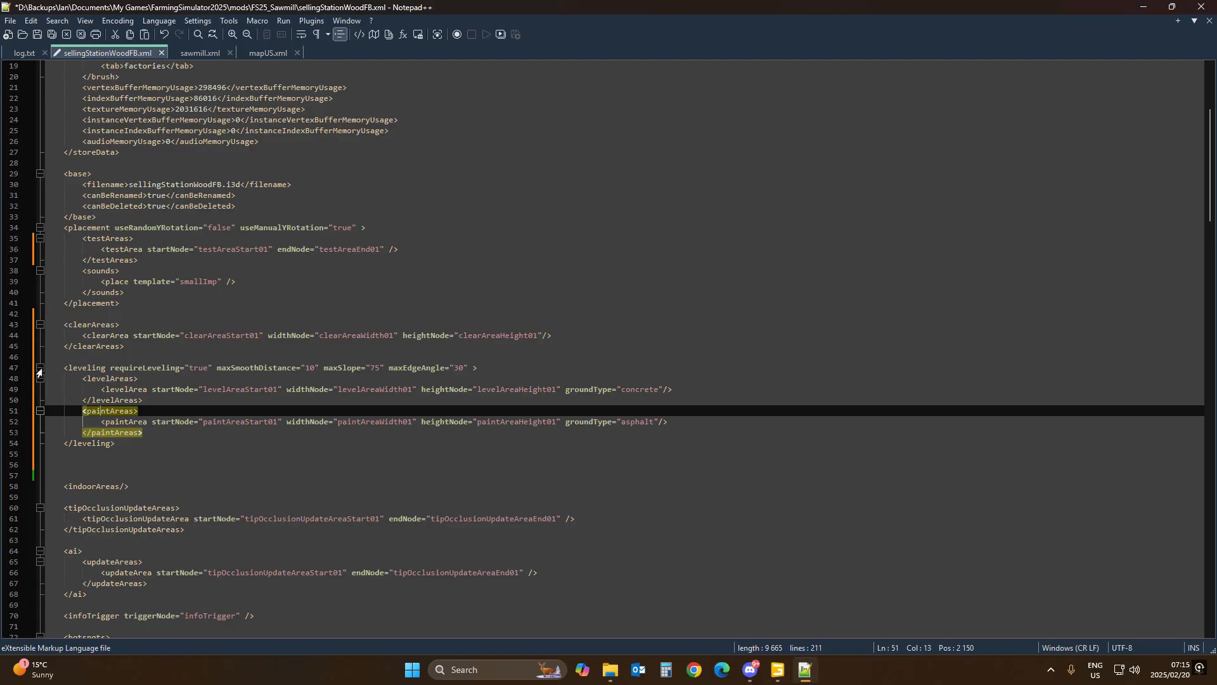
{"action": "left_click", "coordinate": [15, 423]}
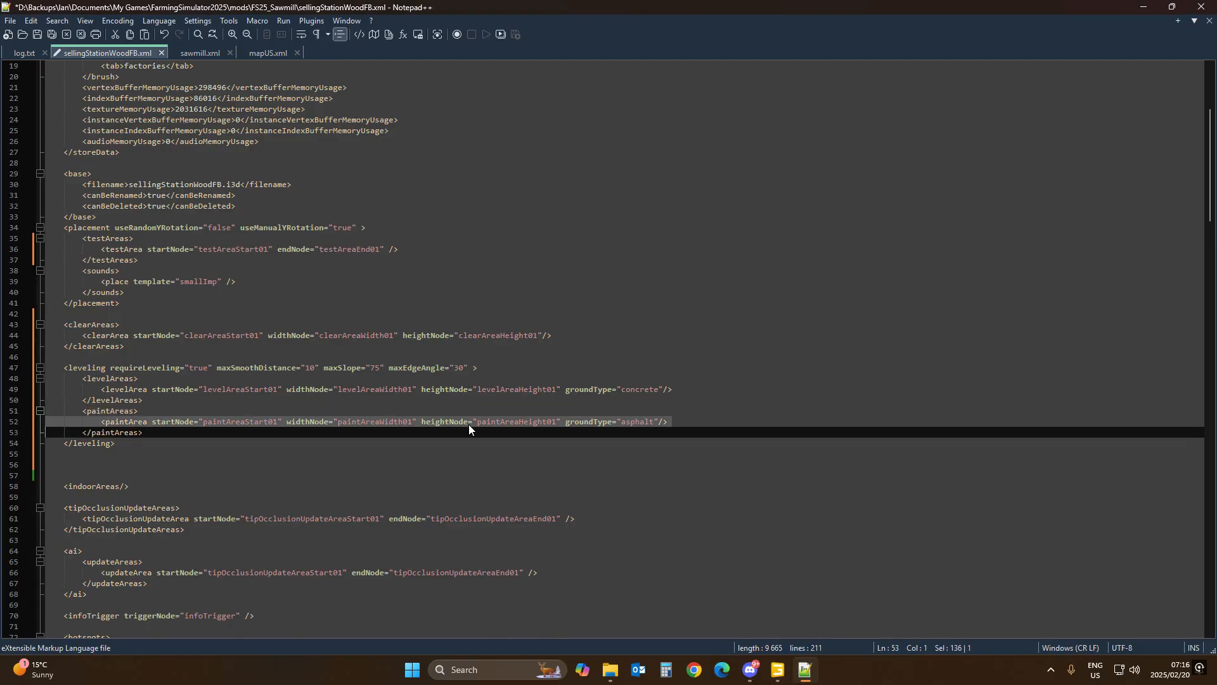
{"action": "key", "text": "Delete"}
{"action": "left_click", "coordinate": [96, 411]}
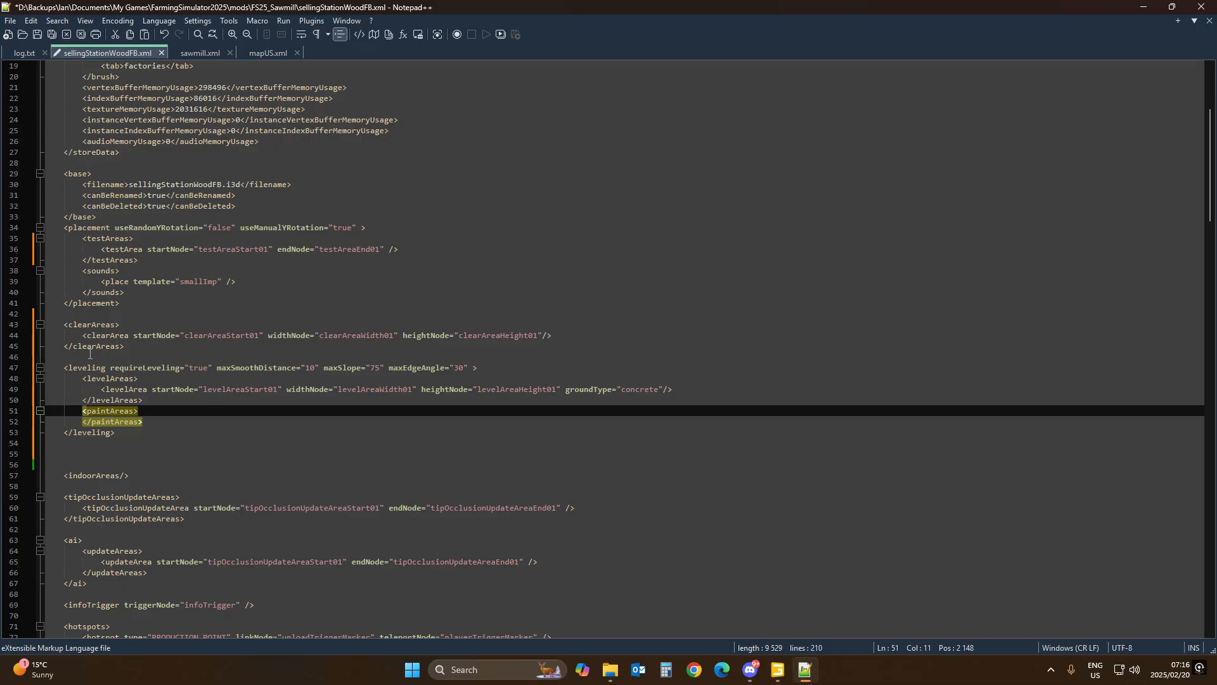
{"action": "left_click", "coordinate": [35, 35]}
Step: Switch to Windows and launch Steam from the Start menu
{"action": "left_click", "coordinate": [778, 671]}
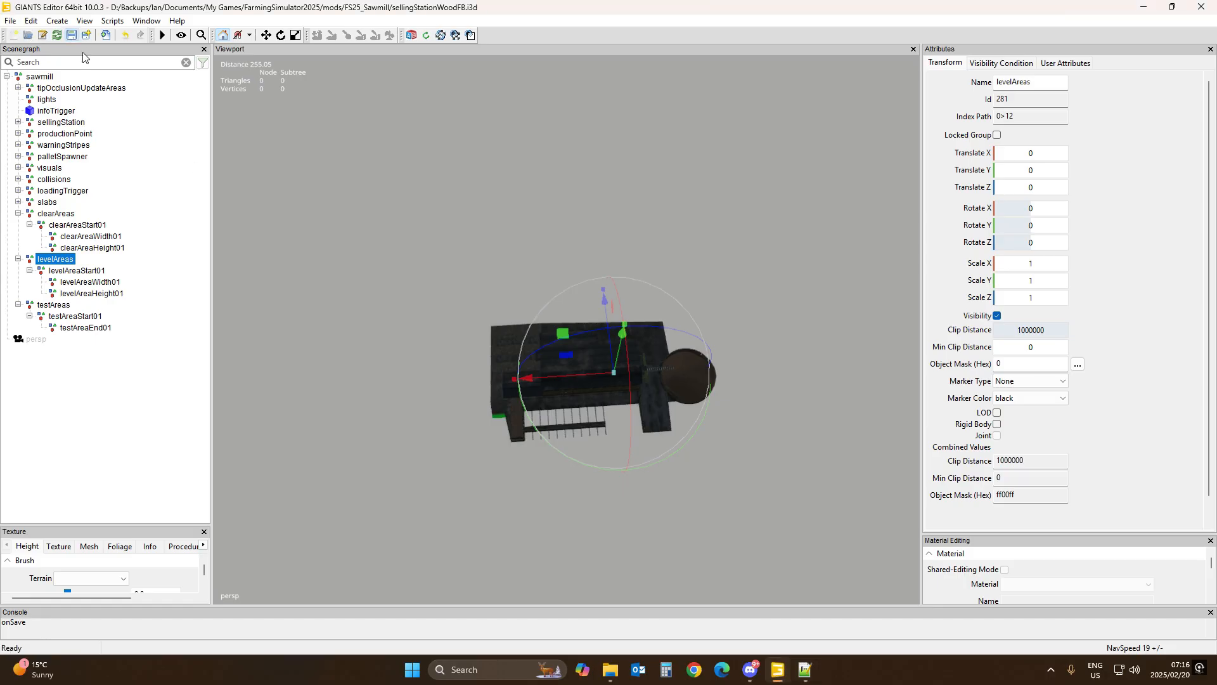
{"action": "left_click", "coordinate": [412, 669]}
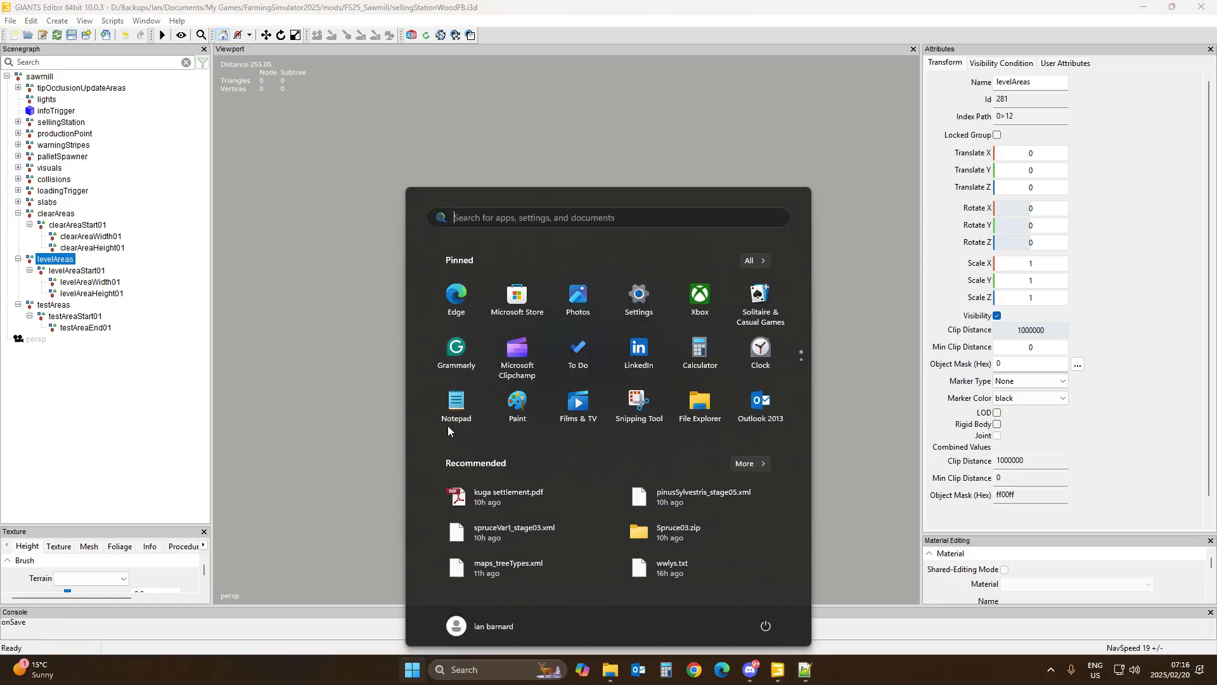
{"action": "scroll", "coordinate": [447, 425], "scroll_direction": "down", "scroll_amount": 1}
{"action": "left_click", "coordinate": [338, 383]}
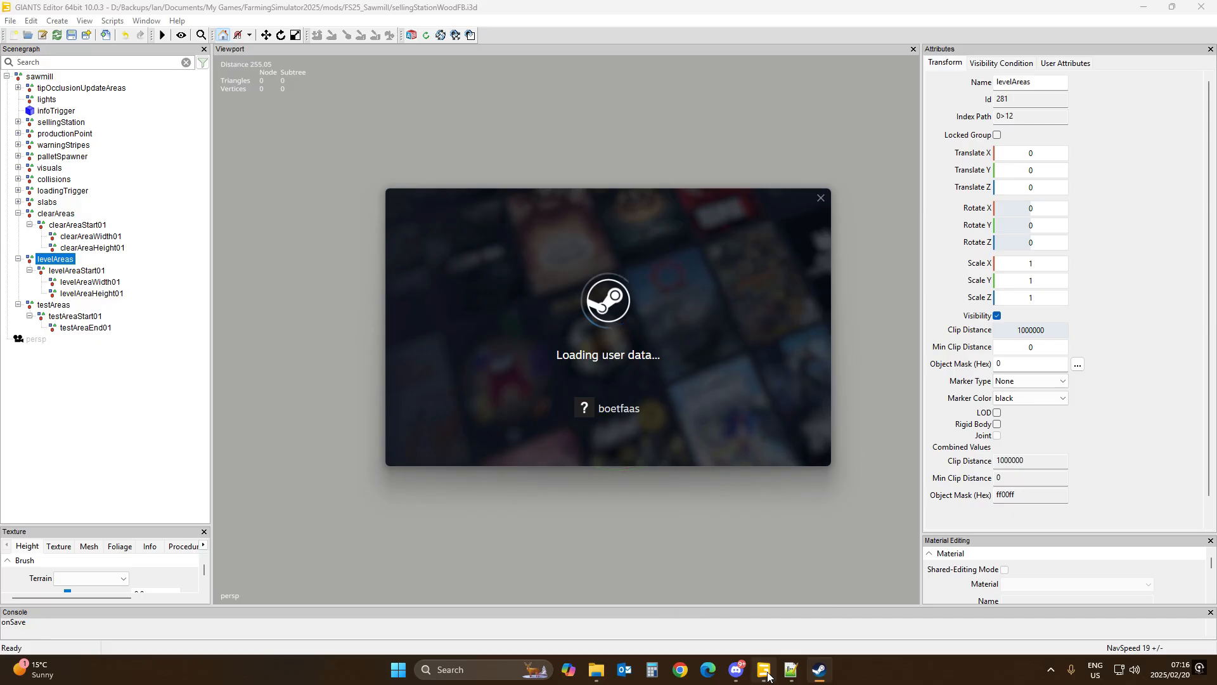
Step: Close the GIANTS Editor and dismiss the Steam promotional popup
{"action": "mouse_move", "coordinate": [766, 677]}
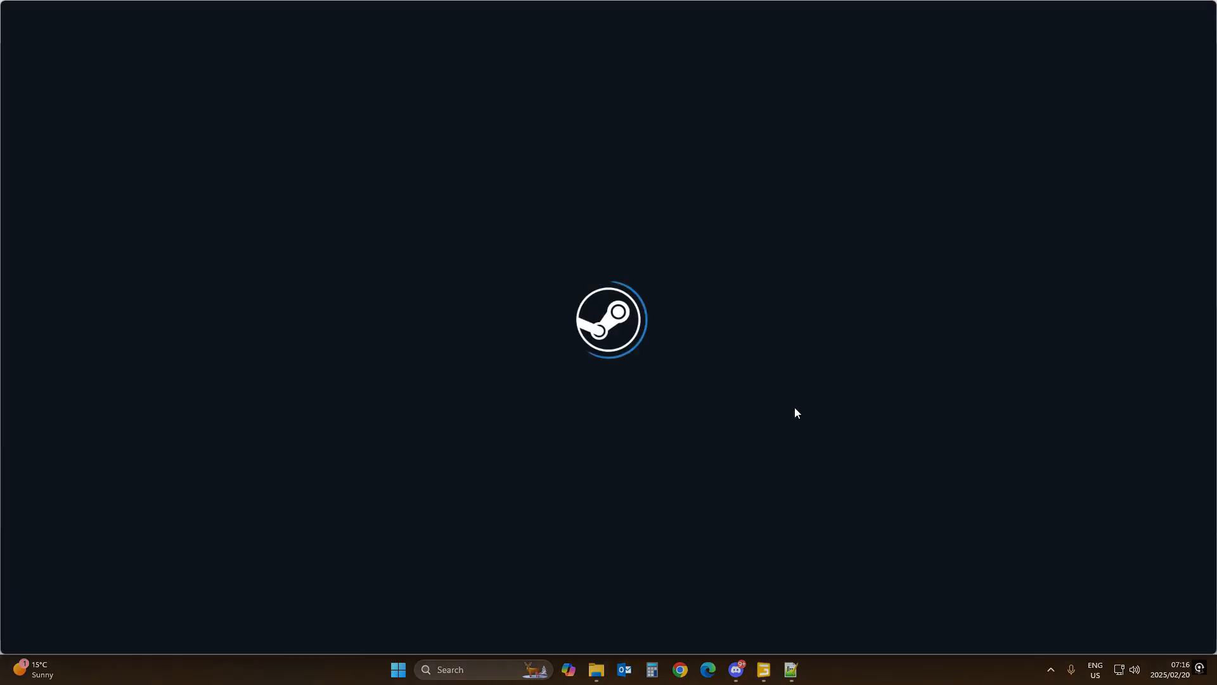
{"action": "left_click", "coordinate": [764, 676]}
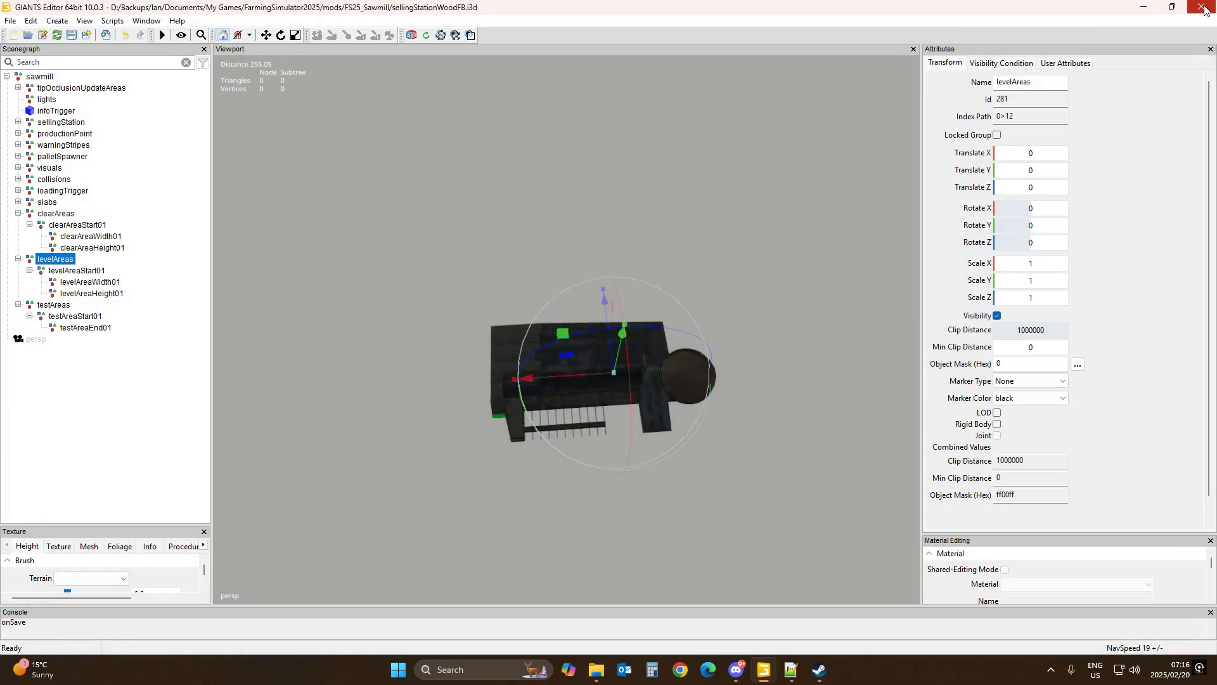
{"action": "left_click", "coordinate": [1203, 8]}
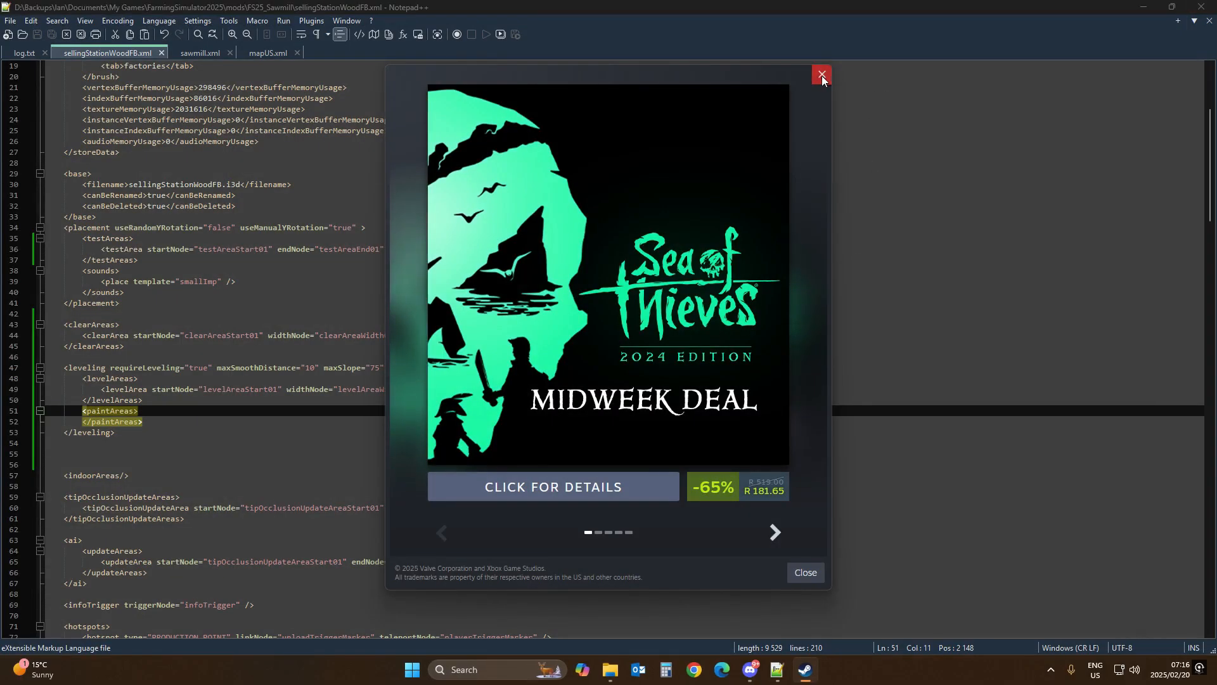
{"action": "left_click", "coordinate": [823, 75]}
Step: Switch to Farming Simulator 25 and launch it from the Steam tray menu
{"action": "left_click", "coordinate": [1051, 668]}
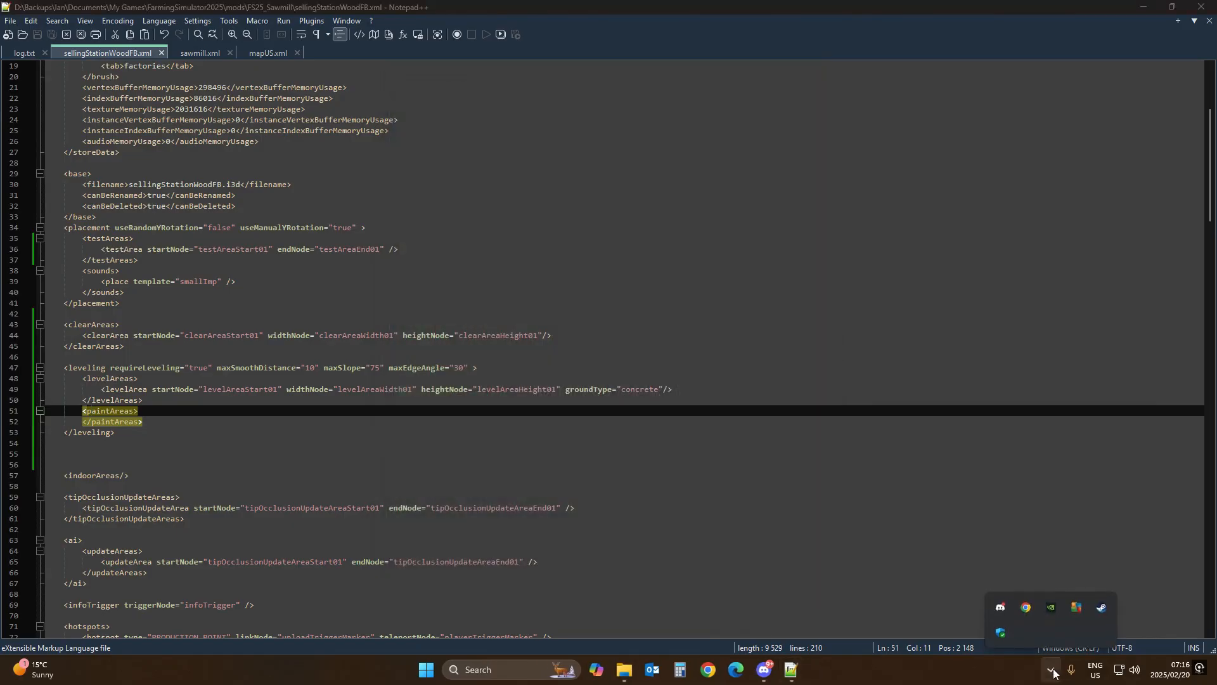
{"action": "right_click", "coordinate": [1101, 605]}
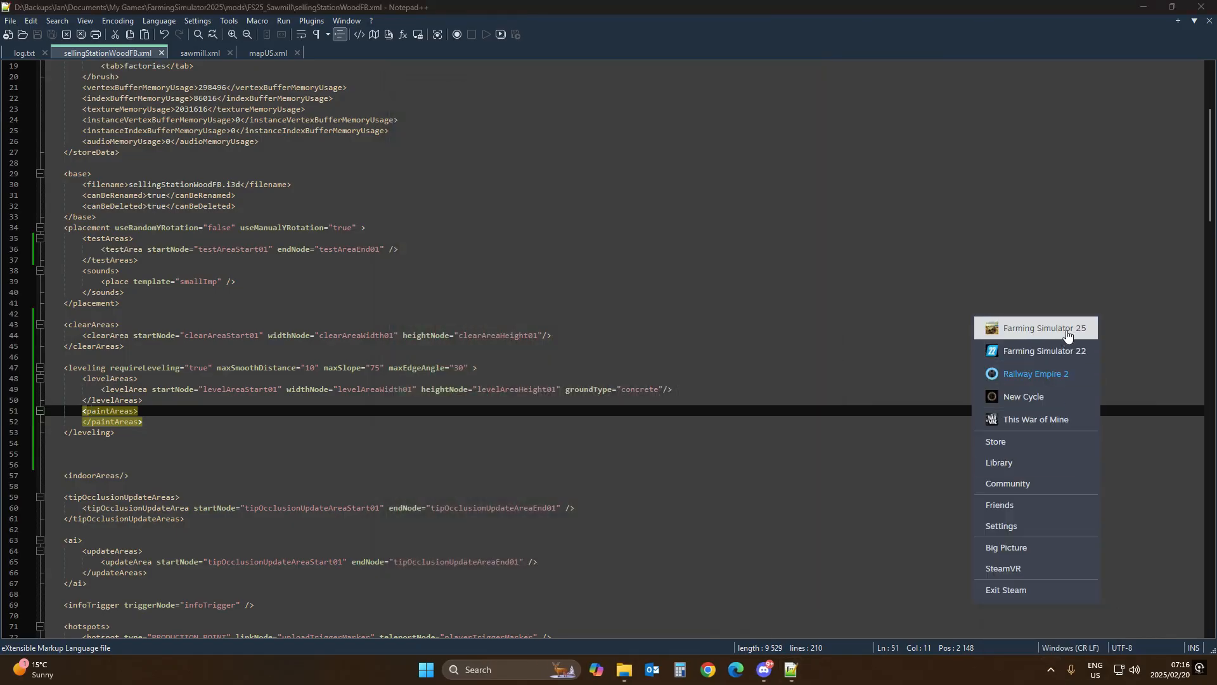
{"action": "left_click", "coordinate": [997, 327]}
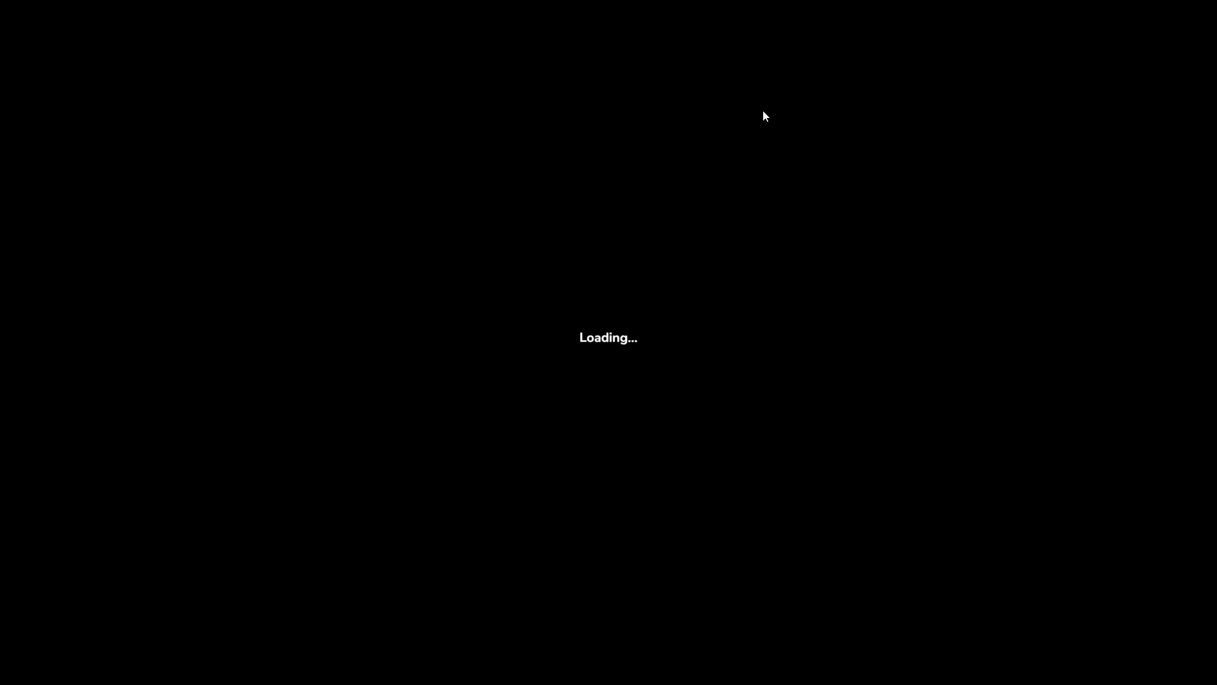
{"action": "left_click", "coordinate": [232, 233]}
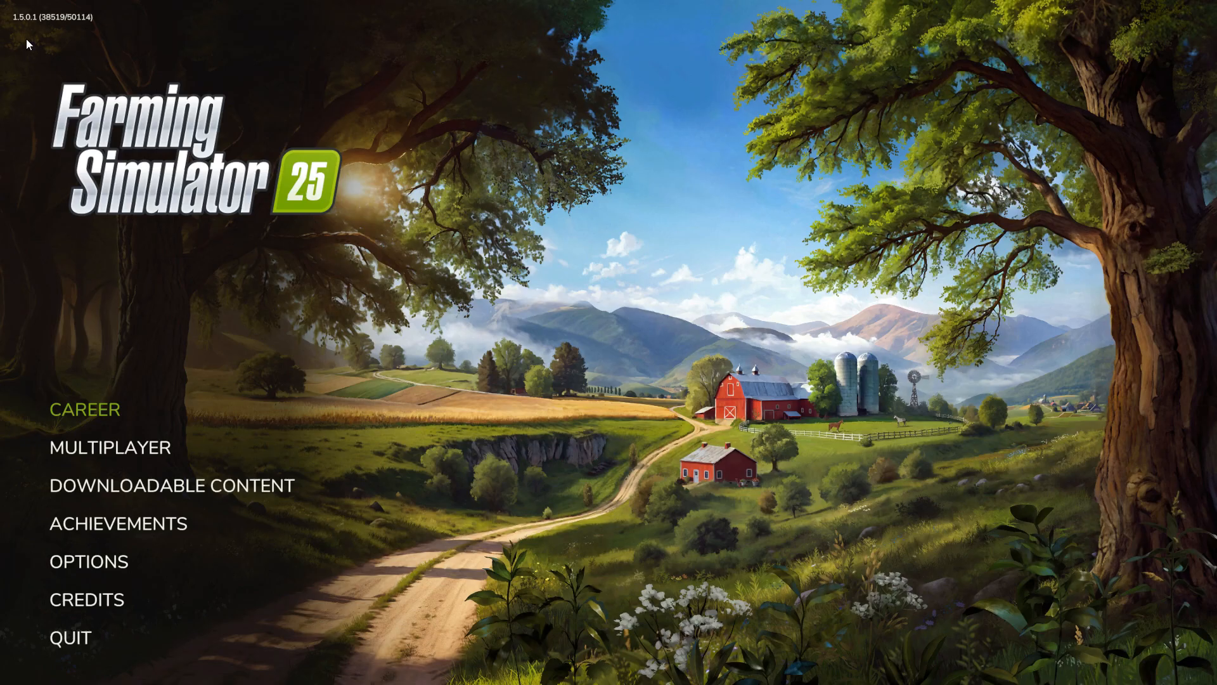
Step: Start a new Career on Riverbend Springs with the guided intro-tour set to No
{"action": "left_click", "coordinate": [56, 409]}
{"action": "left_click", "coordinate": [558, 230]}
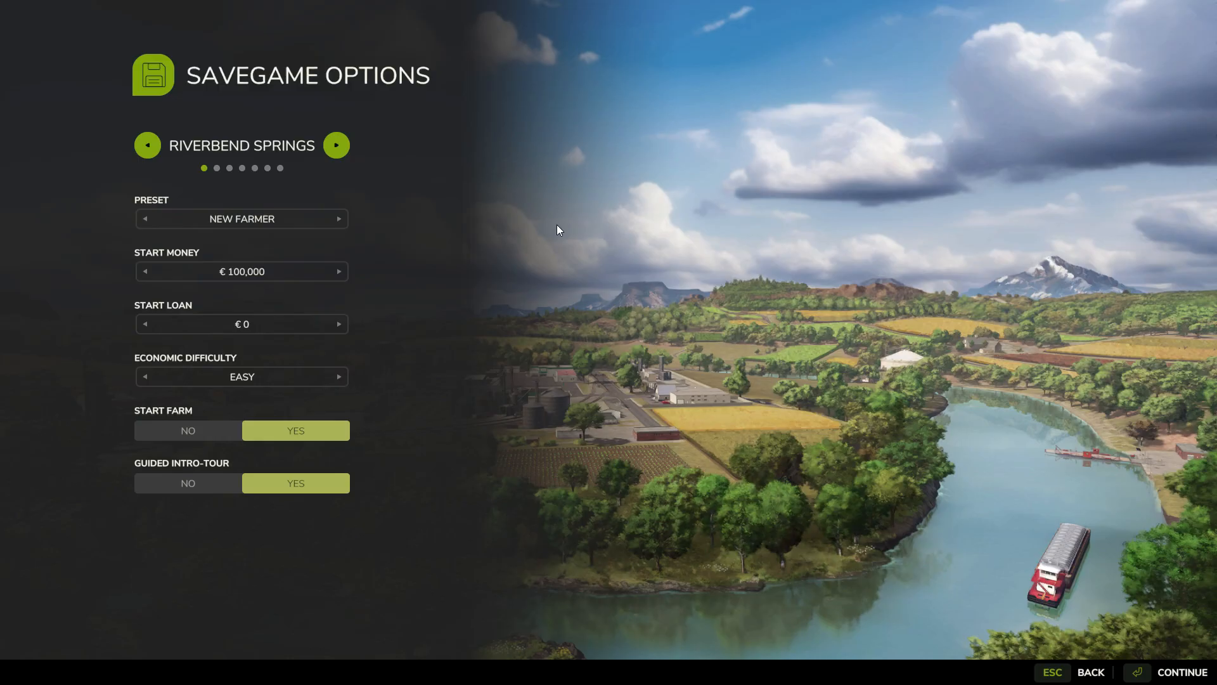
{"action": "left_click", "coordinate": [190, 482]}
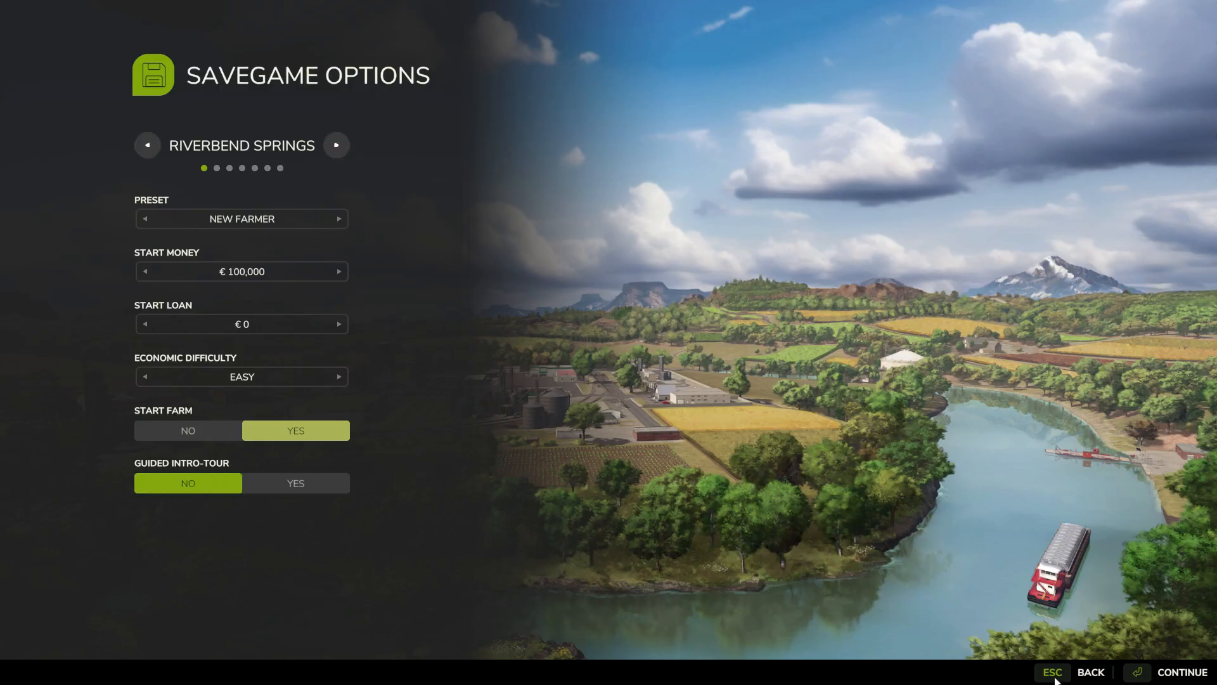
{"action": "left_click", "coordinate": [1165, 677]}
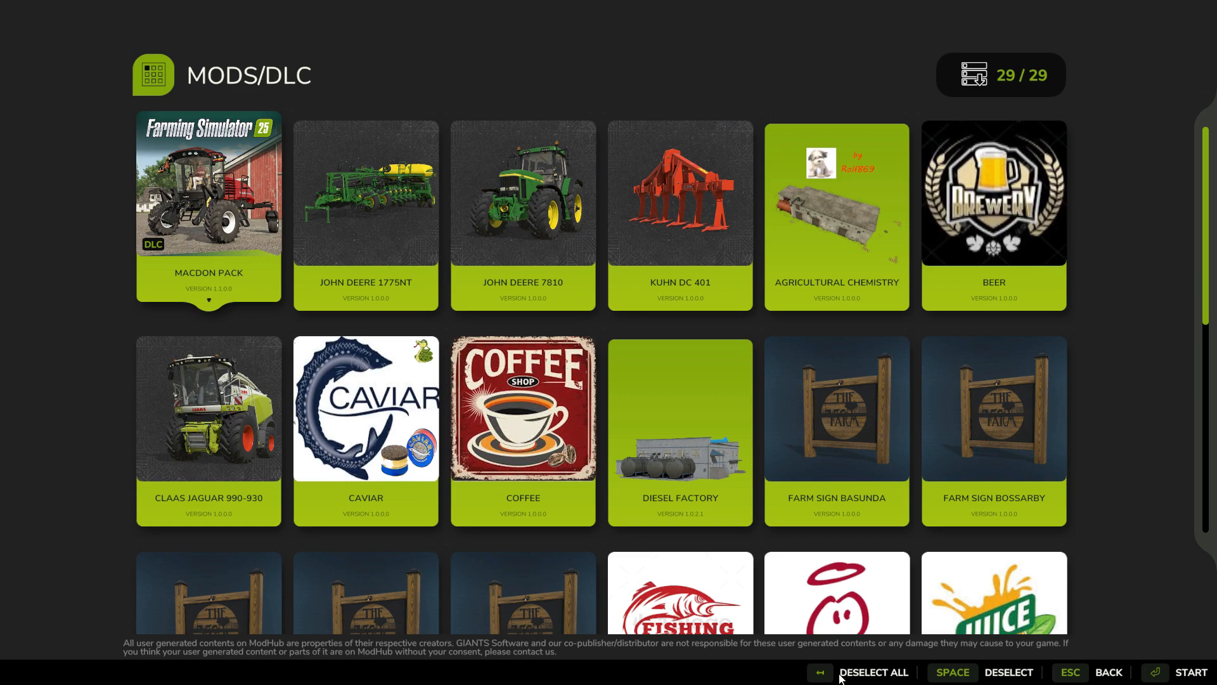
Step: Deselect all mods, enable only Powertools and Sawmill, and start the game
{"action": "left_click", "coordinate": [820, 674]}
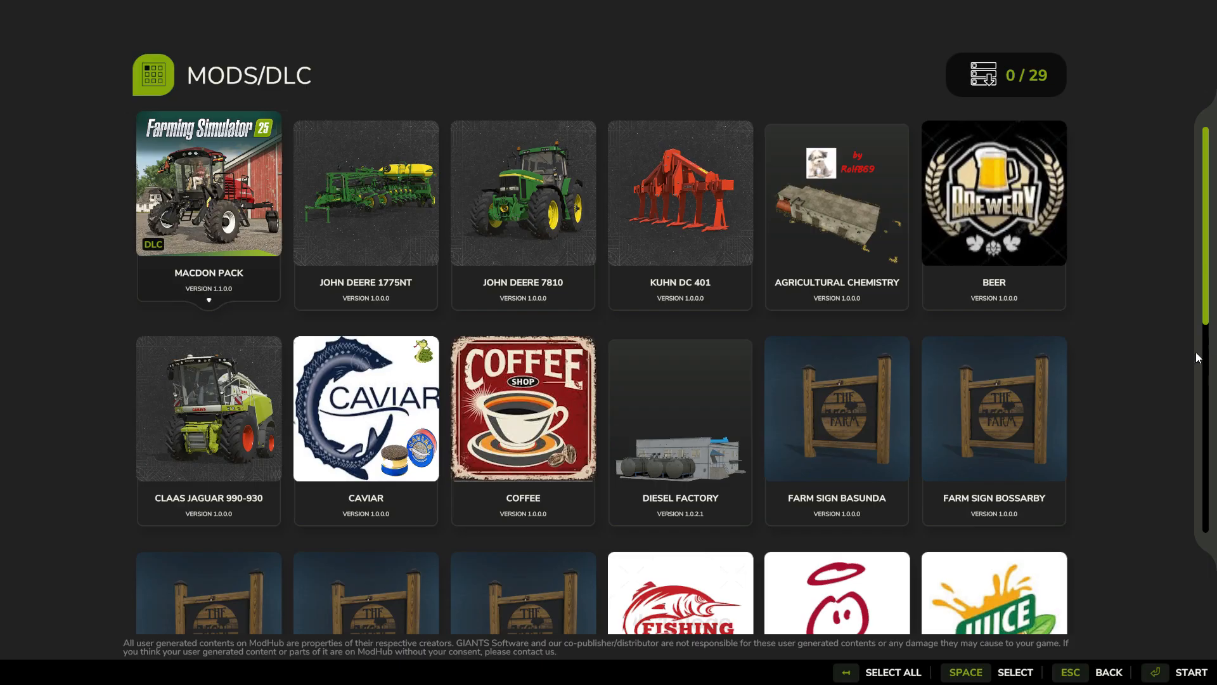
{"action": "left_click", "coordinate": [856, 673]}
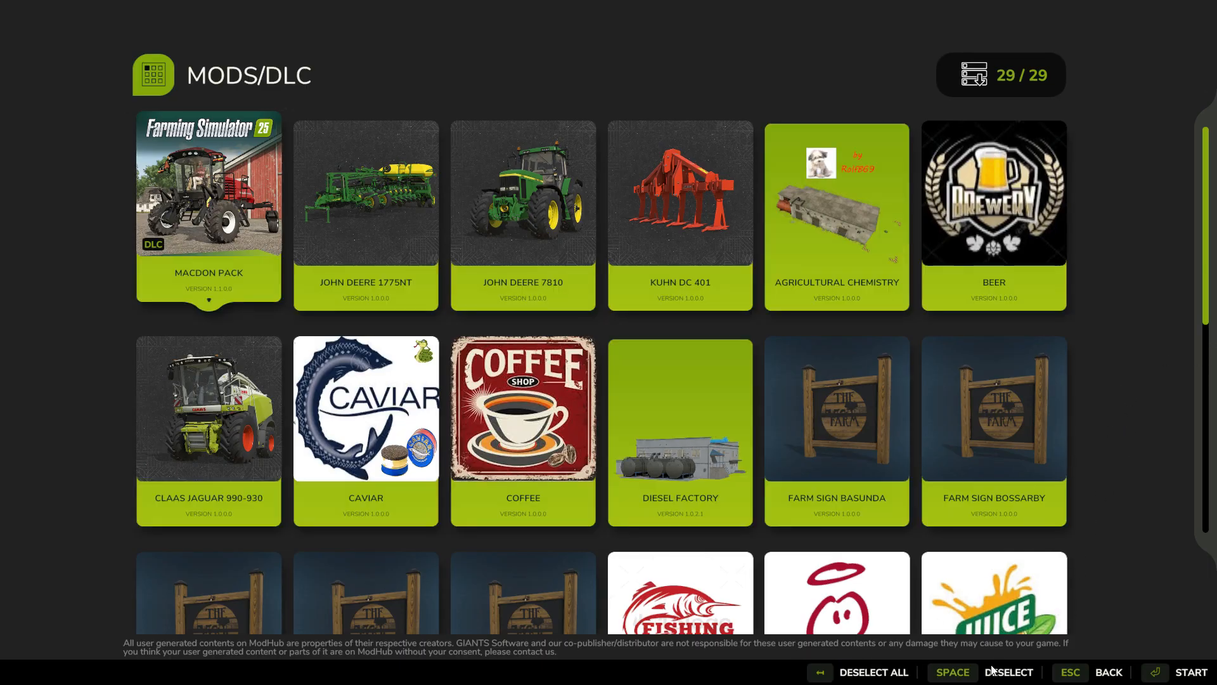
{"action": "left_click", "coordinate": [844, 676]}
{"action": "scroll", "coordinate": [740, 427], "scroll_direction": "down", "scroll_amount": 6}
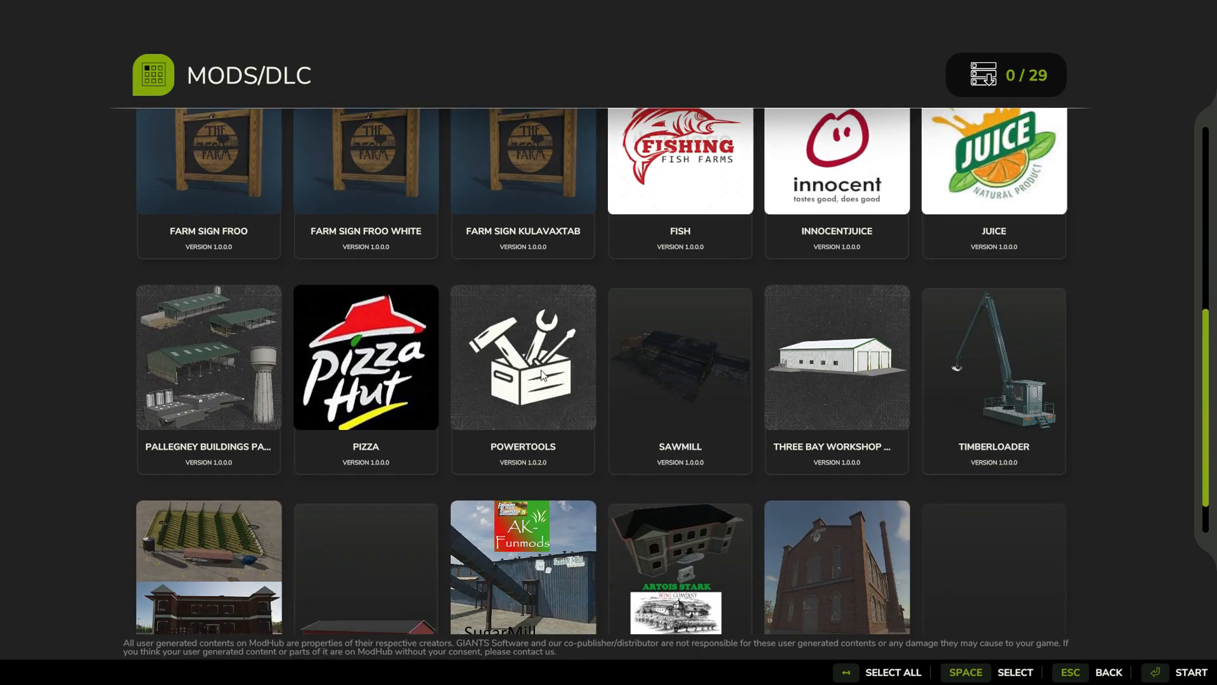
{"action": "left_click", "coordinate": [542, 375]}
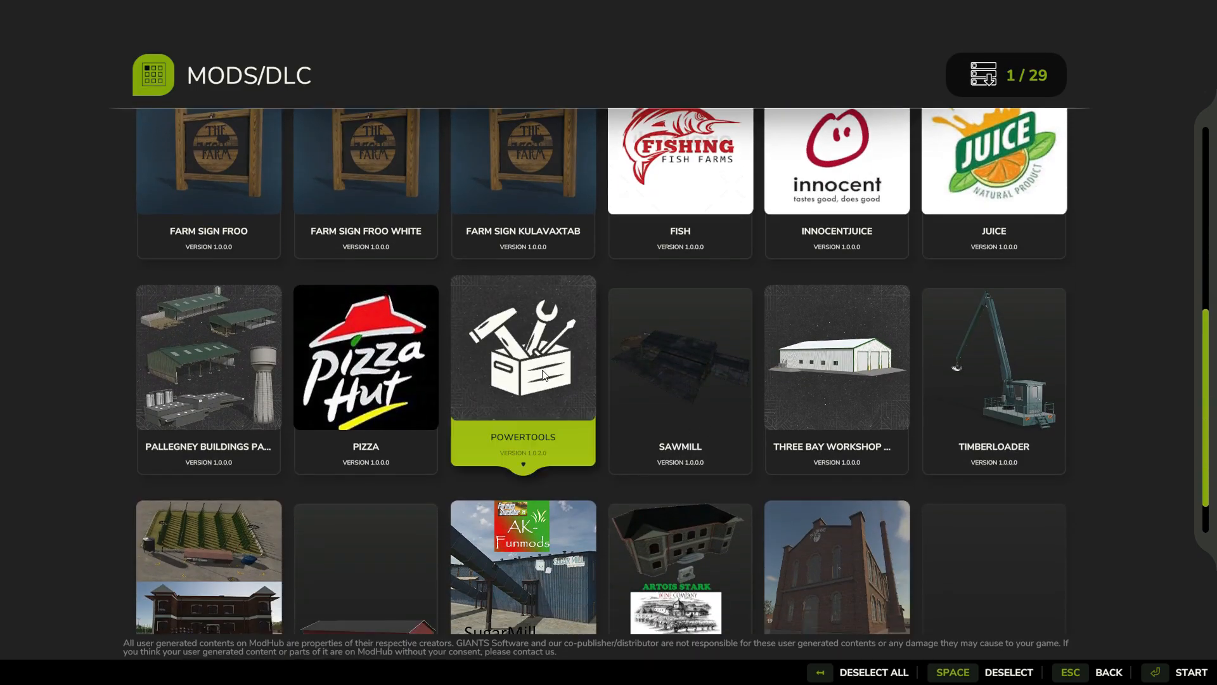
{"action": "left_click", "coordinate": [671, 378]}
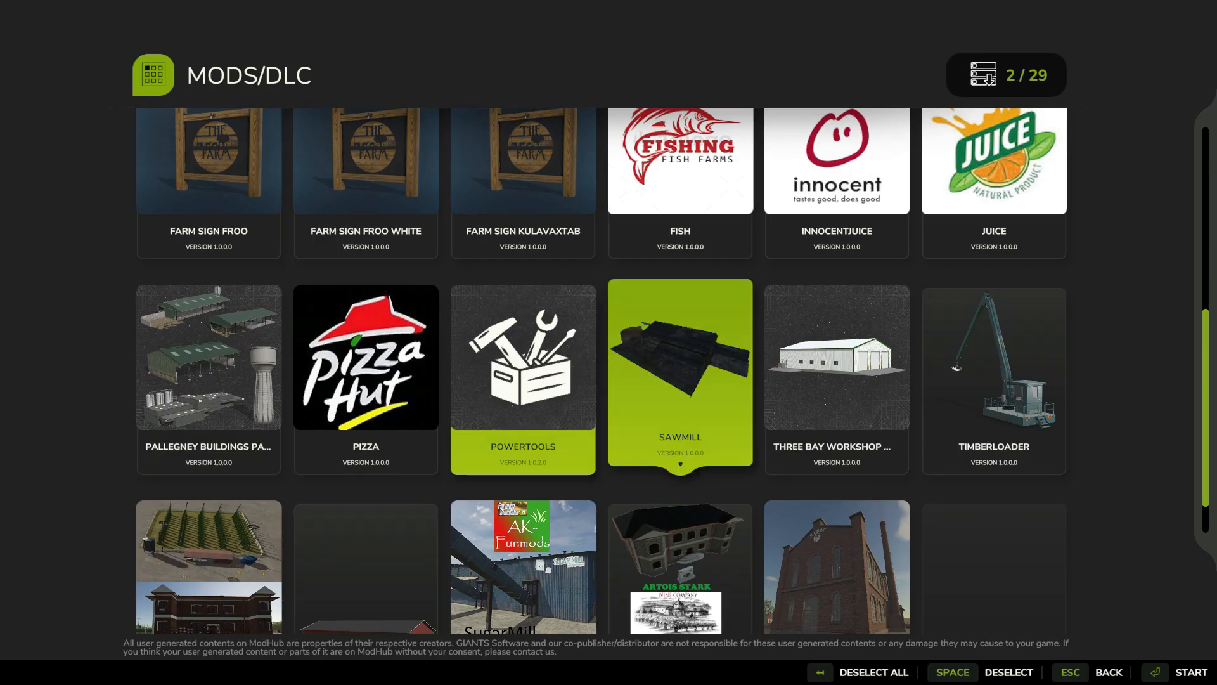
{"action": "left_click", "coordinate": [1183, 671]}
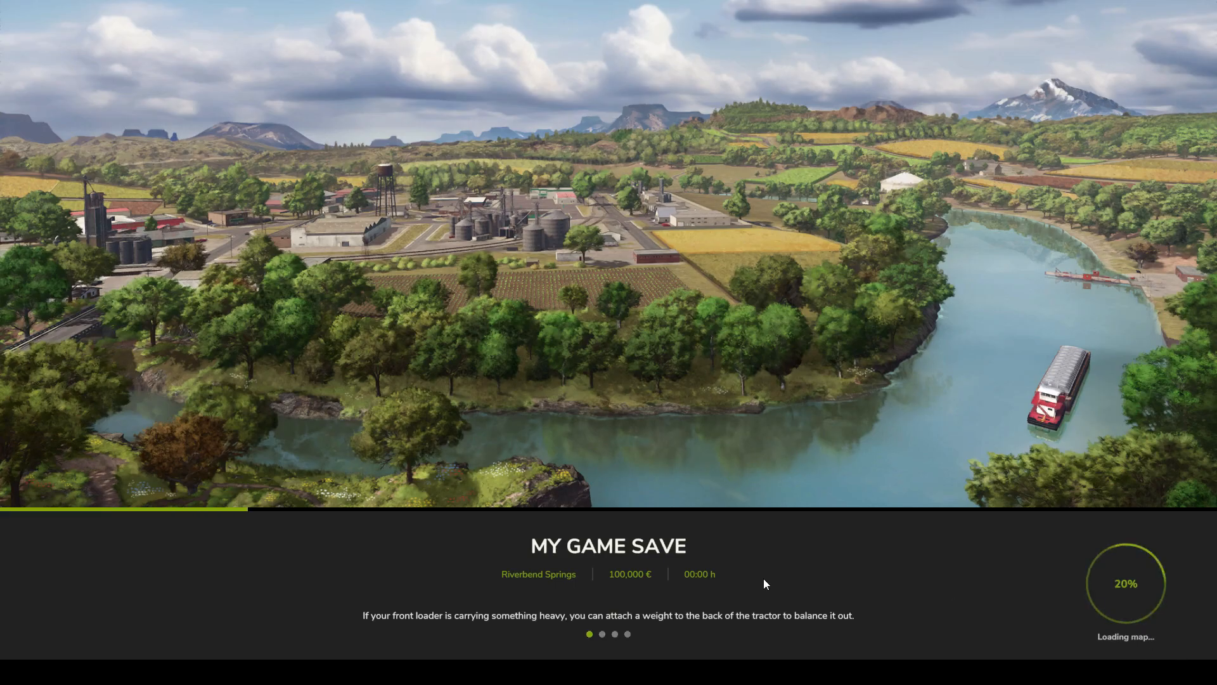
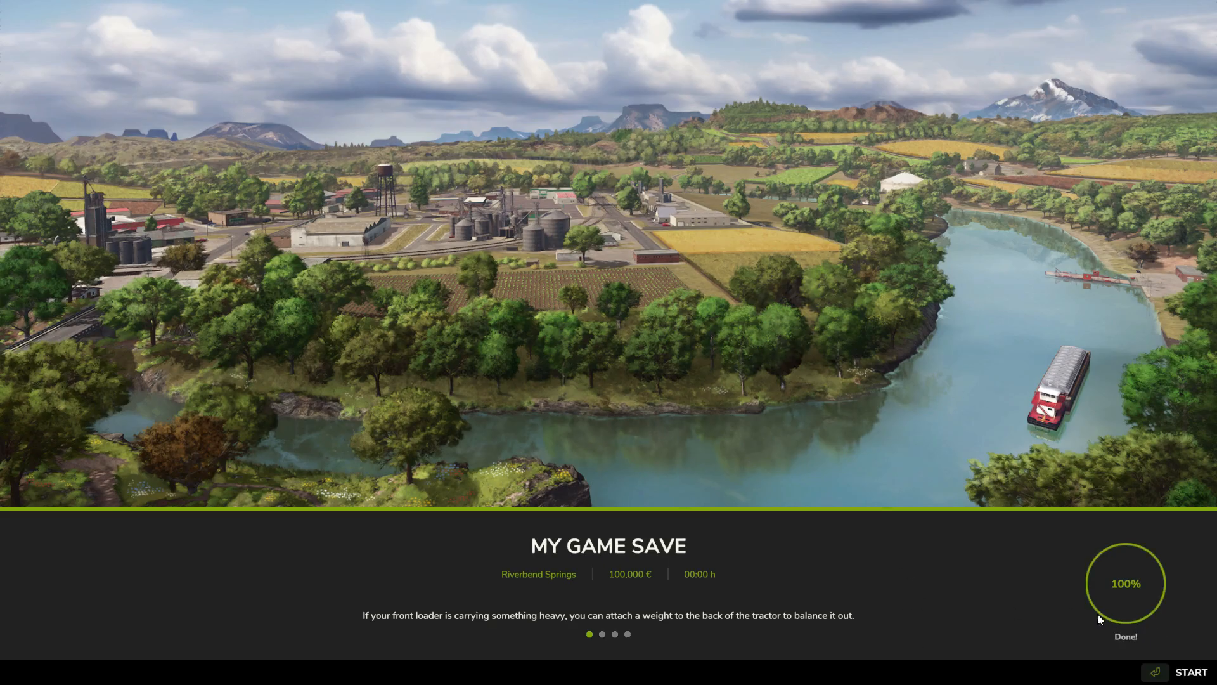
Step: Start the loaded career game and return to its window after briefly switching to File Explorer
{"action": "left_click", "coordinate": [1155, 673]}
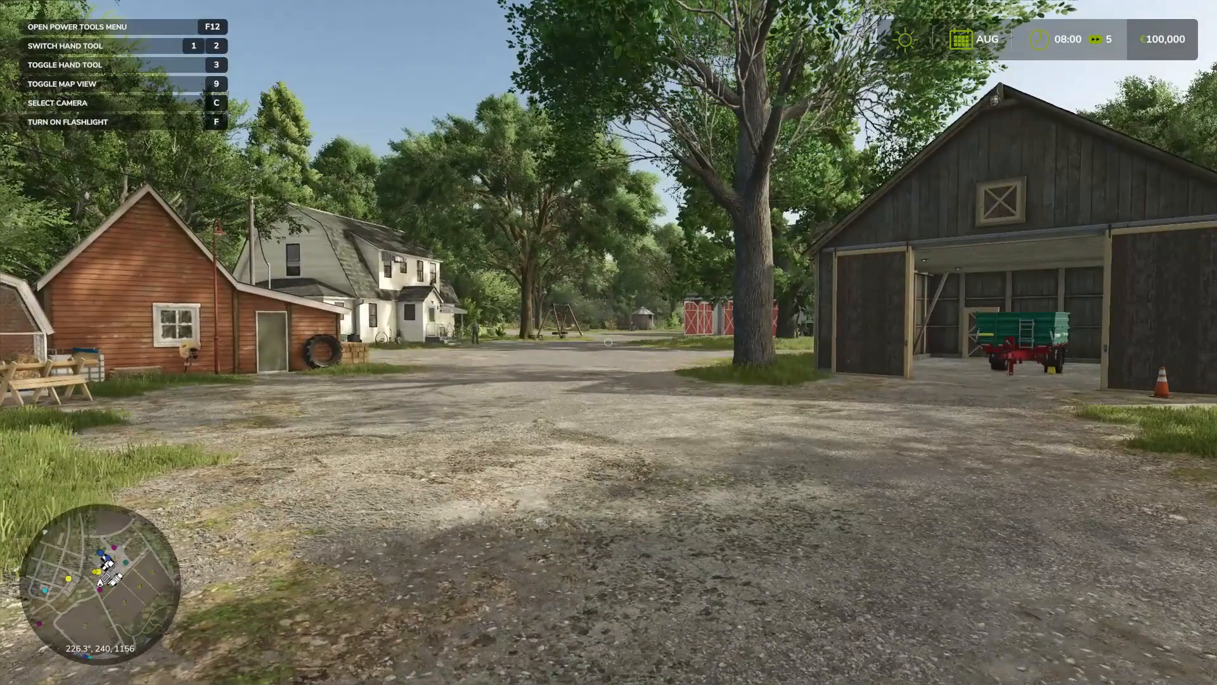
{"action": "key", "text": "alt+Tab"}
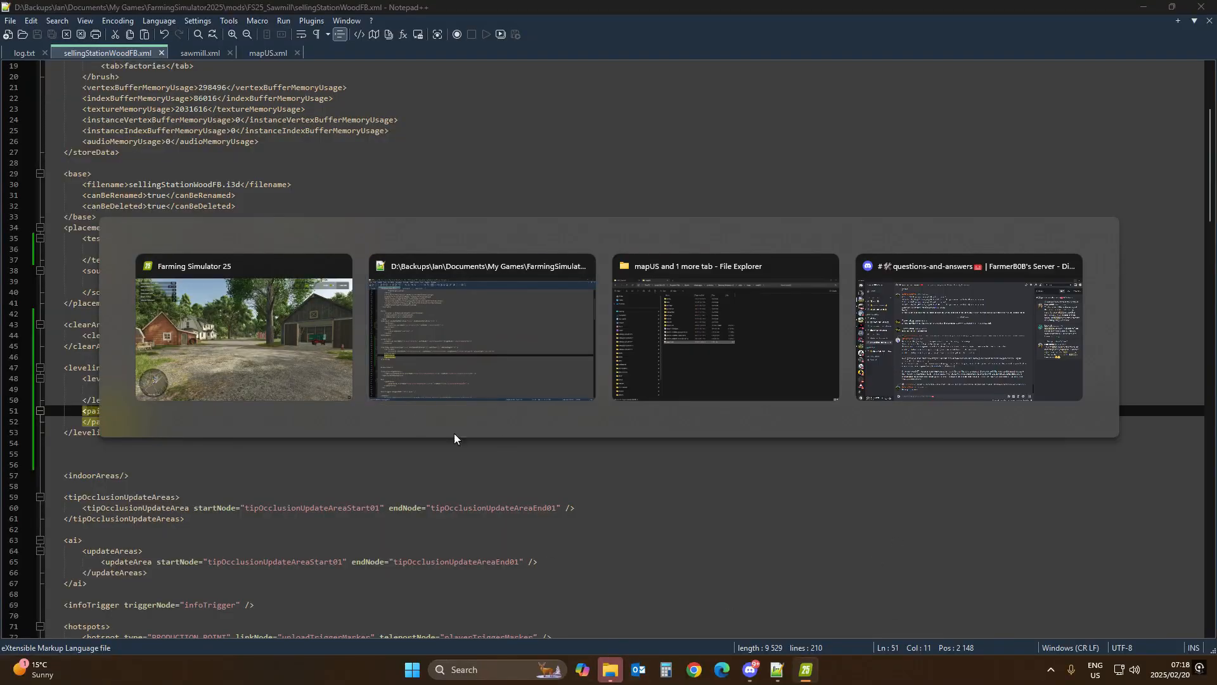
{"action": "left_click", "coordinate": [613, 669]}
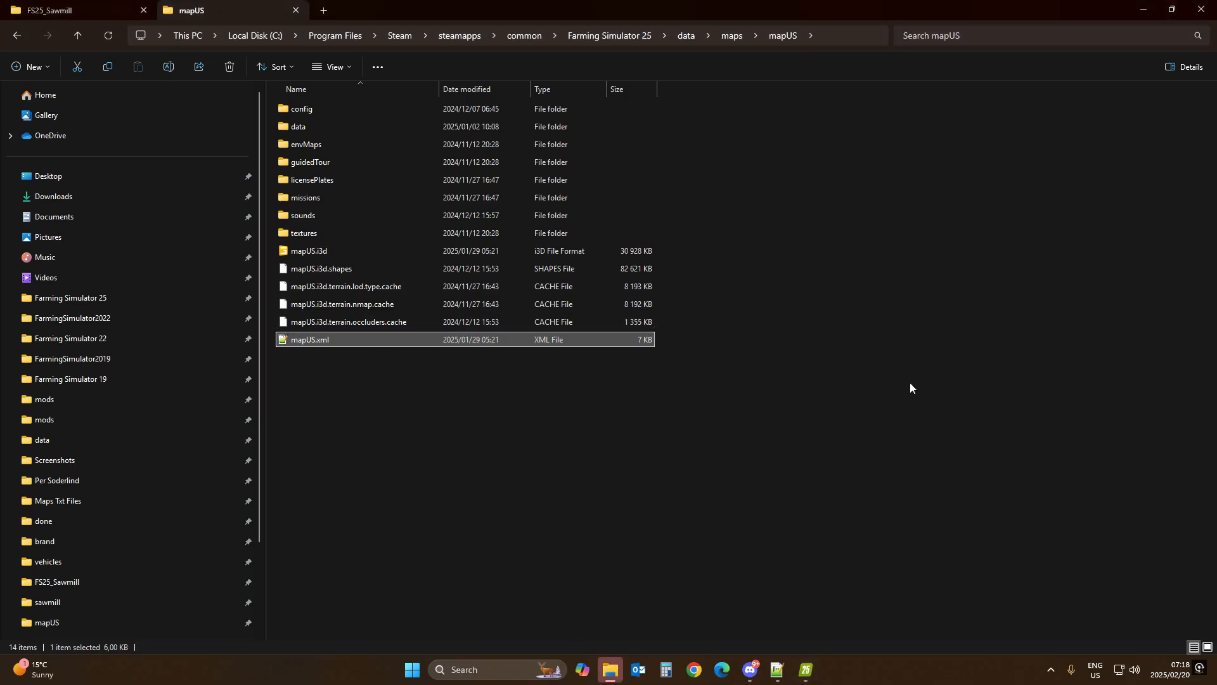
{"action": "left_click", "coordinate": [804, 671]}
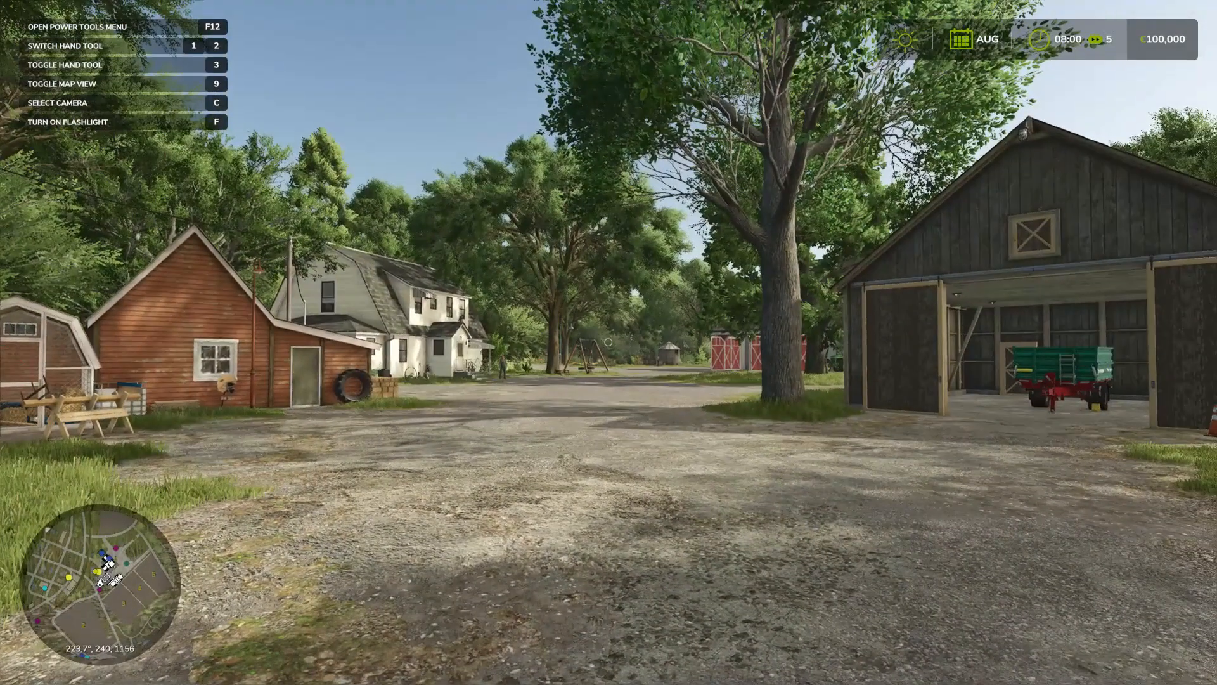
Step: Add €100,000 to the farm's account with the Power Tools money option
{"action": "key", "text": "F12"}
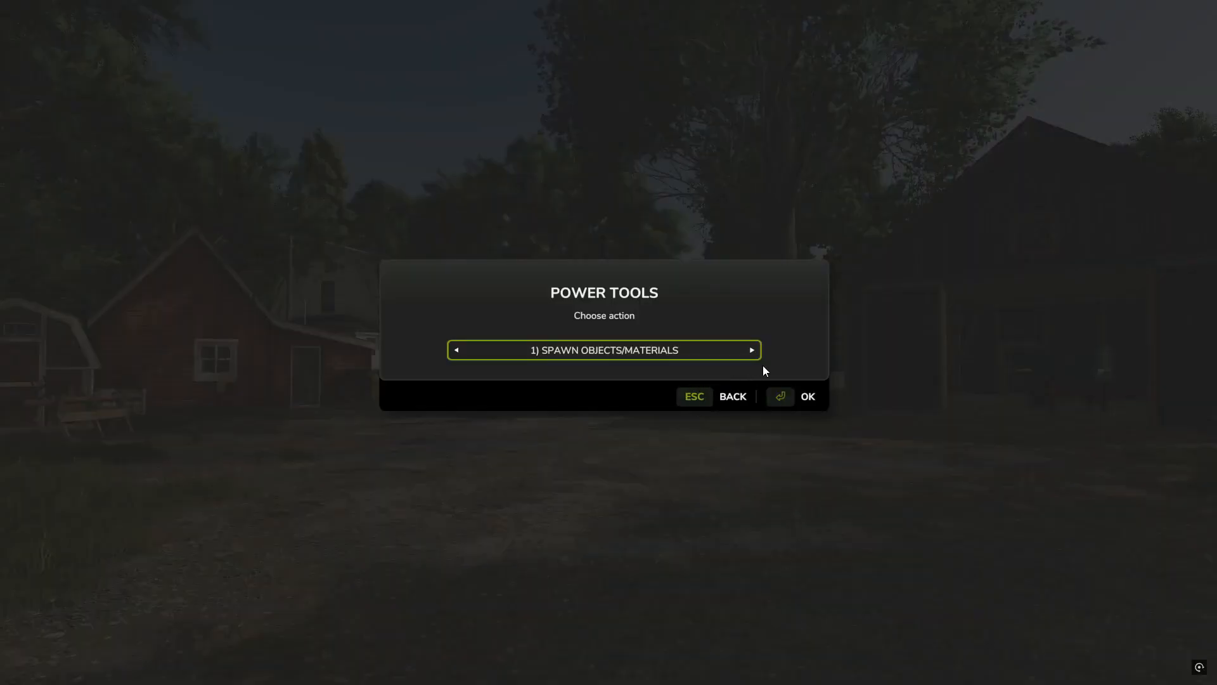
{"action": "left_click", "coordinate": [752, 350]}
{"action": "left_click", "coordinate": [752, 350]}
{"action": "left_click", "coordinate": [752, 350]}
{"action": "left_click", "coordinate": [752, 350]}
{"action": "left_click", "coordinate": [752, 350]}
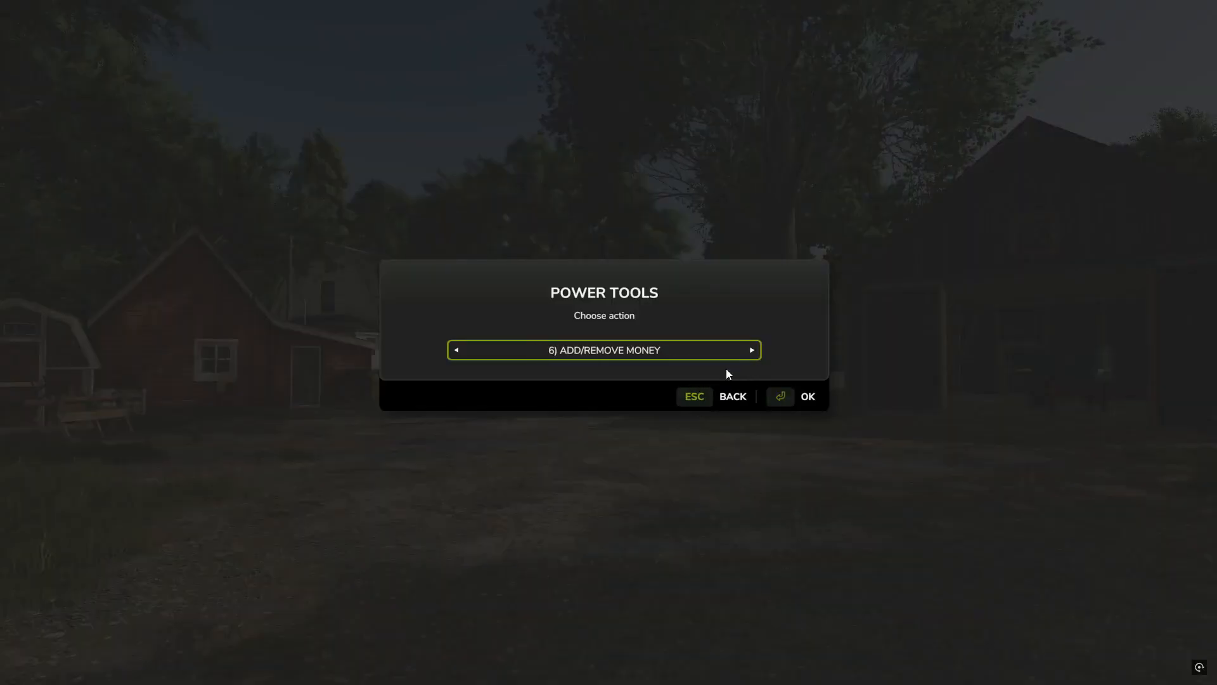
{"action": "left_click", "coordinate": [771, 399]}
{"action": "type", "text": "1"}
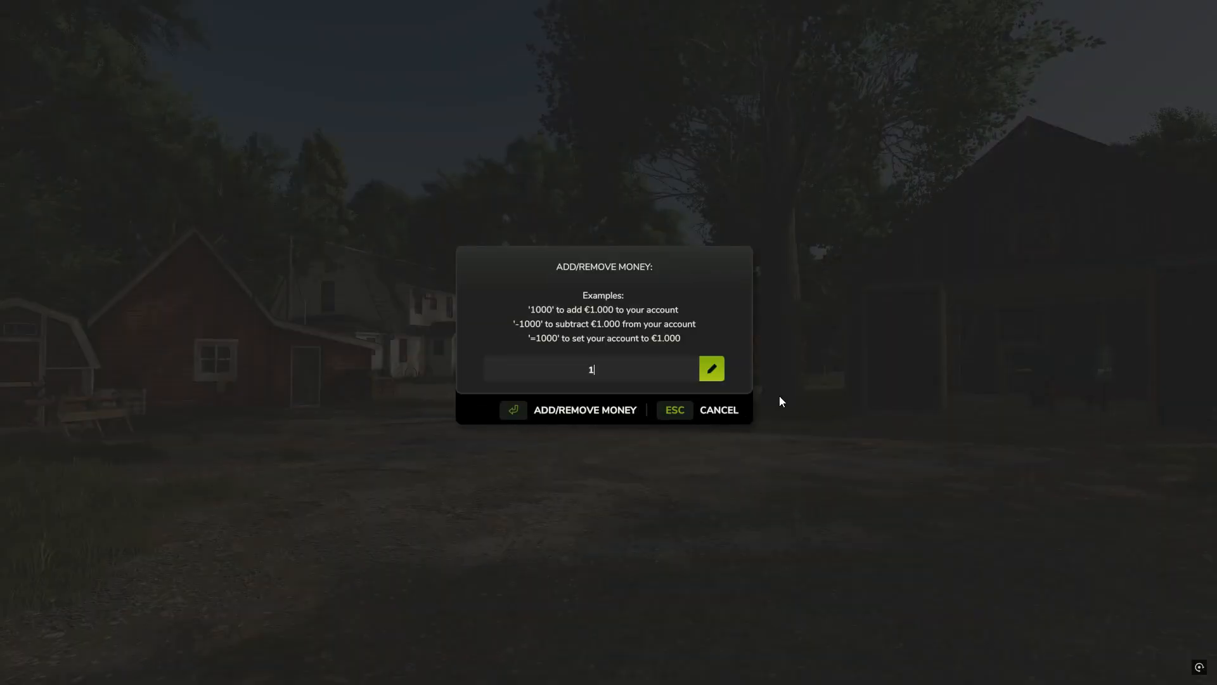
{"action": "type", "text": "00000"}
{"action": "key", "text": "Return"}
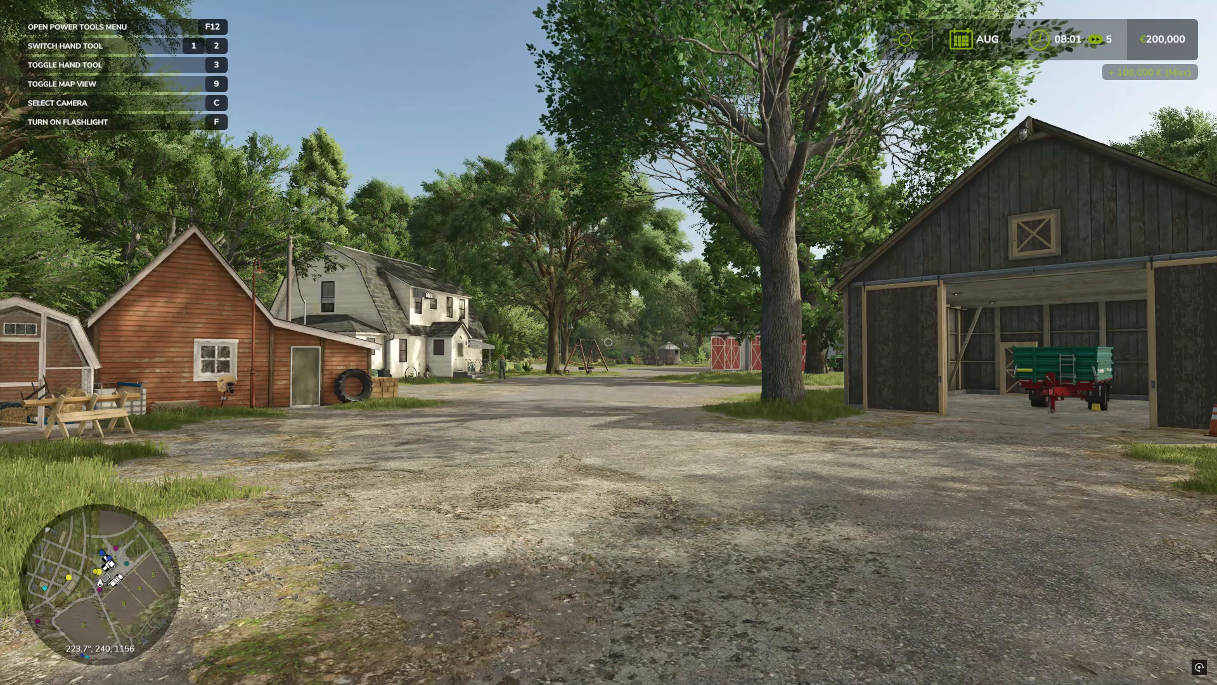
Step: Add another €1,000,000 to the account with the Power Tools money option
{"action": "key", "text": "F12"}
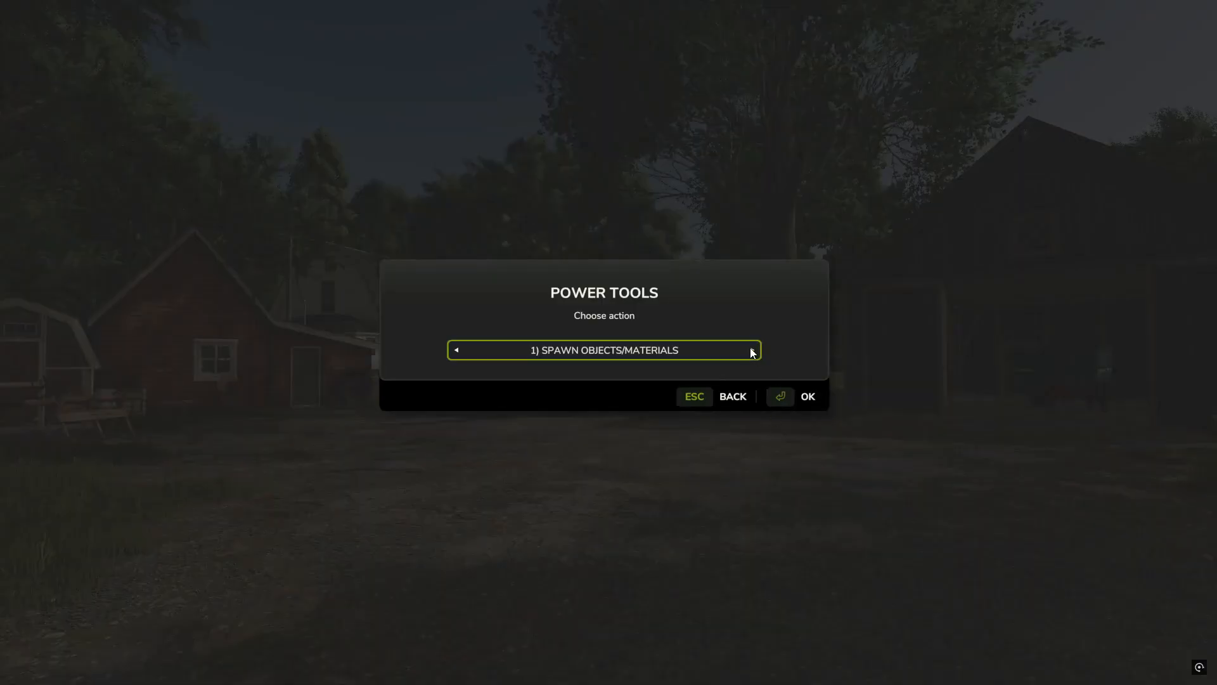
{"action": "left_click", "coordinate": [751, 350]}
{"action": "left_click", "coordinate": [752, 350]}
{"action": "left_click", "coordinate": [752, 350]}
{"action": "left_click", "coordinate": [752, 350]}
{"action": "left_click", "coordinate": [751, 350]}
{"action": "left_click", "coordinate": [775, 398]}
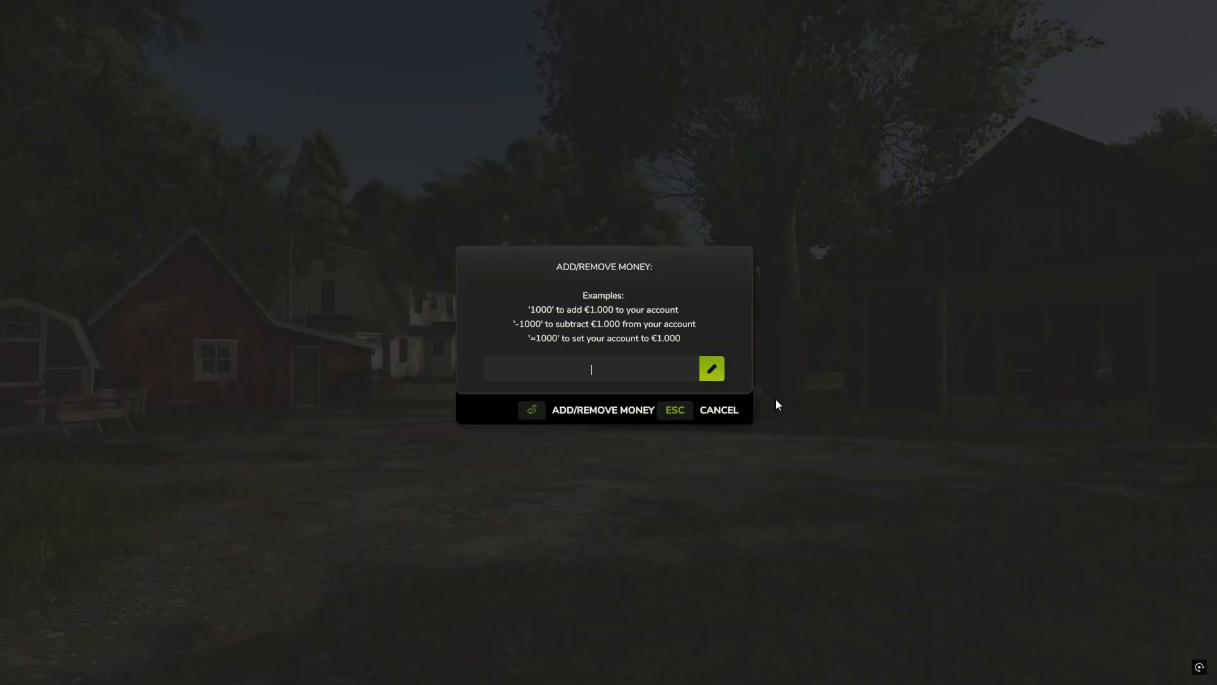
{"action": "type", "text": "1000000"}
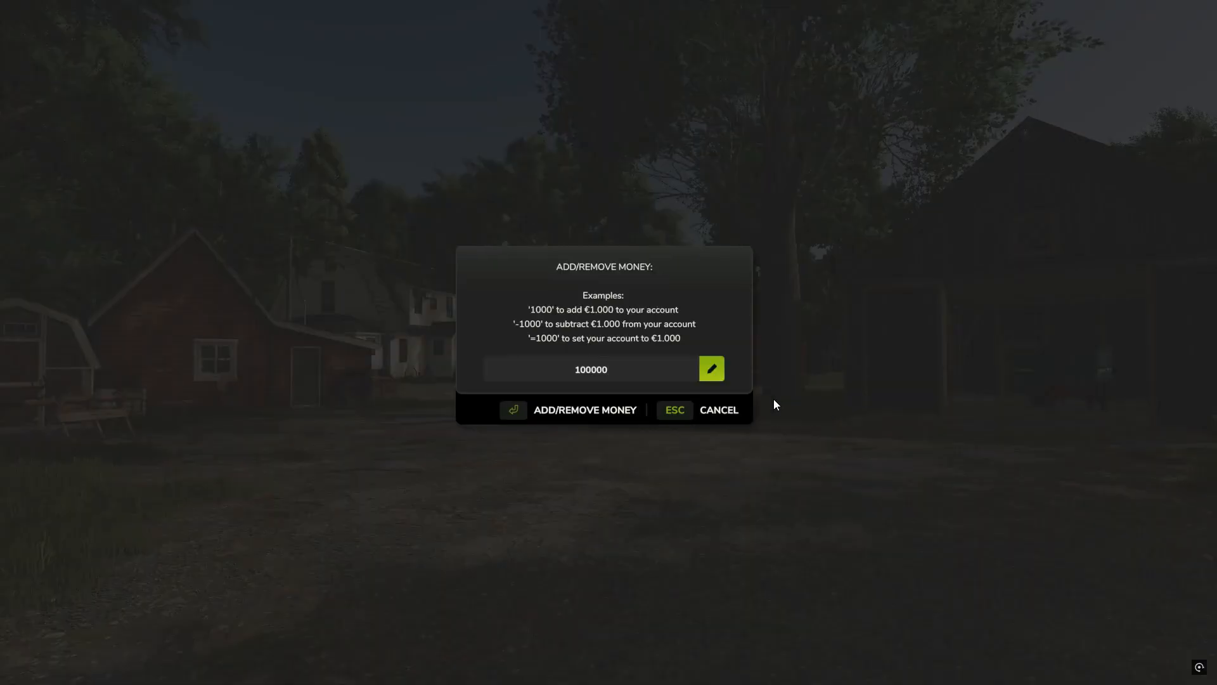
{"action": "key", "text": "Return"}
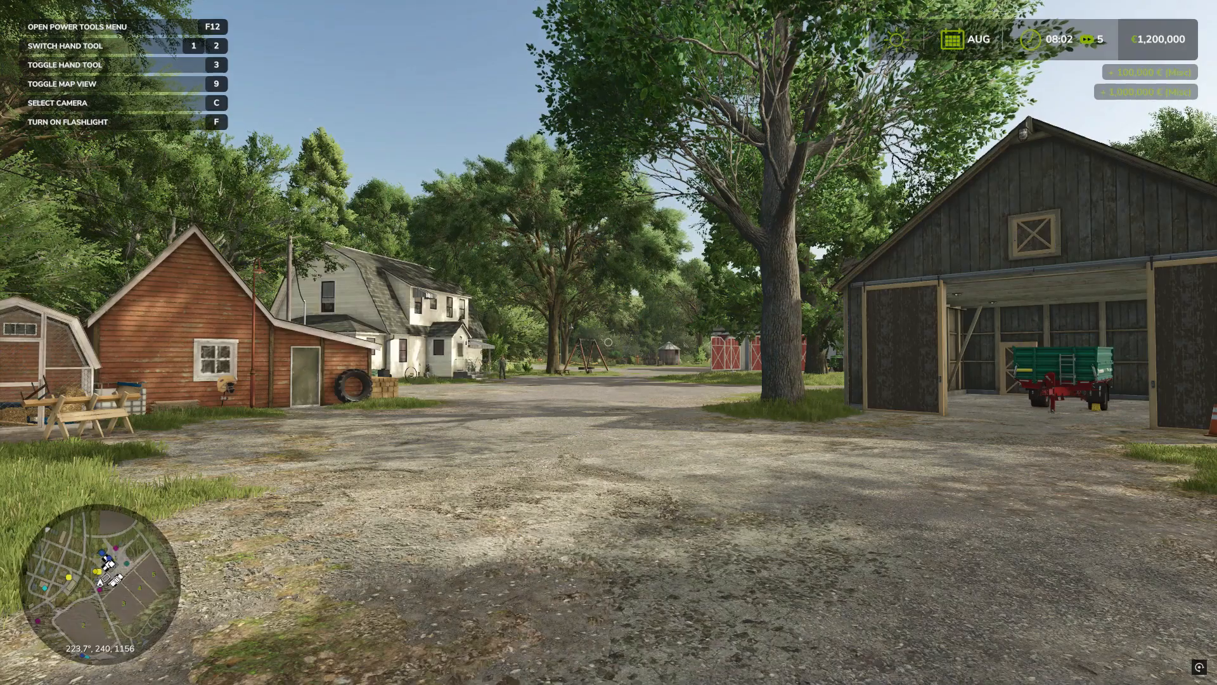
Step: Open the construction menu and place the Sawmill (Mod) from Factories beside the fields
{"action": "key", "text": "p"}
{"action": "left_click", "coordinate": [58, 482]}
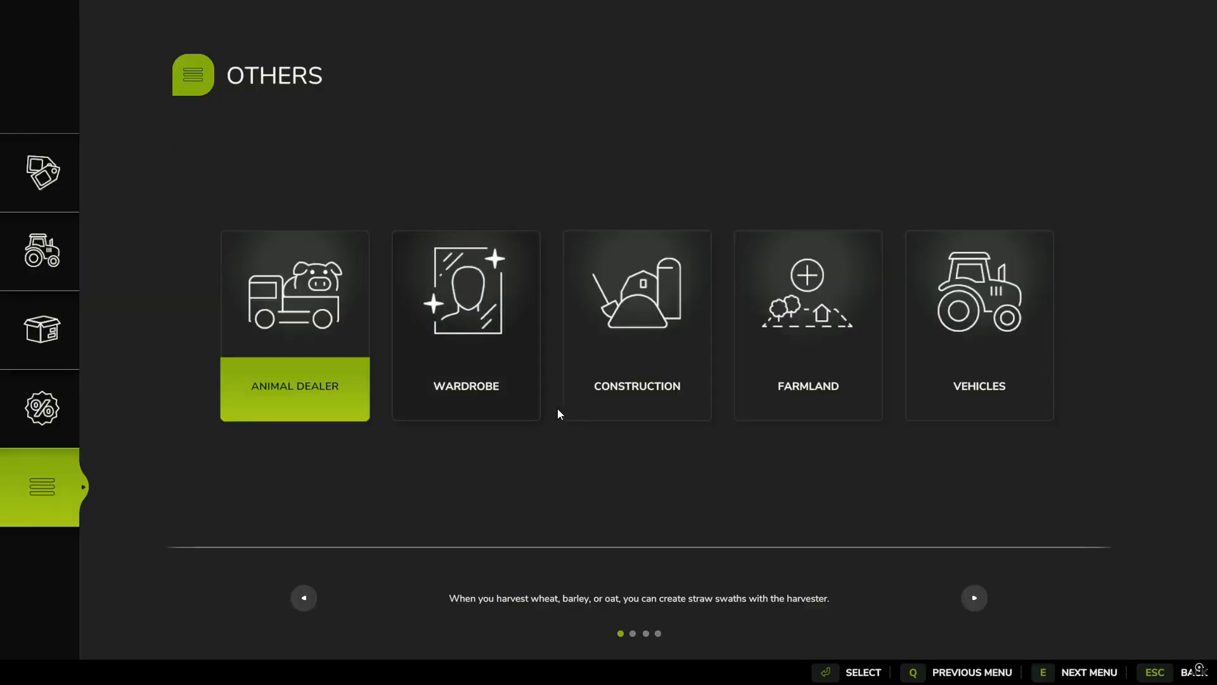
{"action": "left_click", "coordinate": [615, 364]}
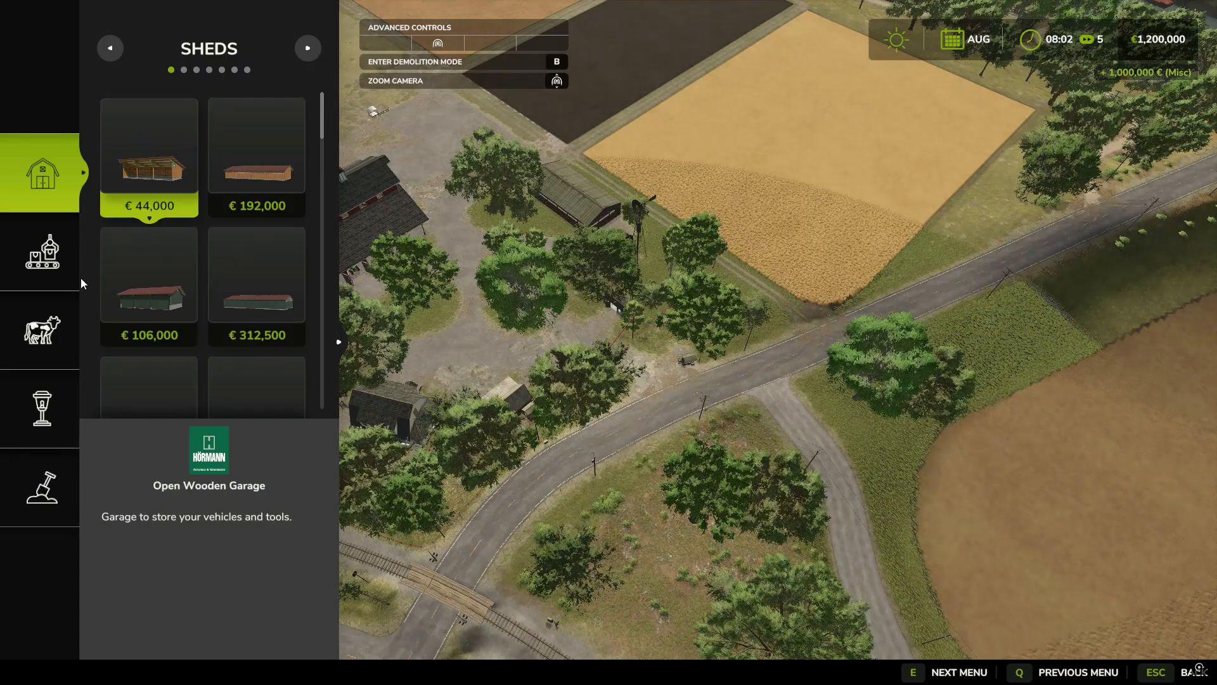
{"action": "left_click", "coordinate": [66, 257]}
{"action": "scroll", "coordinate": [162, 261], "scroll_direction": "down", "scroll_amount": 3}
{"action": "scroll", "coordinate": [167, 279], "scroll_direction": "down", "scroll_amount": 5}
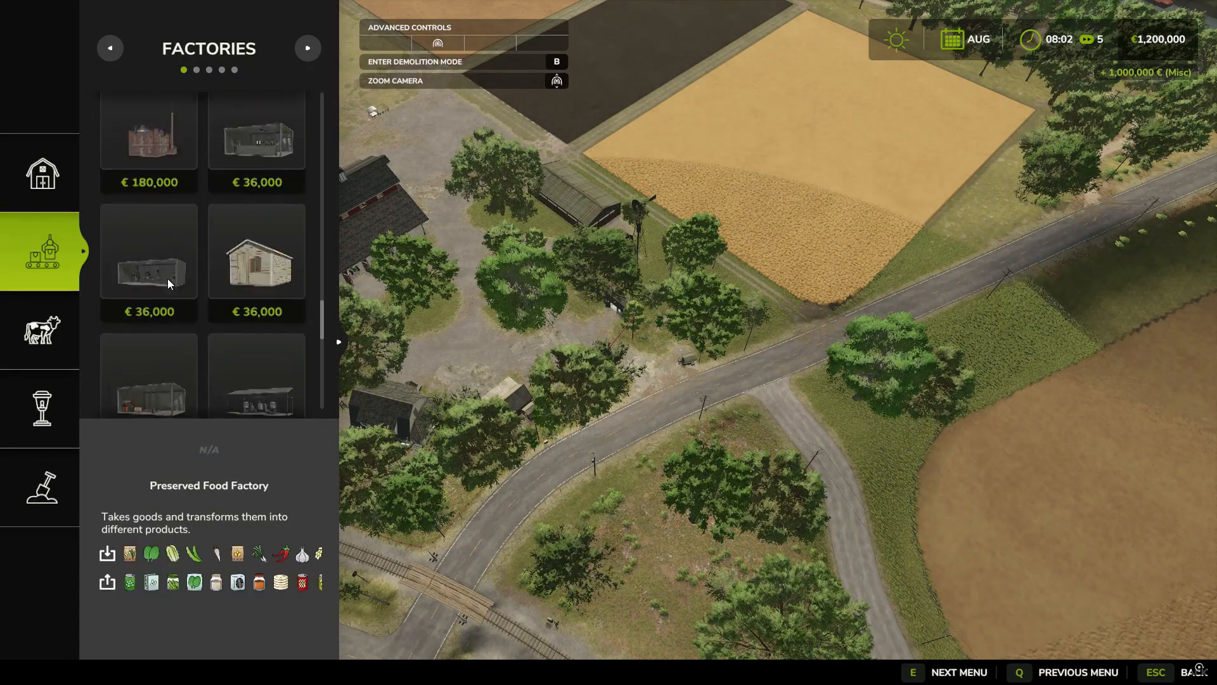
{"action": "left_click", "coordinate": [268, 323]}
{"action": "key", "text": "w"}
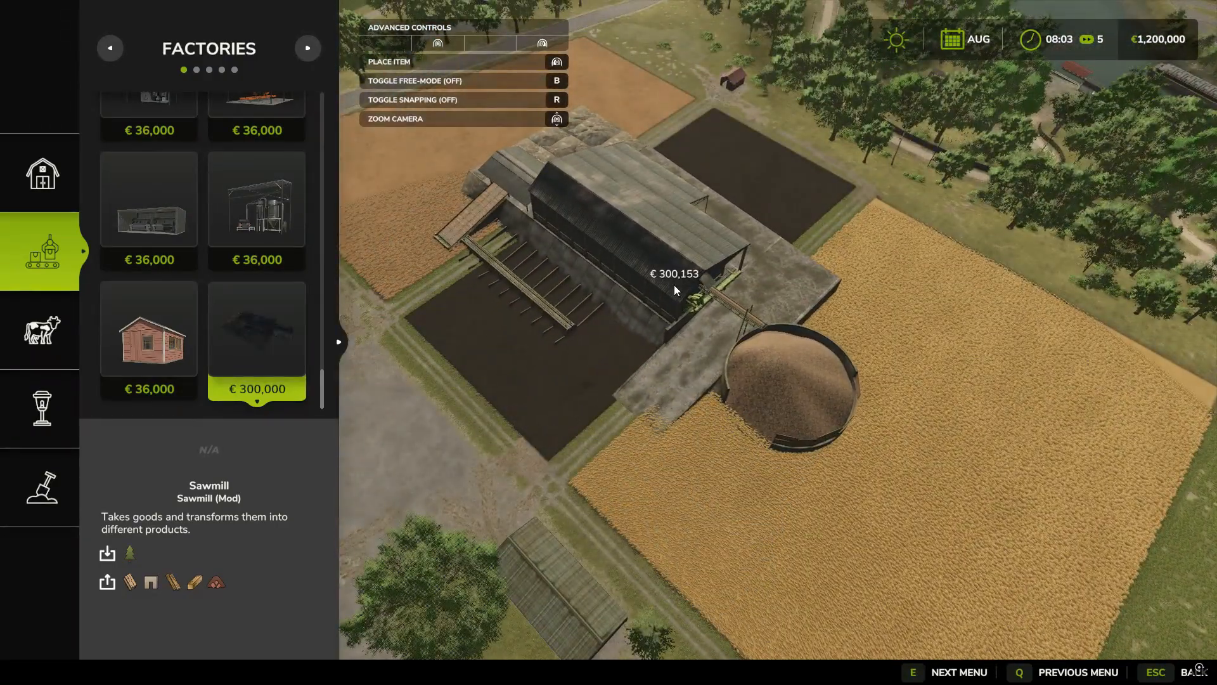
{"action": "key", "text": "grave"}
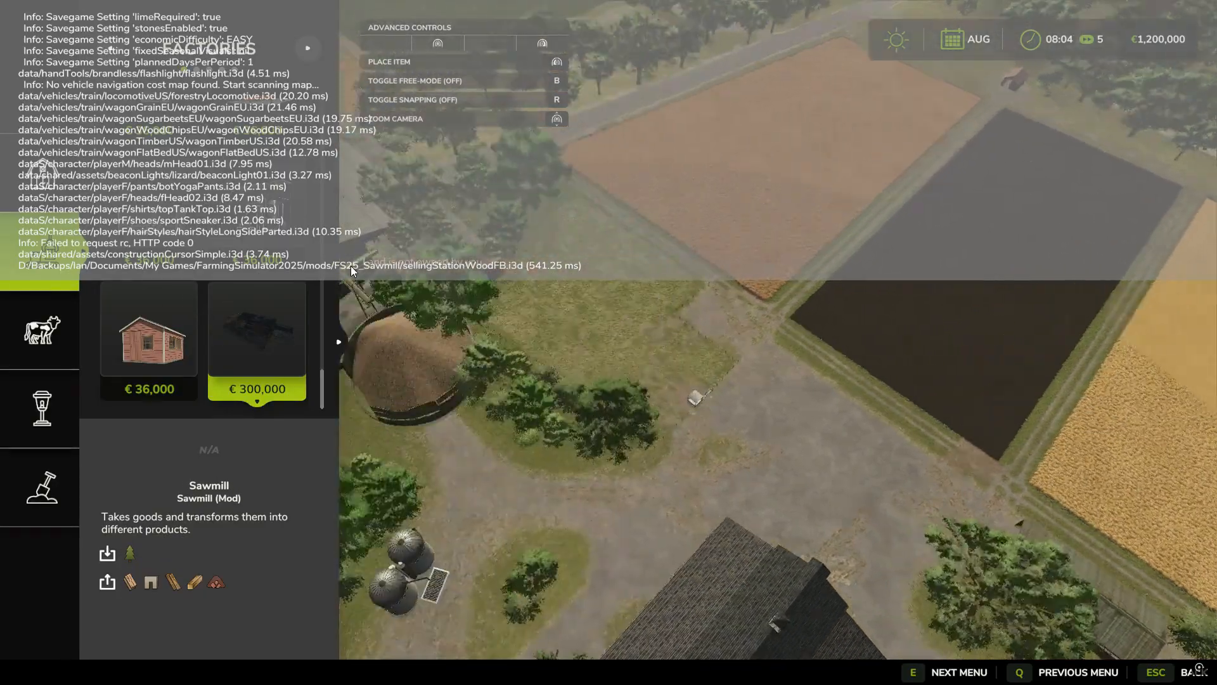
{"action": "key", "text": "d"}
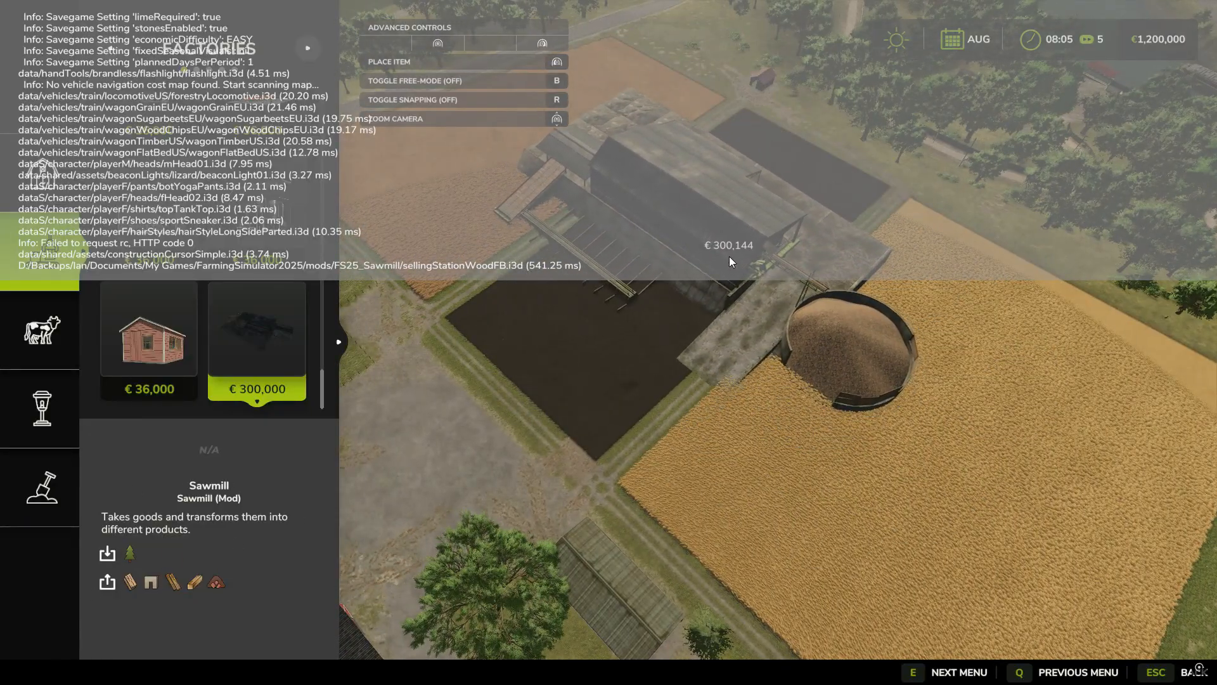
{"action": "left_click", "coordinate": [724, 269]}
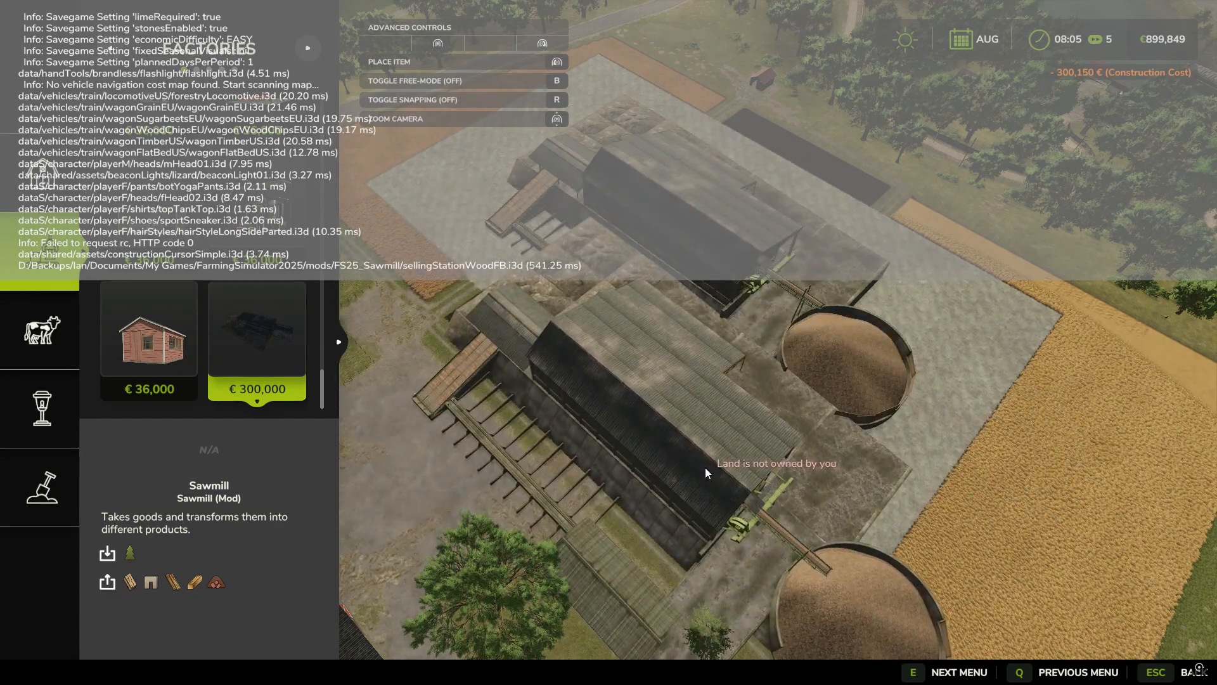
Step: Leave construction mode and teleport to the newly placed sawmill from the map
{"action": "key", "text": "Escape"}
{"action": "key", "text": "Escape"}
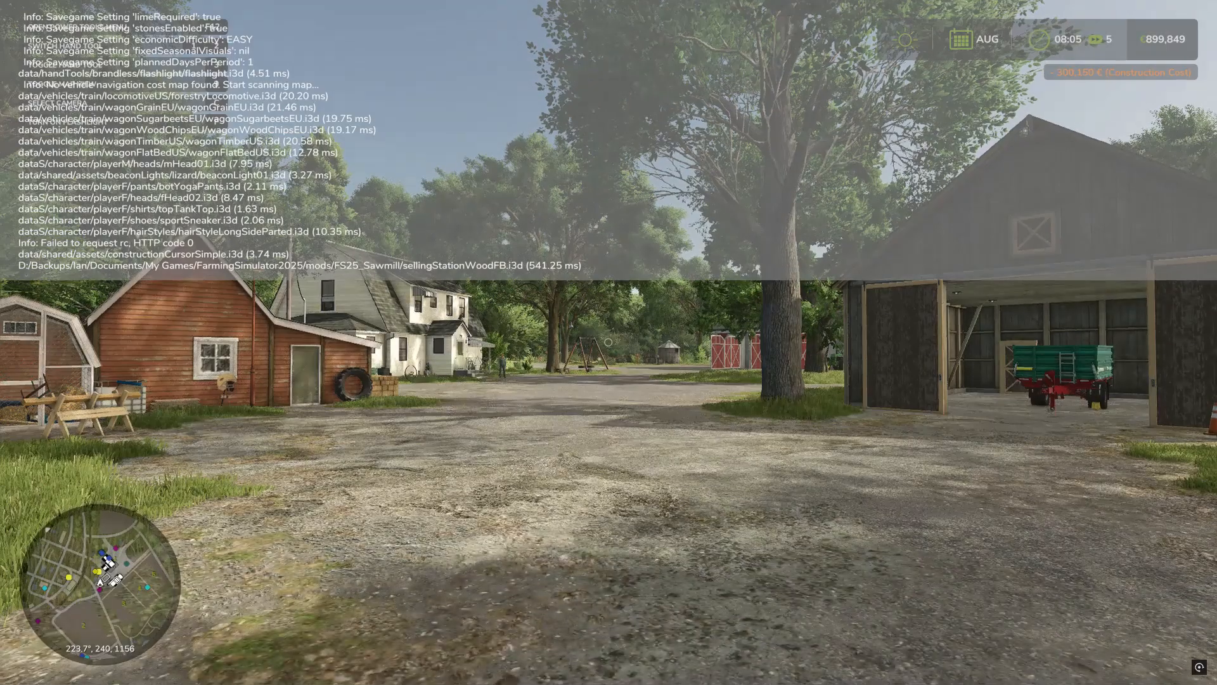
{"action": "key", "text": "Escape"}
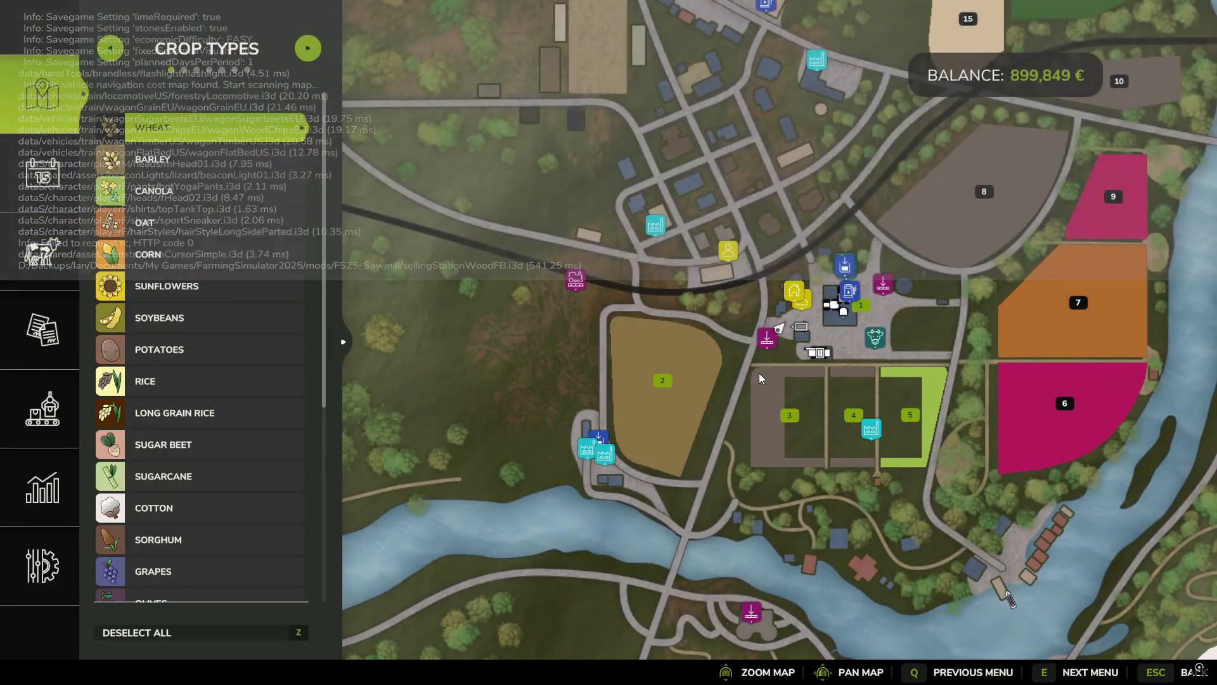
{"action": "key", "text": "grave"}
{"action": "key", "text": "Escape"}
{"action": "key", "text": "Escape"}
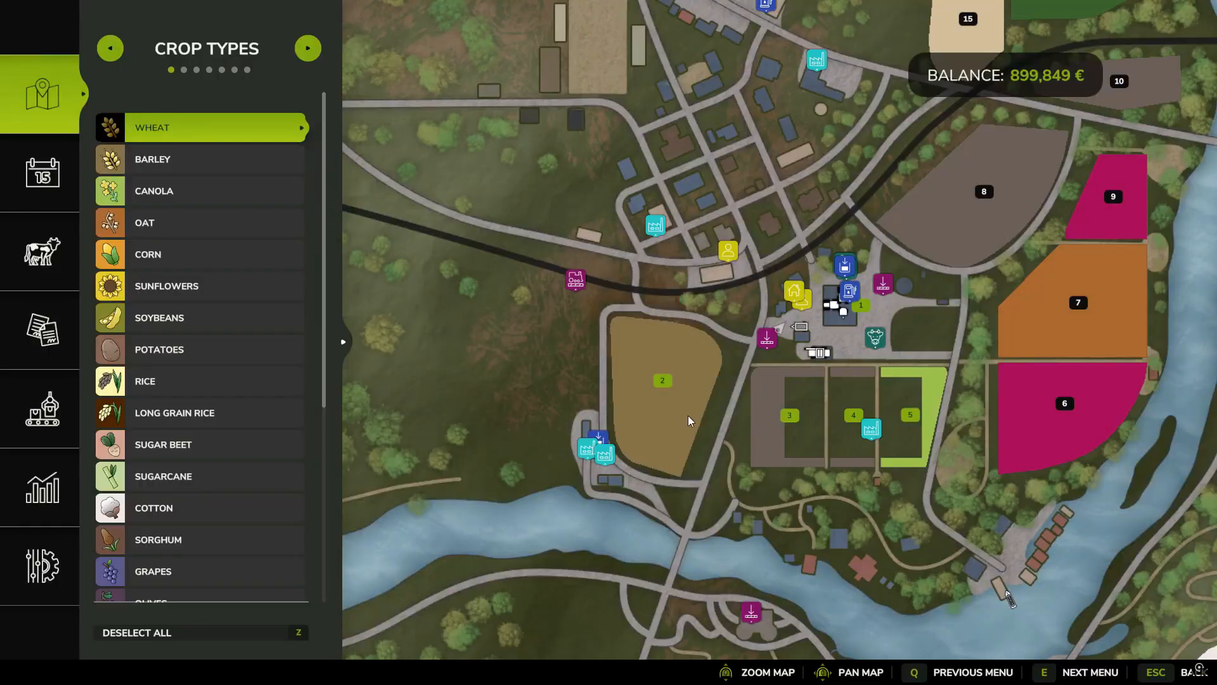
{"action": "left_click", "coordinate": [865, 435]}
{"action": "left_click", "coordinate": [903, 387]}
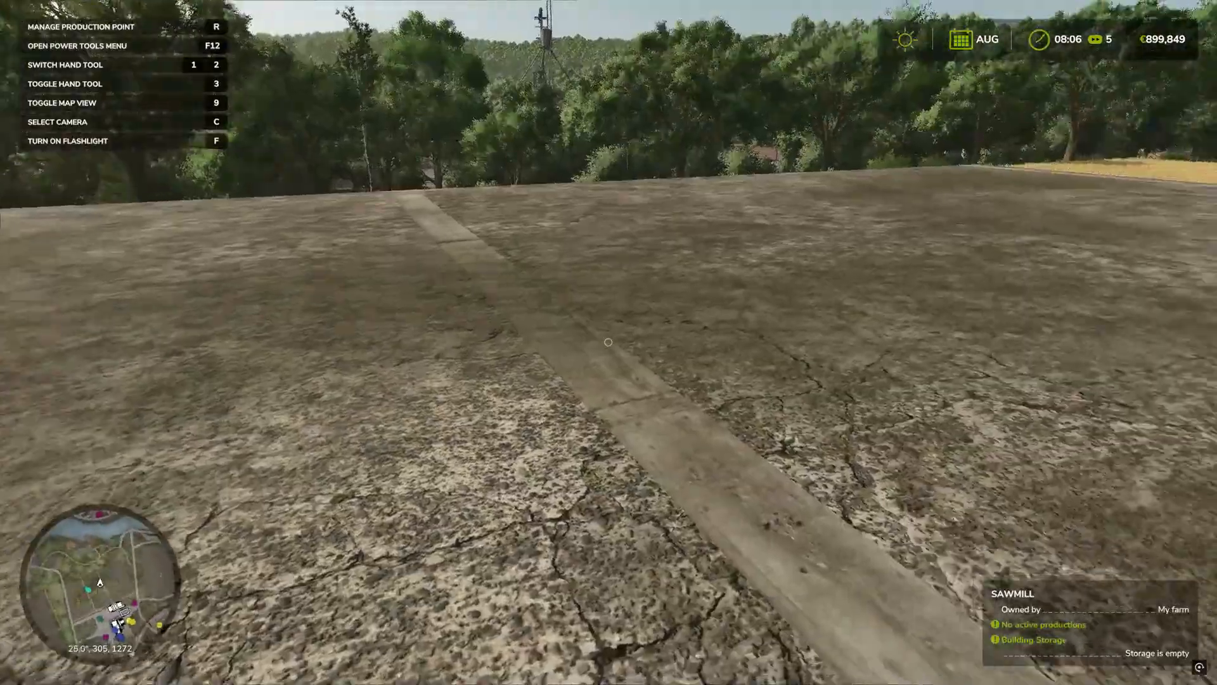
Step: Walk around the placed sawmill to inspect its areas and walls
{"action": "key", "text": "s"}
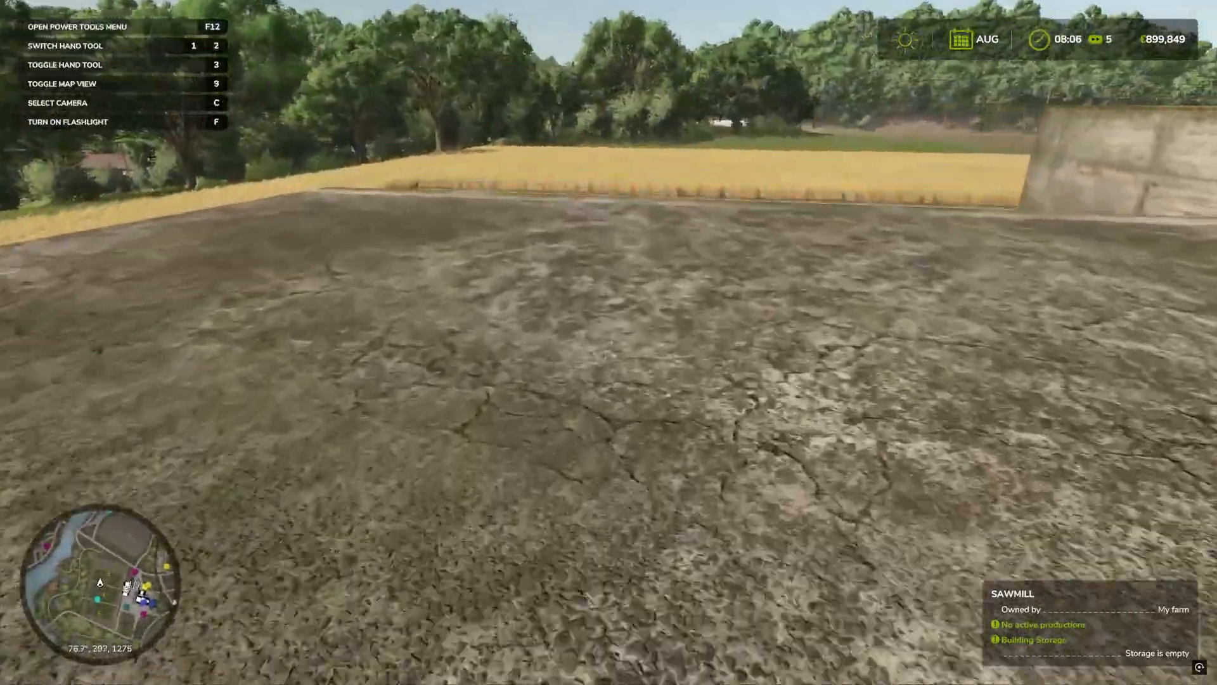
{"action": "key", "text": "w"}
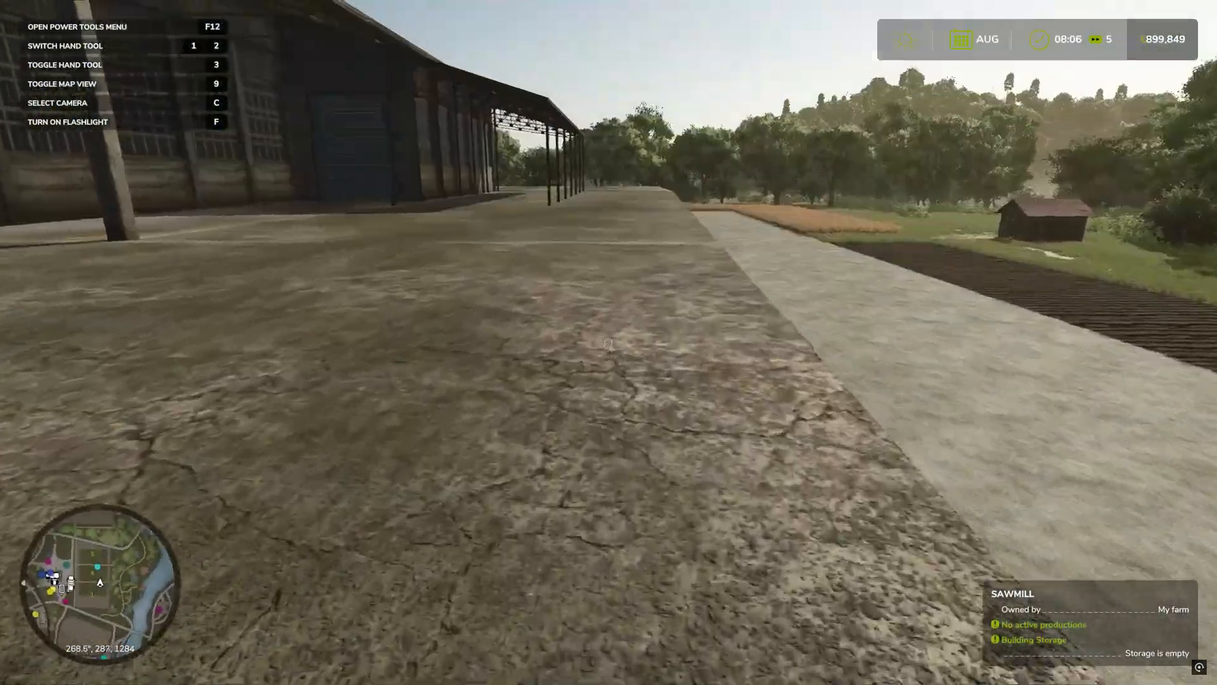
{"action": "key", "text": "w"}
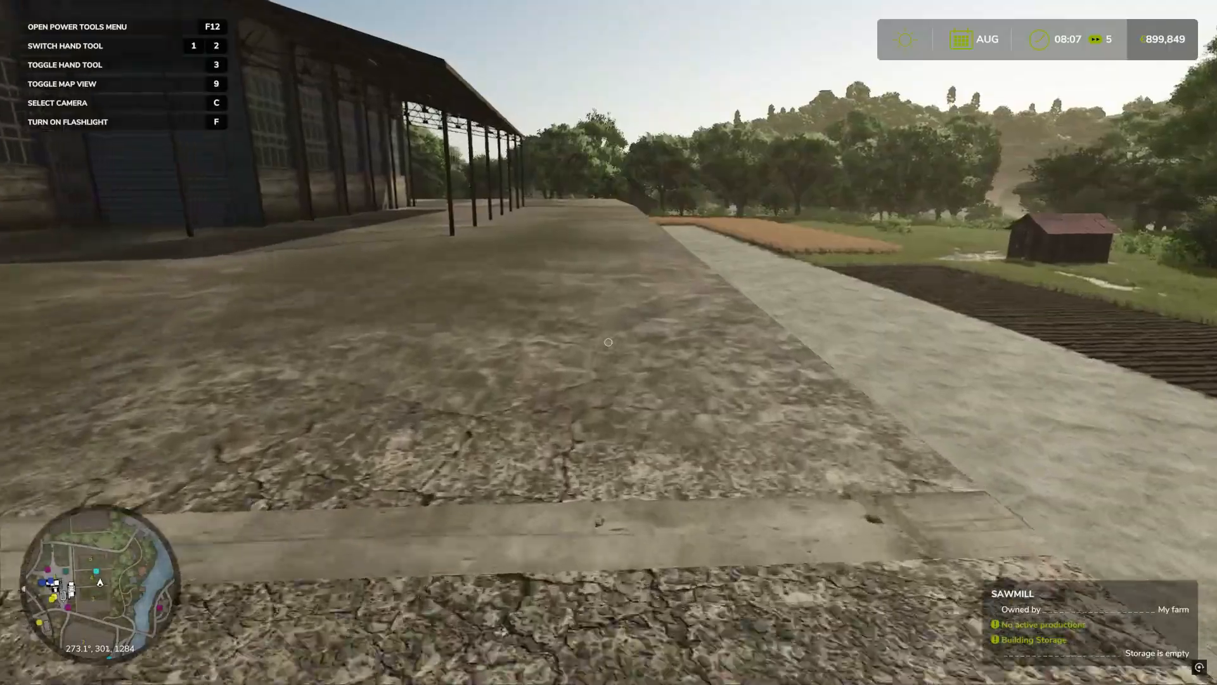
{"action": "key", "text": "w"}
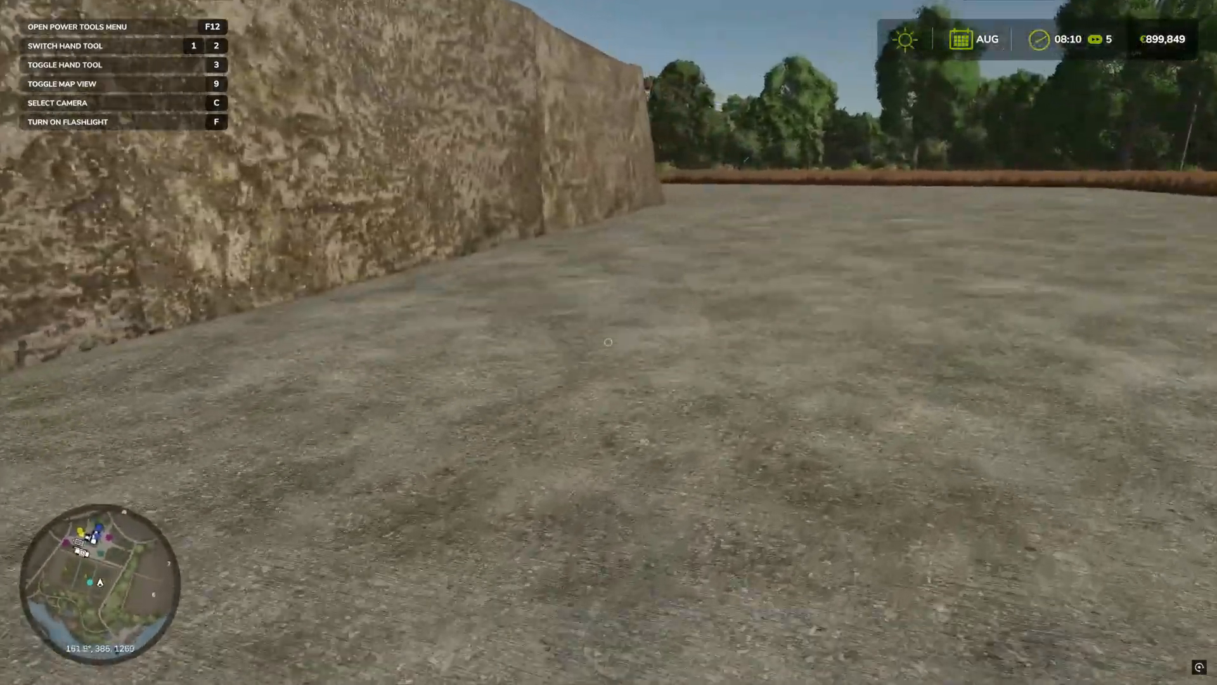
{"action": "key", "text": "w"}
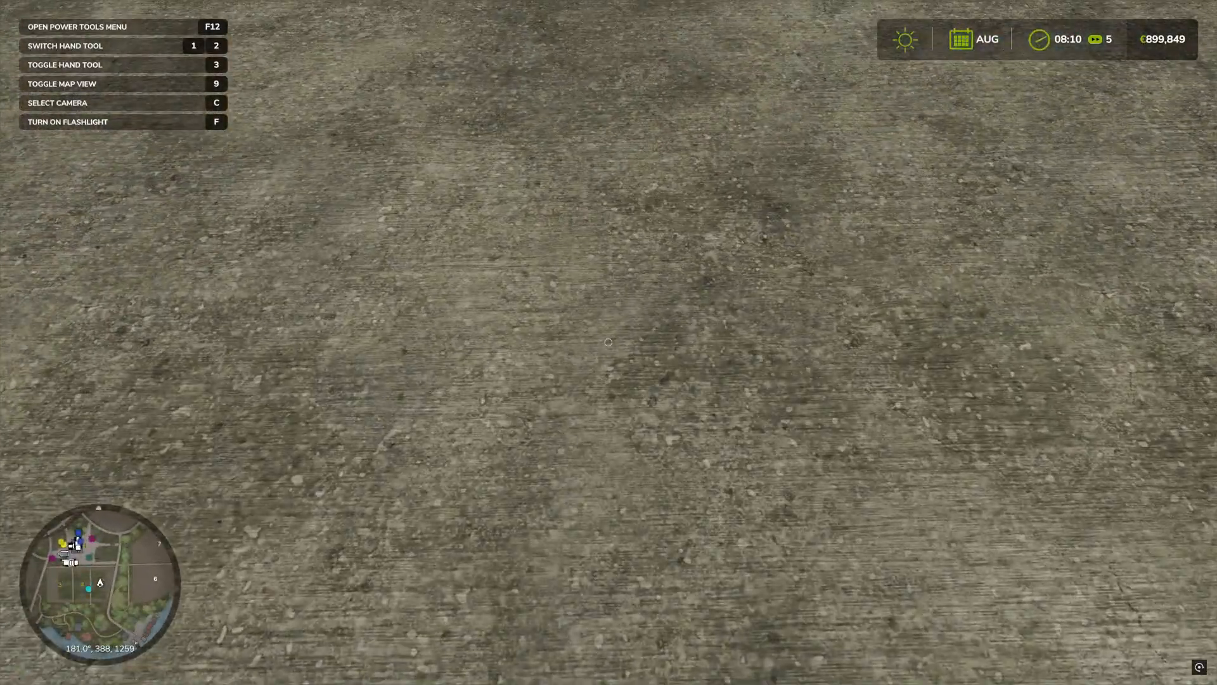
{"action": "key", "text": "w"}
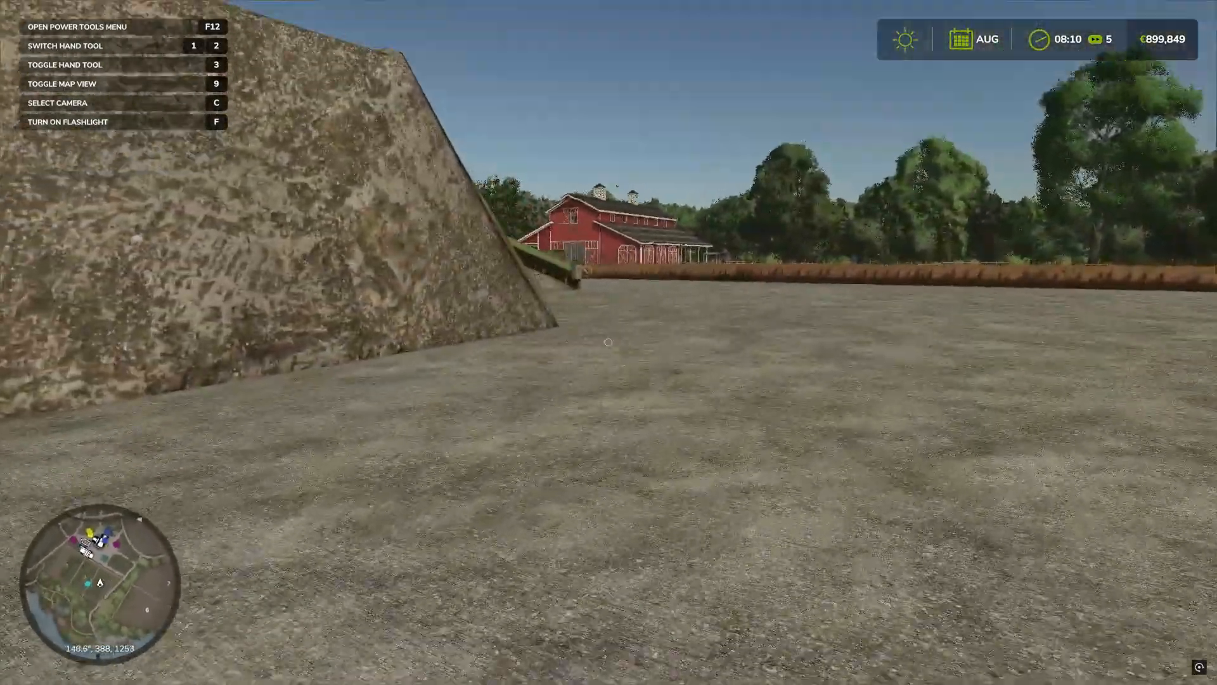
{"action": "key", "text": "w"}
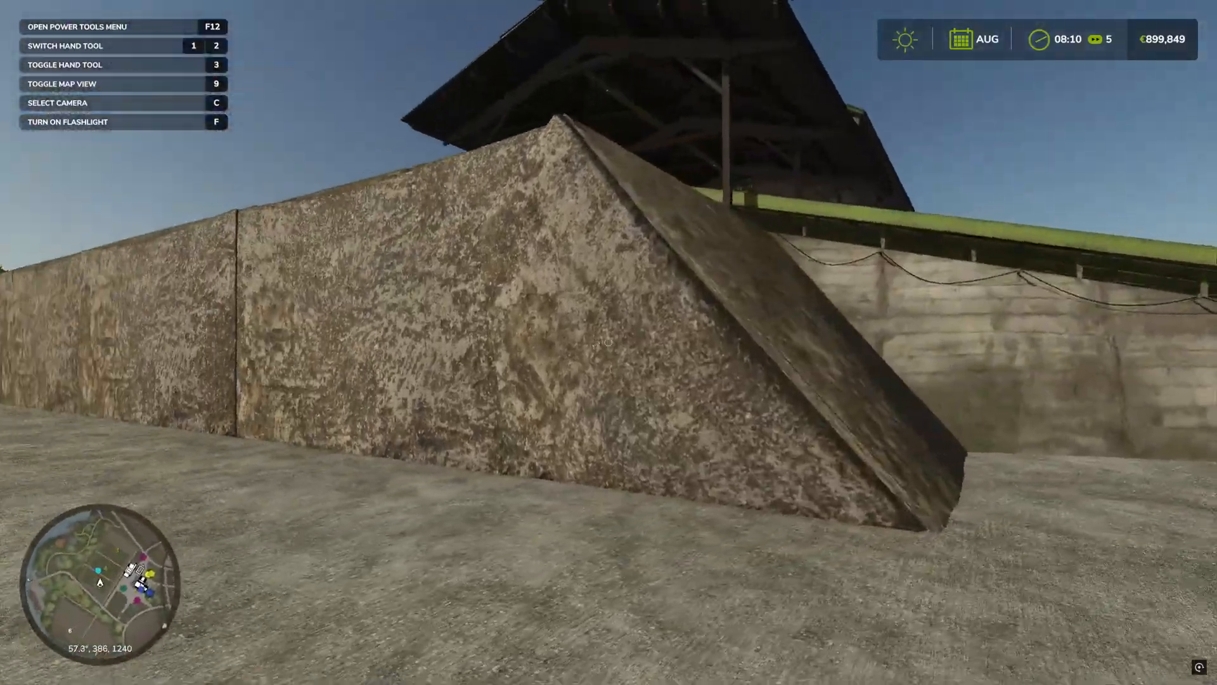
{"action": "key", "text": "w"}
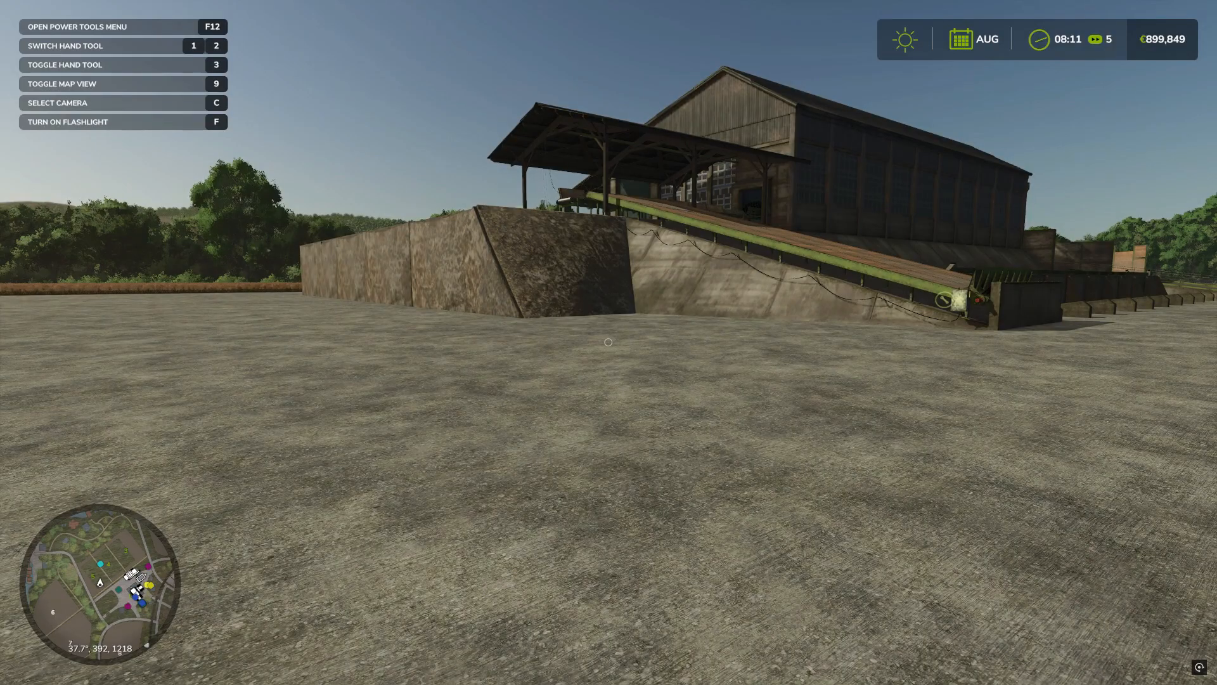
Step: Quit the session without saving and exit Farming Simulator 25 from the main menu
{"action": "key", "text": "Escape"}
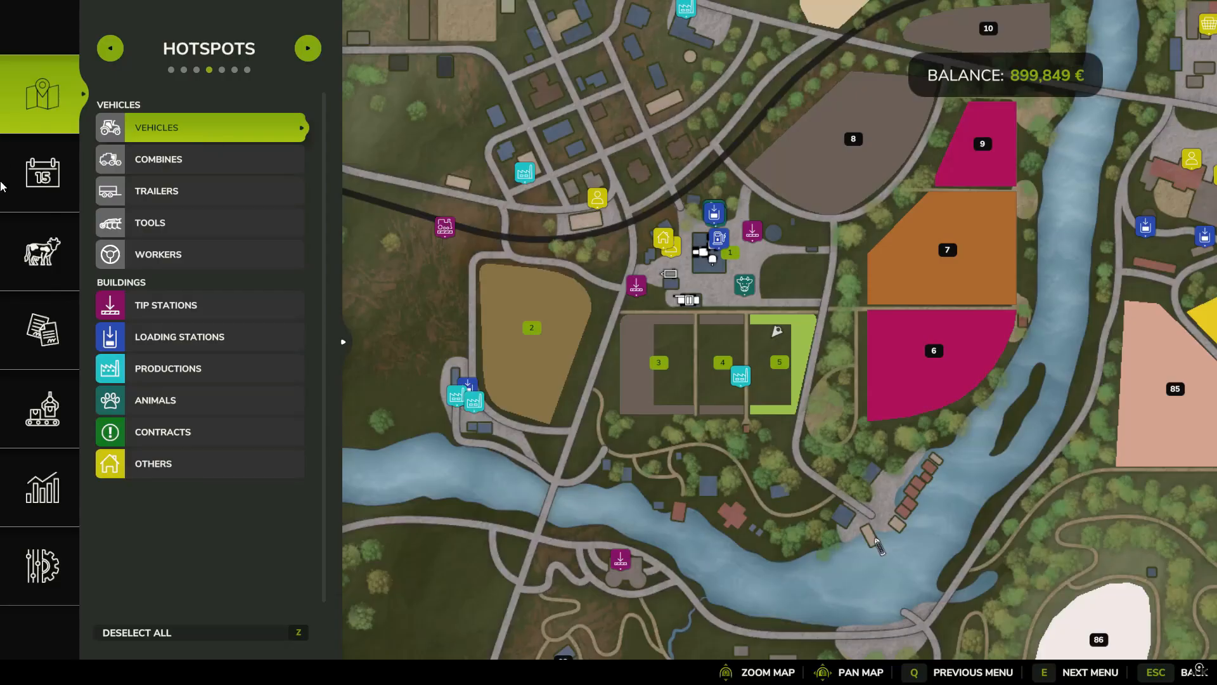
{"action": "left_click", "coordinate": [33, 582]}
{"action": "left_click", "coordinate": [1016, 369]}
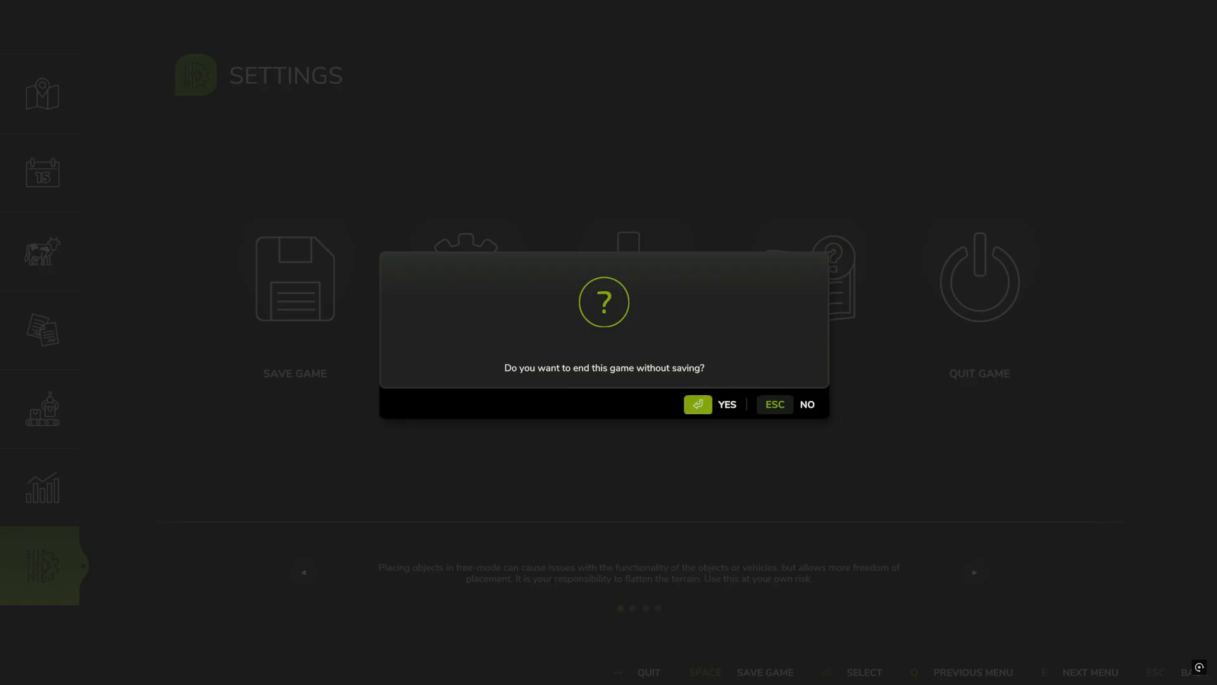
{"action": "key", "text": "Return"}
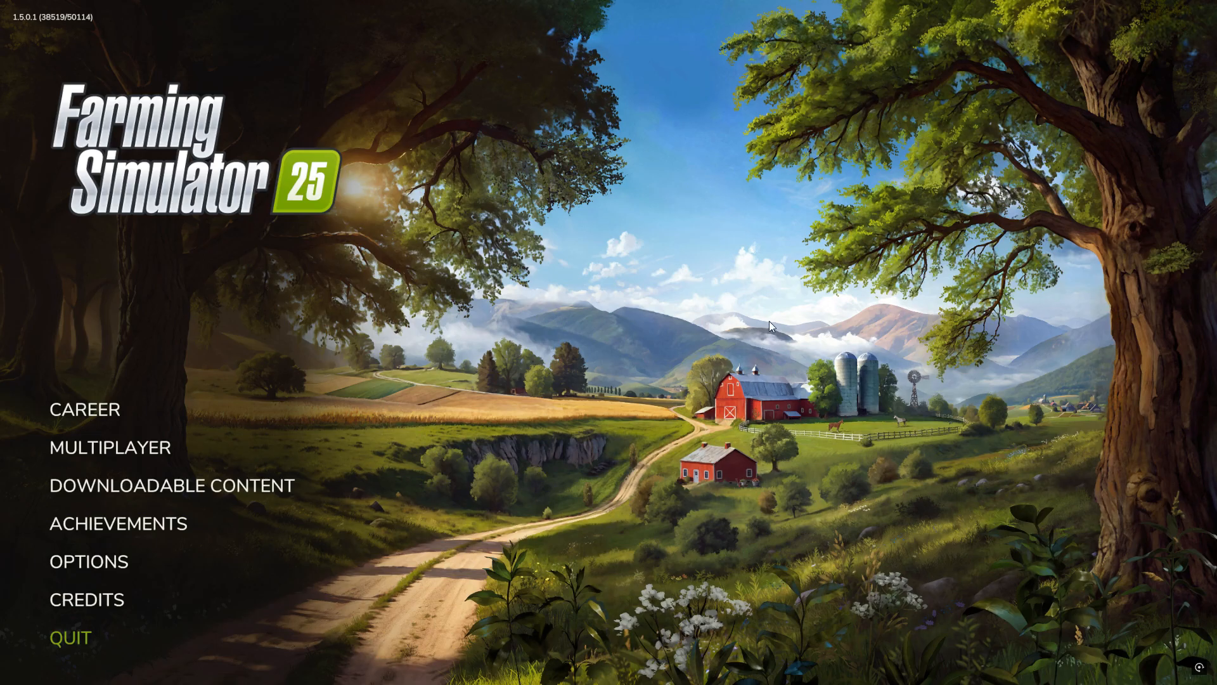
{"action": "left_click", "coordinate": [63, 638]}
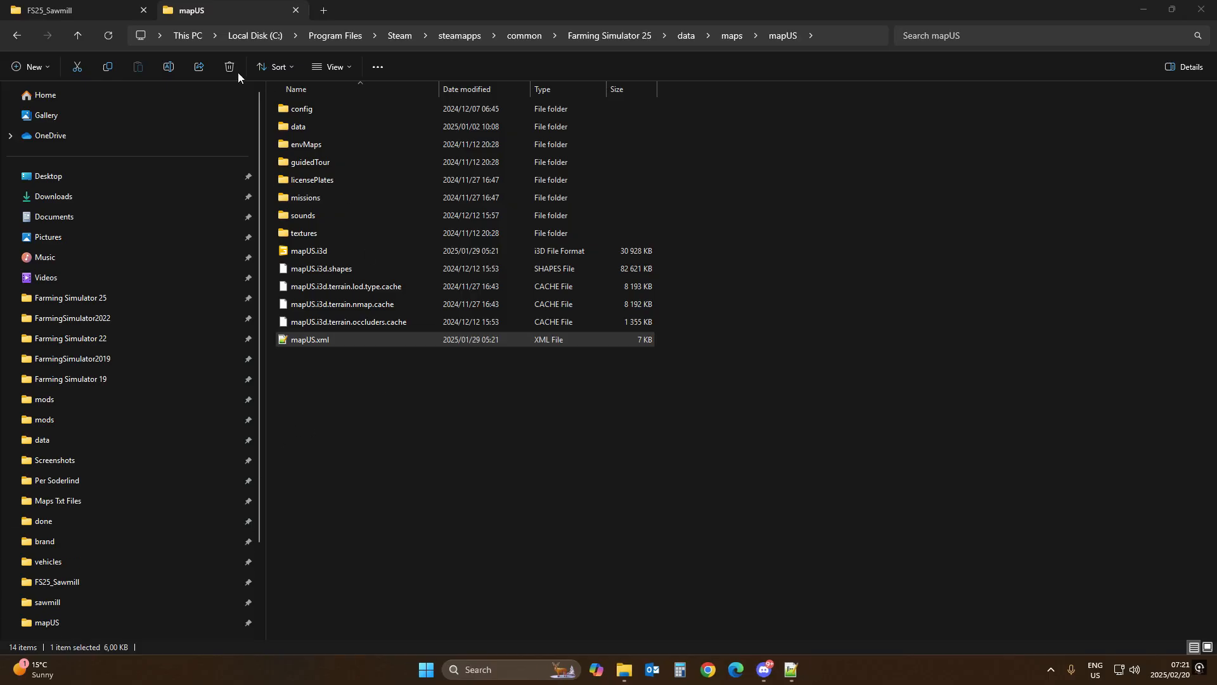
Step: Delete areas.i3d from the FS25_Sawmill mod folder
{"action": "left_click", "coordinate": [57, 10]}
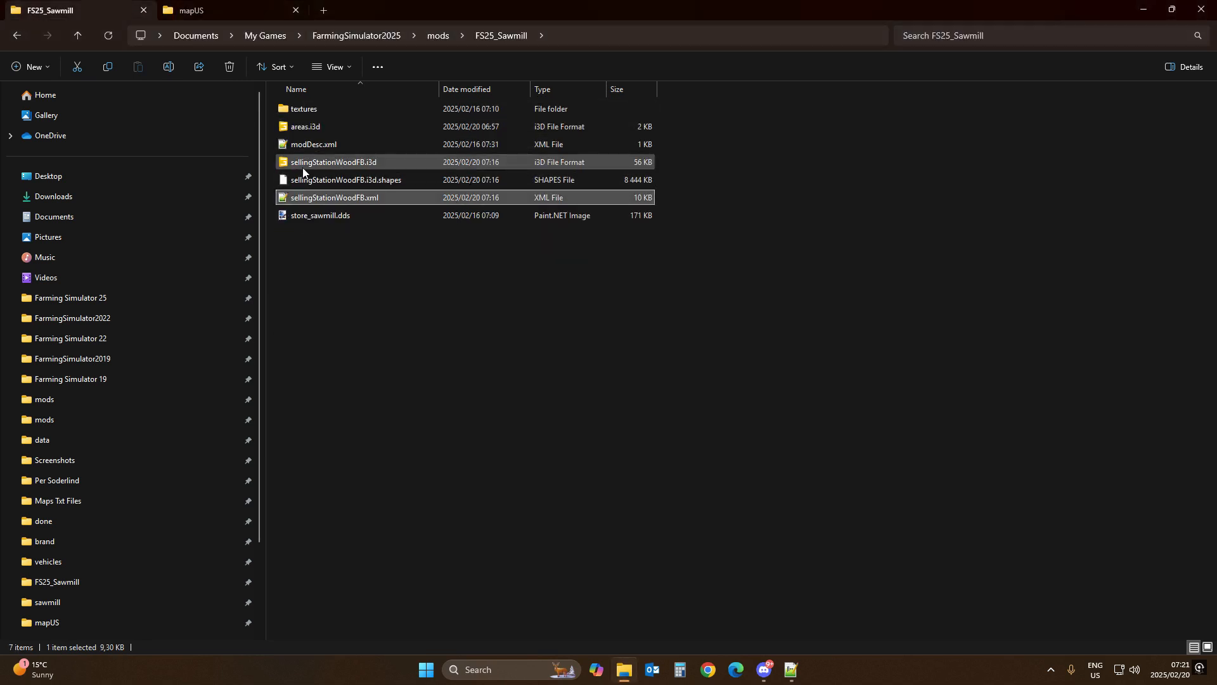
{"action": "left_click", "coordinate": [313, 126]}
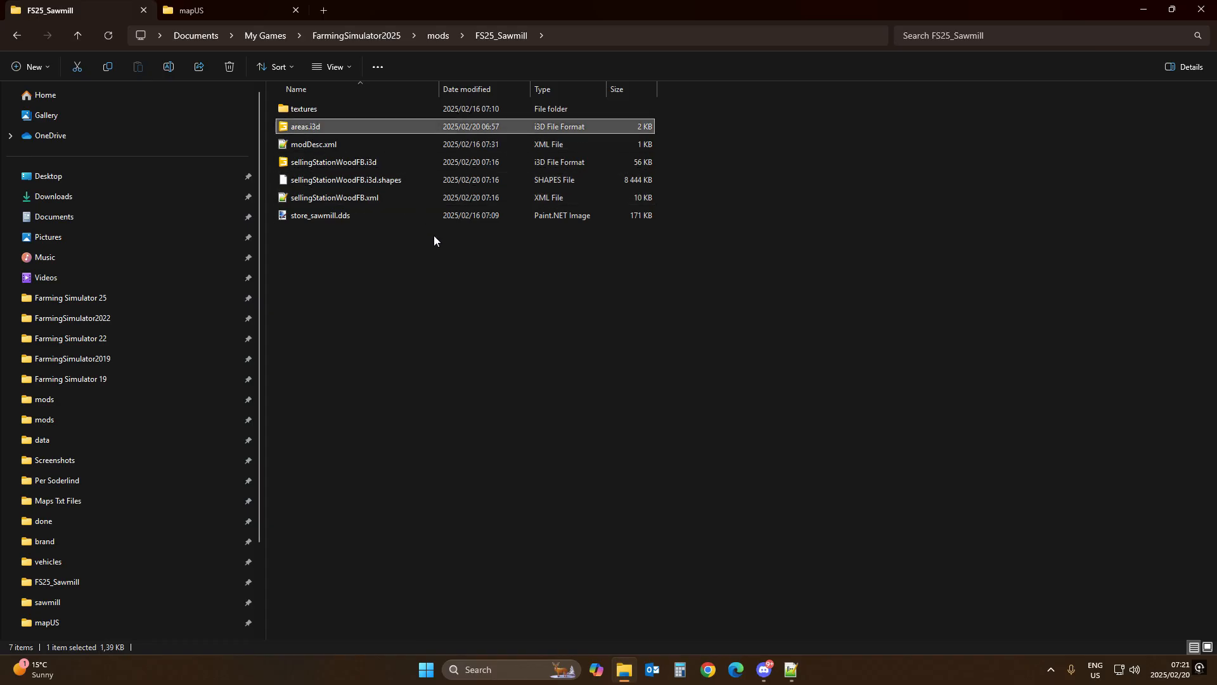
{"action": "key", "text": "Delete"}
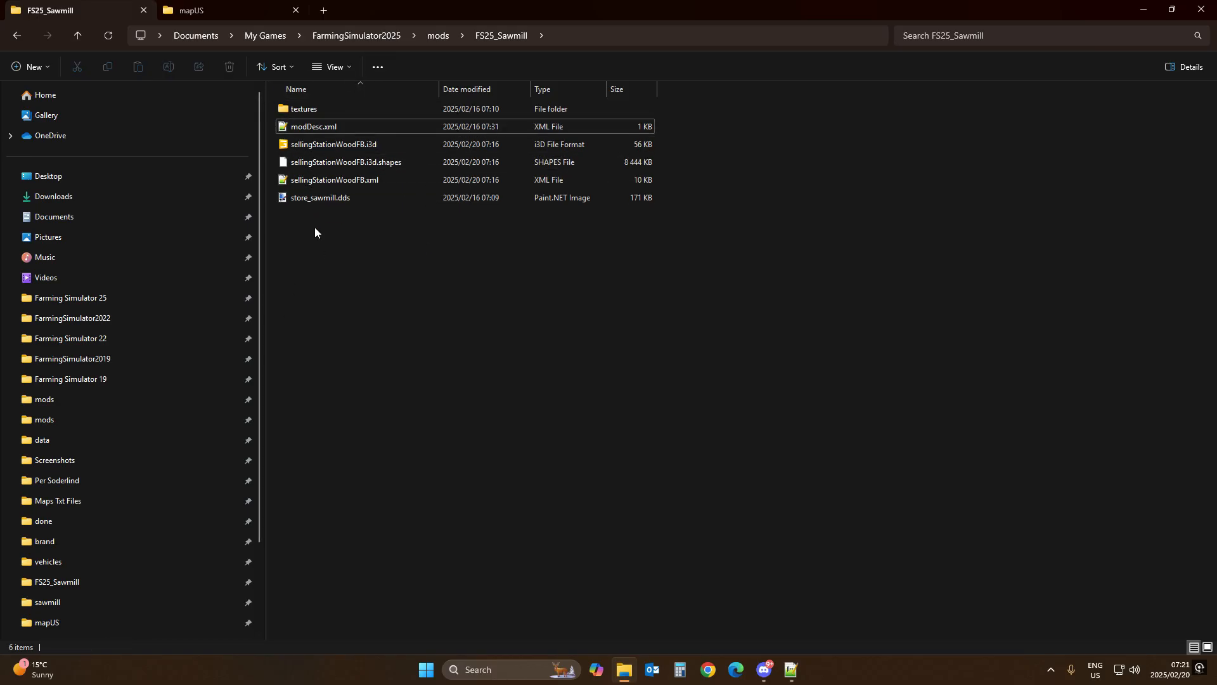
{"action": "left_click", "coordinate": [322, 144]}
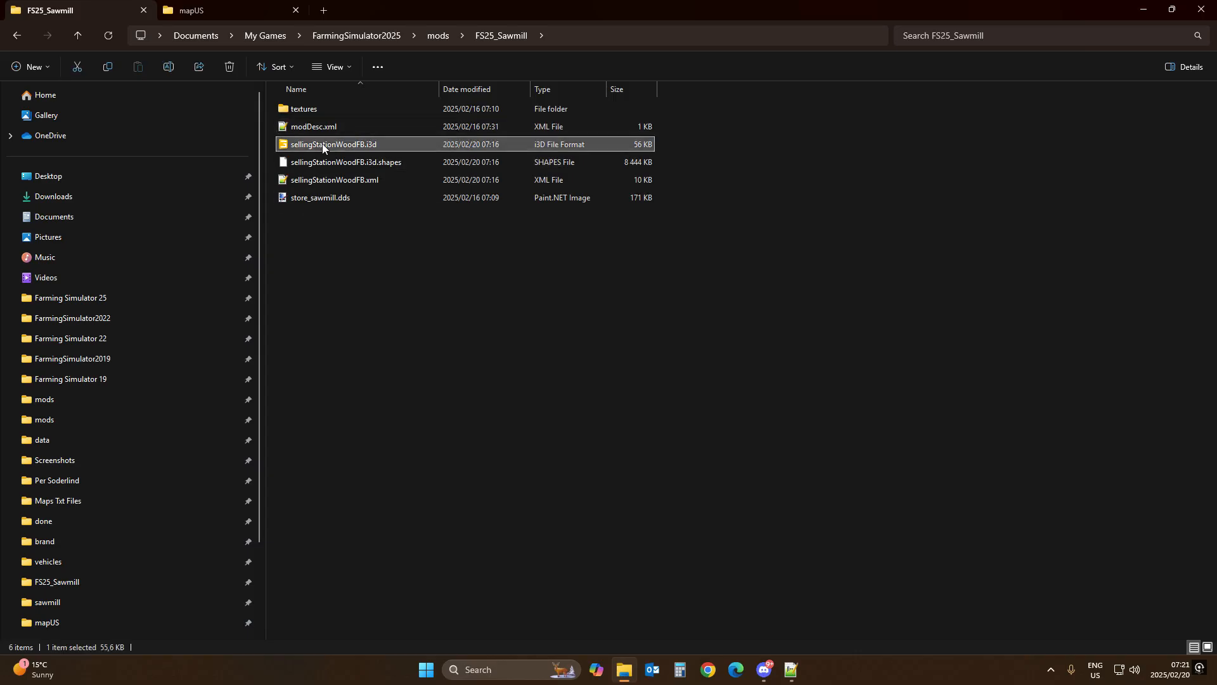
{"action": "left_click", "coordinate": [361, 302]}
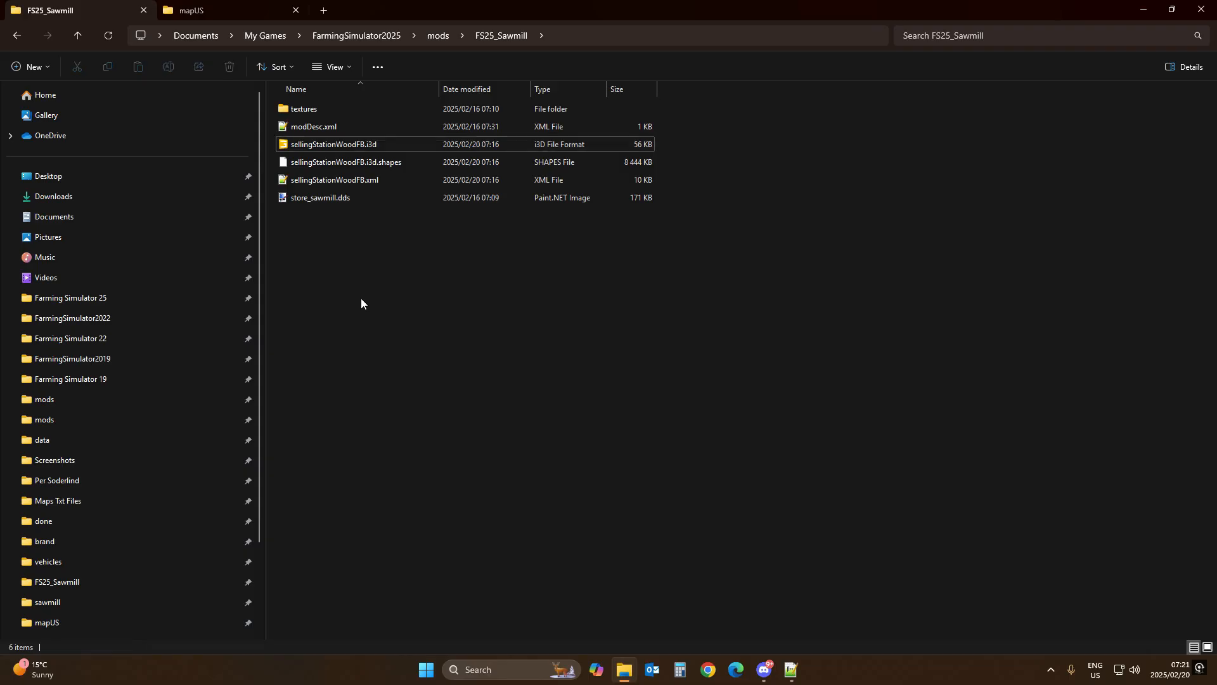